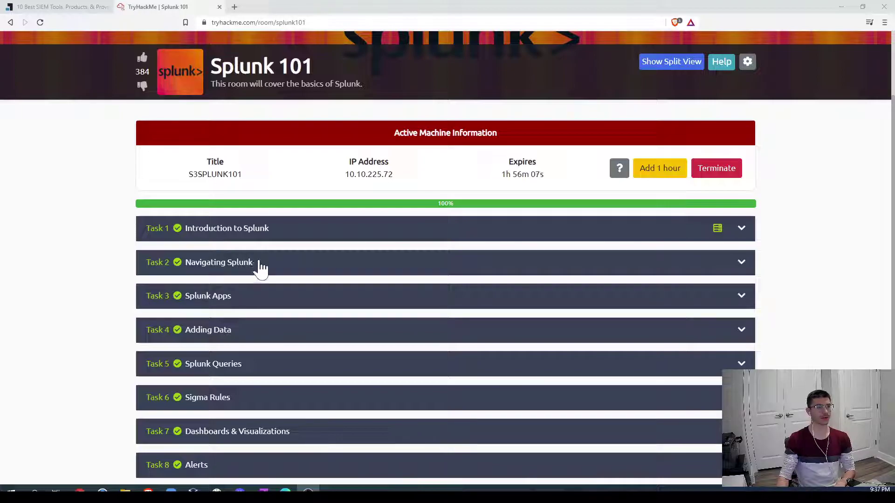
# Step: Scroll the Splunk 101 task list and expand Task 1, 'Introduction to Splunk', to read it
pyautogui.scroll(-1, 133, 292)
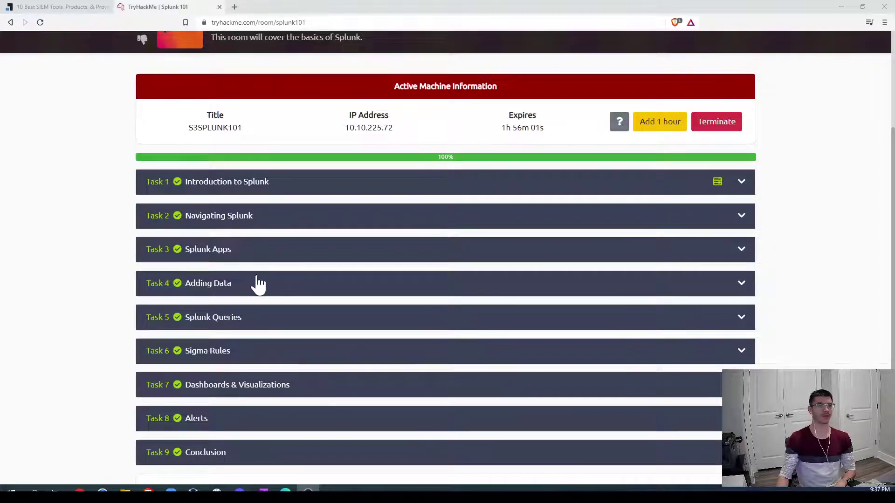
pyautogui.scroll(-1, 104, 309)
pyautogui.scroll(-1, 103, 308)
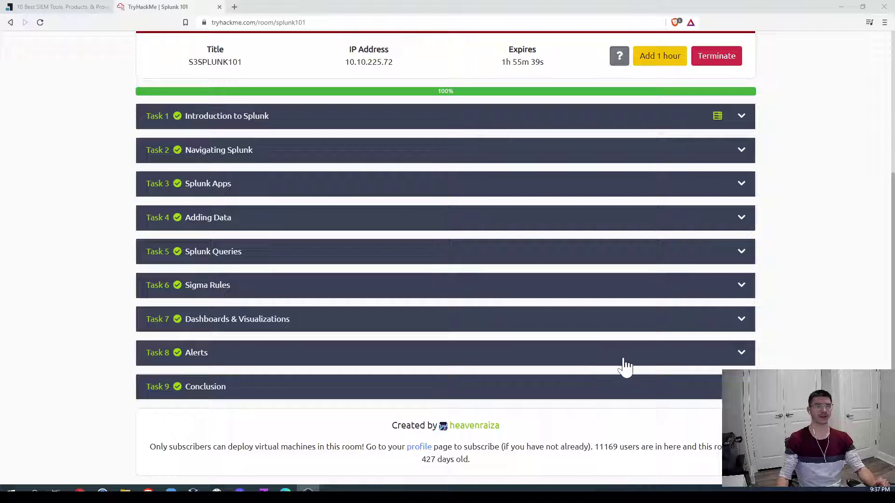
pyautogui.scroll(4, 676, 368)
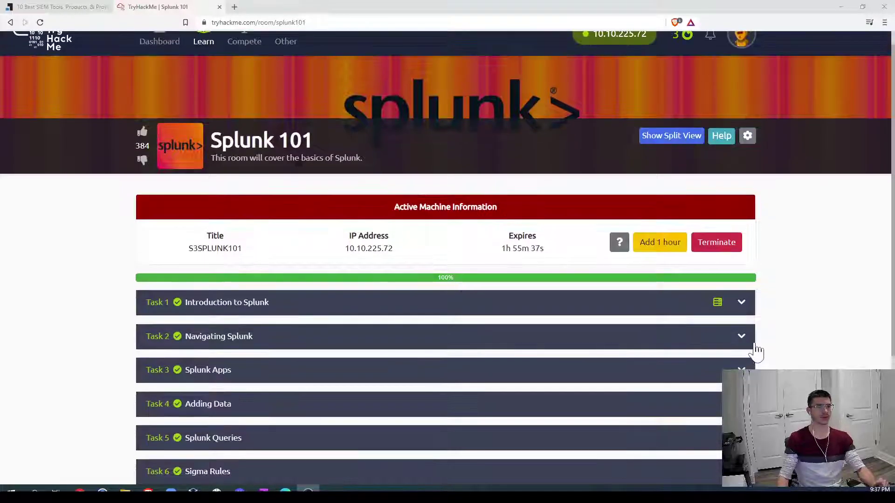
pyautogui.click(742, 303)
pyautogui.scroll(-4, 820, 303)
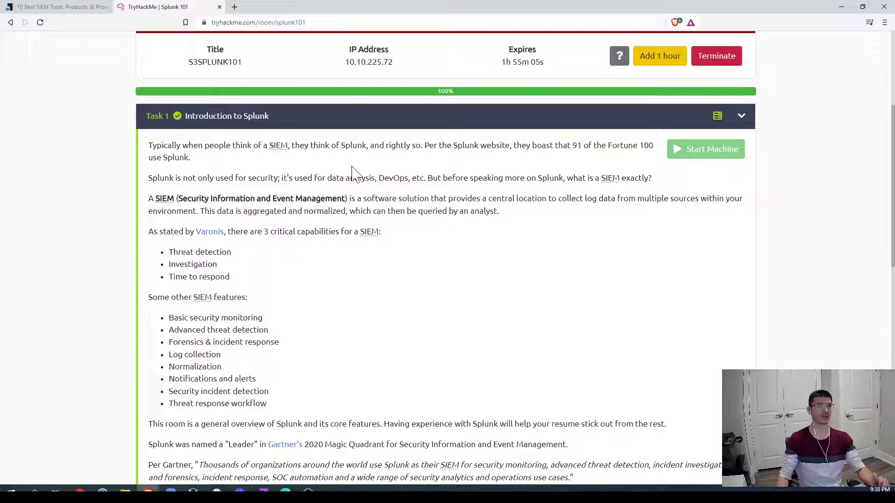
# Step: Glance at the '10 Best SIEM Tools' article, then collapse Task 1 in the Splunk 101 room
pyautogui.click(35, 7)
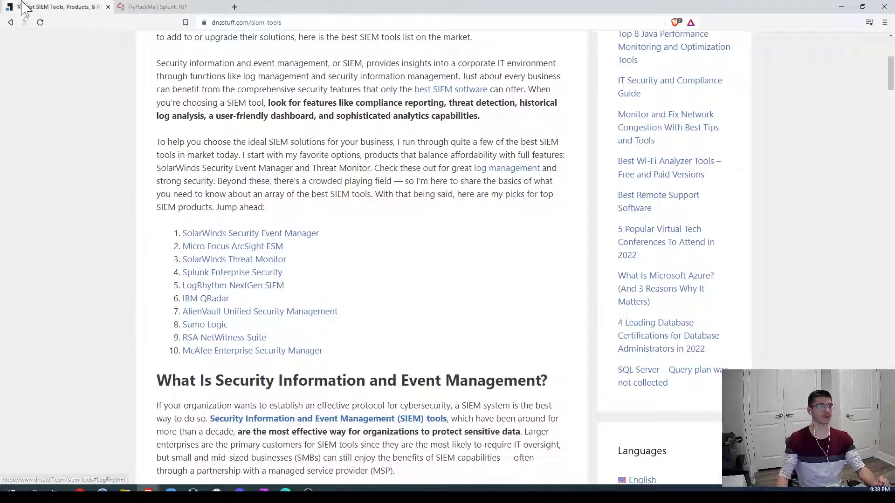
pyautogui.click(159, 8)
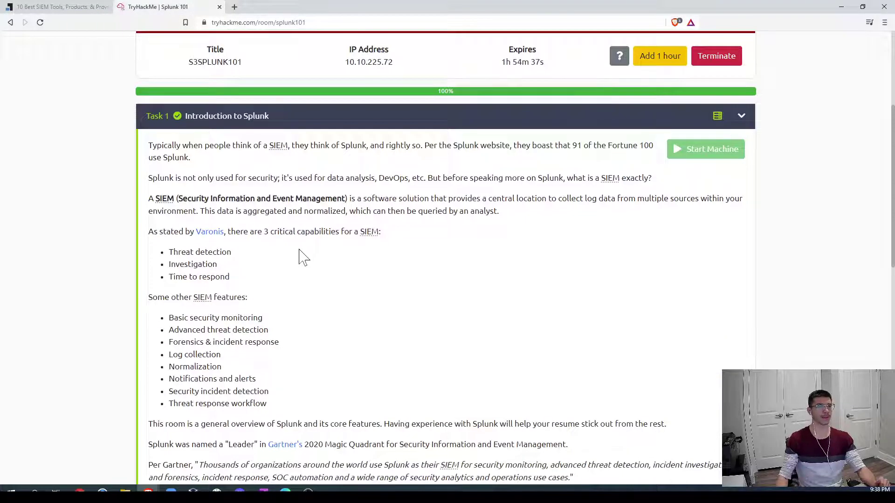
pyautogui.scroll(-3, 457, 251)
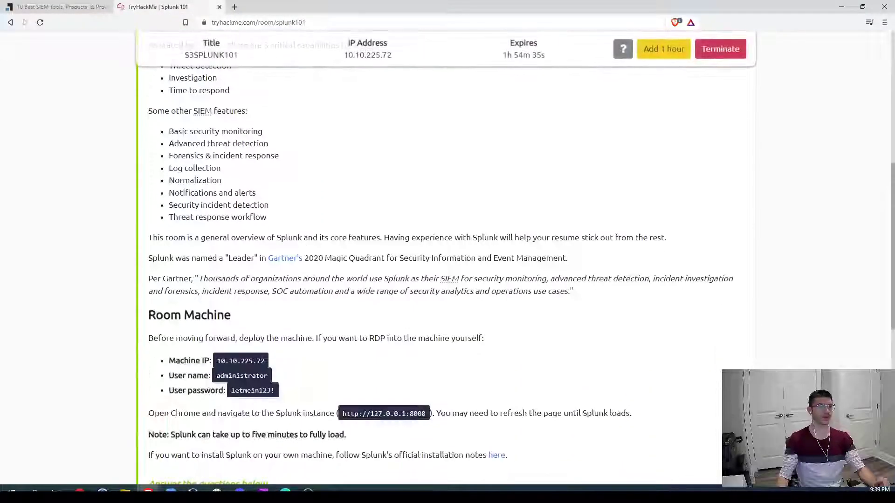
pyautogui.scroll(4, 739, 109)
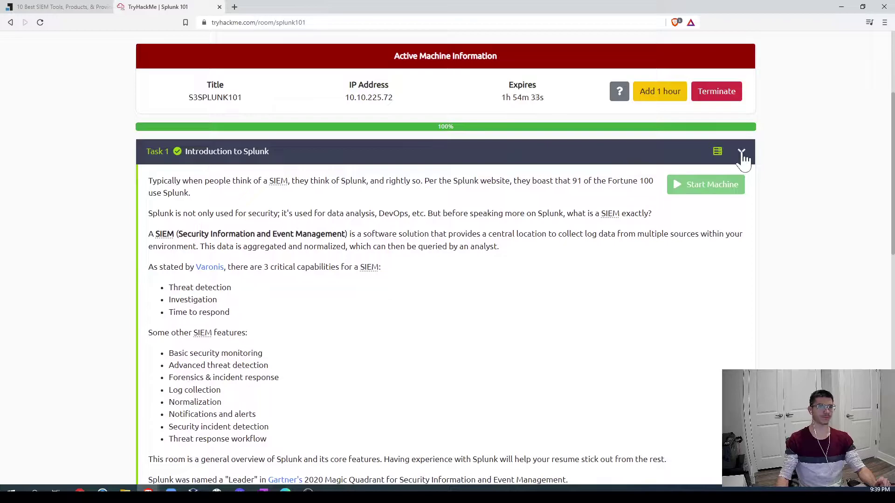
pyautogui.click(741, 152)
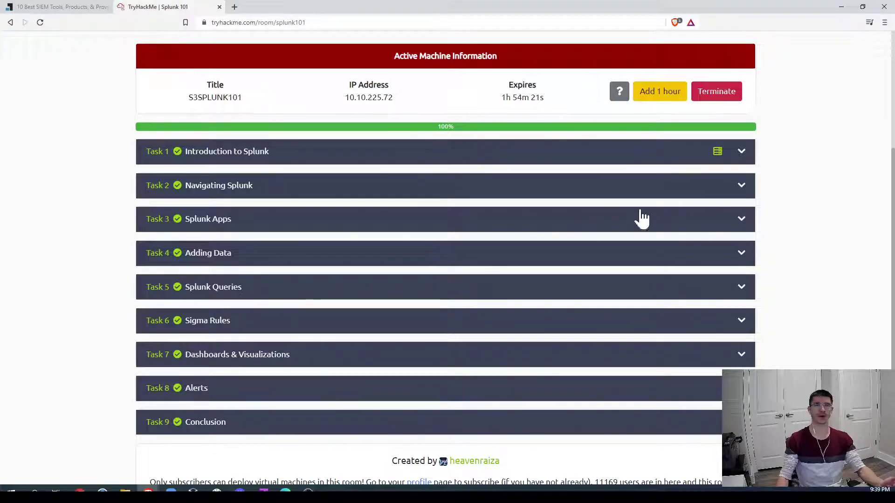
pyautogui.click(688, 155)
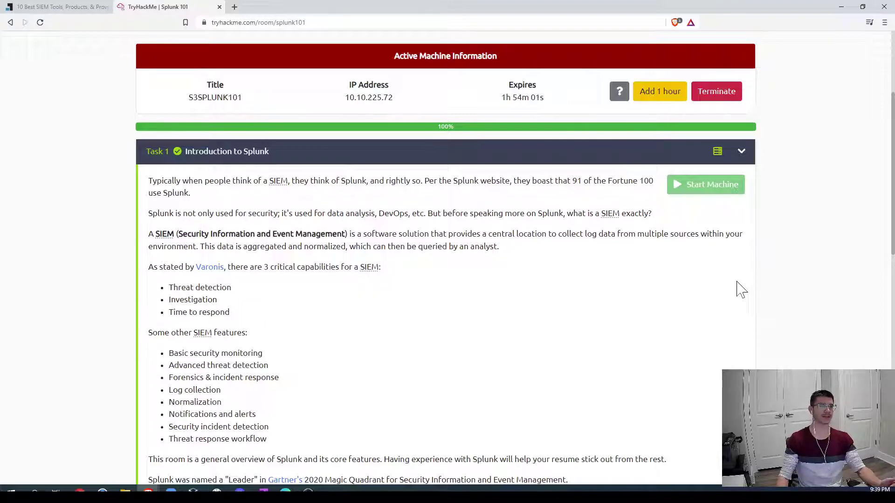
pyautogui.scroll(-2, 524, 283)
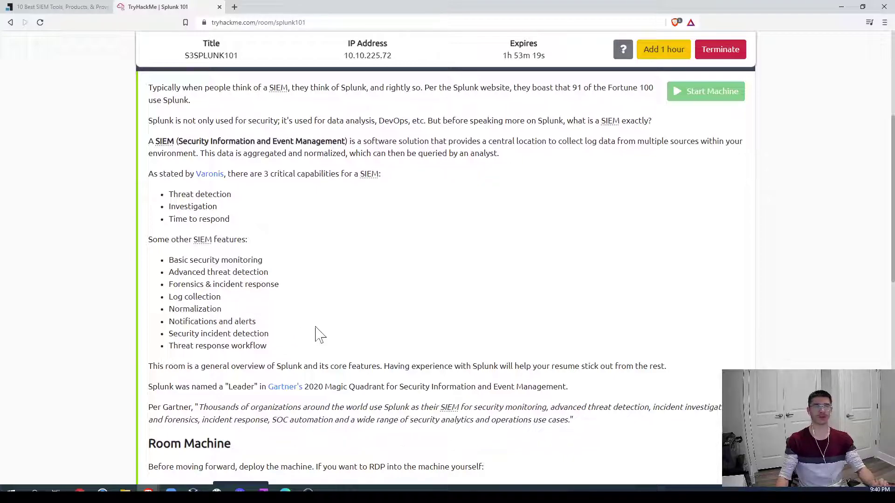
pyautogui.scroll(-8, 365, 336)
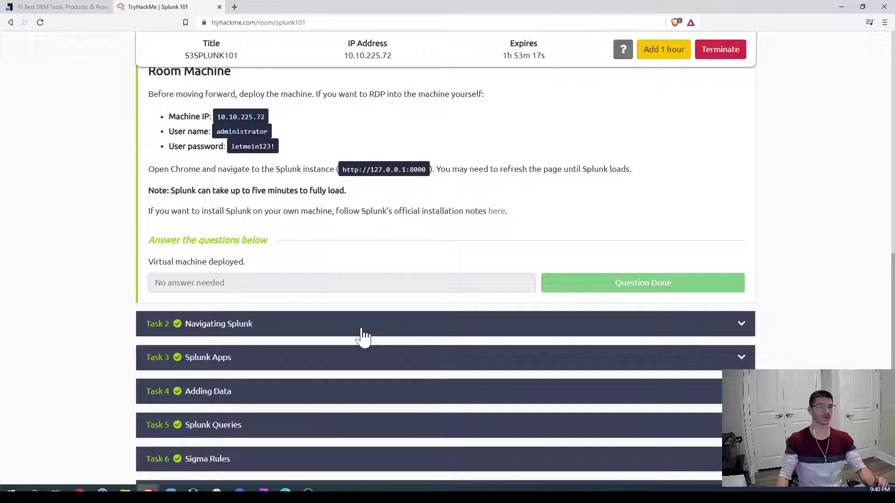
pyautogui.scroll(7, 443, 295)
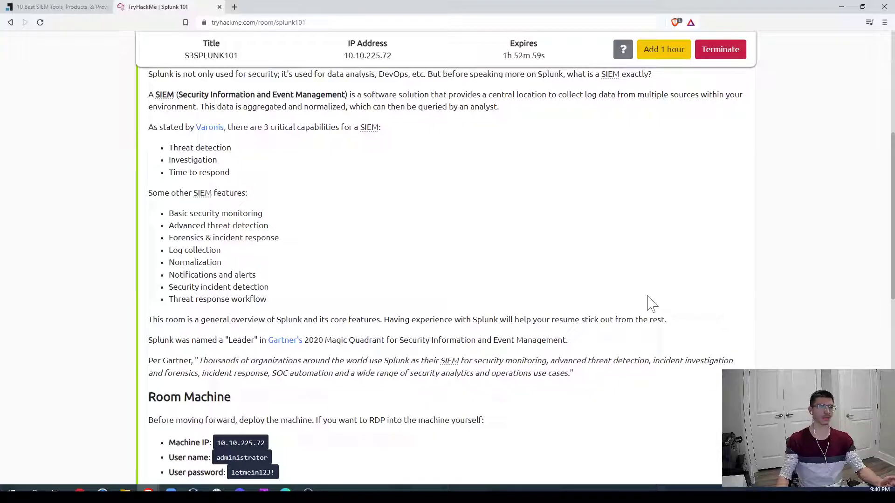
pyautogui.scroll(1, 556, 293)
pyautogui.scroll(-9, 556, 293)
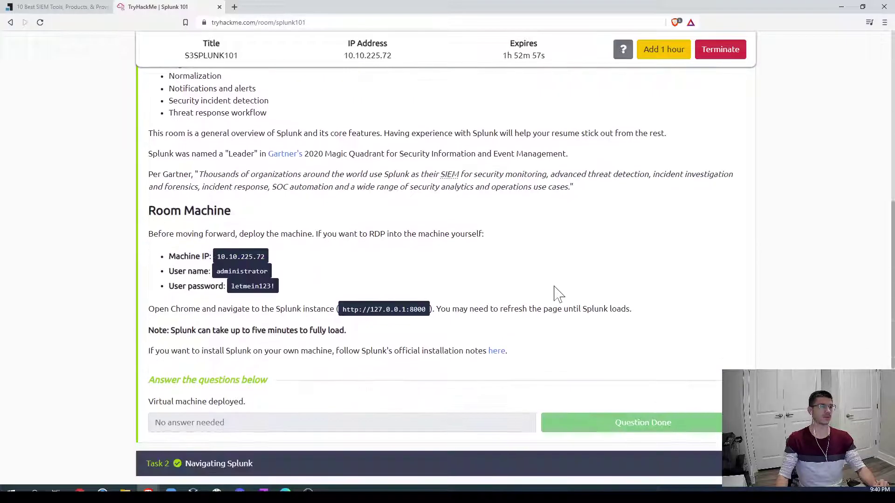
pyautogui.scroll(2, 639, 134)
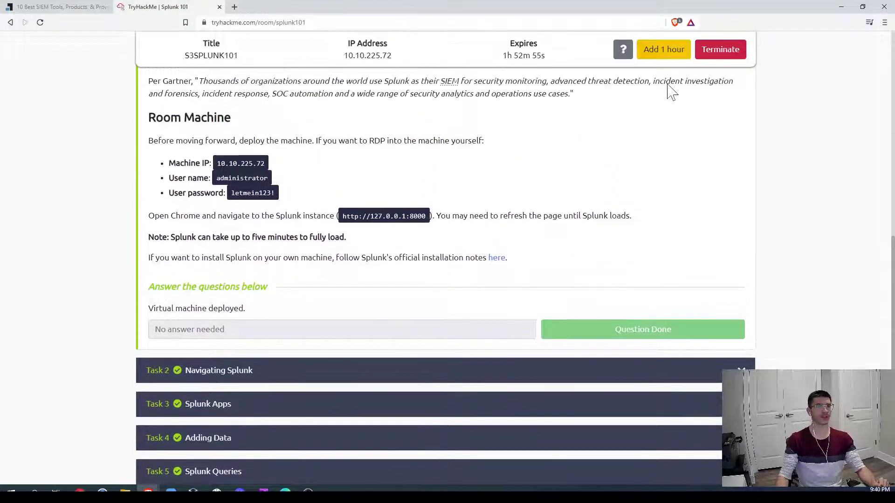
pyautogui.scroll(12, 711, 140)
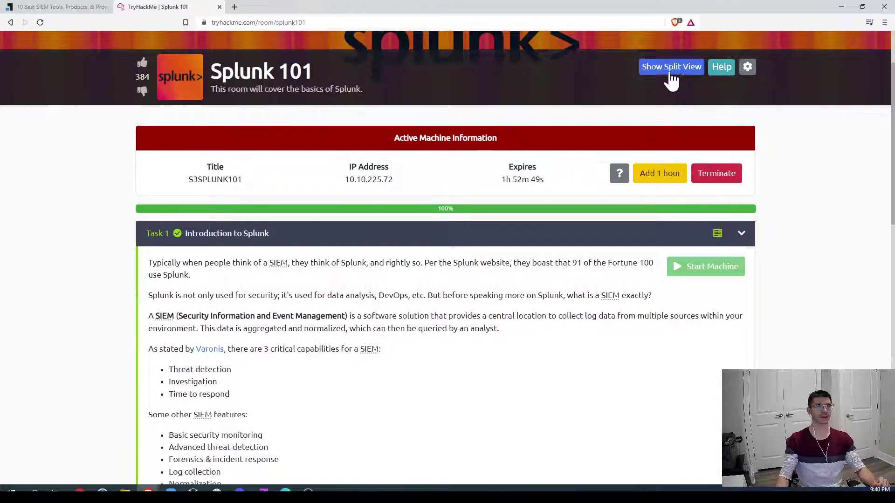
pyautogui.scroll(-2, 770, 200)
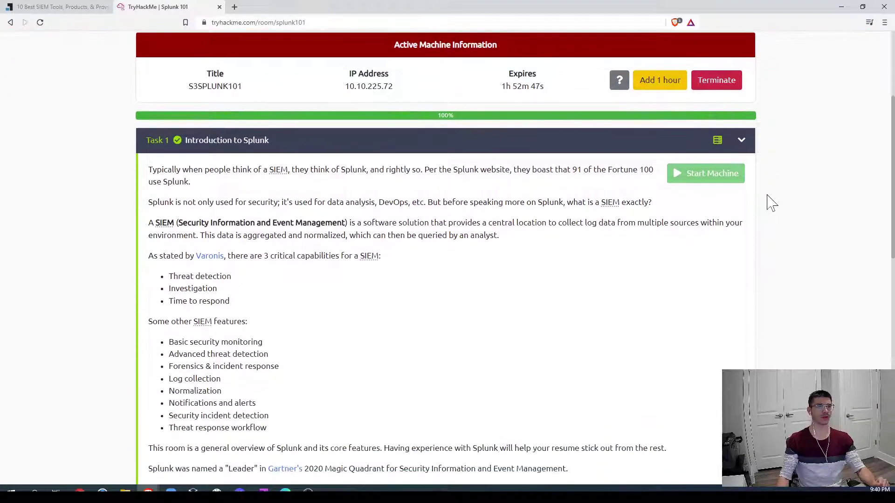
pyautogui.scroll(3, 769, 233)
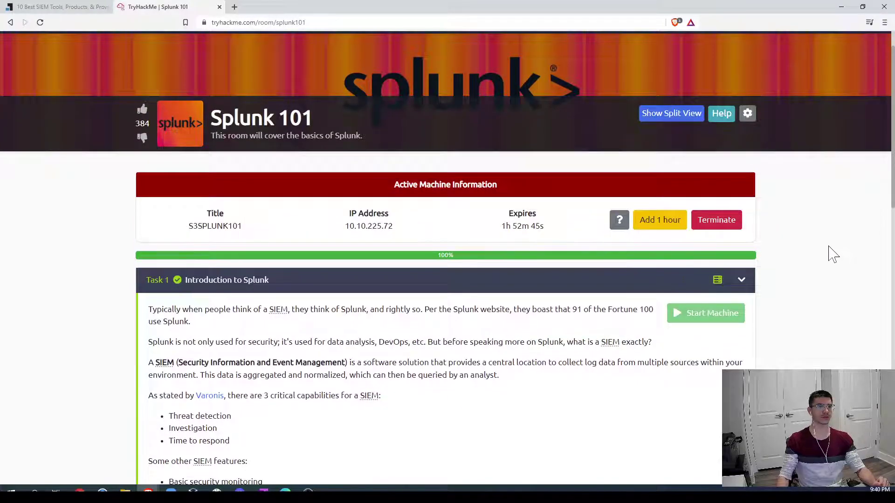
pyautogui.scroll(-10, 830, 254)
pyautogui.scroll(-1, 585, 300)
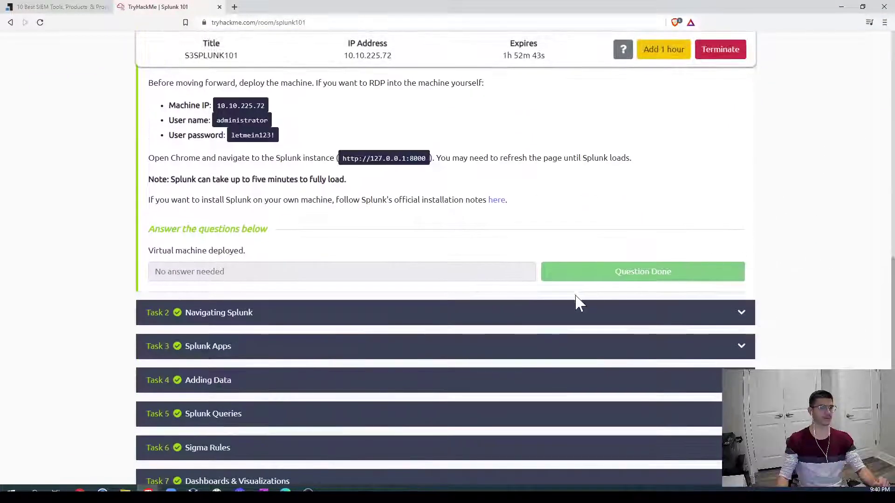
# Step: Read through Task 2 'Navigating Splunk', then show the room in Split View beside the AttackBox
pyautogui.click(571, 314)
pyautogui.scroll(-5, 585, 326)
pyautogui.scroll(10, 845, 266)
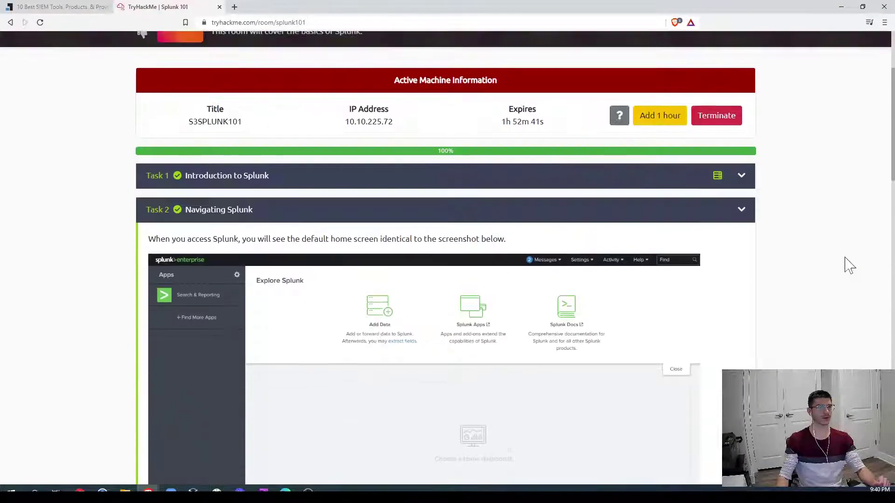
pyautogui.scroll(-3, 845, 261)
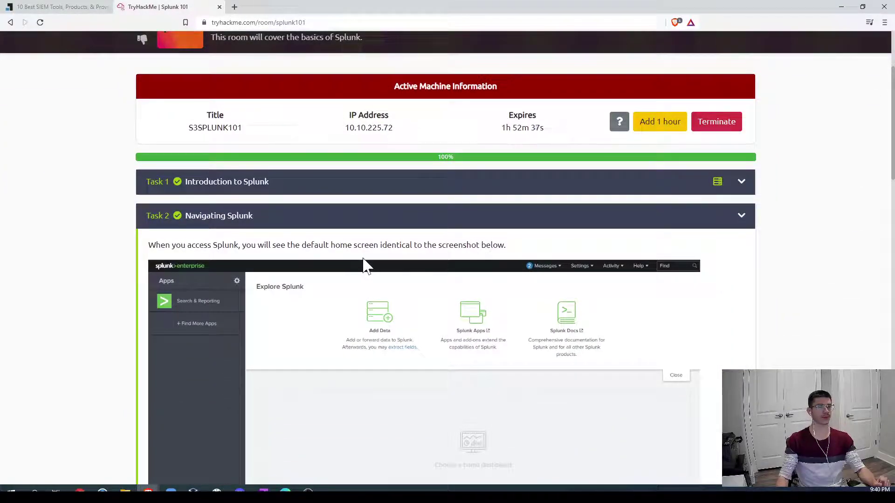
pyautogui.scroll(-7, 365, 266)
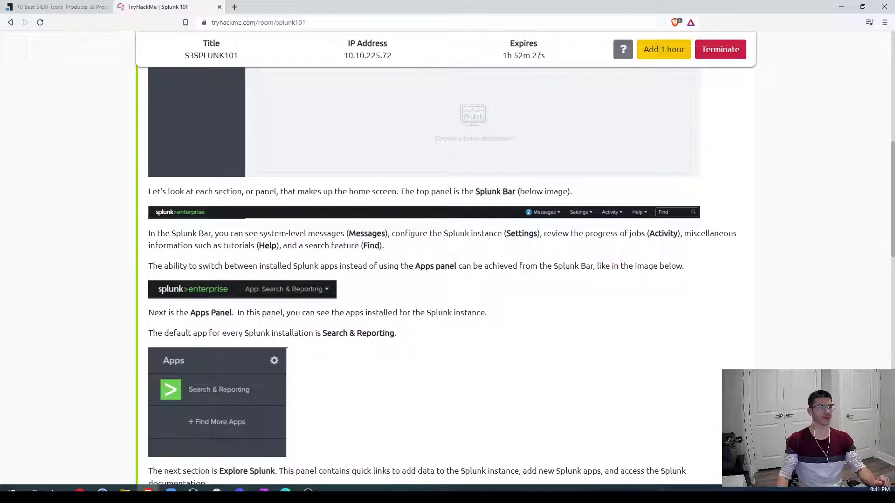
pyautogui.scroll(-2, 471, 285)
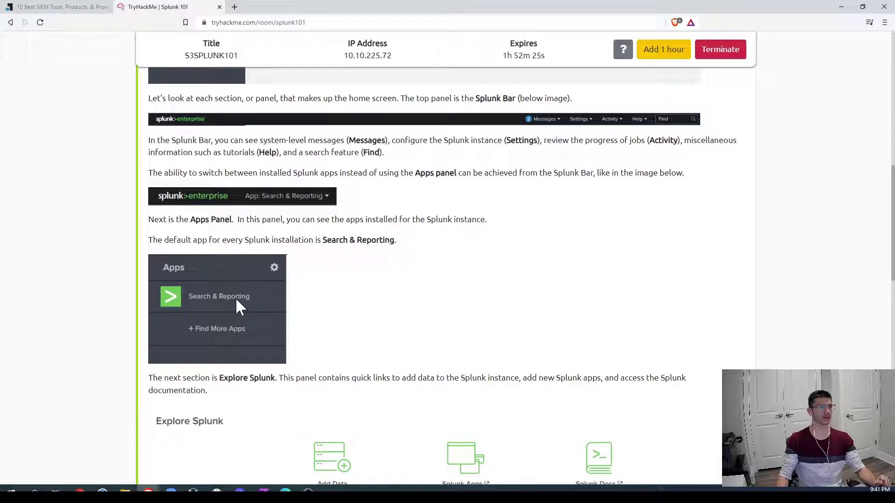
pyautogui.scroll(-3, 236, 298)
pyautogui.scroll(-3, 236, 298)
pyautogui.scroll(-6, 236, 304)
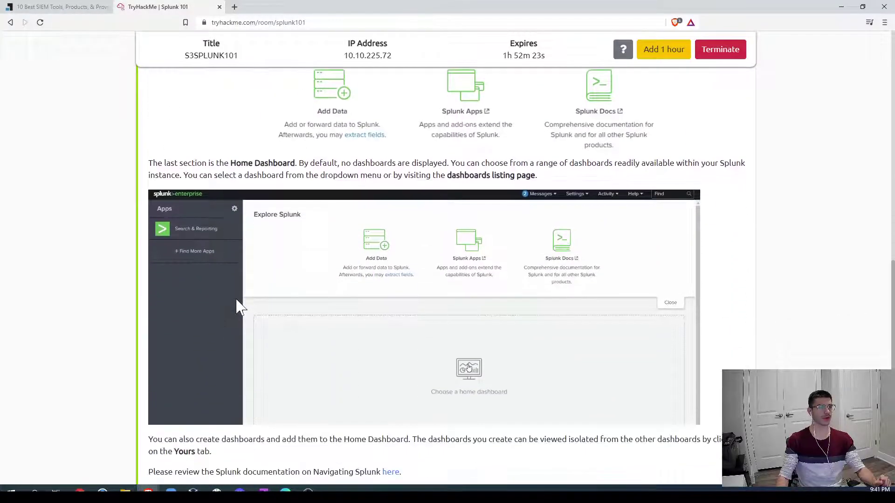
pyautogui.scroll(4, 578, 168)
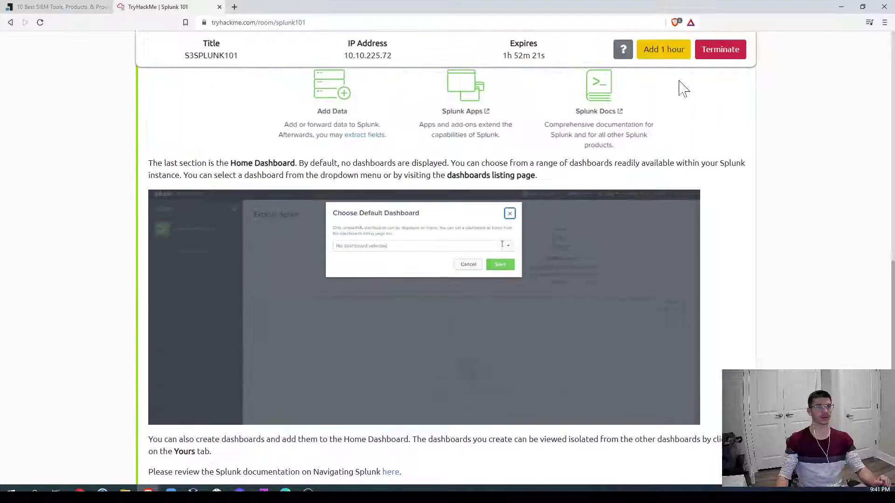
pyautogui.scroll(10, 695, 135)
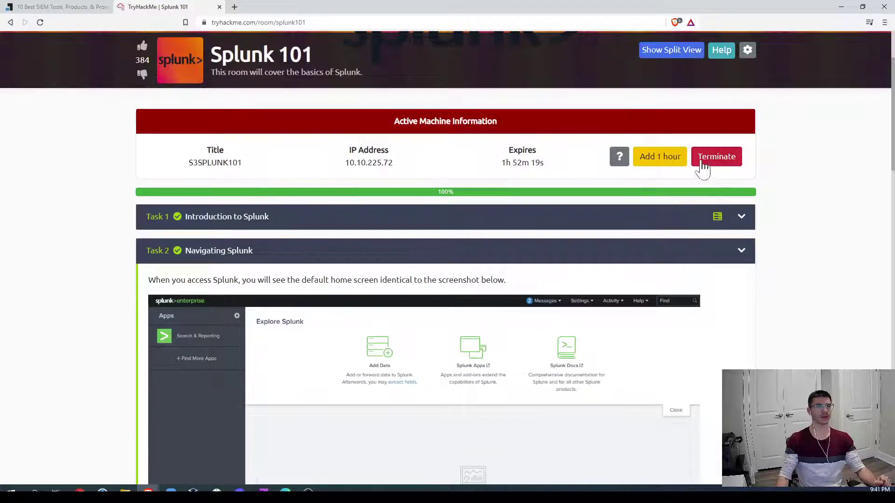
pyautogui.click(689, 55)
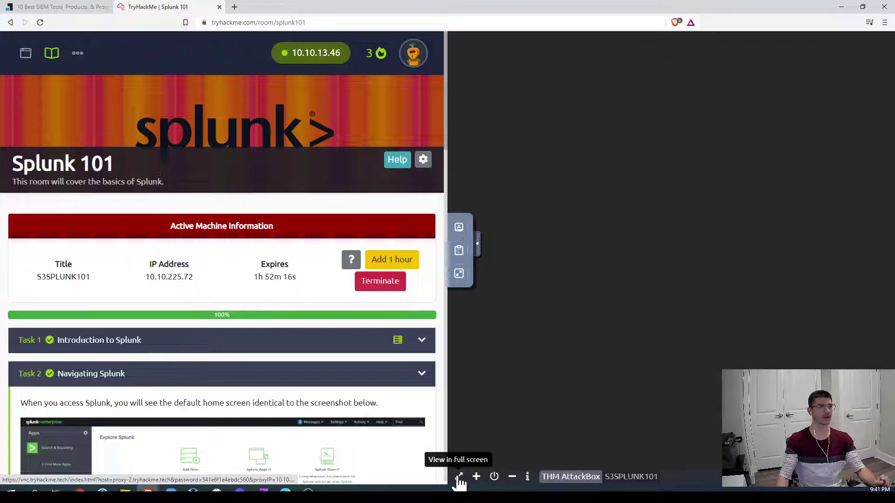
# Step: Connect to the S3SPLUNK101 machine and open its remote desktop full screen in a new tab
pyautogui.click(459, 480)
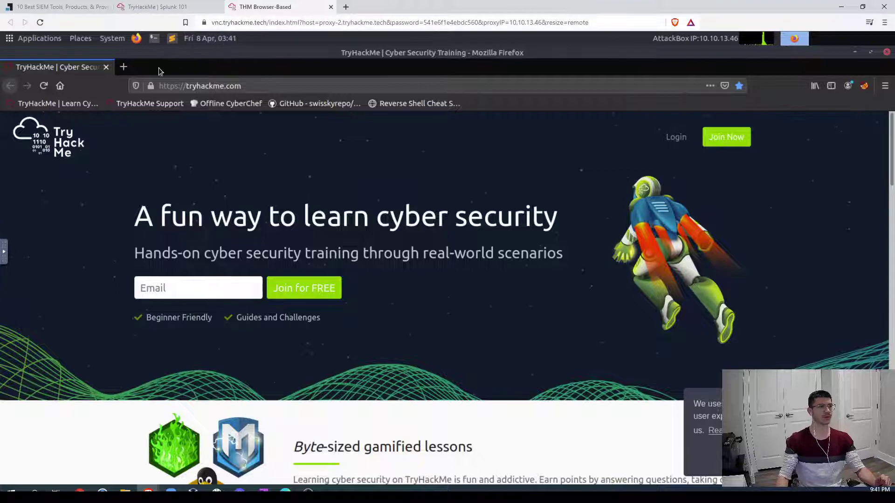
pyautogui.click(123, 68)
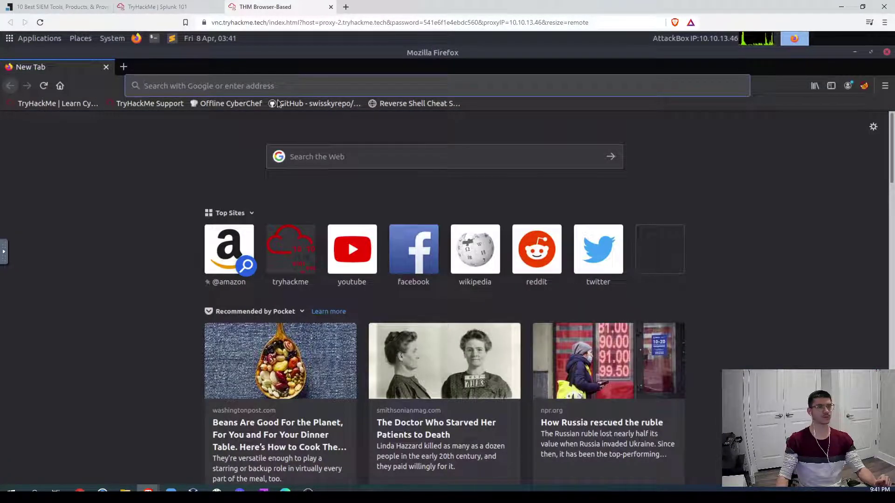
pyautogui.click(887, 52)
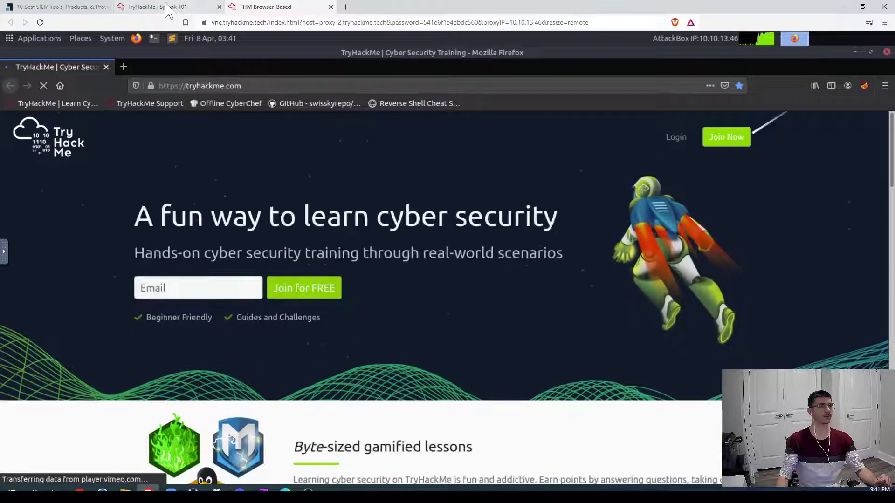
pyautogui.click(160, 6)
pyautogui.click(635, 477)
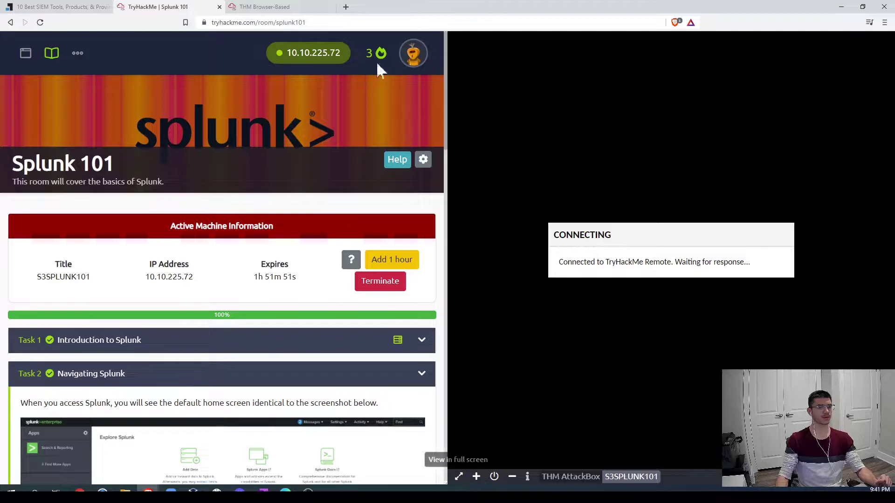
pyautogui.click(303, 6)
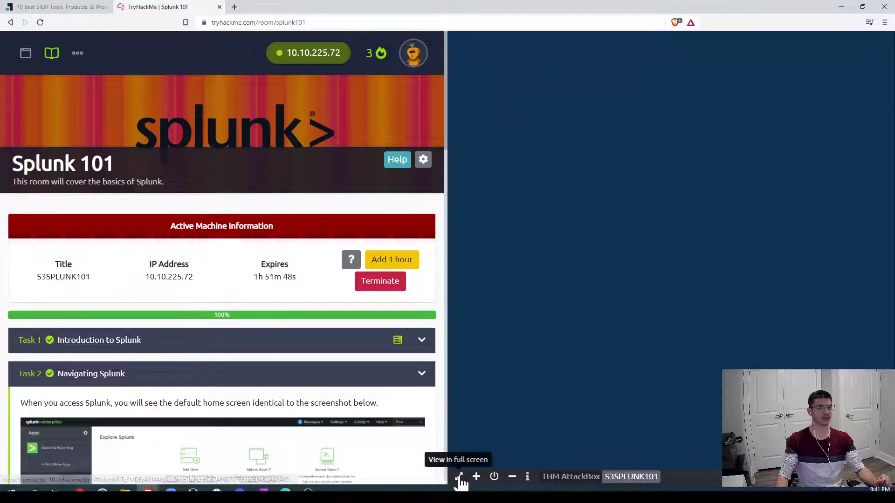
pyautogui.click(459, 477)
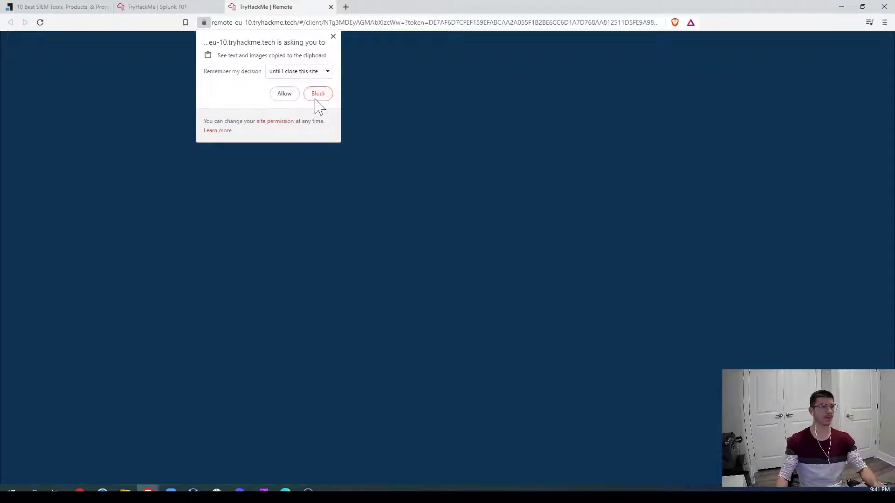
# Step: Block the clipboard request and launch Splunk Enterprise by searching 'splunk' in the Start menu
pyautogui.click(317, 97)
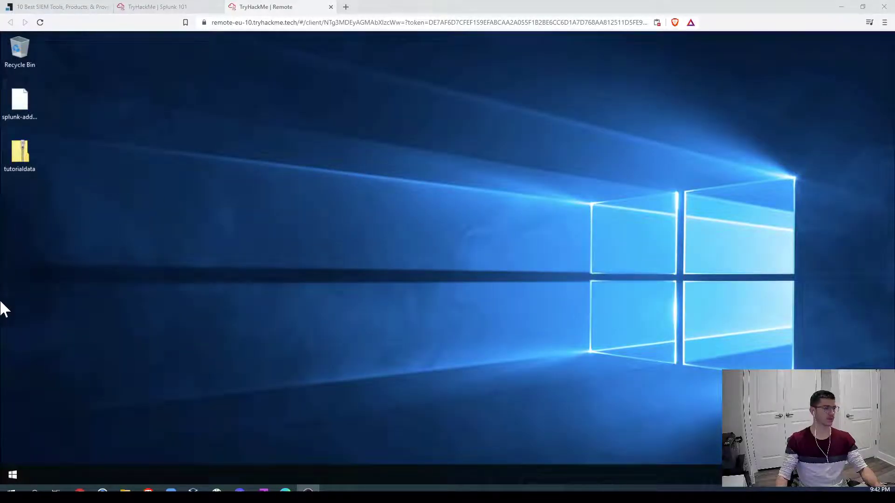
pyautogui.click(13, 475)
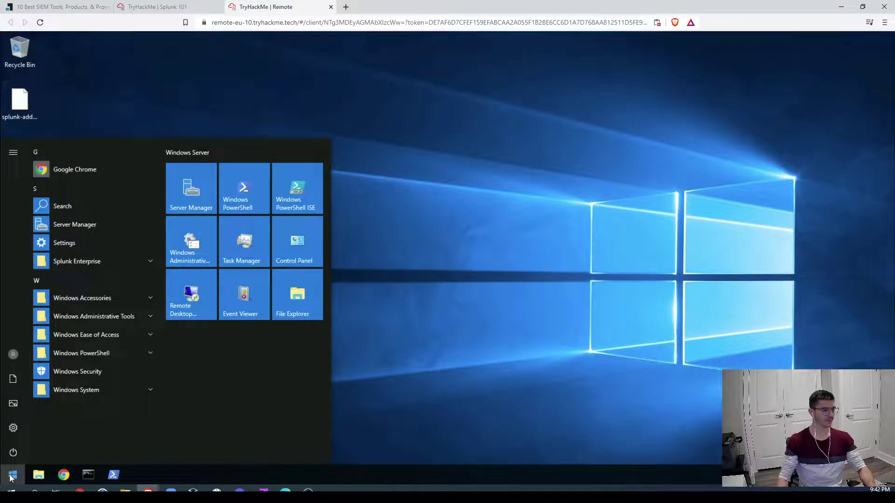
pyautogui.click(10, 477)
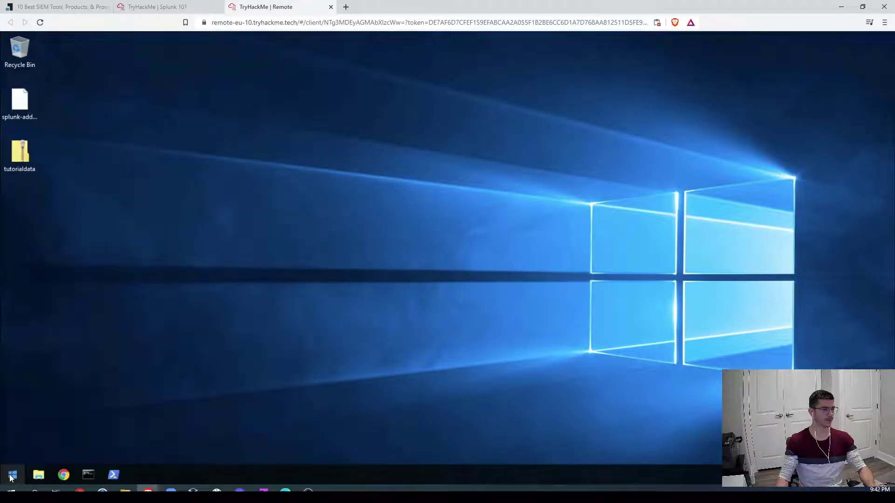
pyautogui.click(10, 476)
pyautogui.click(10, 477)
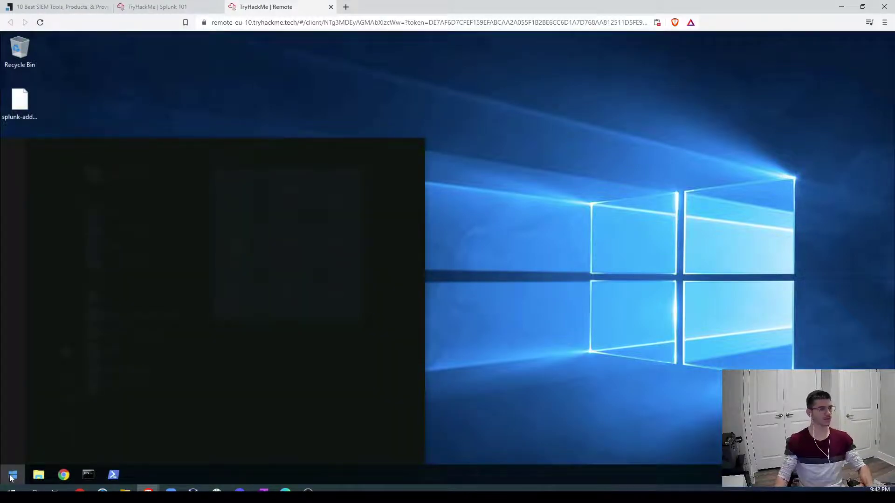
pyautogui.write('splunk')
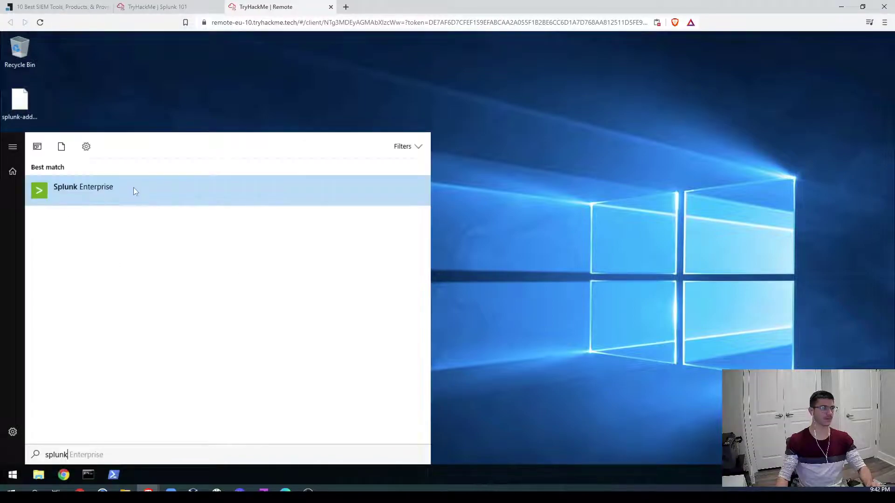
pyautogui.press('Return')
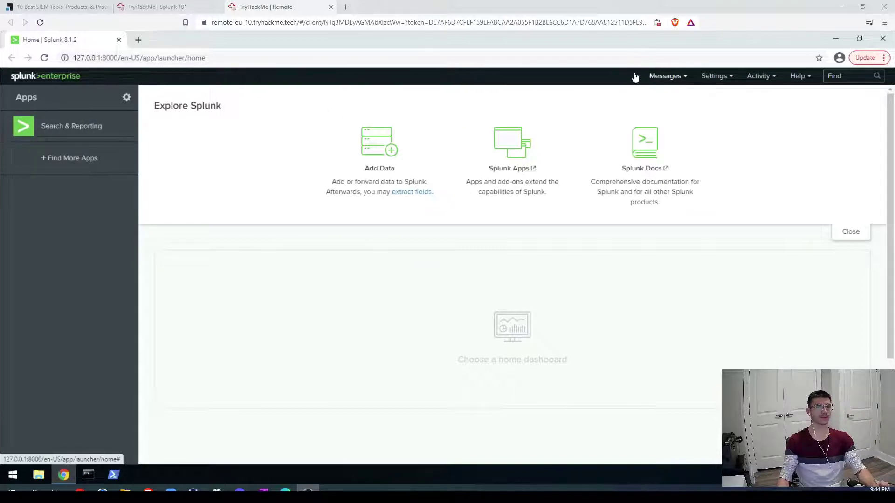
pyautogui.click(684, 77)
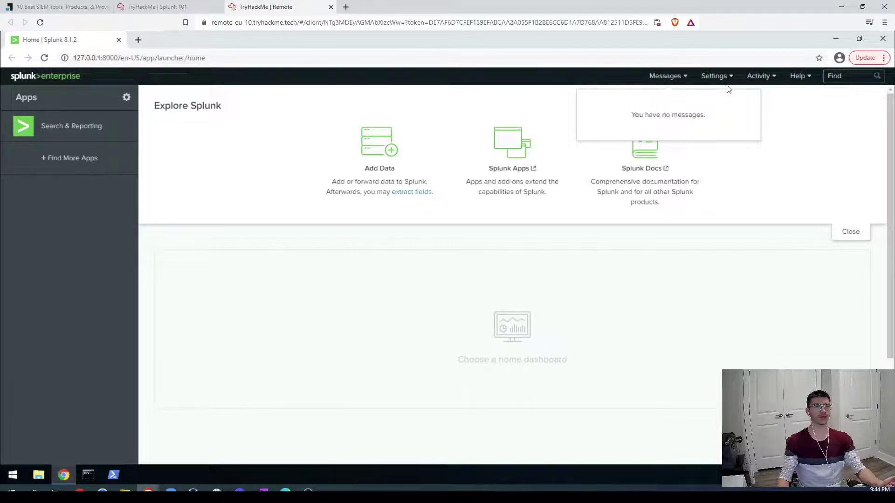
pyautogui.click(777, 104)
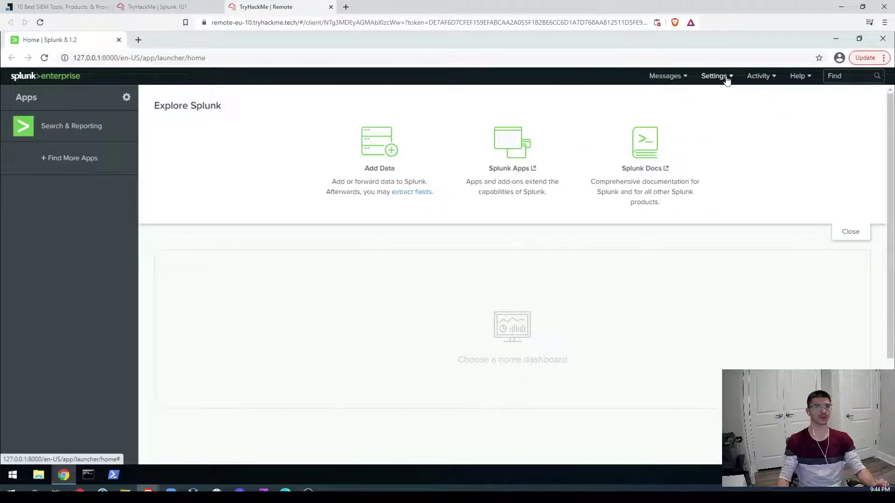
pyautogui.click(726, 78)
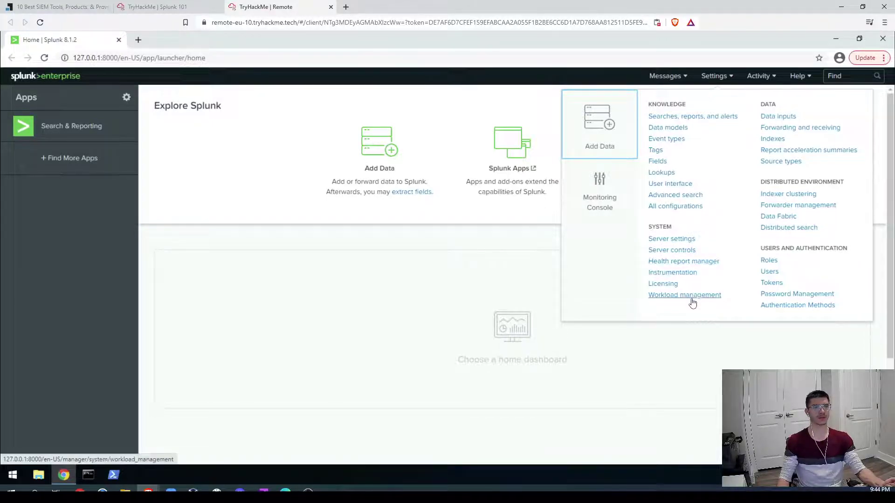
pyautogui.click(807, 79)
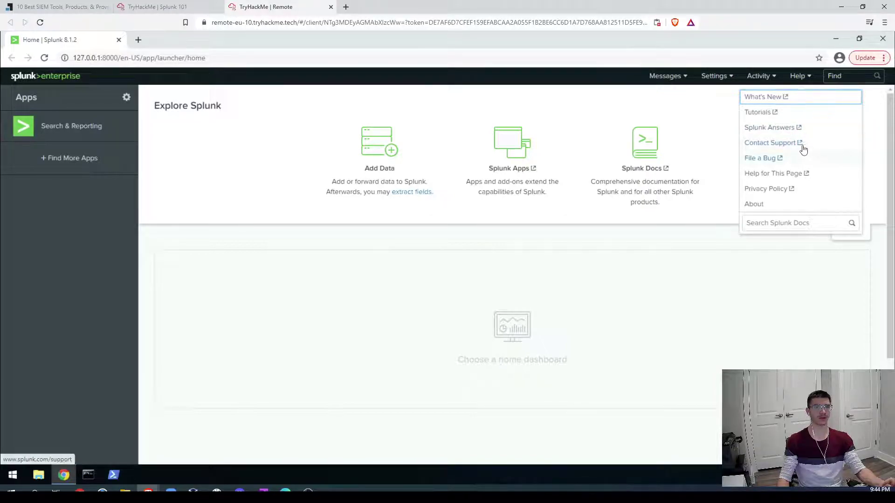
pyautogui.click(301, 238)
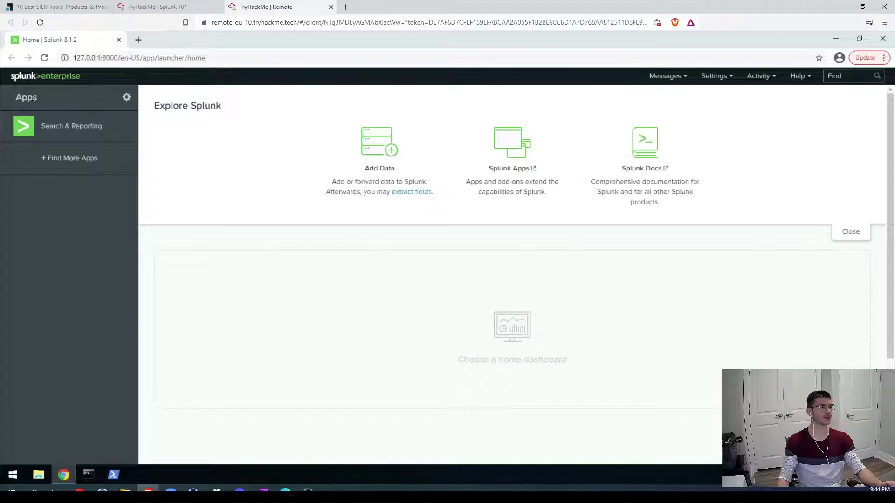
# Step: Browse the Find More Apps page, then return to the Splunk Enterprise home page
pyautogui.click(74, 160)
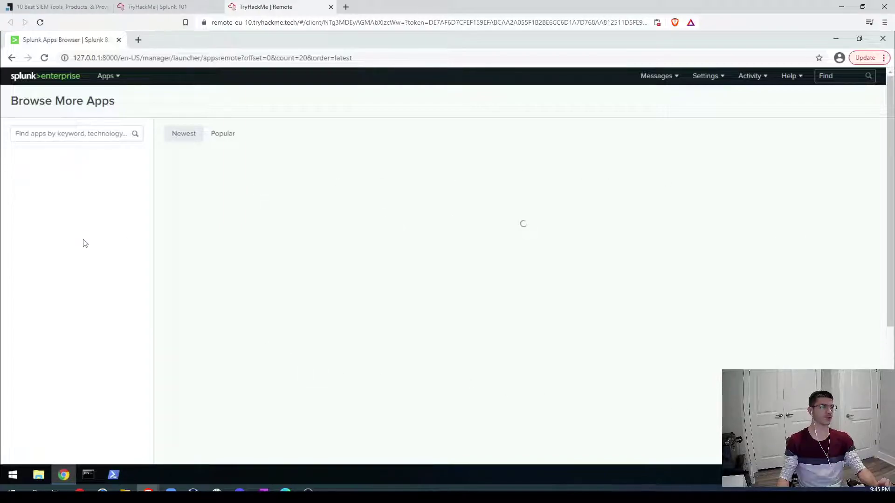
pyautogui.click(35, 82)
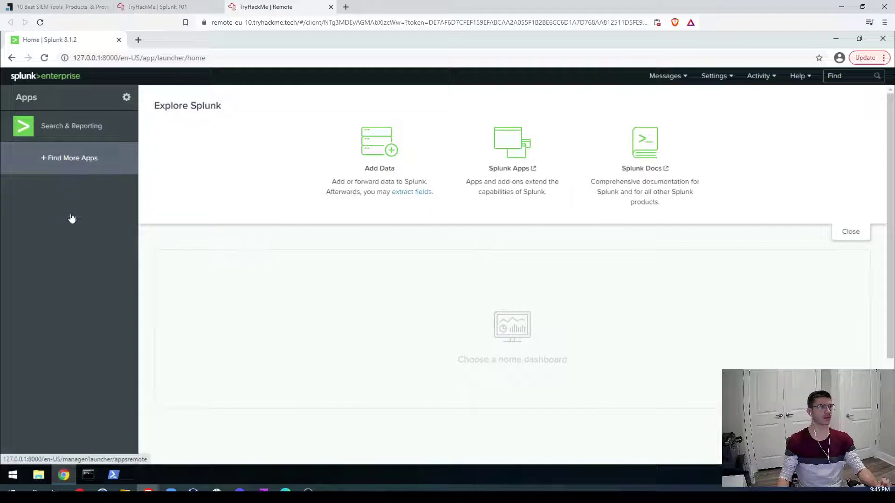
# Step: Open the Search & Reporting app from the home page's Apps sidebar
pyautogui.click(70, 133)
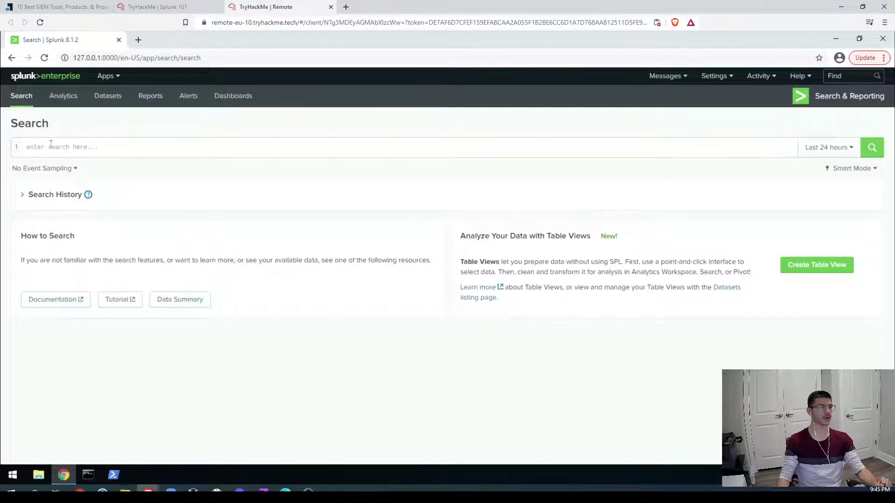
# Step: Expand the empty Search History and look over the time picker's Real-time range options
pyautogui.click(92, 146)
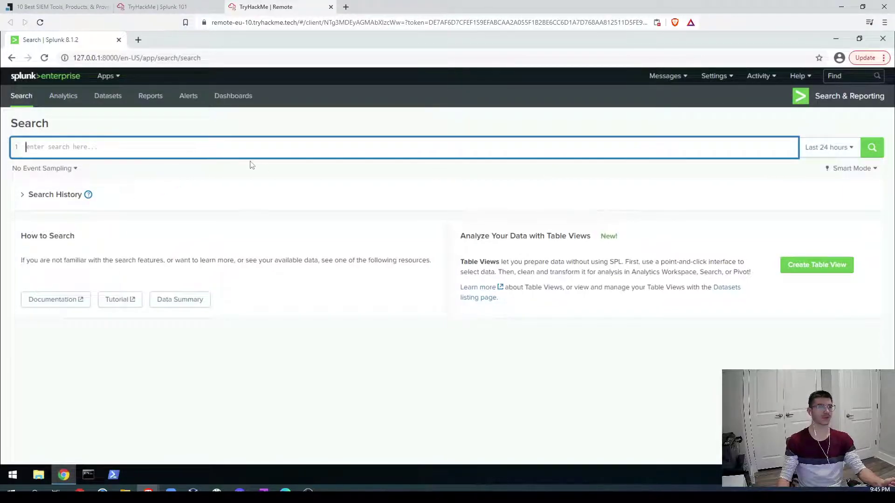
pyautogui.click(24, 196)
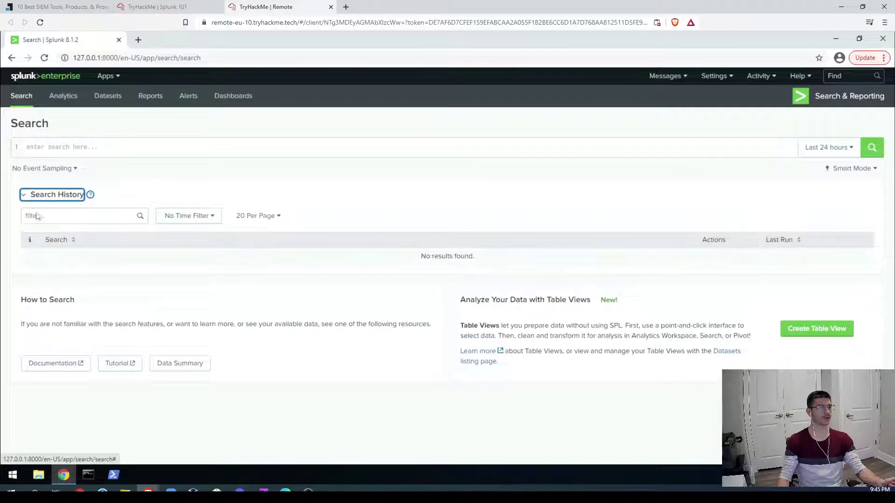
pyautogui.click(853, 151)
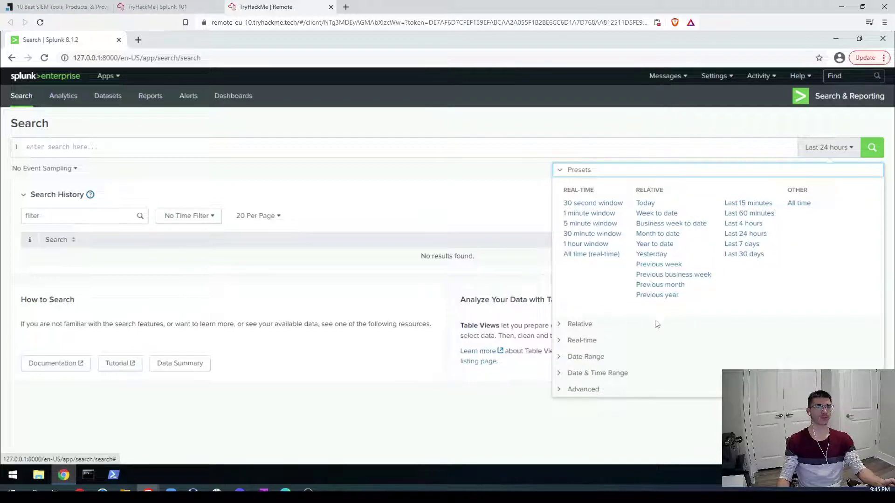
pyautogui.click(568, 340)
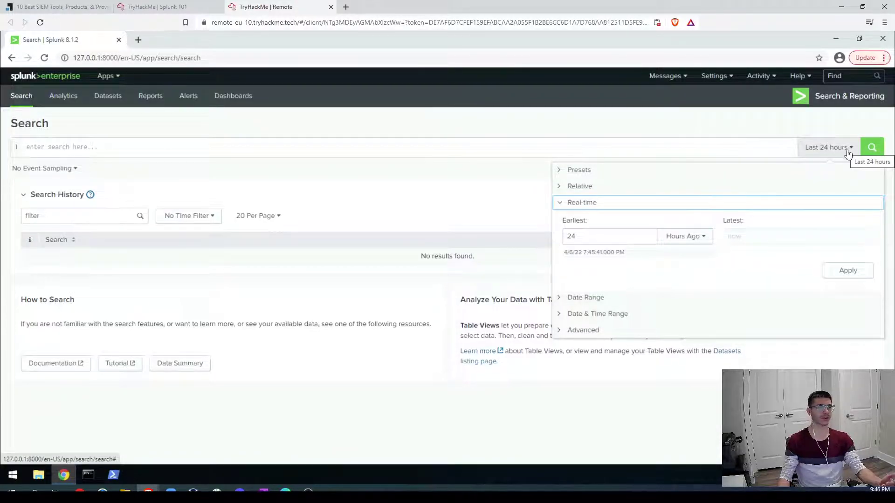
pyautogui.click(846, 147)
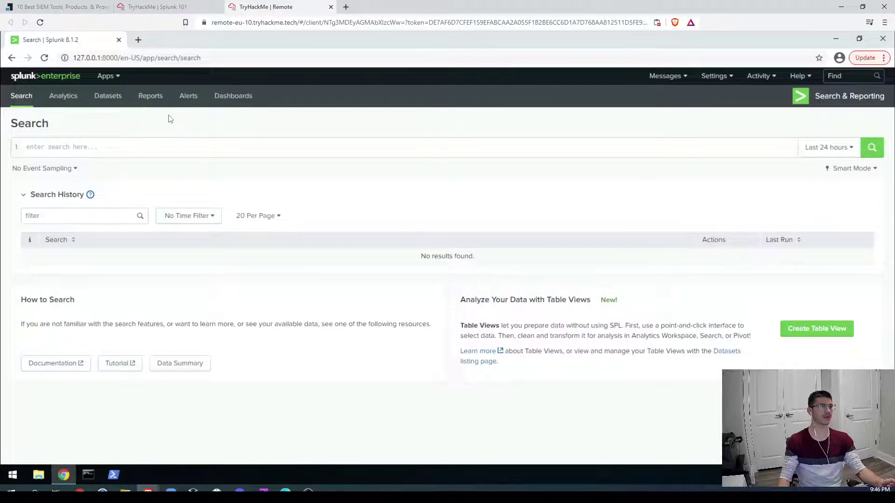
# Step: Look over the Dashboards list, then go back to the Splunk home page
pyautogui.click(231, 97)
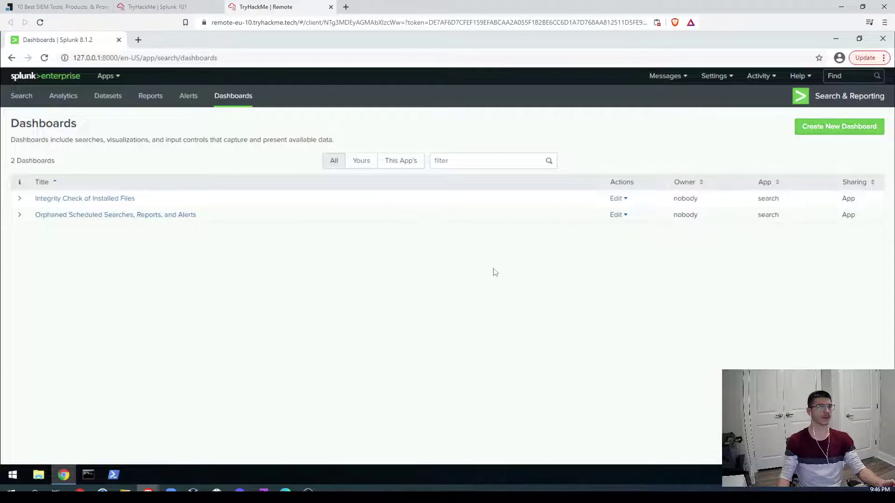
pyautogui.click(27, 80)
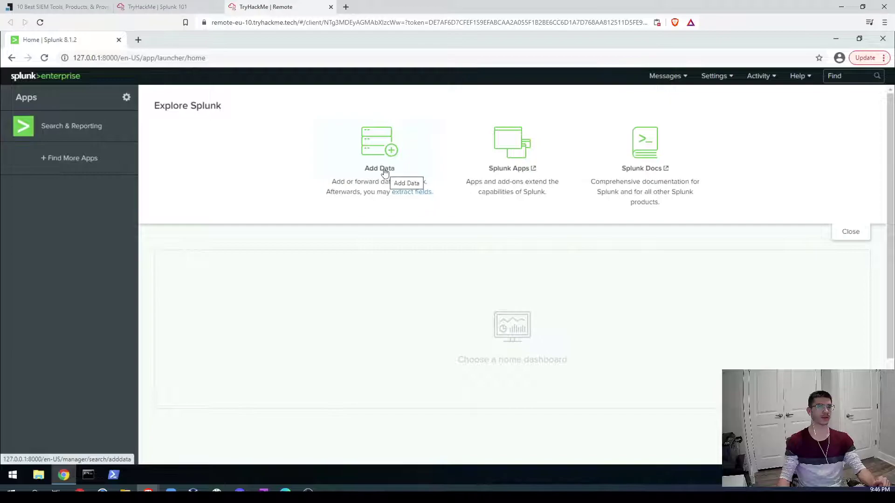
# Step: Begin monitoring local Windows event logs and add MediaFoundationMediaEngine to the selected logs
pyautogui.click(385, 173)
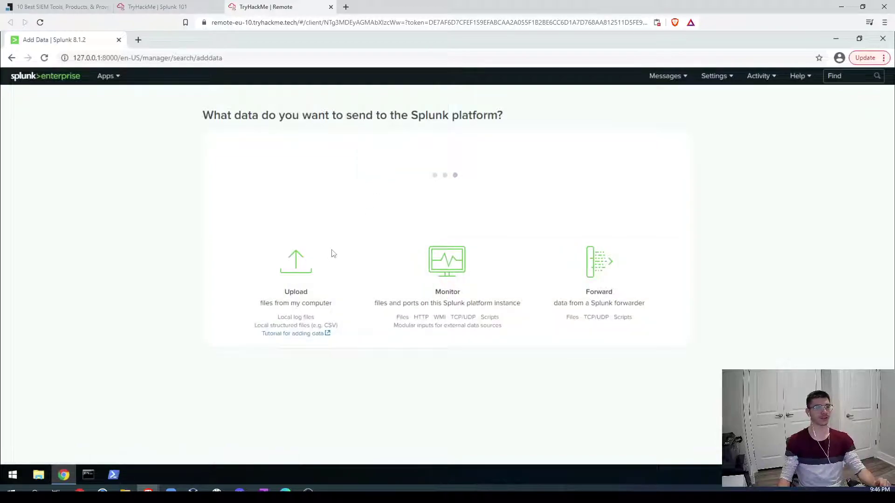
pyautogui.click(445, 289)
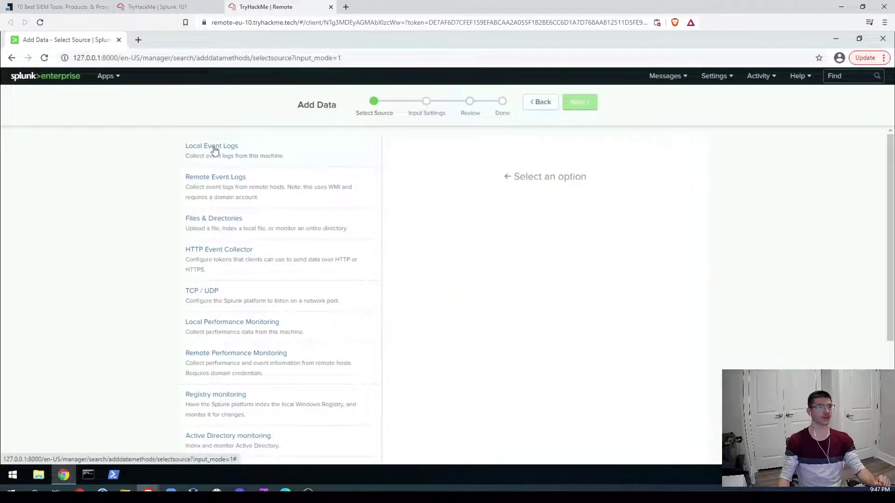
pyautogui.click(213, 149)
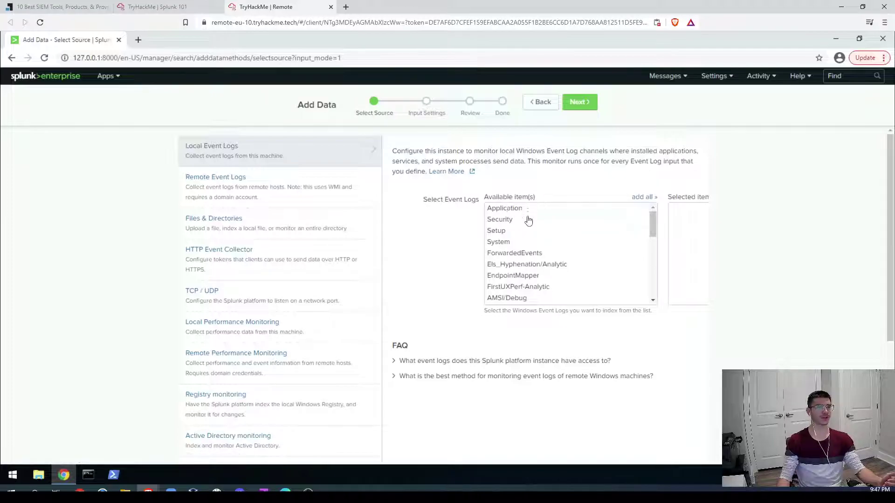
pyautogui.scroll(-6, 543, 253)
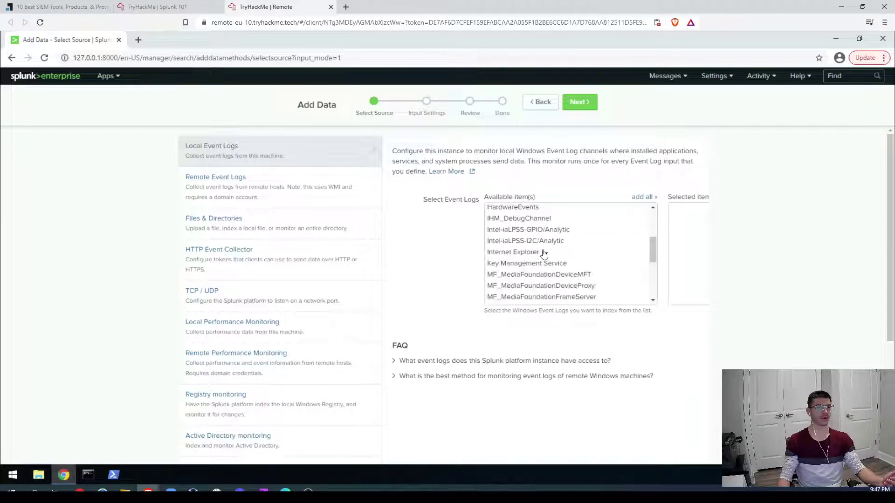
pyautogui.scroll(-4, 543, 253)
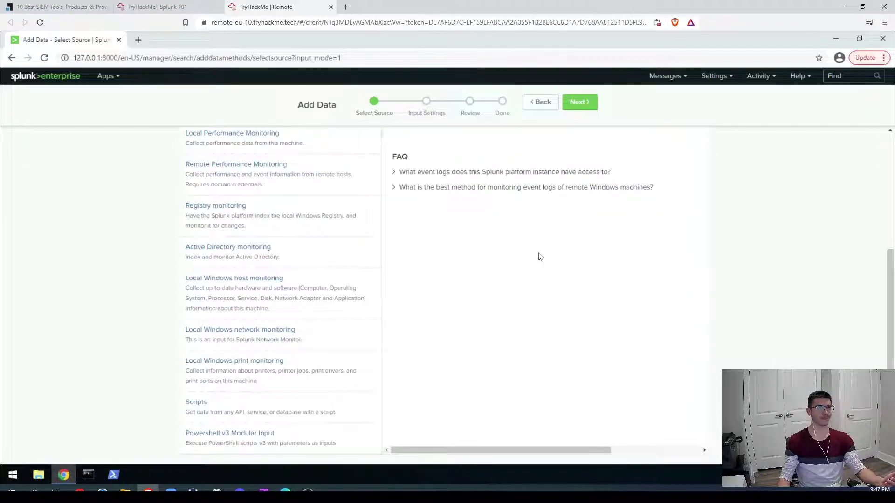
pyautogui.scroll(4, 540, 257)
pyautogui.click(541, 243)
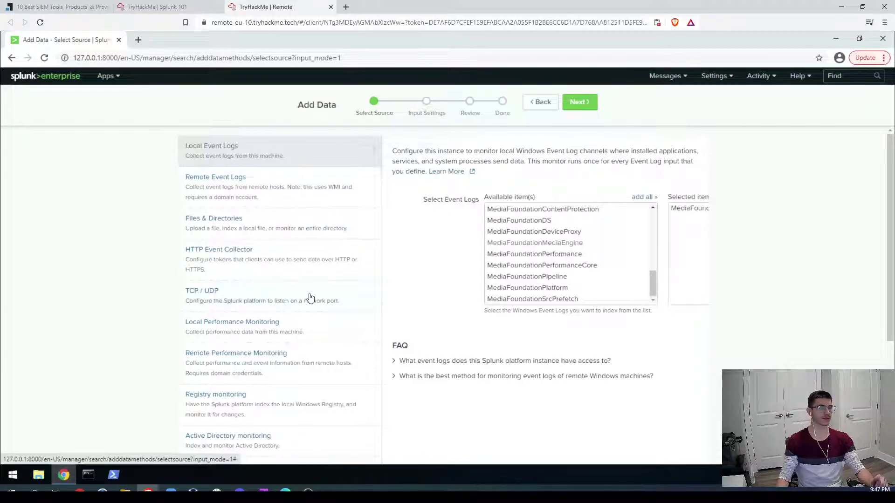
# Step: Leave the Select Source step via the splunk>enterprise logo to reach Home
pyautogui.scroll(-1, 311, 298)
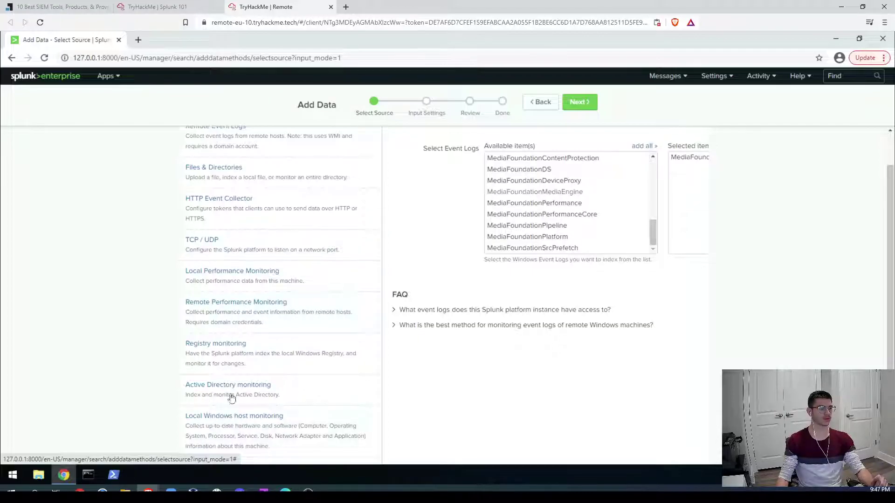
pyautogui.scroll(1, 279, 358)
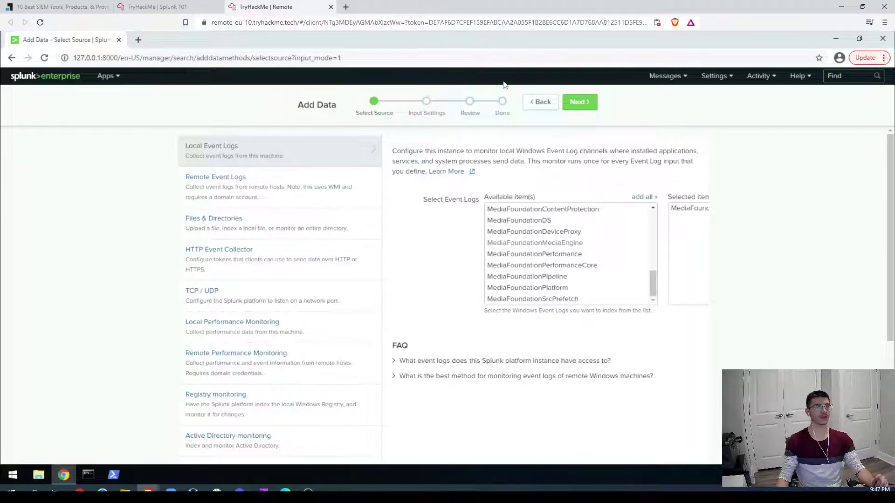
pyautogui.click(19, 76)
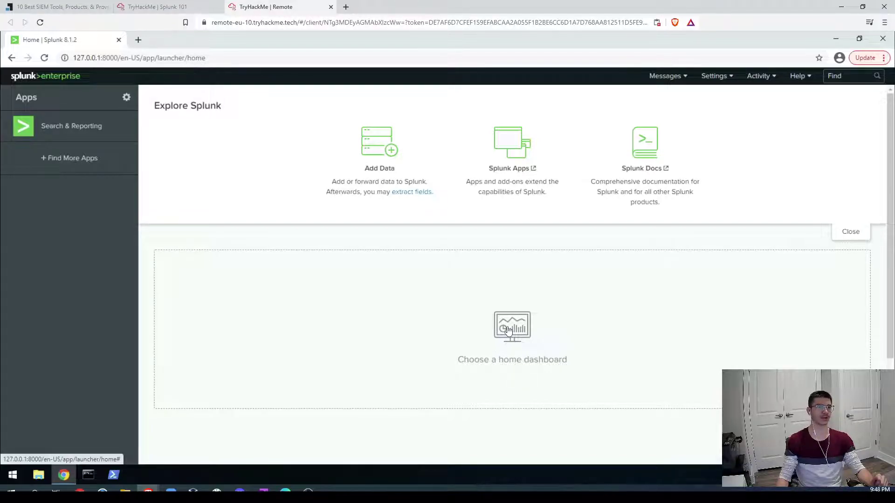
# Step: Reach the Dashboards listing page through the Choose a home dashboard dropdown's link
pyautogui.click(508, 331)
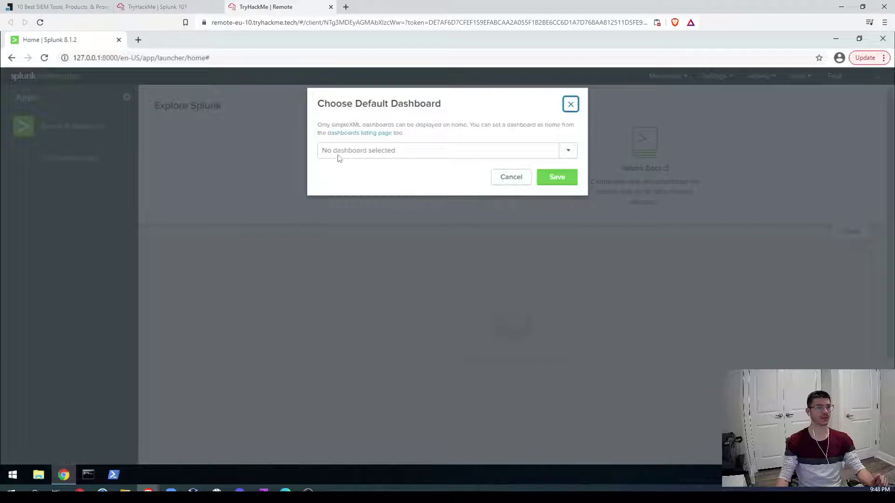
pyautogui.click(569, 153)
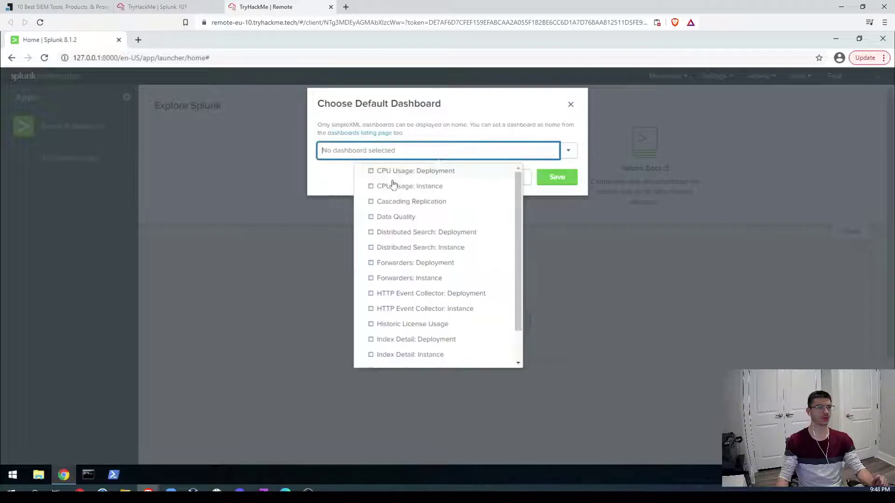
pyautogui.scroll(-2, 428, 305)
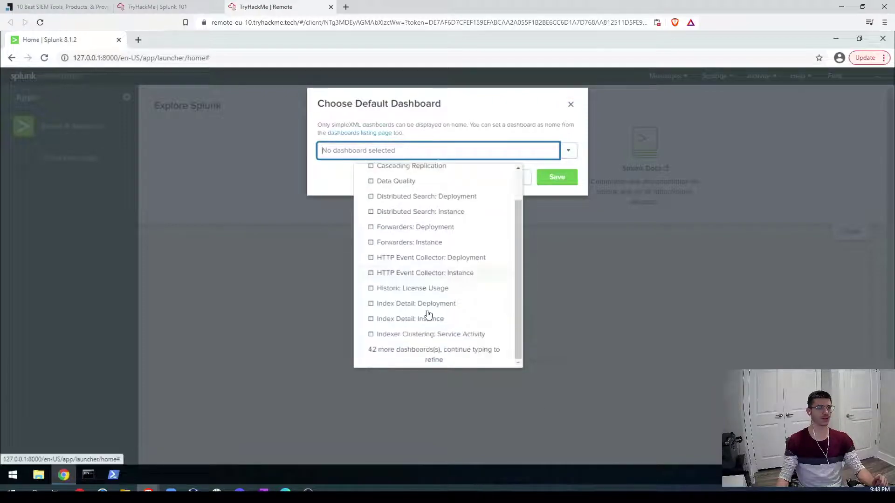
pyautogui.click(358, 135)
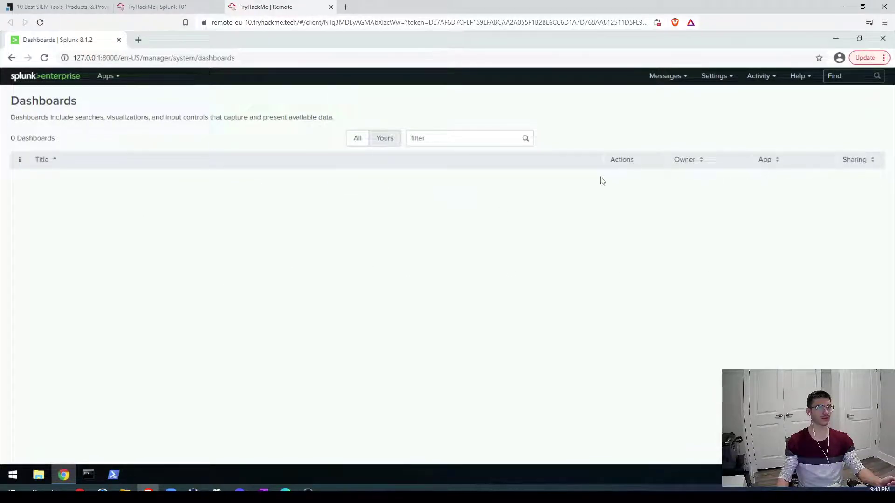
# Step: Show all 64 dashboards with the All toggle, then return to the Splunk 101 room tab
pyautogui.click(434, 139)
pyautogui.click(357, 140)
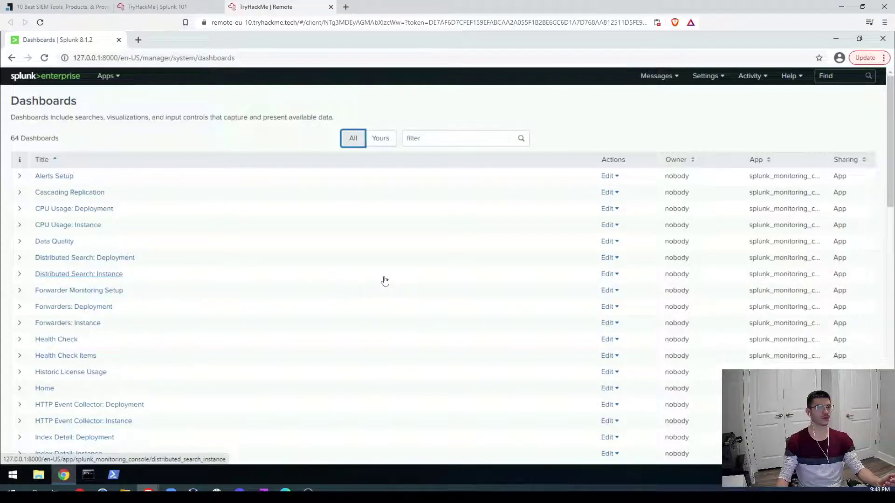
pyautogui.scroll(-5, 383, 279)
pyautogui.scroll(-2, 381, 280)
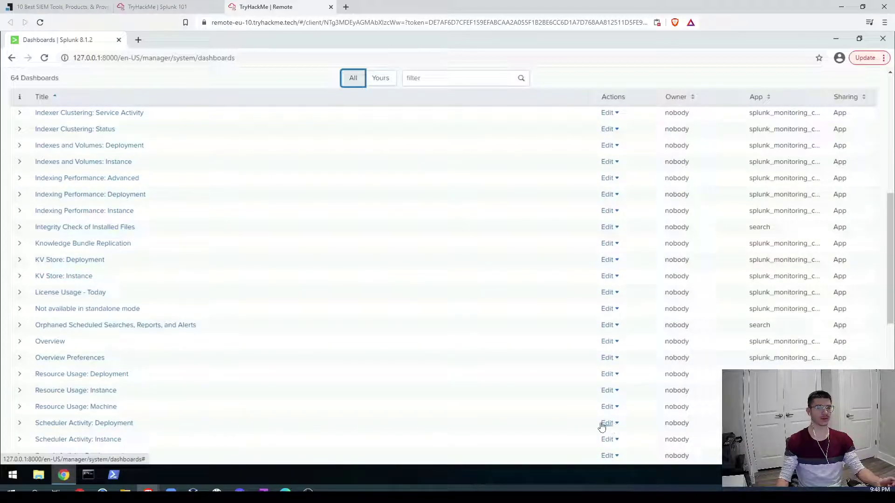
pyautogui.scroll(3, 611, 261)
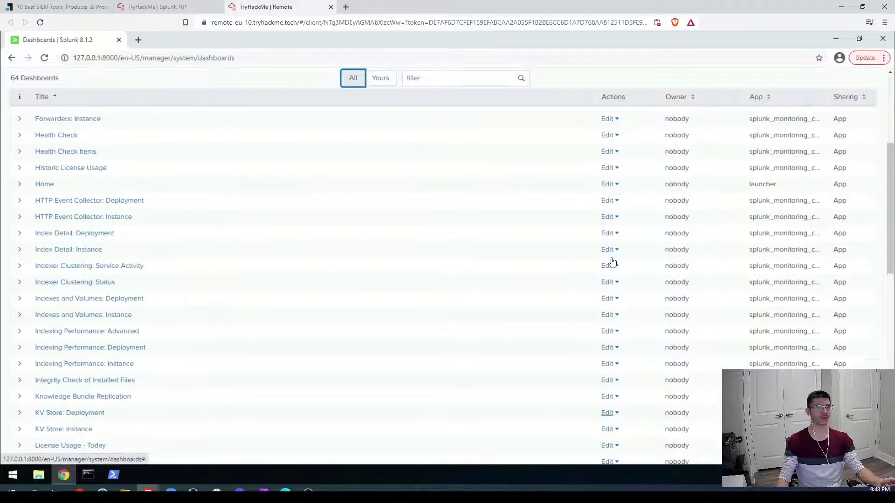
pyautogui.scroll(4, 611, 261)
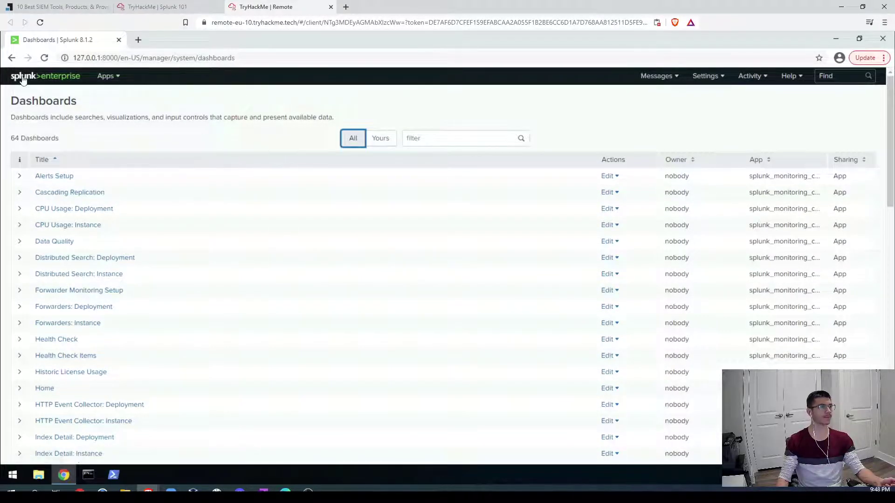
pyautogui.click(159, 7)
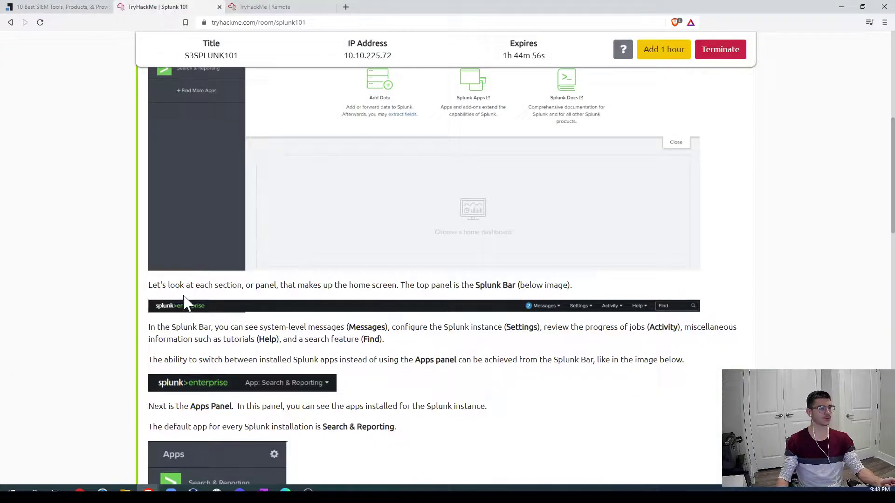
# Step: Expand Task 3 Splunk Apps and read down to its Edit properties section
pyautogui.scroll(-2, 178, 355)
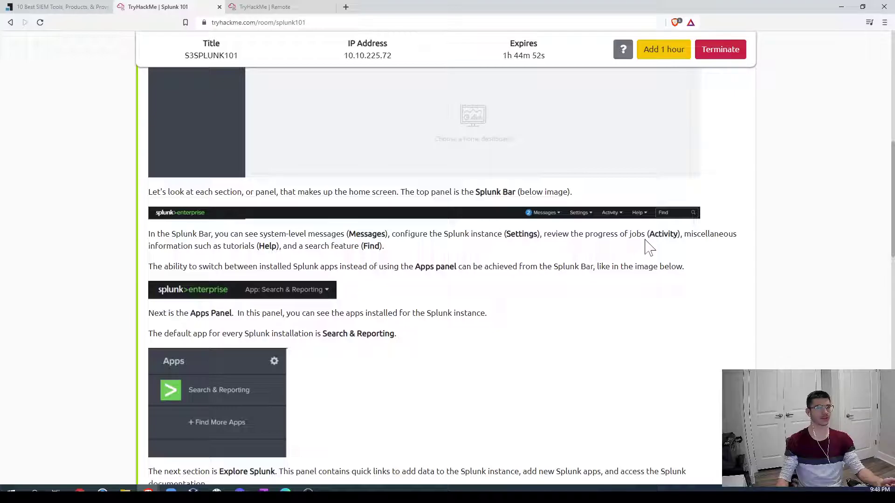
pyautogui.scroll(-2, 392, 293)
pyautogui.scroll(-10, 394, 285)
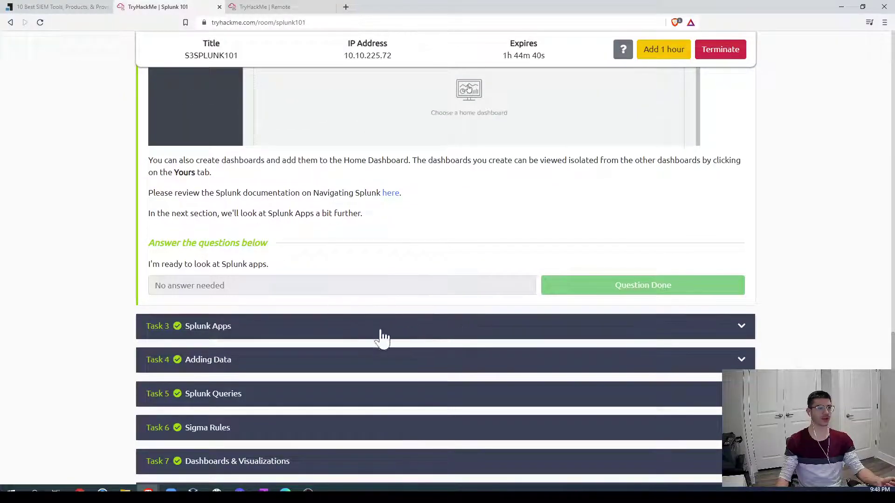
pyautogui.click(568, 331)
pyautogui.scroll(15, 569, 328)
pyautogui.scroll(8, 550, 319)
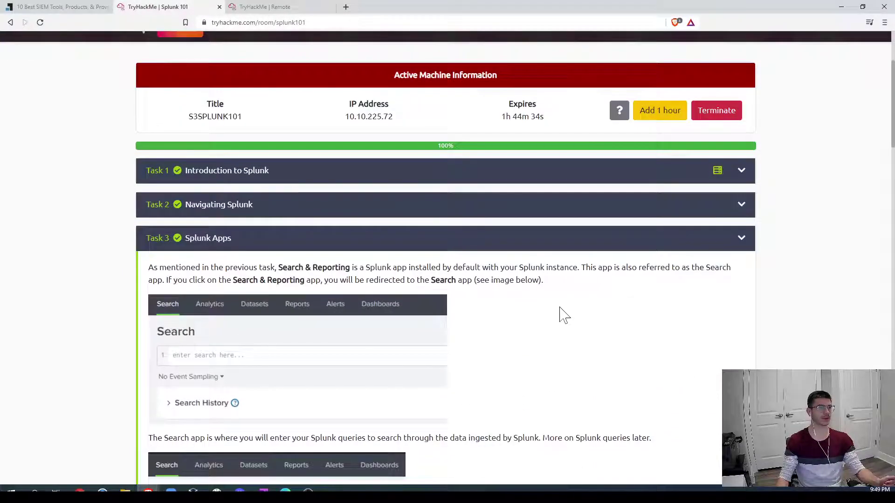
pyautogui.scroll(-2, 555, 314)
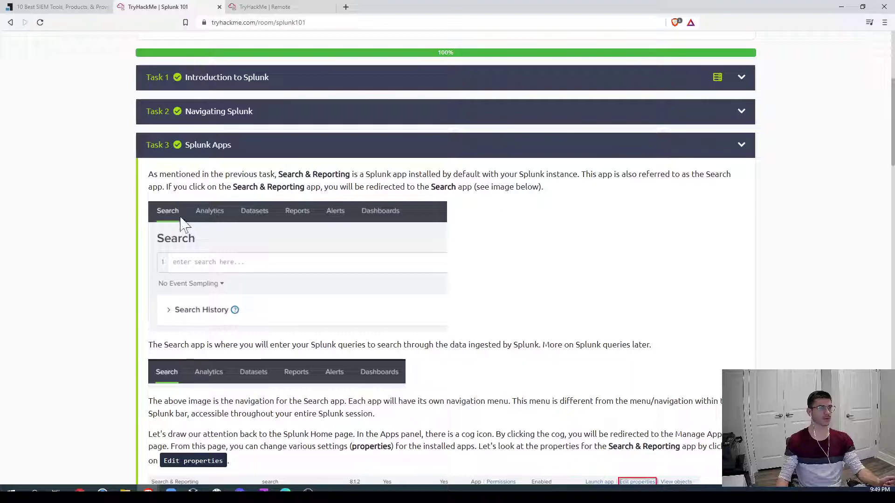
pyautogui.scroll(-3, 522, 330)
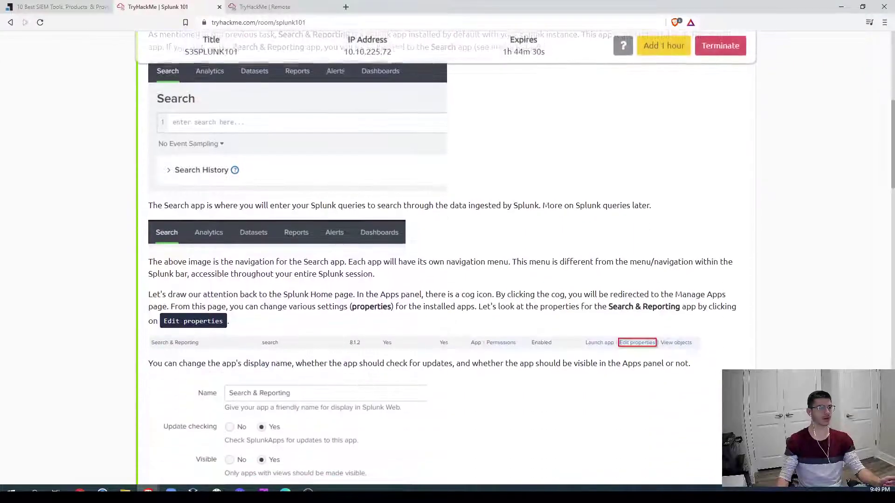
pyautogui.scroll(1, 585, 306)
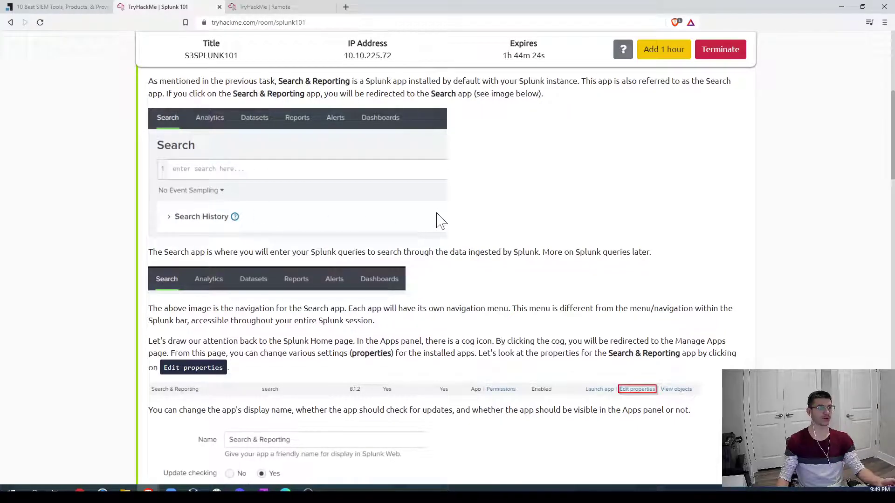
pyautogui.scroll(-2, 440, 221)
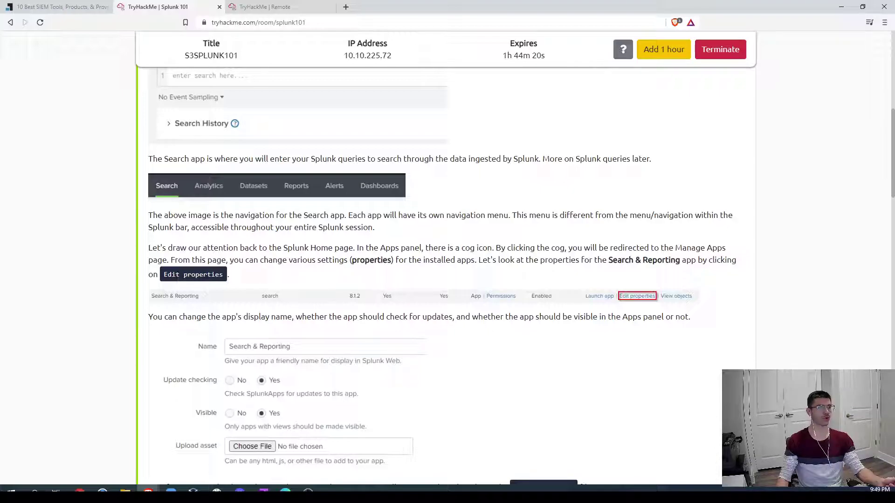
pyautogui.scroll(-1, 413, 315)
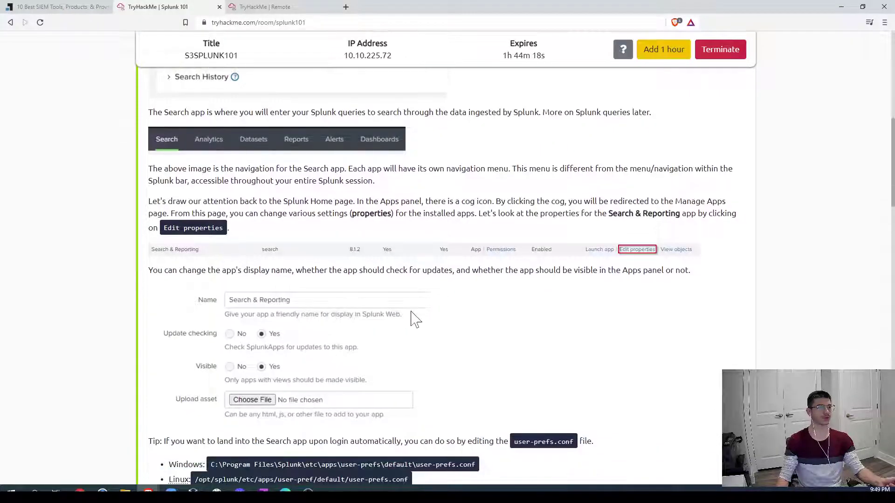
pyautogui.scroll(-1, 414, 315)
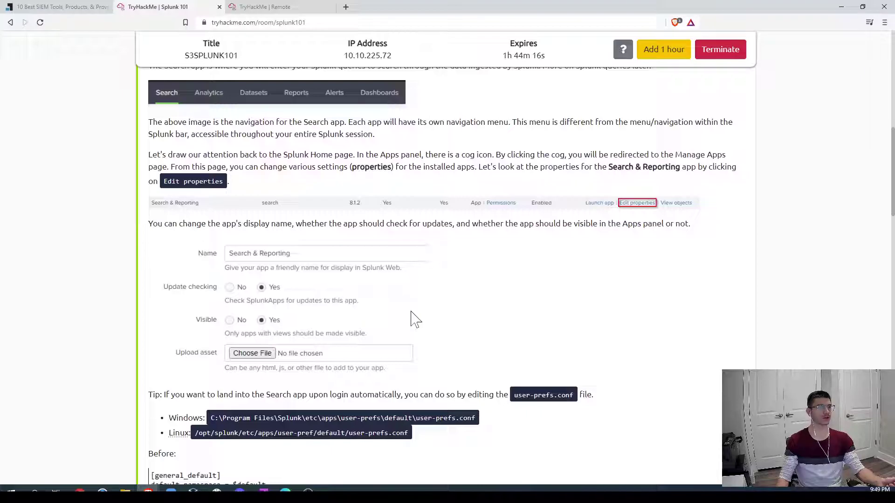
# Step: In the remote Splunk, filter the Apps management list by 'search' to show Search & Reporting
pyautogui.click(257, 11)
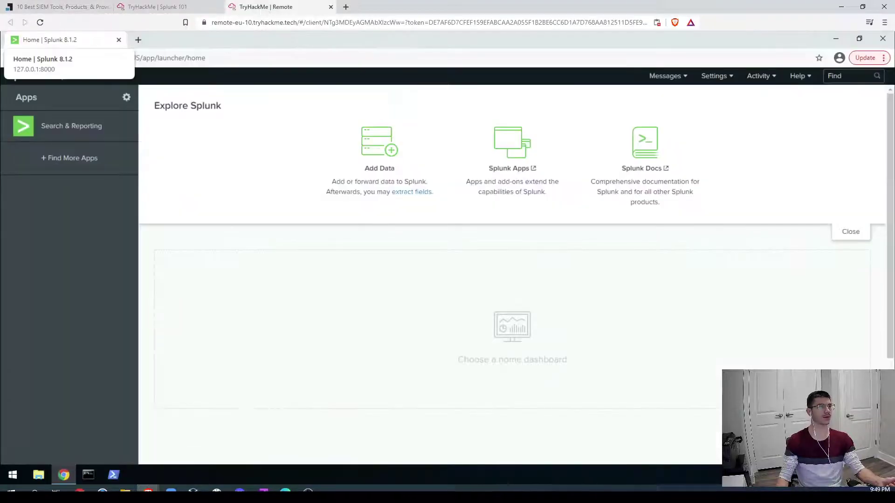
pyautogui.click(126, 98)
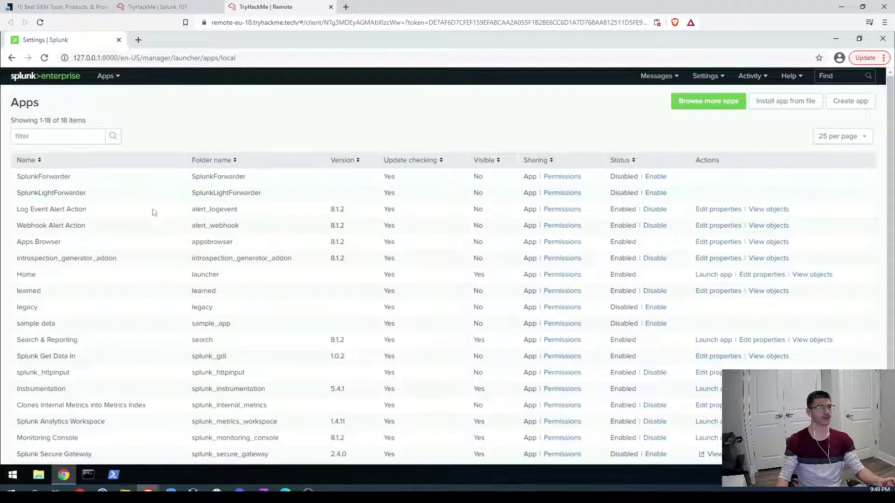
pyautogui.scroll(-1, 261, 327)
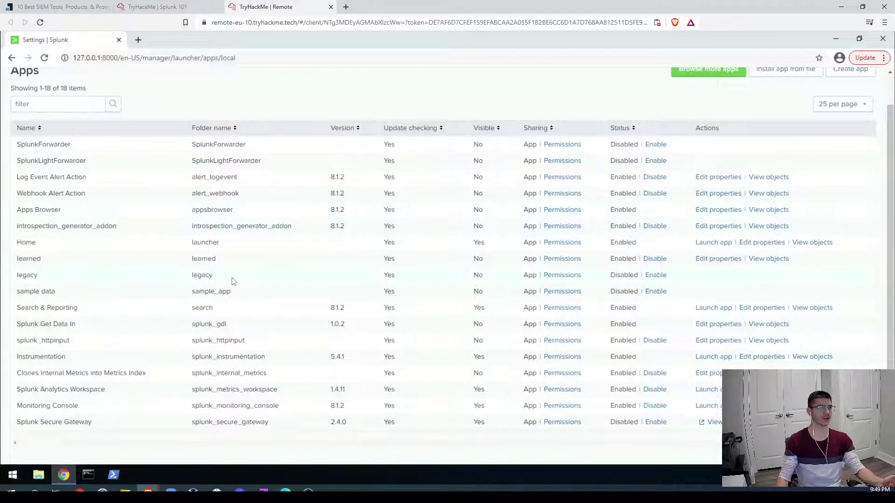
pyautogui.scroll(1, 234, 281)
pyautogui.click(51, 135)
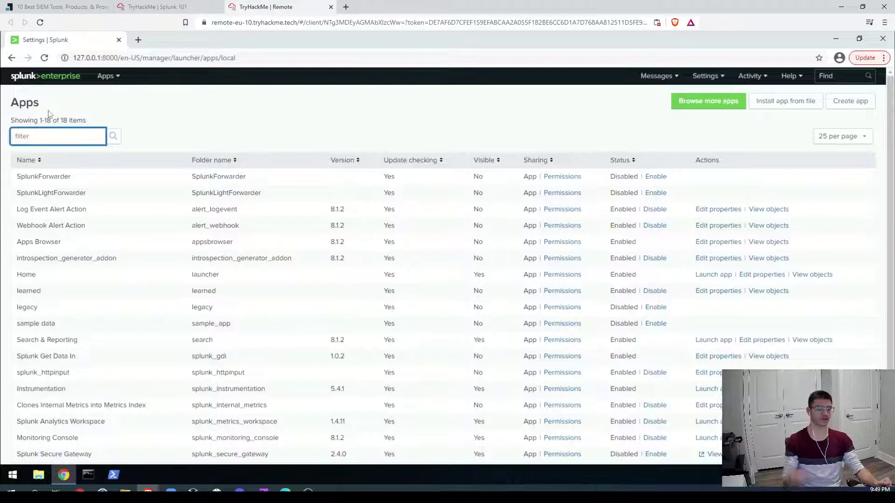
pyautogui.write('sea')
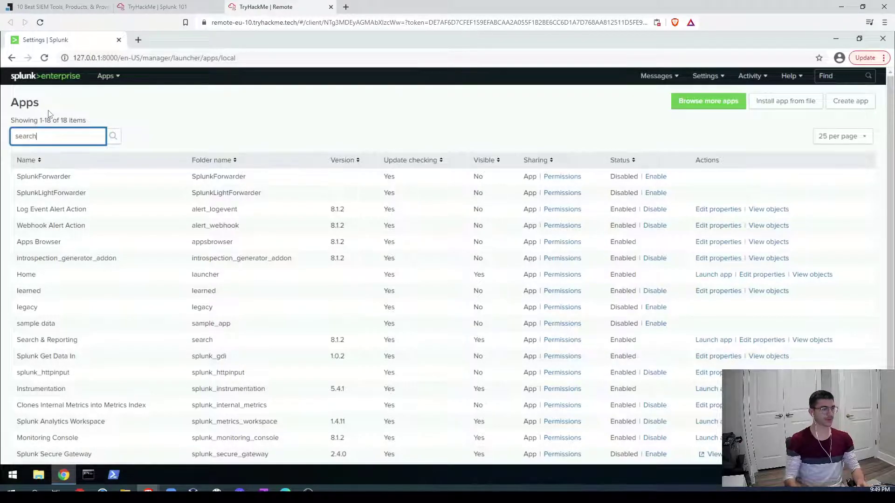
pyautogui.write('rch')
pyautogui.click(114, 136)
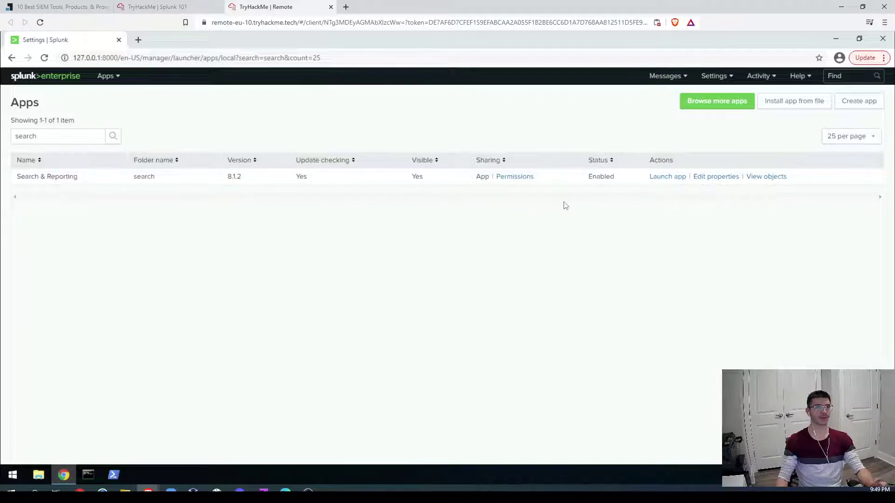
# Step: Inspect Search & Reporting's Name property, cancel unchanged, and return to the Splunk 101 tab
pyautogui.click(720, 180)
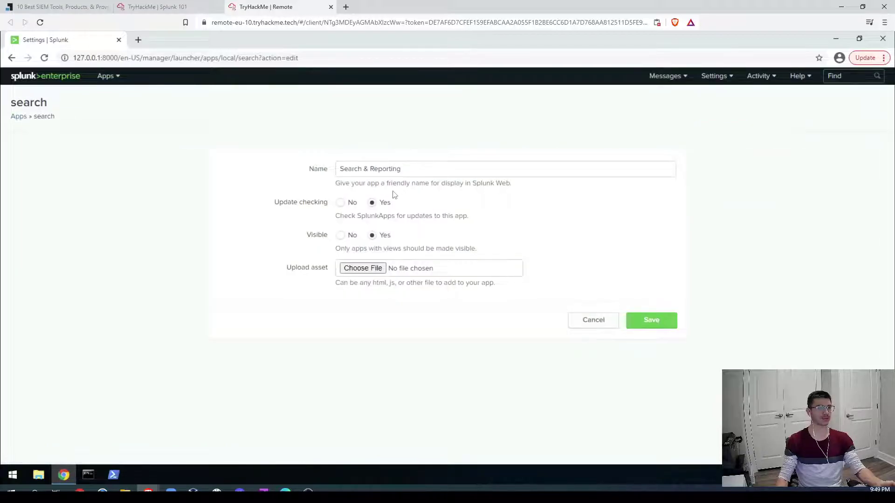
pyautogui.moveTo(401, 169); pyautogui.dragTo(334, 173)
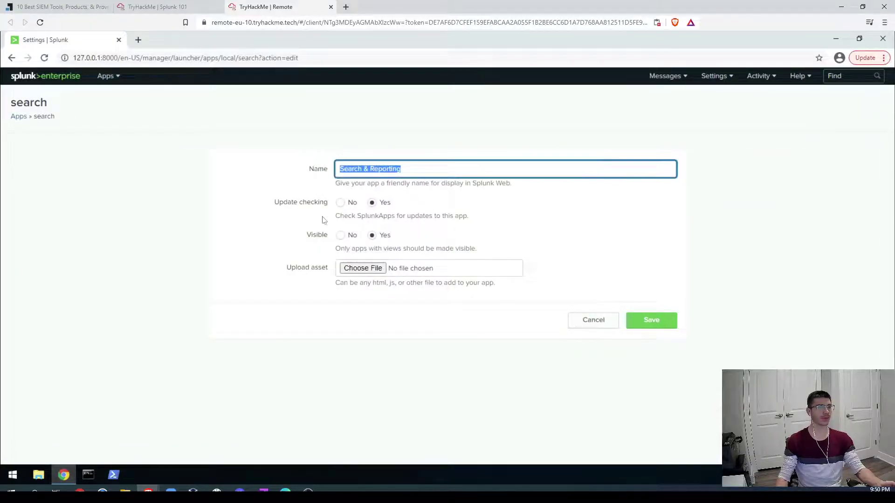
pyautogui.click(257, 223)
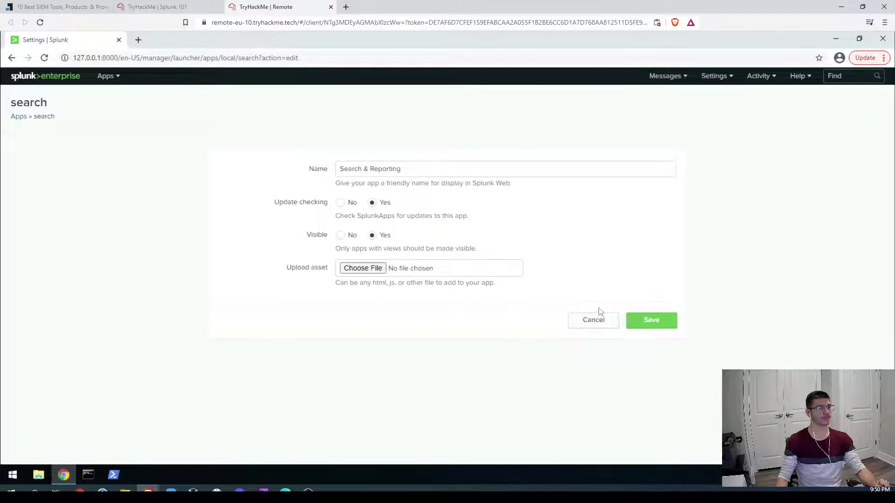
pyautogui.click(591, 329)
pyautogui.click(589, 322)
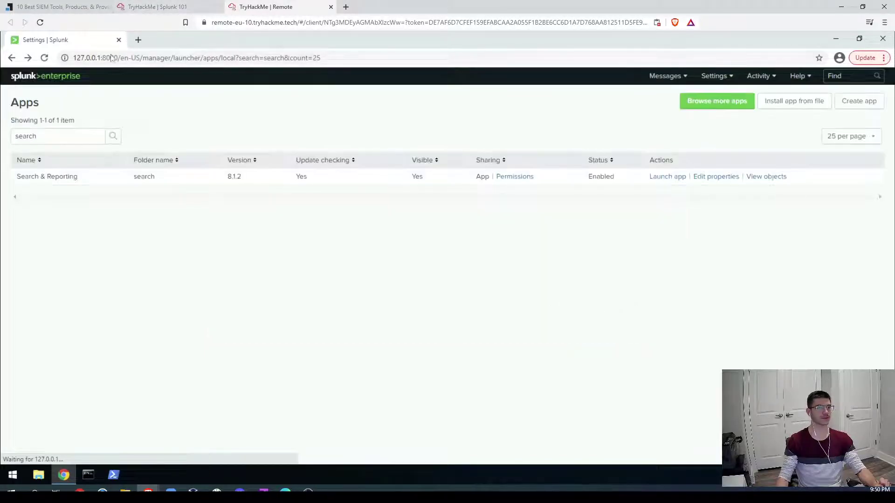
pyautogui.click(154, 7)
pyautogui.scroll(-2, 274, 324)
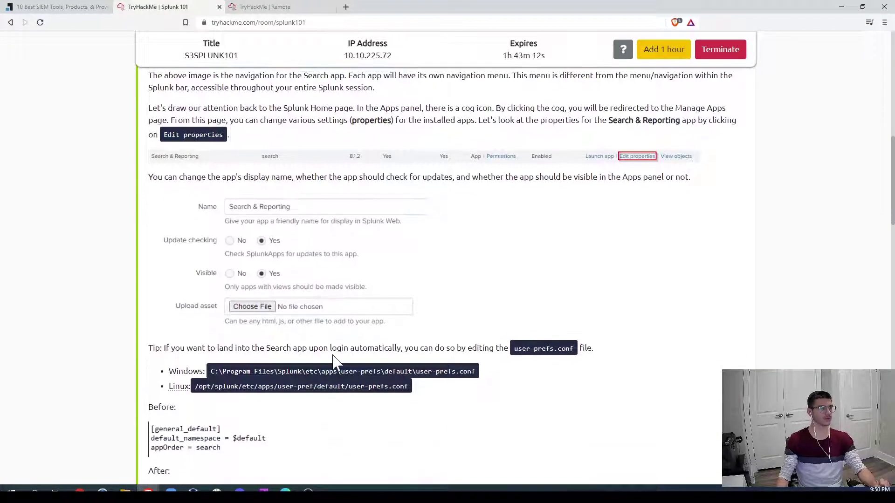
pyautogui.scroll(-1, 627, 329)
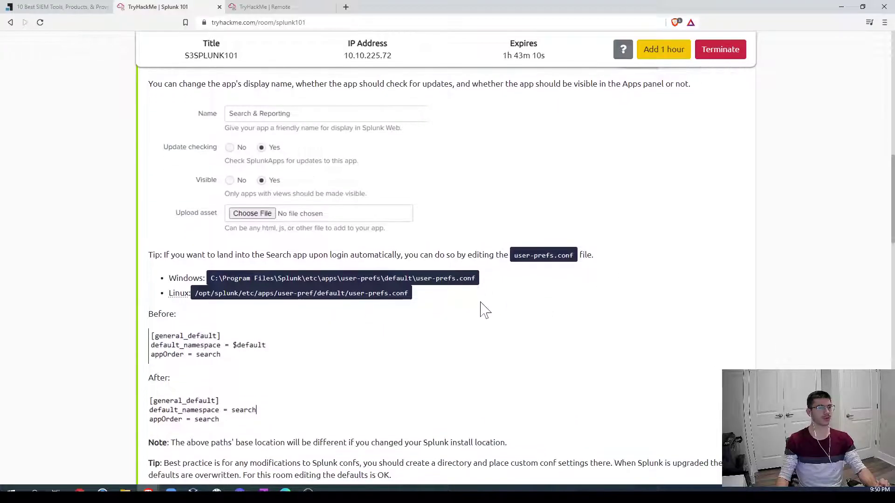
pyautogui.moveTo(514, 255); pyautogui.dragTo(577, 261)
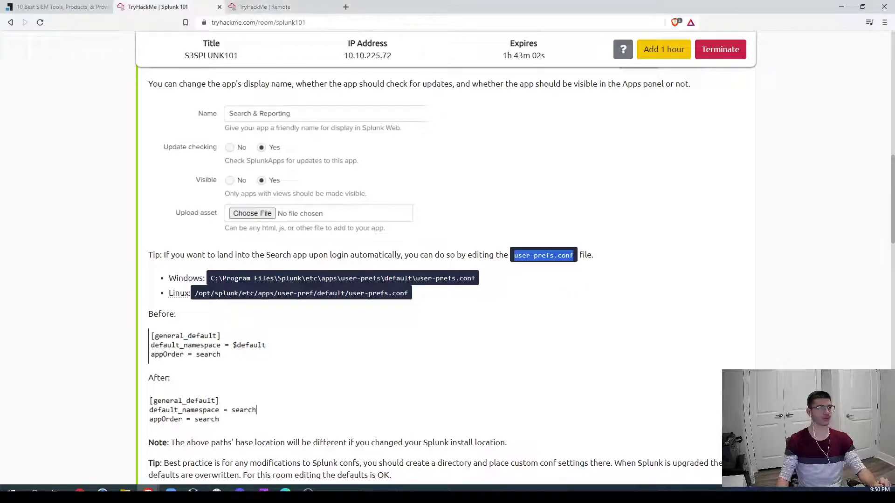
pyautogui.moveTo(211, 277); pyautogui.dragTo(477, 281)
pyautogui.click(531, 294)
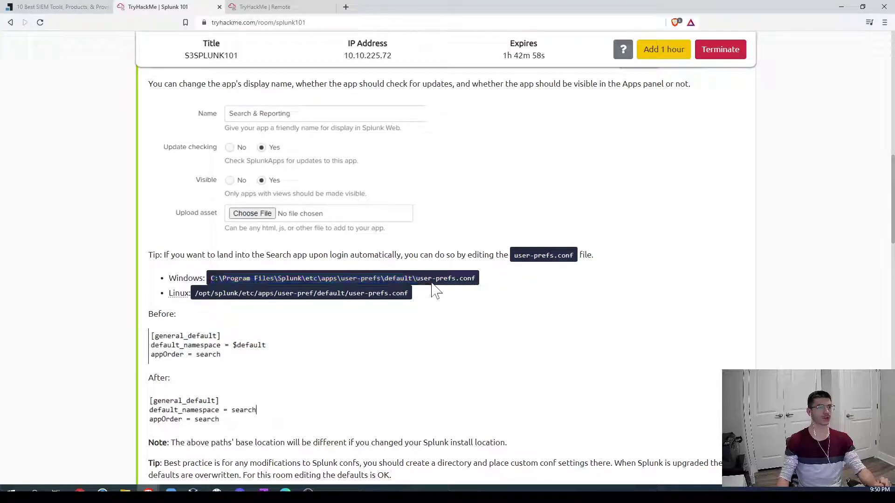
pyautogui.moveTo(416, 278); pyautogui.dragTo(488, 286)
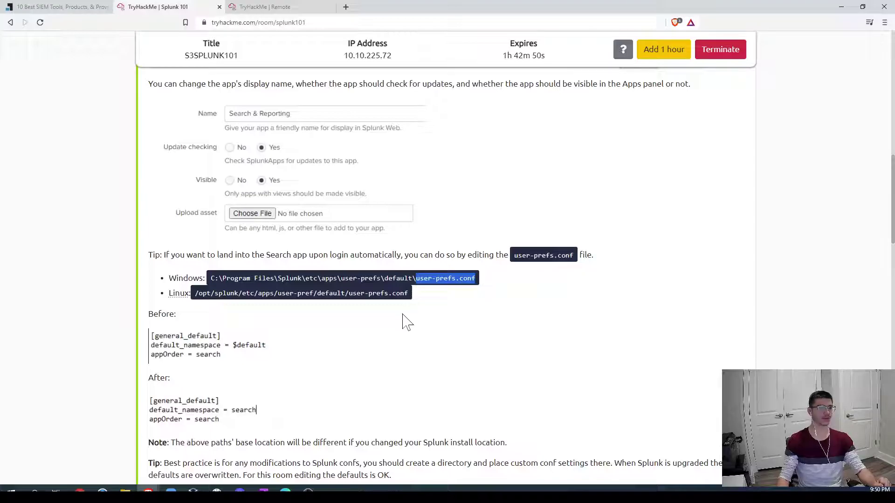
pyautogui.moveTo(194, 298); pyautogui.dragTo(408, 301)
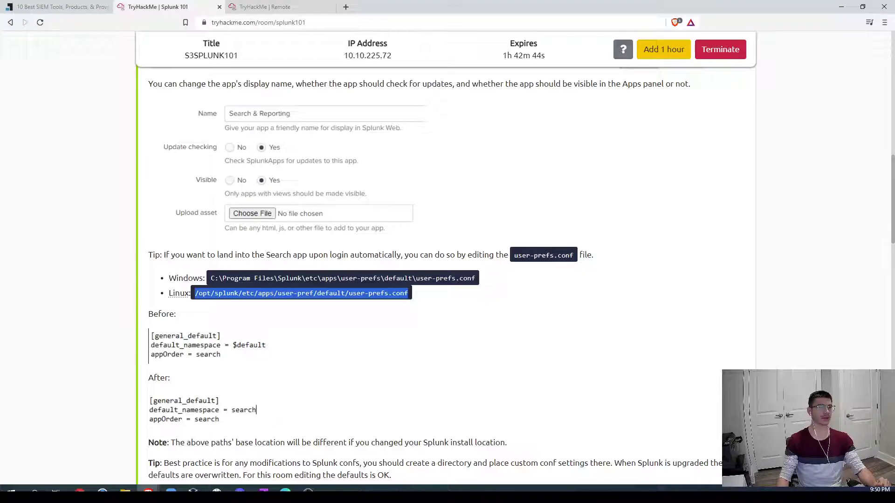
pyautogui.moveTo(281, 278); pyautogui.dragTo(302, 278)
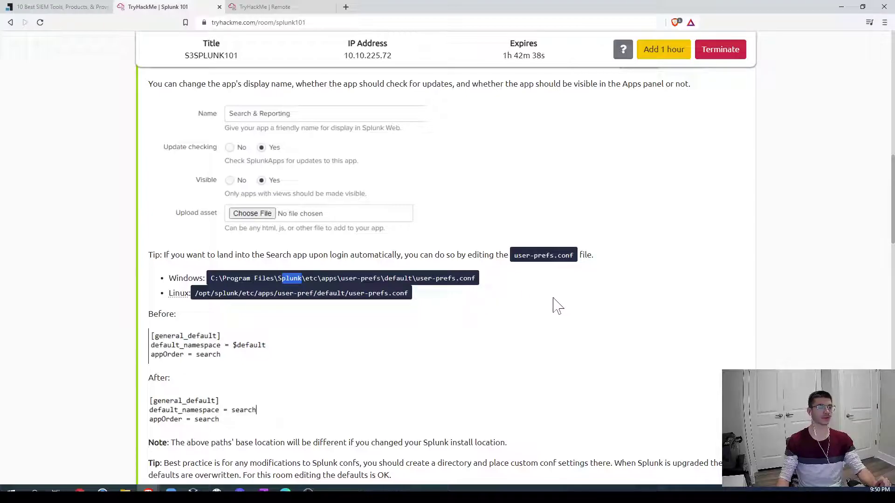
pyautogui.moveTo(412, 278); pyautogui.dragTo(479, 280)
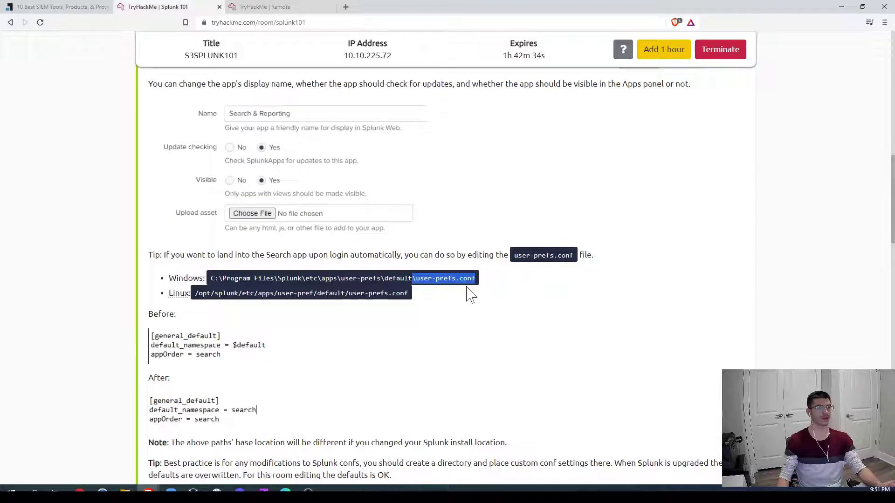
pyautogui.scroll(-3, 535, 314)
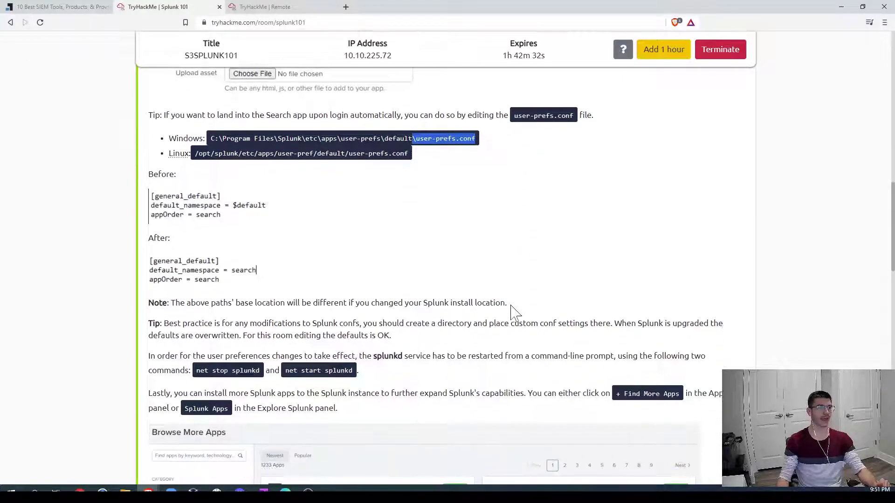
pyautogui.scroll(-2, 513, 311)
pyautogui.moveTo(195, 277); pyautogui.dragTo(358, 278)
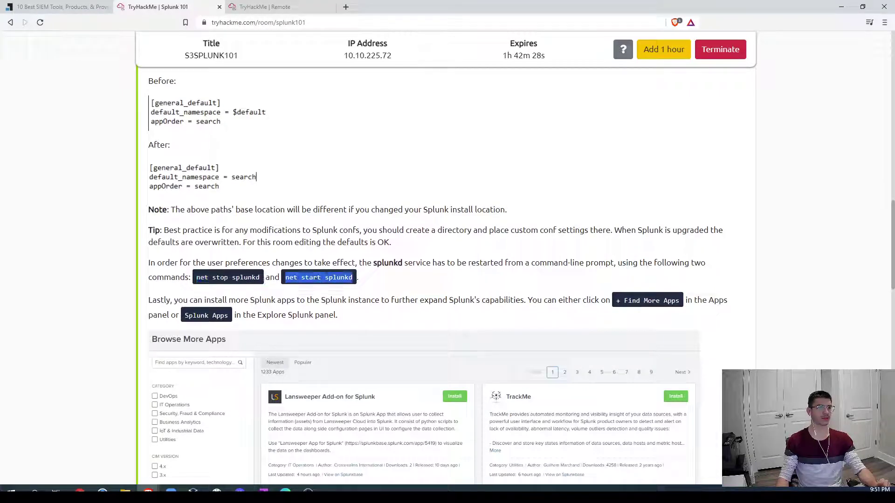
pyautogui.scroll(3, 445, 291)
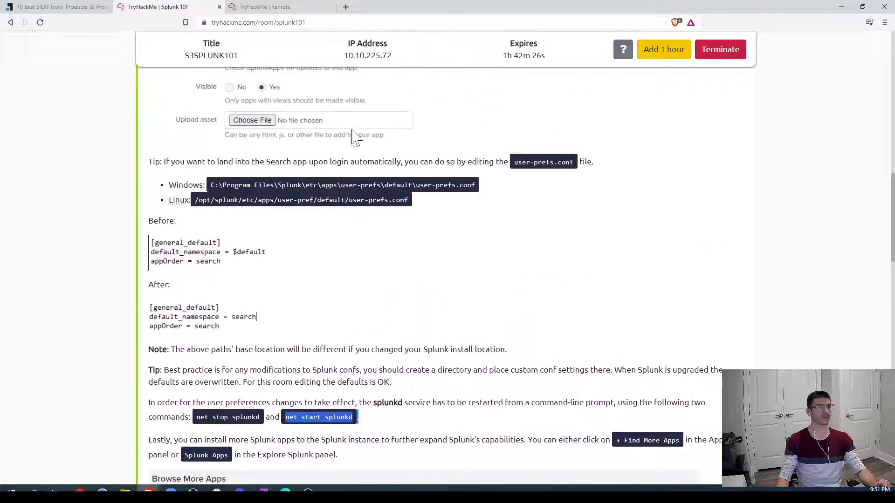
# Step: On the remote machine, browse File Explorer to C:\Program Files\Splunk\etc\apps
pyautogui.click(265, 6)
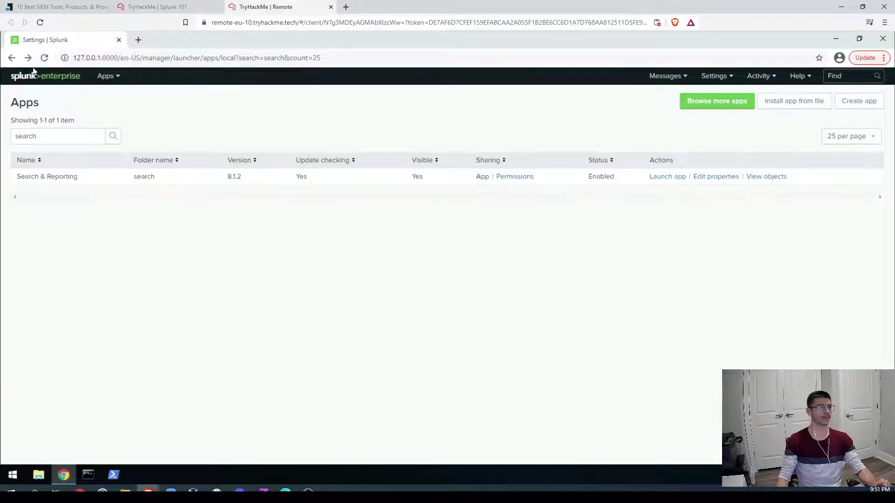
pyautogui.click(25, 77)
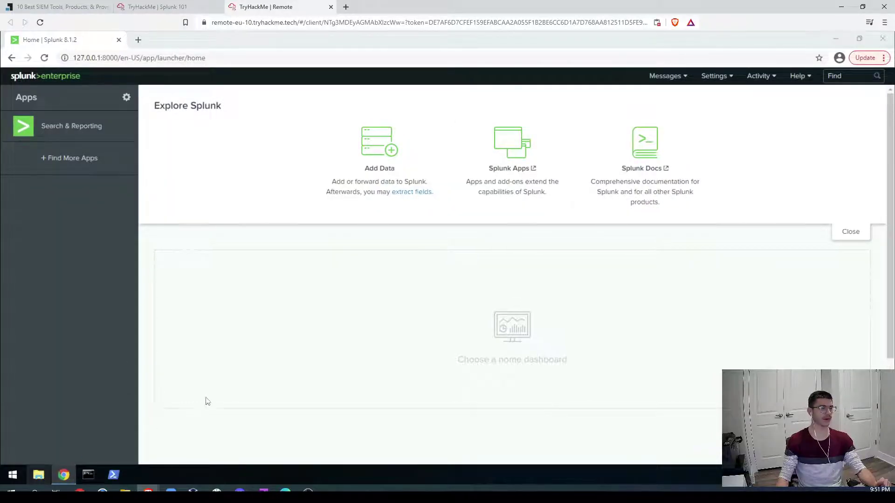
pyautogui.press('super+e')
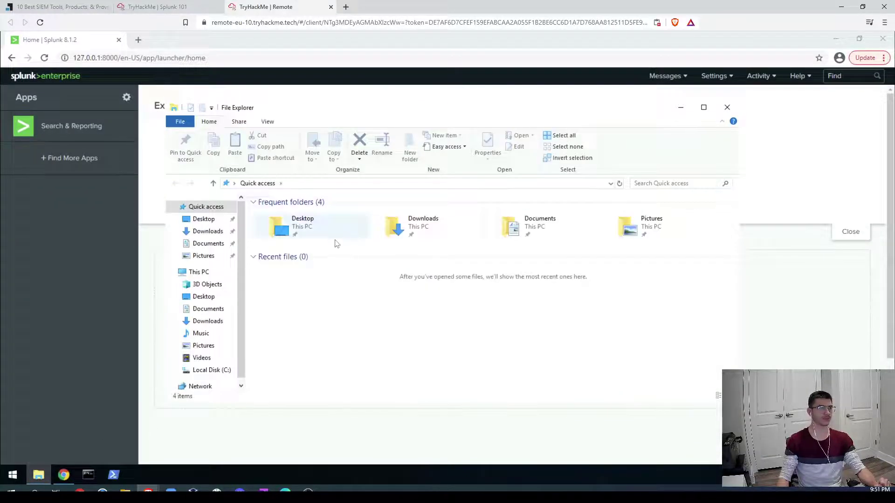
pyautogui.click(208, 370)
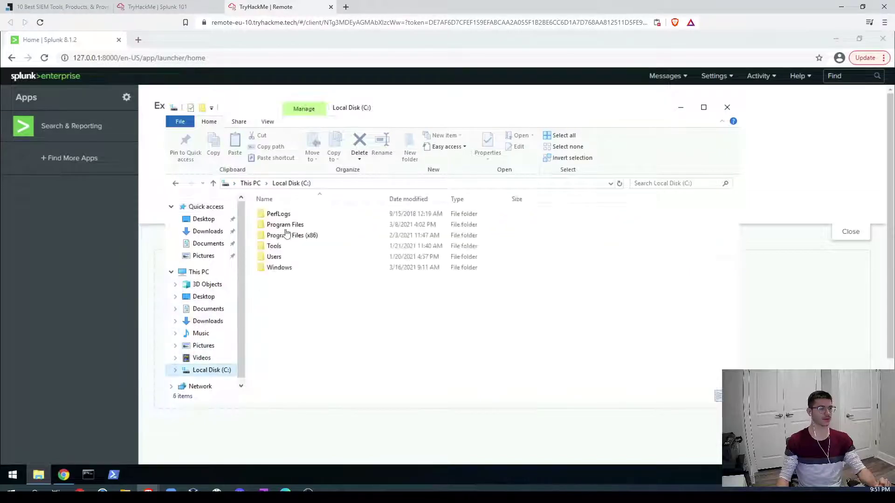
pyautogui.click(282, 226)
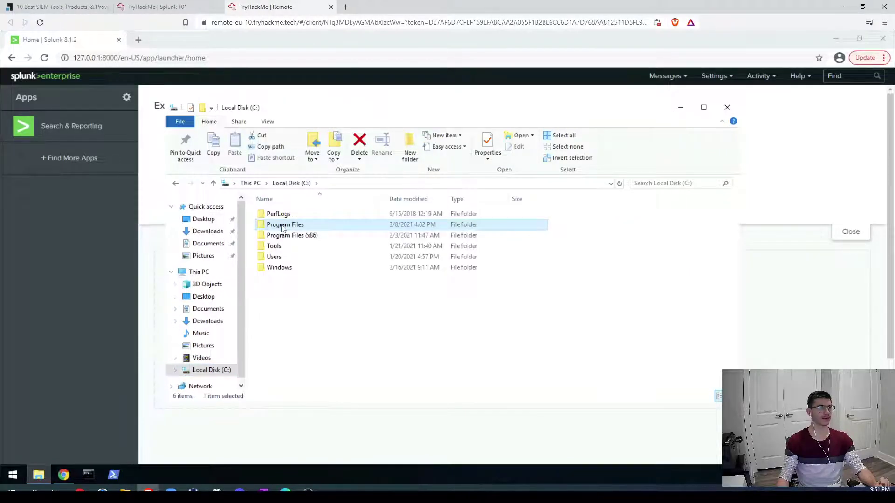
pyautogui.doubleClick(283, 225)
pyautogui.click(281, 257)
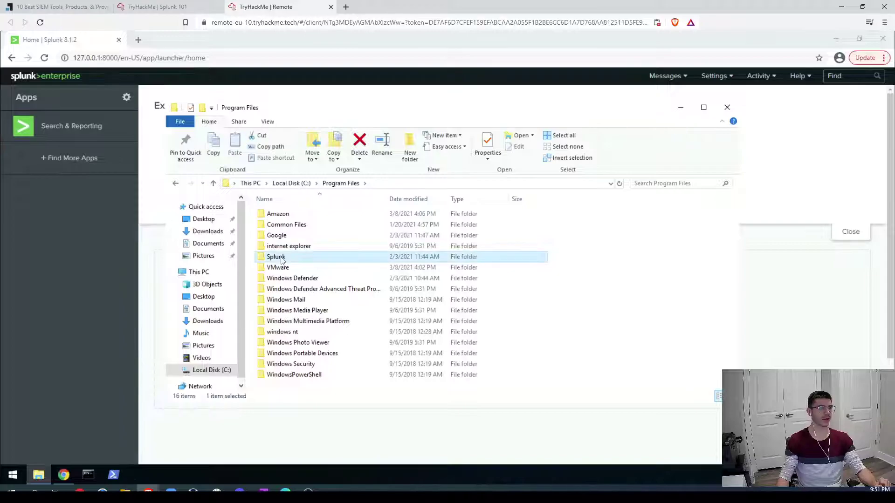
pyautogui.doubleClick(281, 259)
pyautogui.doubleClick(275, 226)
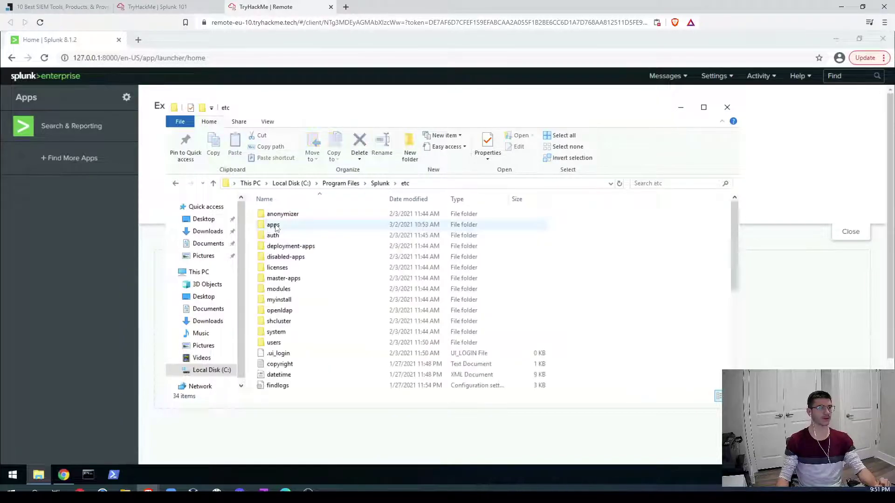
pyautogui.doubleClick(302, 225)
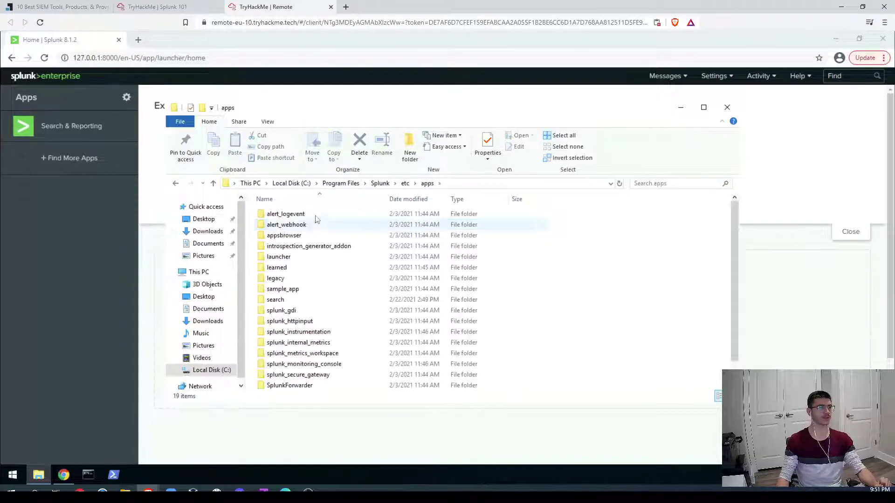
# Step: Open user-prefs\default\user-prefs.conf in Notepad
pyautogui.scroll(-1, 308, 326)
pyautogui.doubleClick(283, 385)
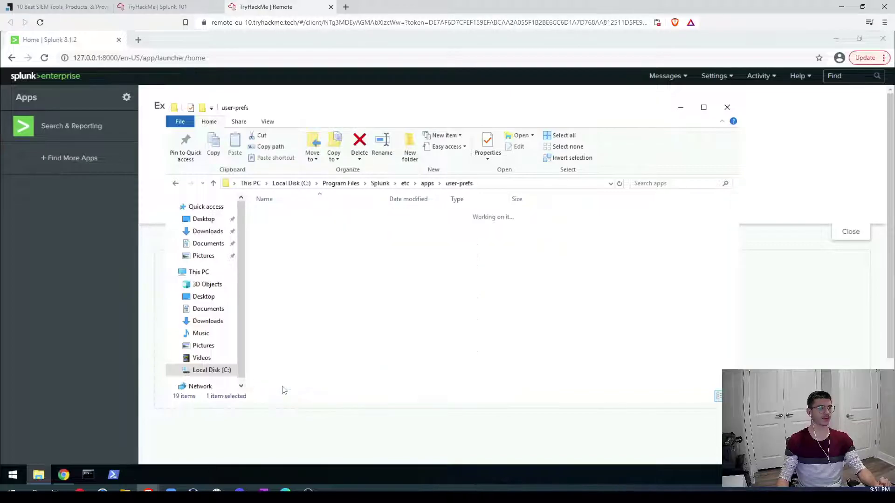
pyautogui.doubleClick(295, 218)
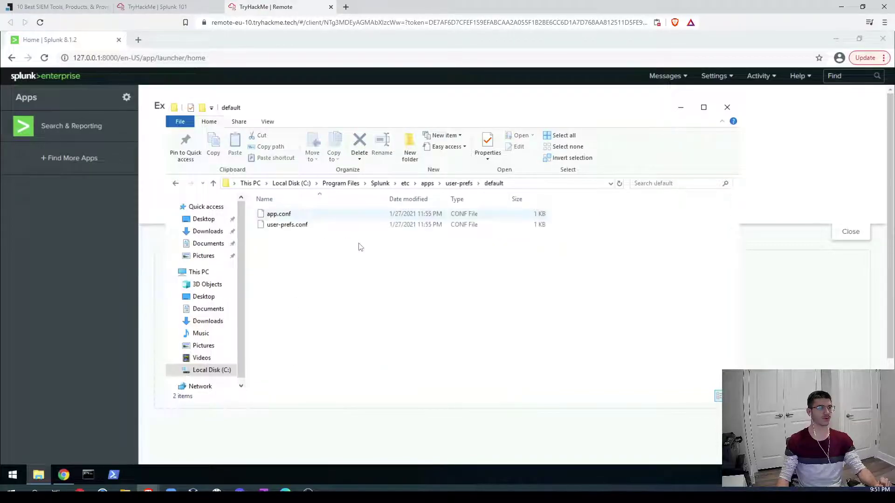
pyautogui.click(306, 226)
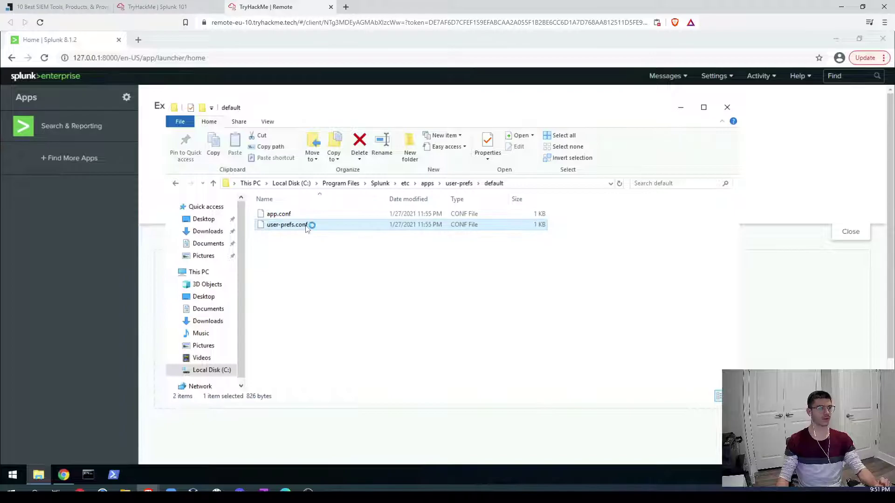
pyautogui.doubleClick(307, 226)
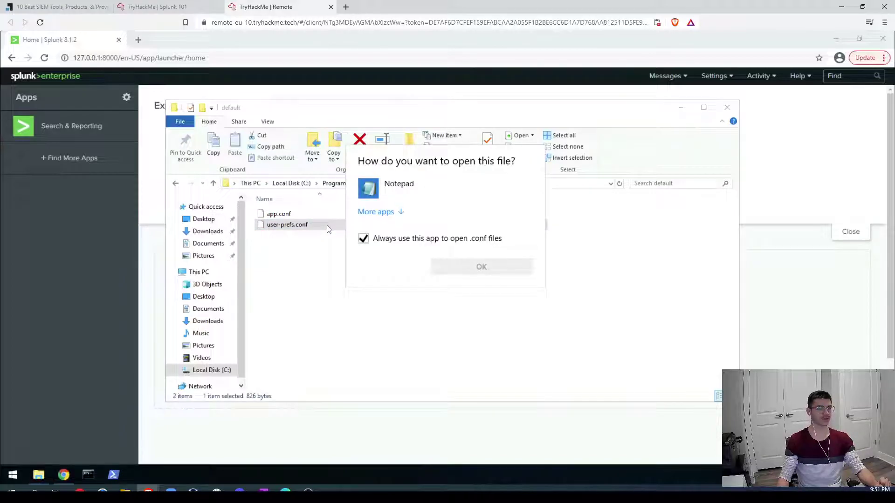
pyautogui.click(480, 266)
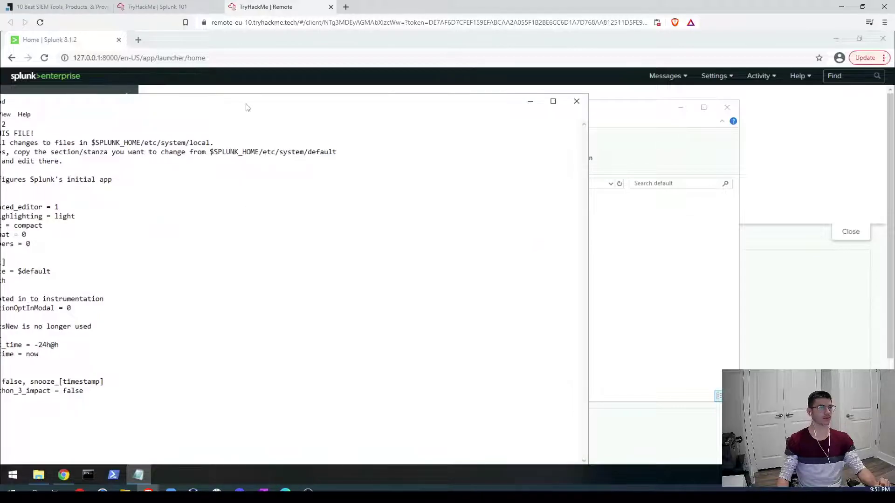
# Step: Replace $default with search on the default_namespace line and close Notepad
pyautogui.moveTo(365, 92); pyautogui.dragTo(481, 84)
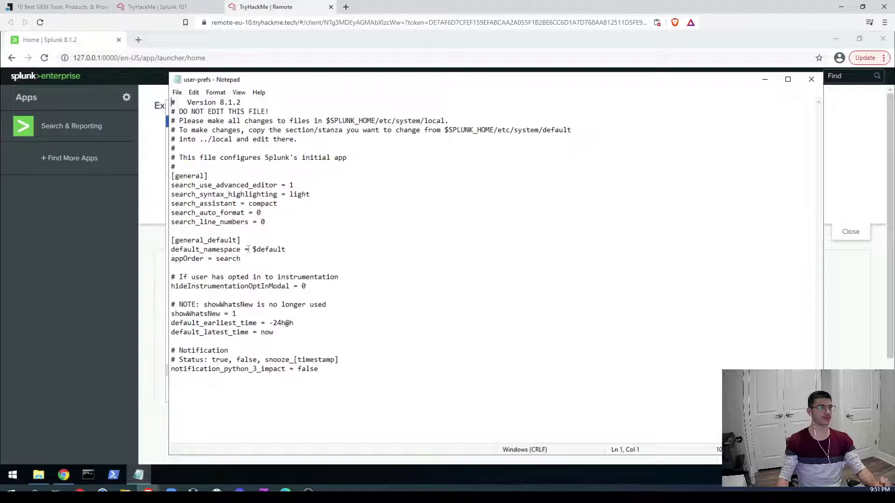
pyautogui.moveTo(253, 250); pyautogui.dragTo(284, 248)
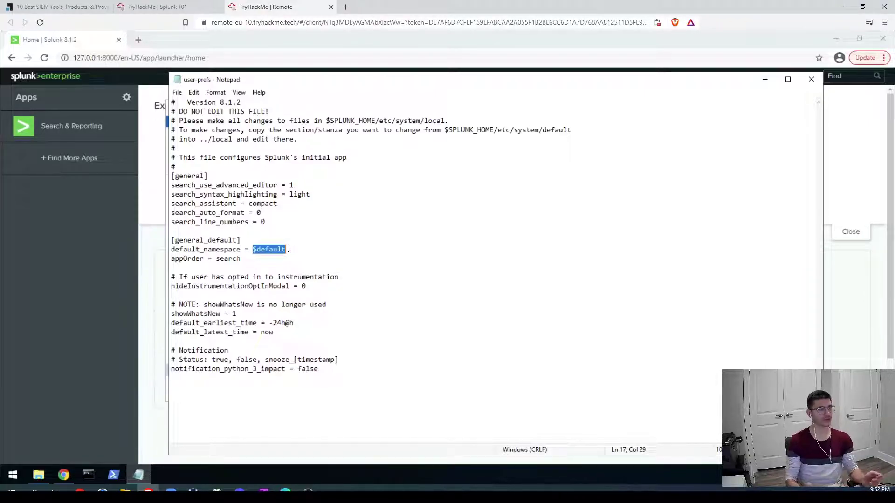
pyautogui.write('search')
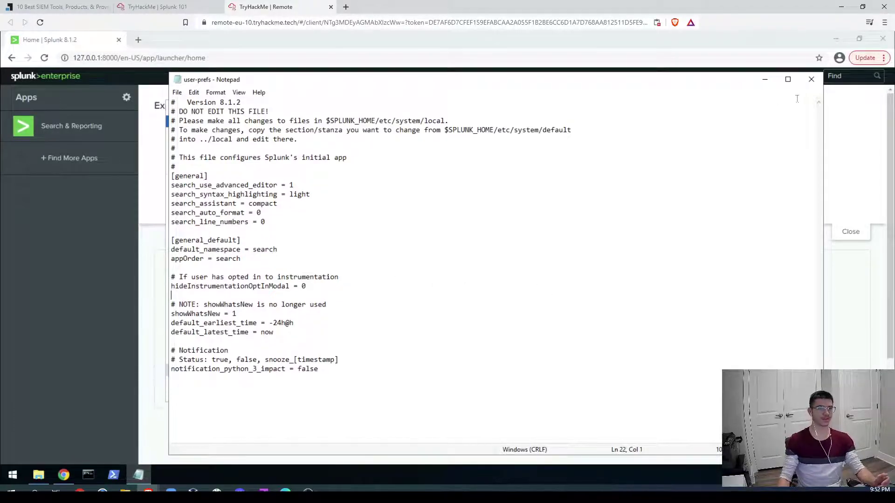
pyautogui.click(813, 81)
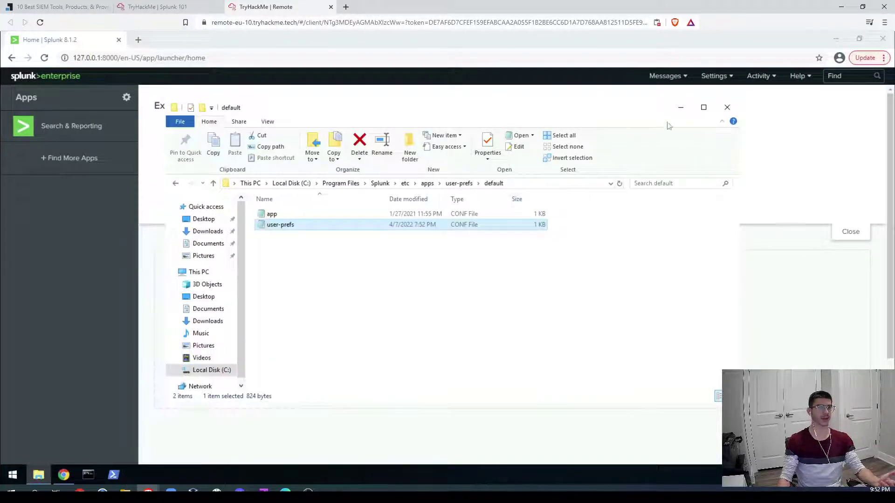
# Step: Close File Explorer and the browser, then run 'net stop splunkd' in PowerShell
pyautogui.click(727, 107)
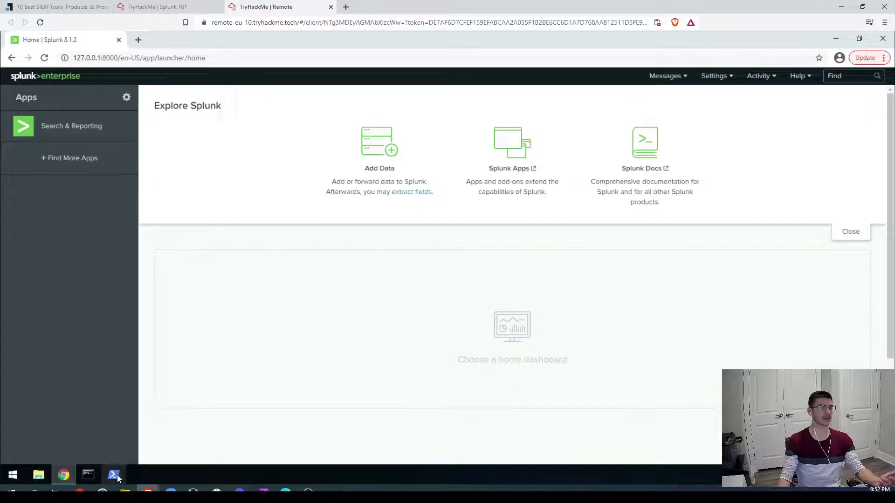
pyautogui.click(884, 39)
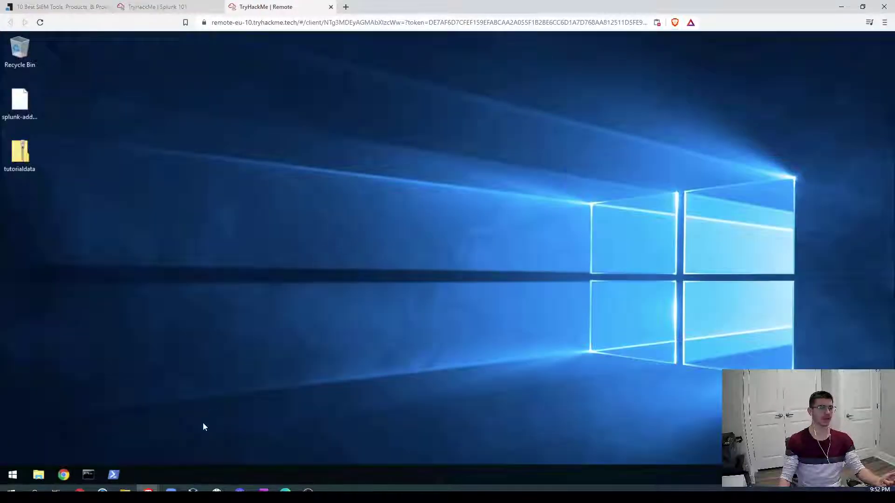
pyautogui.click(118, 478)
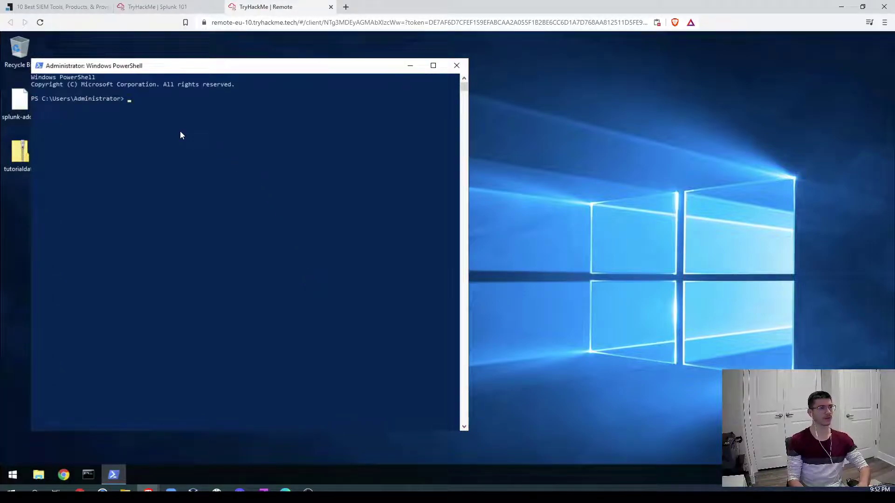
pyautogui.write('net ')
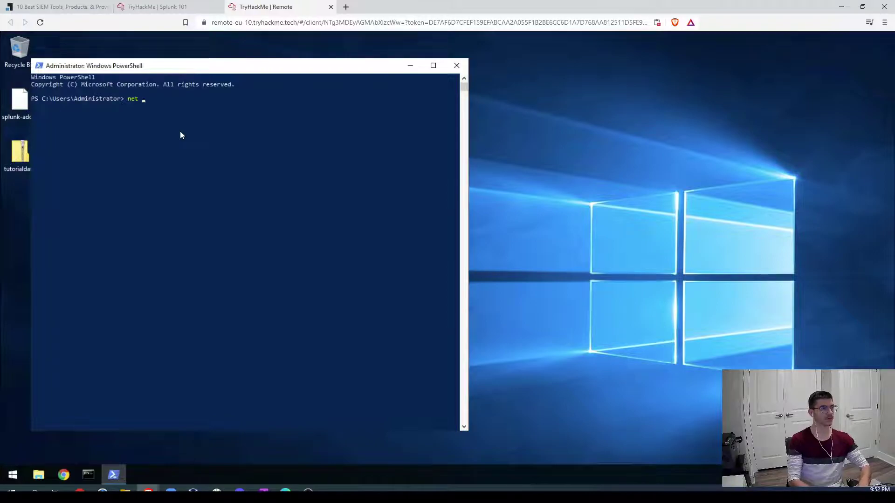
pyautogui.write('stop')
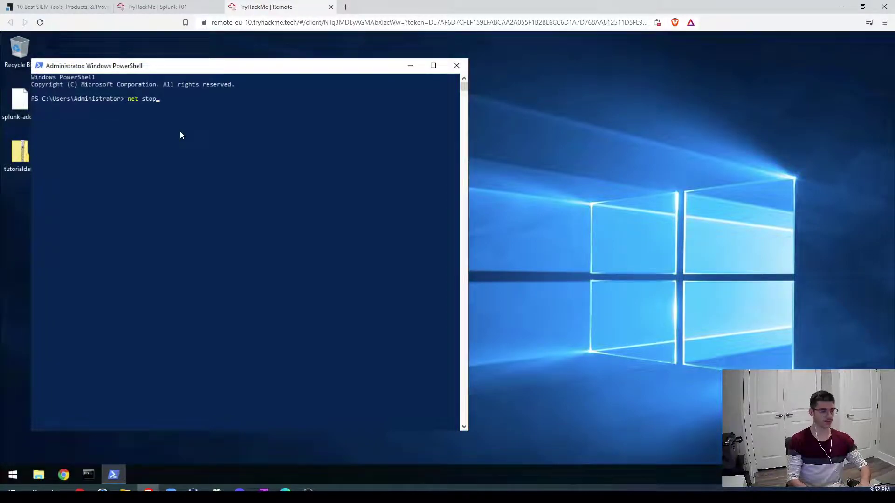
pyautogui.write(' splunkd')
pyautogui.press('Return')
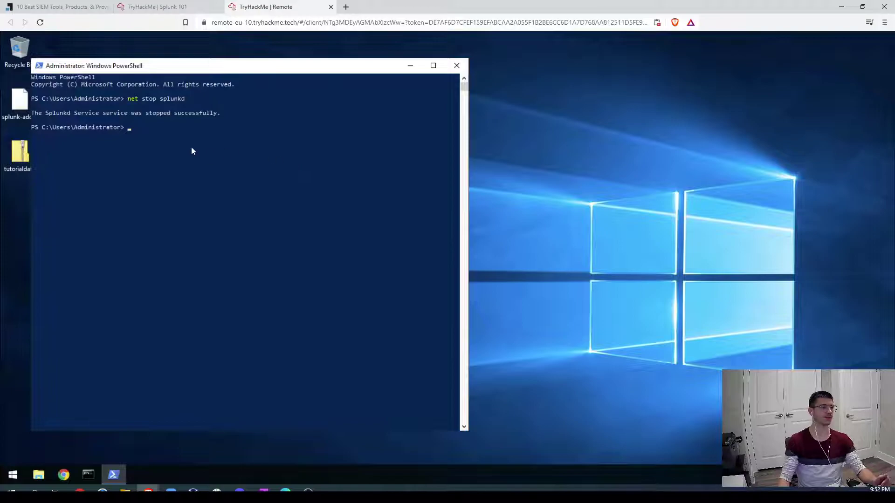
# Step: Run 'net start splunkd' and close the PowerShell window
pyautogui.write('net ')
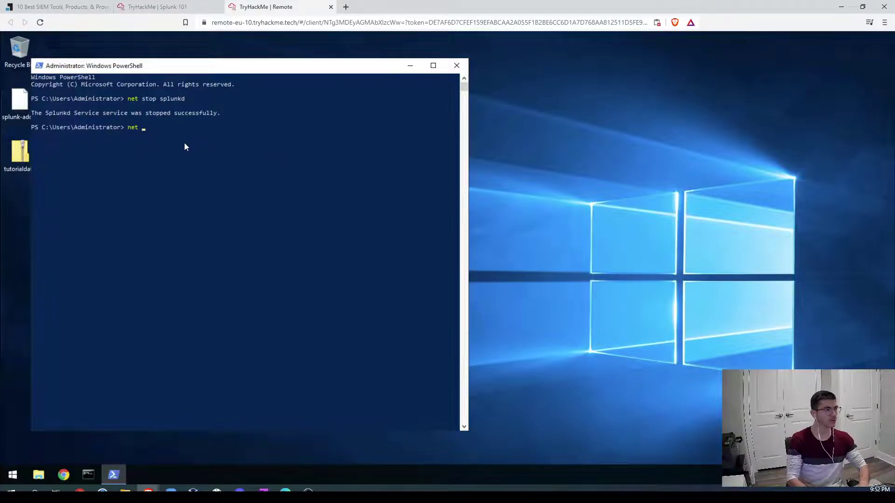
pyautogui.write('stop')
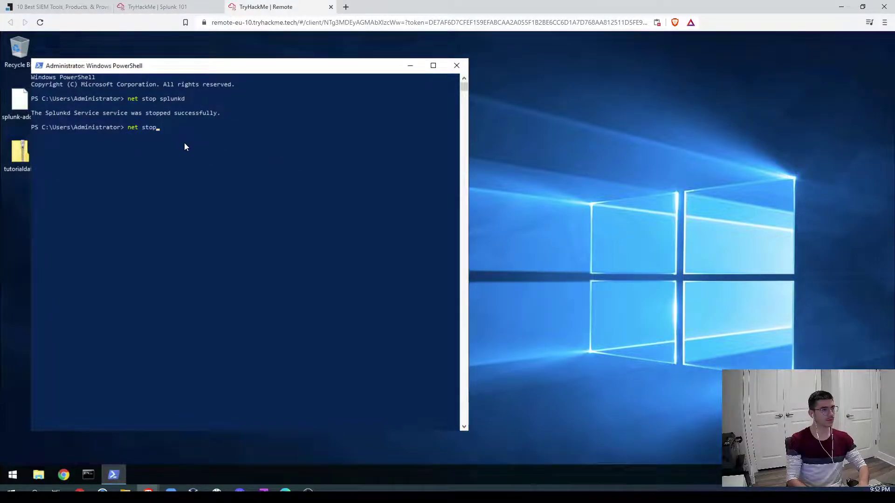
pyautogui.press('BackSpace')
pyautogui.press('BackSpace')
pyautogui.write('art splunkd')
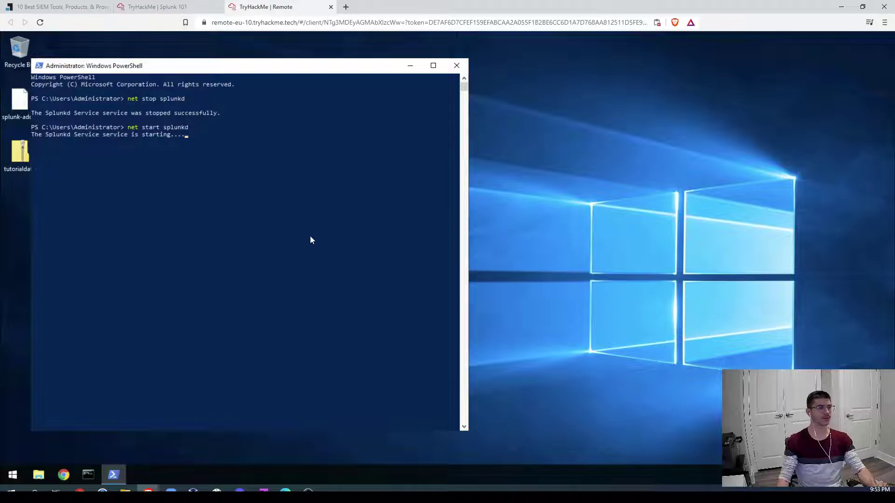
pyautogui.click(457, 66)
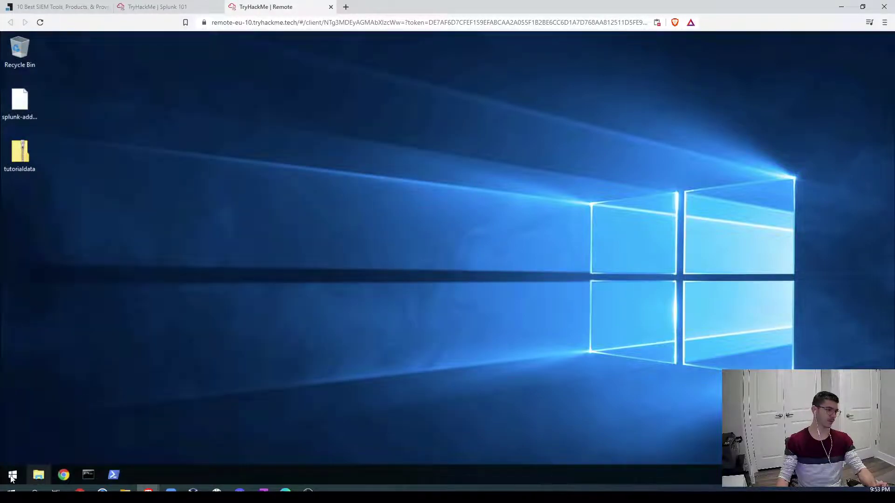
# Step: Launch Splunk Enterprise from Windows search and reload the 127.0.0.1:8000 page
pyautogui.press('super')
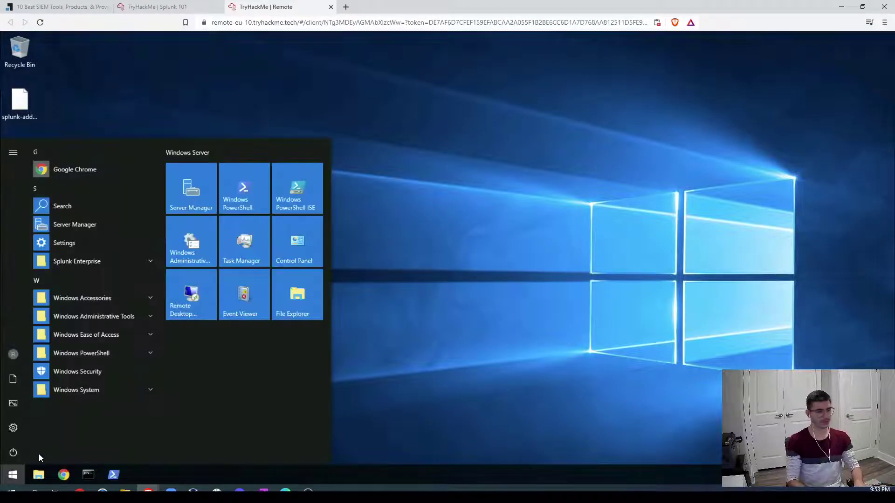
pyautogui.write('splunk')
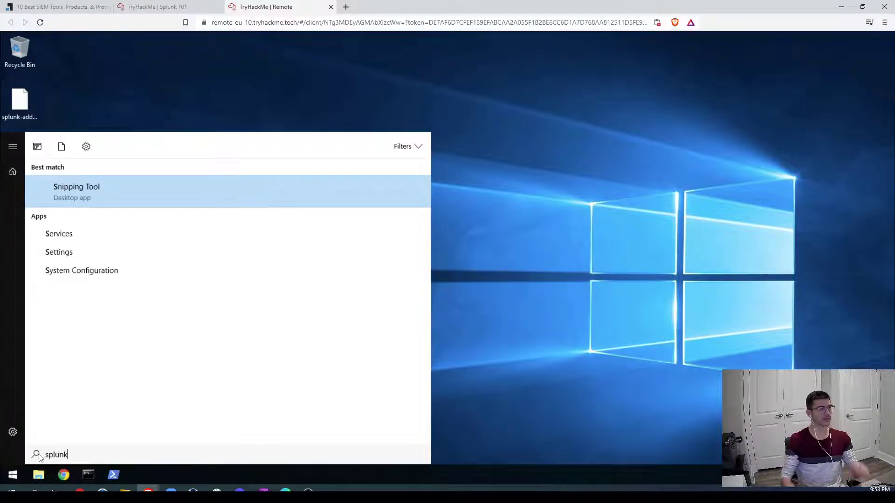
pyautogui.press('Return')
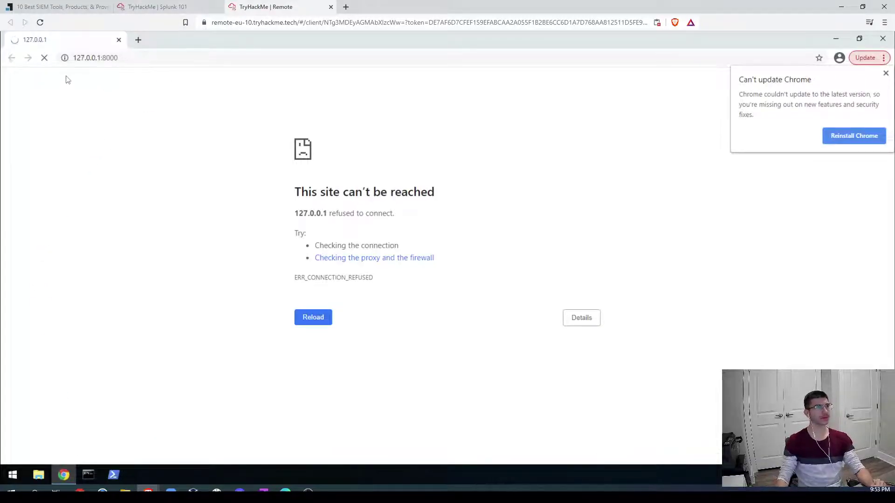
pyautogui.click(44, 59)
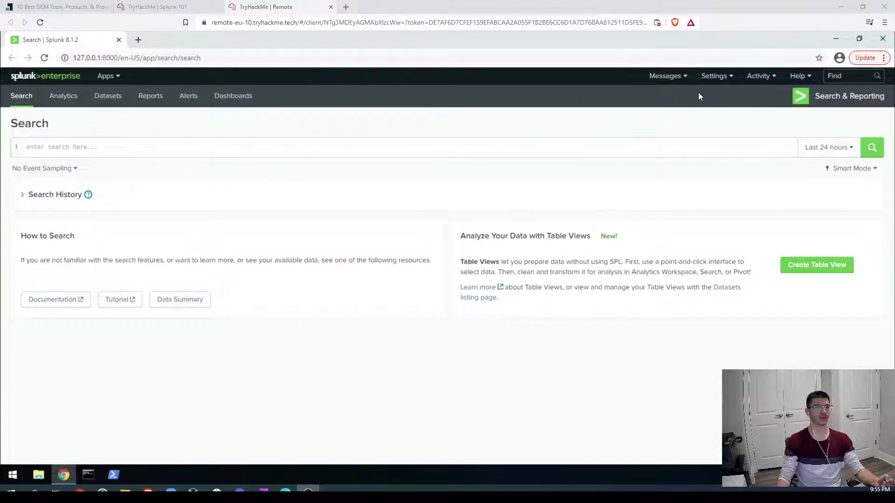
# Step: Open the Settings dropdown on the Search page, then dismiss it without choosing anything
pyautogui.click(715, 77)
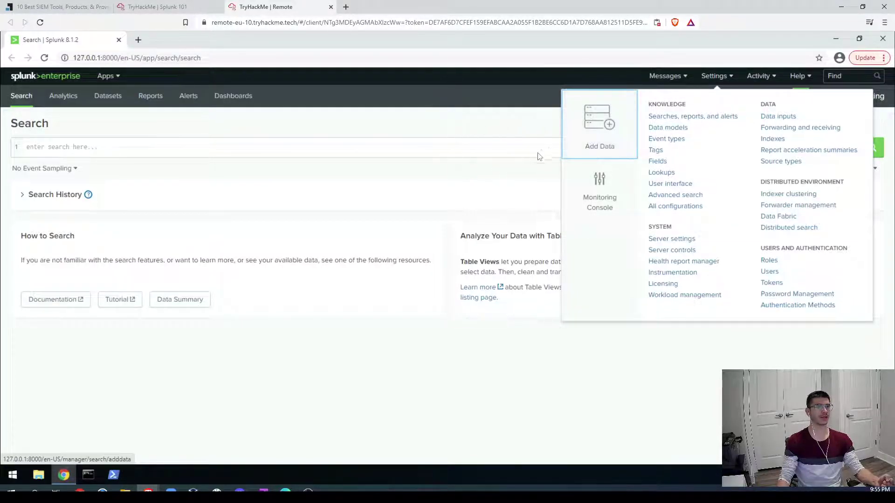
pyautogui.click(339, 180)
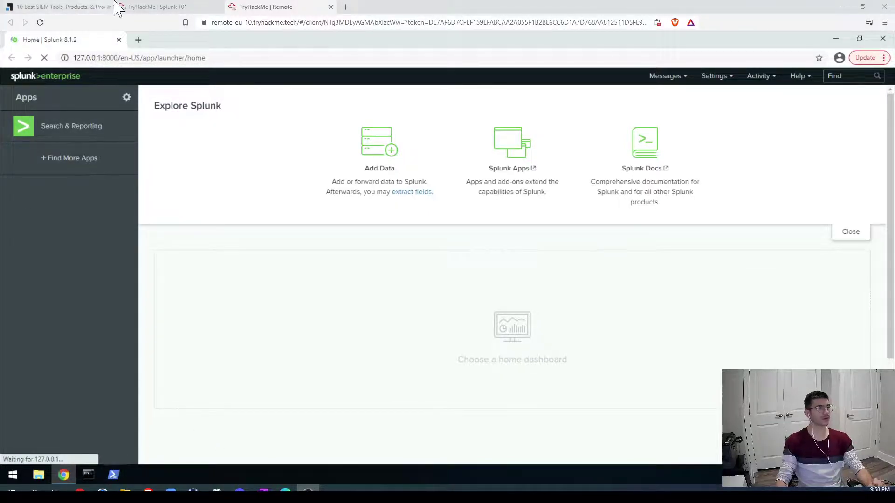
pyautogui.click(139, 7)
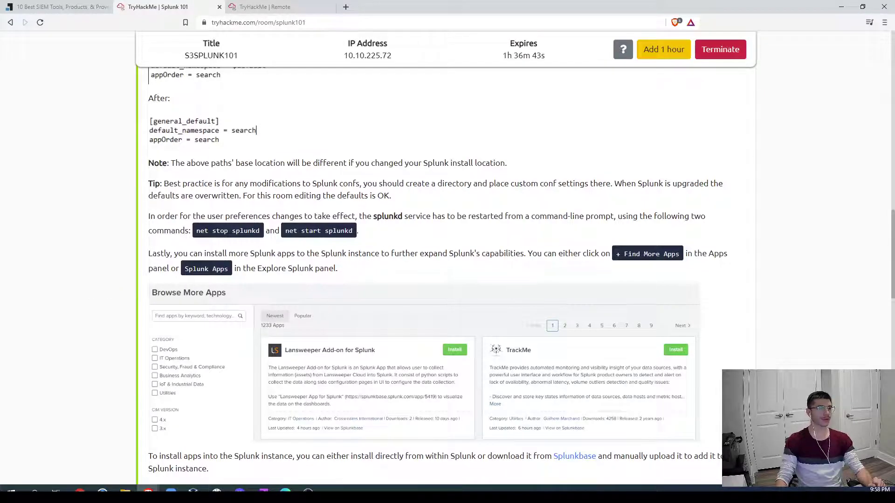
pyautogui.moveTo(610, 254); pyautogui.dragTo(684, 259)
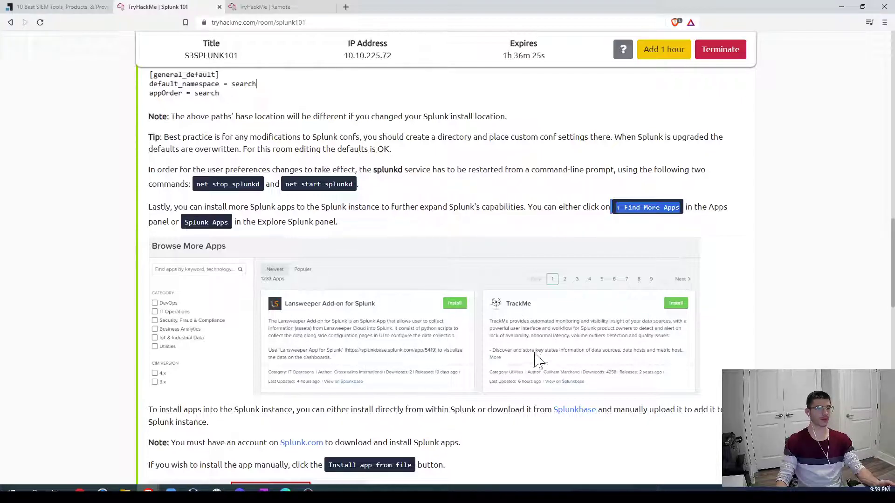
pyautogui.click(270, 6)
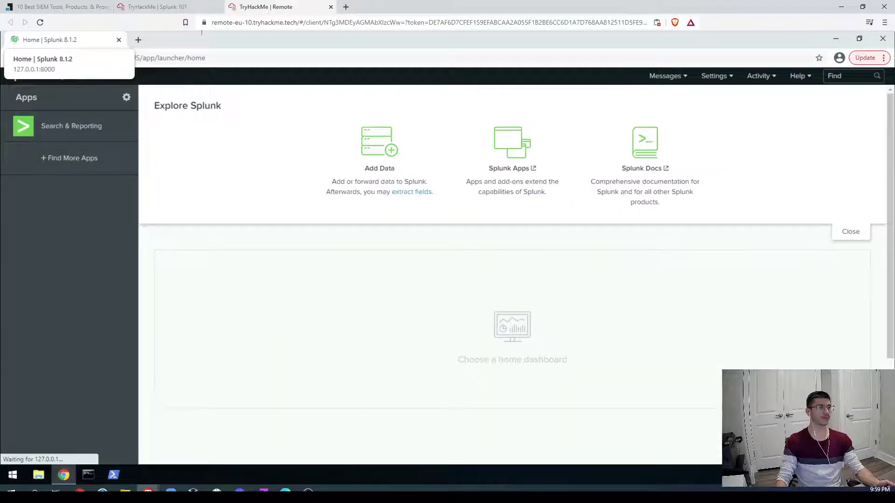
# Step: Start loading Browse More Apps, then scroll the Splunk 101 room to its app-installation guide
pyautogui.click(70, 167)
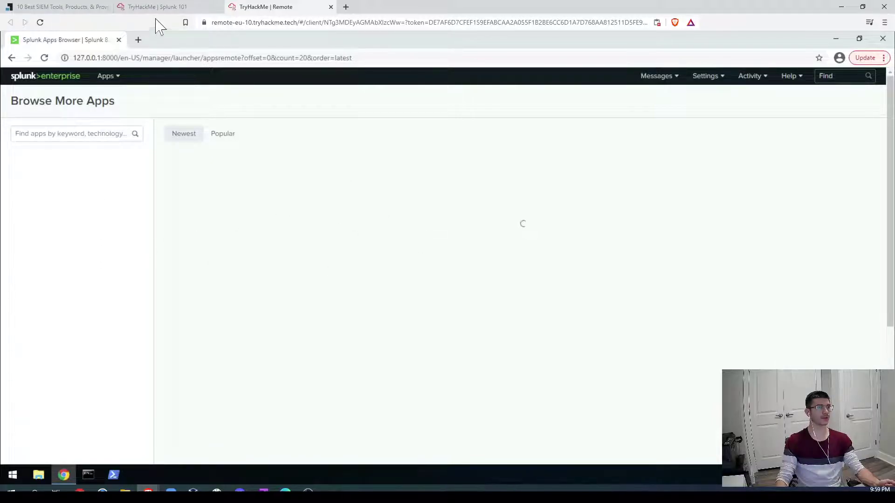
pyautogui.click(164, 7)
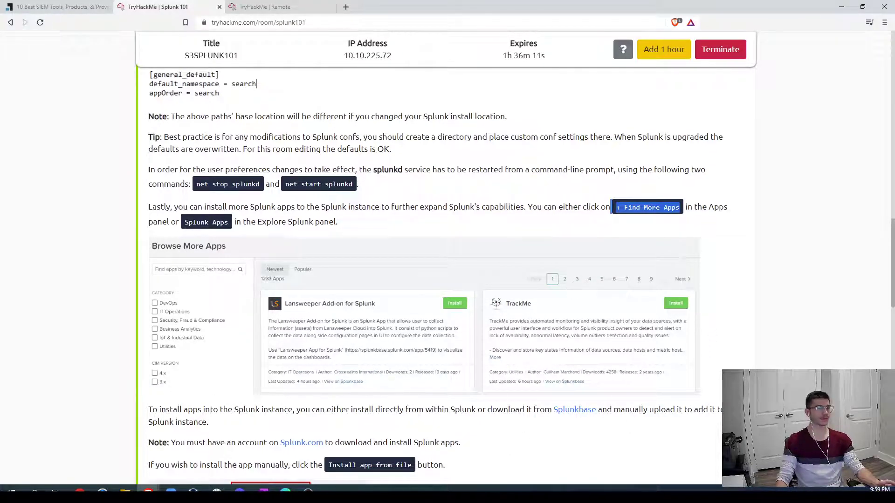
pyautogui.scroll(-2, 665, 393)
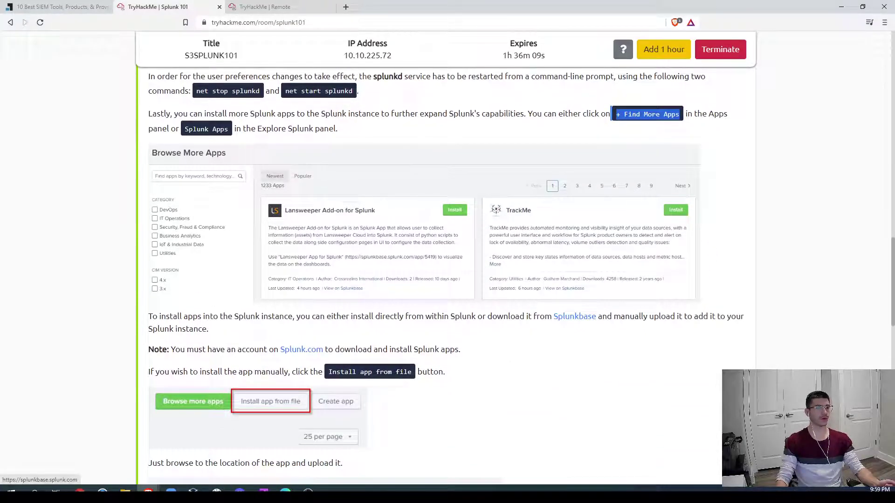
# Step: Open Splunkbase from the room link and compare it with the remote apps catalogue
pyautogui.click(575, 318)
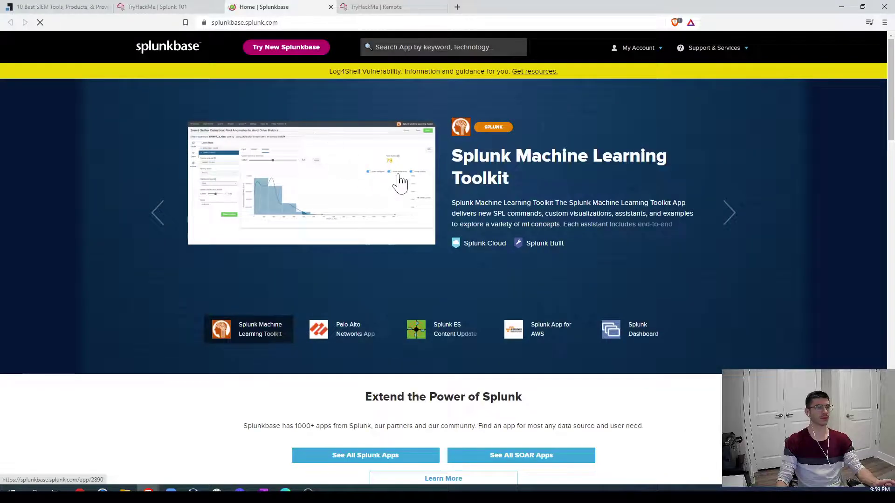
pyautogui.scroll(-7, 425, 238)
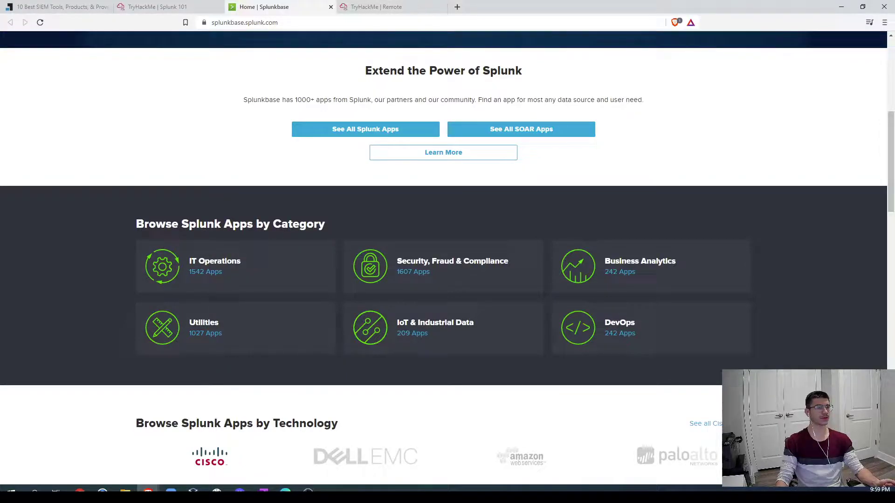
pyautogui.doubleClick(298, 224)
pyautogui.click(377, 7)
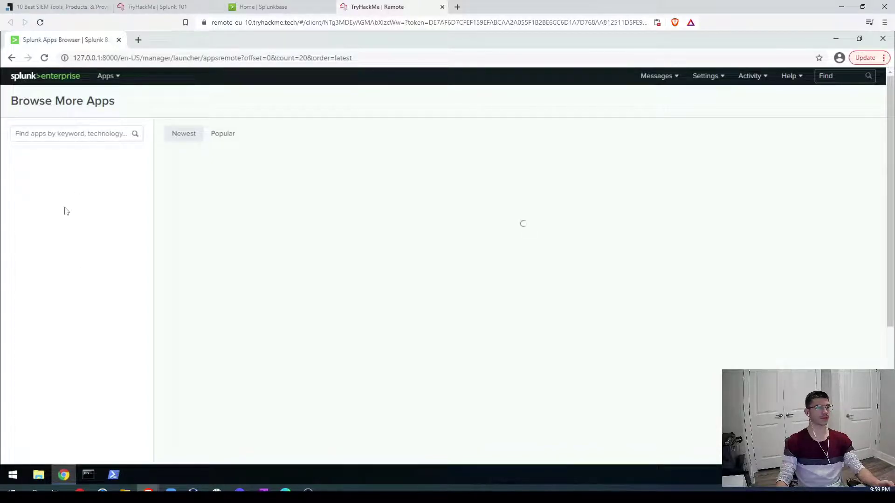
pyautogui.click(270, 7)
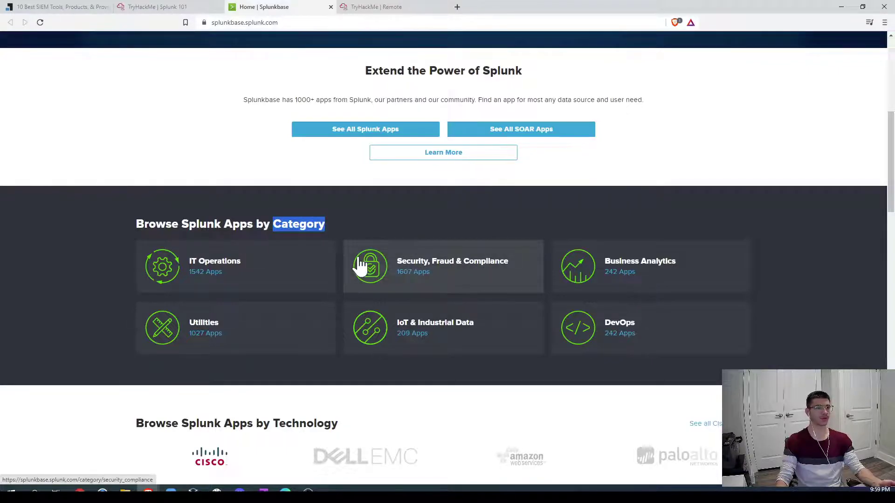
# Step: Scroll through Splunkbase's app categories and rows, then return to the room instructions
pyautogui.scroll(-2, 422, 228)
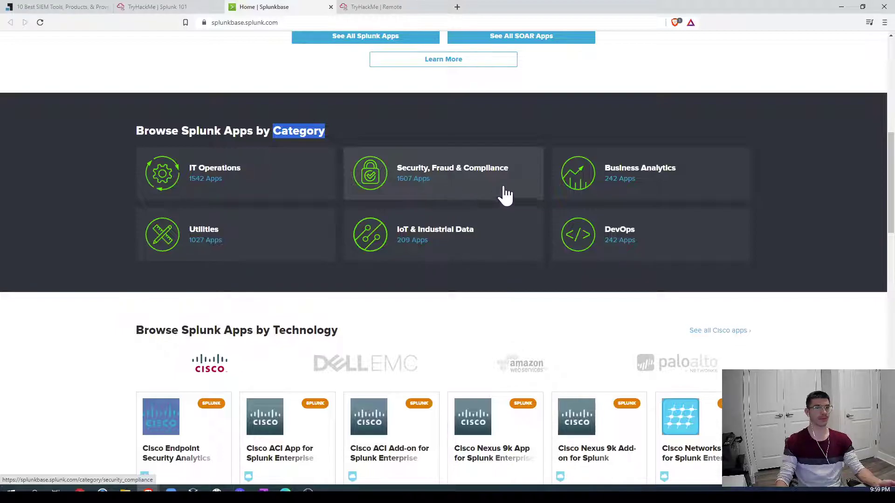
pyautogui.scroll(-3, 298, 222)
pyautogui.scroll(-2, 827, 233)
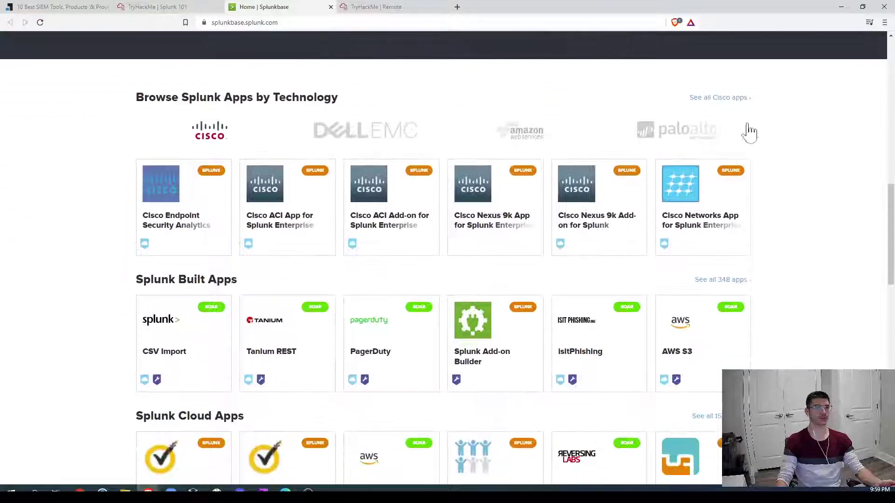
pyautogui.scroll(-2, 779, 310)
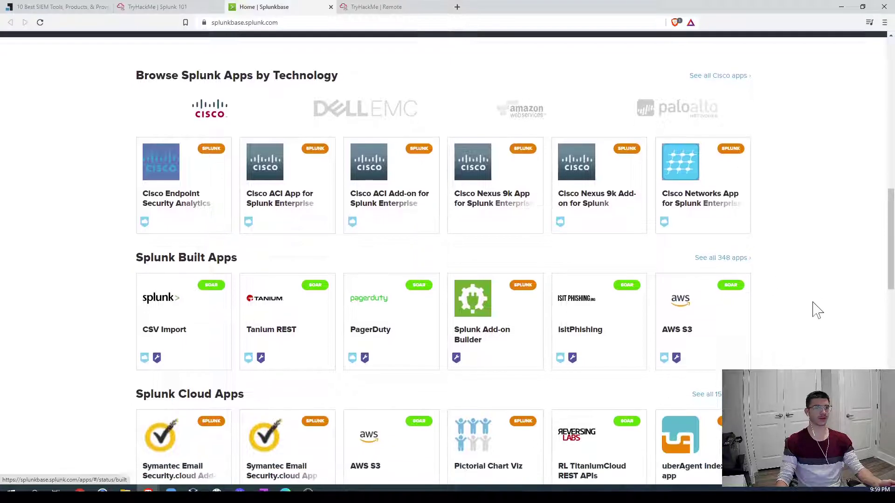
pyautogui.scroll(-3, 764, 313)
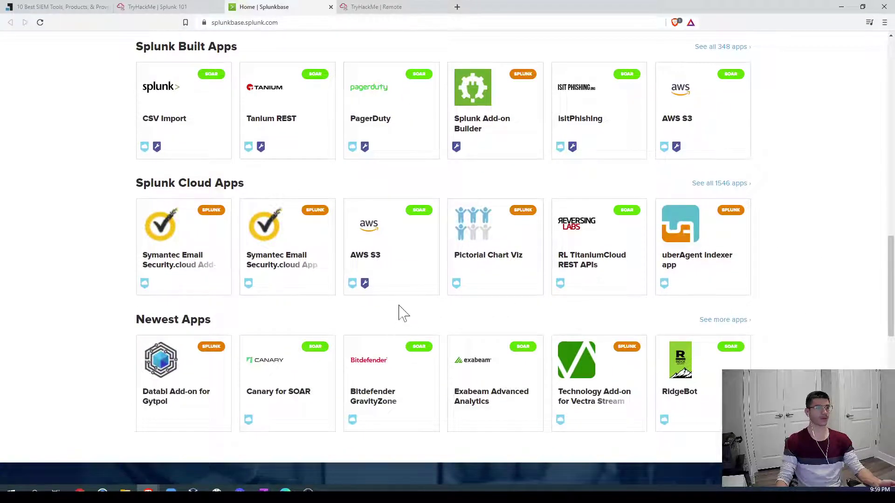
pyautogui.scroll(5, 402, 314)
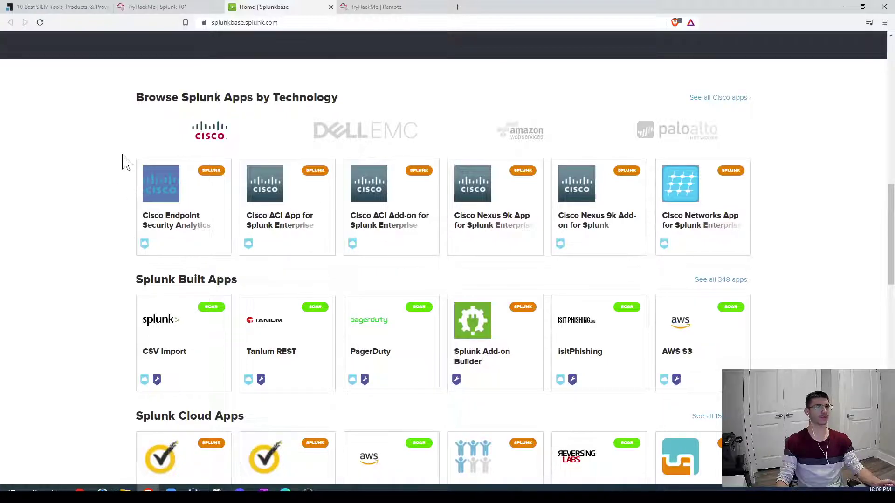
pyautogui.click(158, 9)
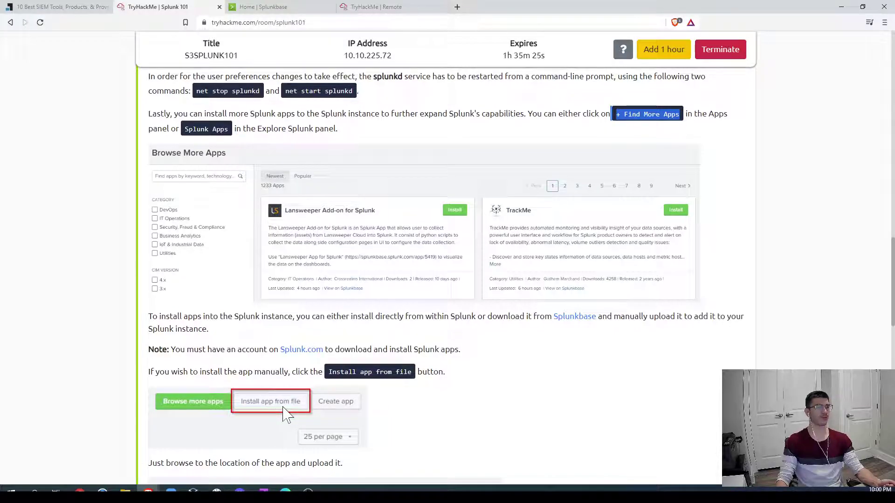
# Step: Check the remote apps catalogue, which shows a Connect Timeout error, and go back home
pyautogui.click(380, 8)
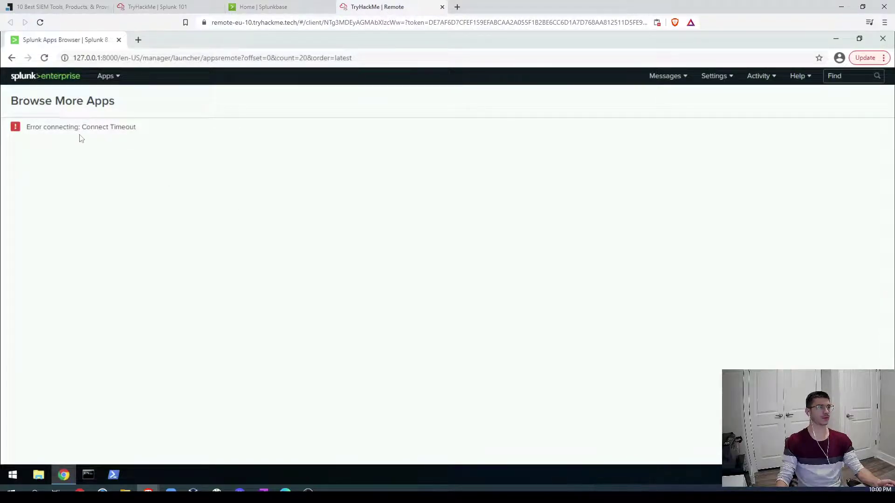
pyautogui.moveTo(98, 133); pyautogui.dragTo(136, 128)
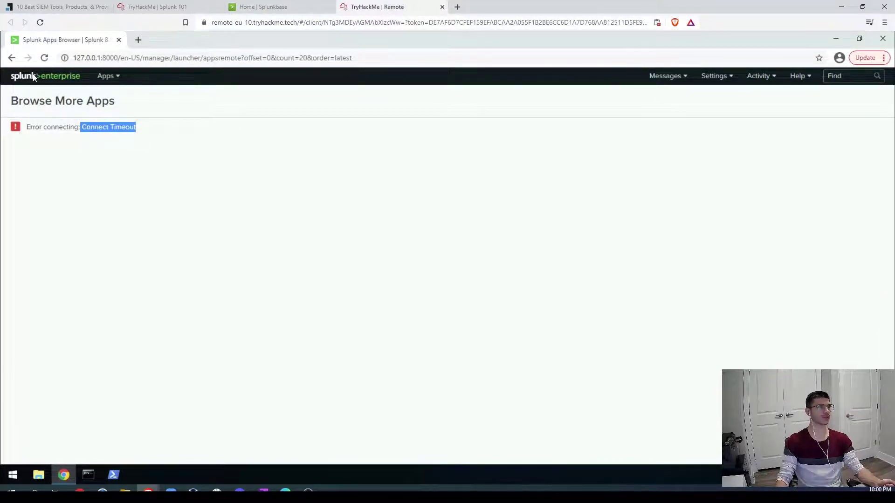
pyautogui.click(37, 77)
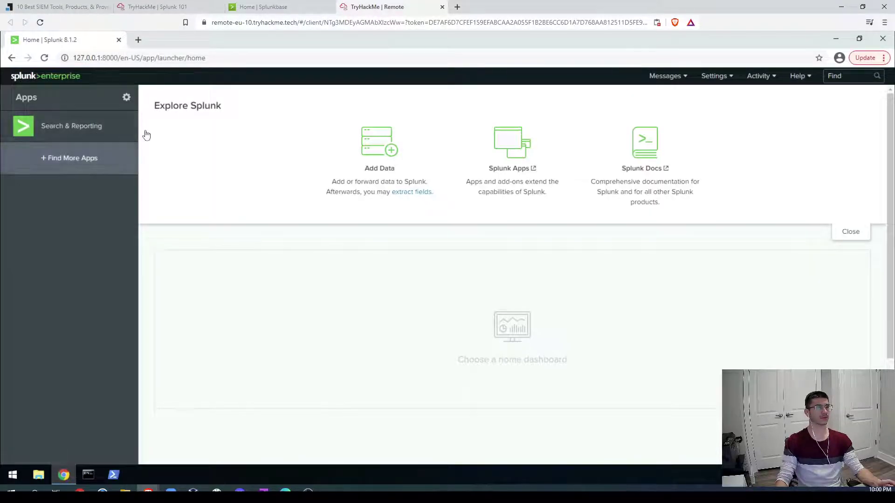
# Step: Visit Settings > Data inputs, then return to the Splunk home page's Apps panel
pyautogui.click(725, 77)
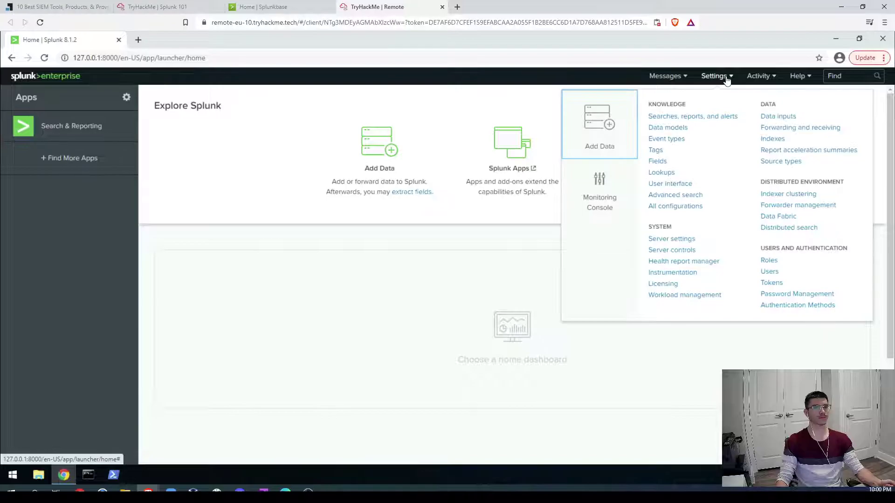
pyautogui.click(787, 118)
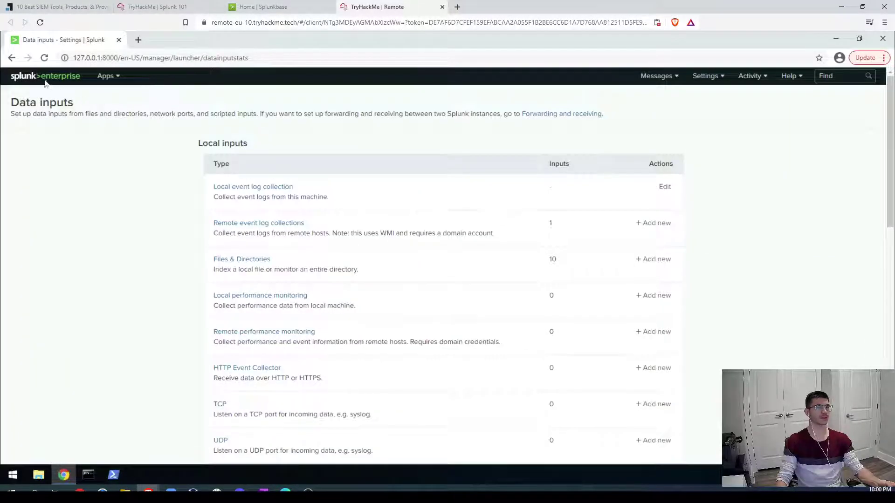
pyautogui.click(26, 82)
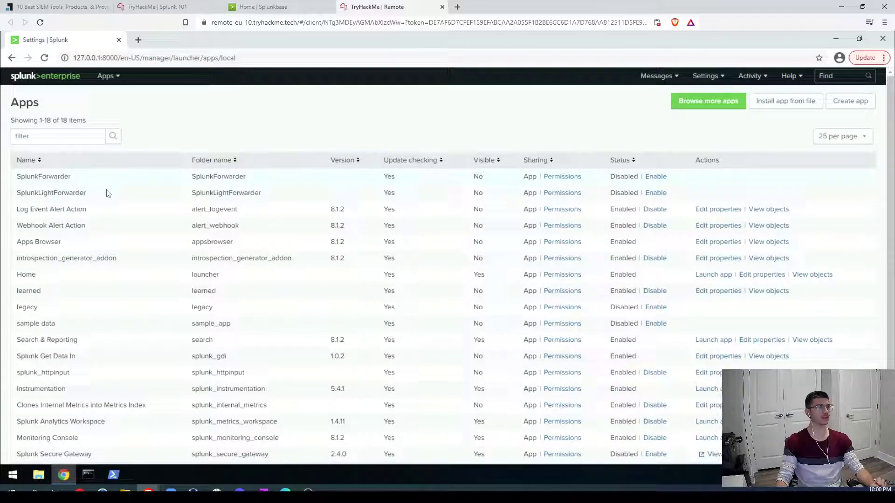
pyautogui.scroll(-1, 129, 285)
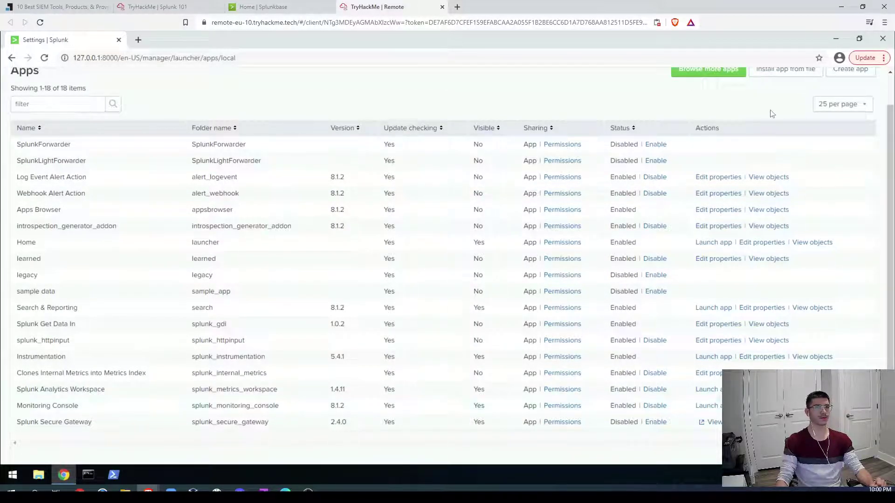
pyautogui.scroll(1, 785, 134)
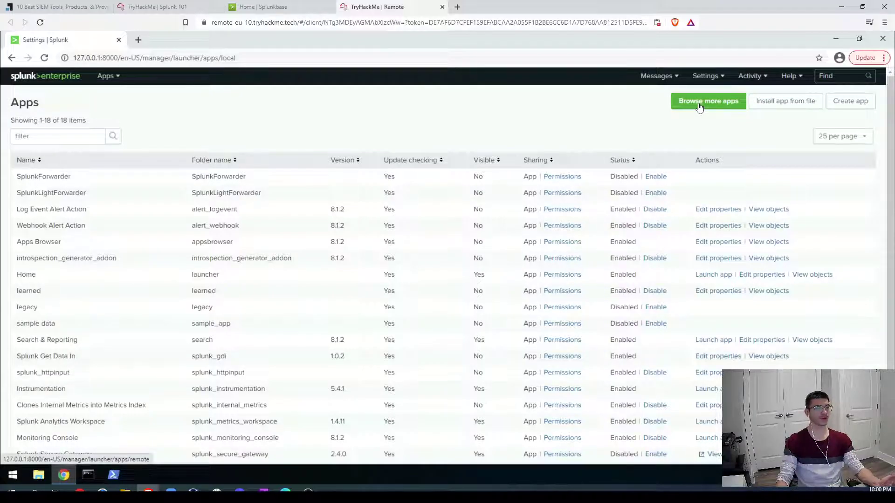
# Step: Install splunk-add-on-for-microsoft-sysmon_1062.tgz from file, then note its TA-microsoft-sysmon folder name
pyautogui.click(796, 106)
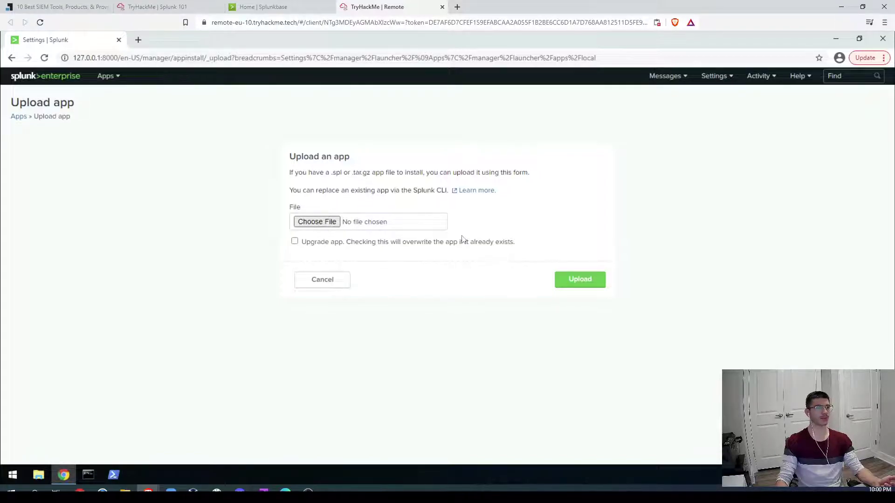
pyautogui.click(445, 223)
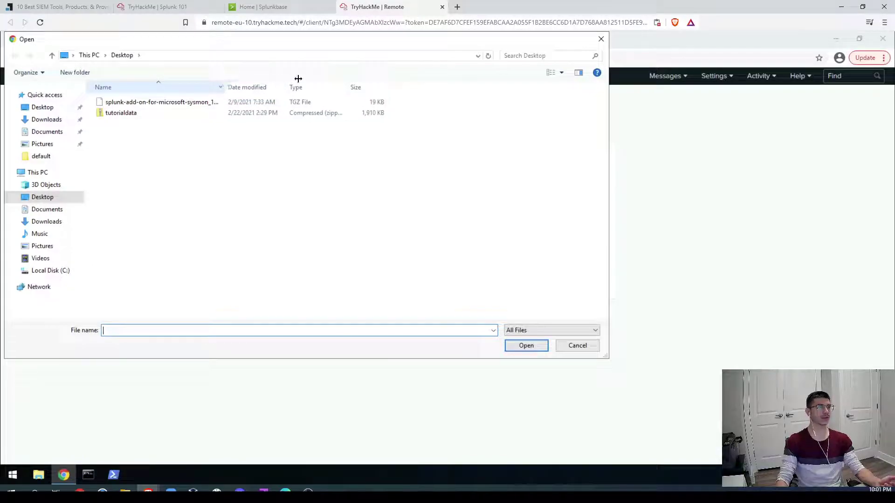
pyautogui.moveTo(297, 78); pyautogui.dragTo(301, 79)
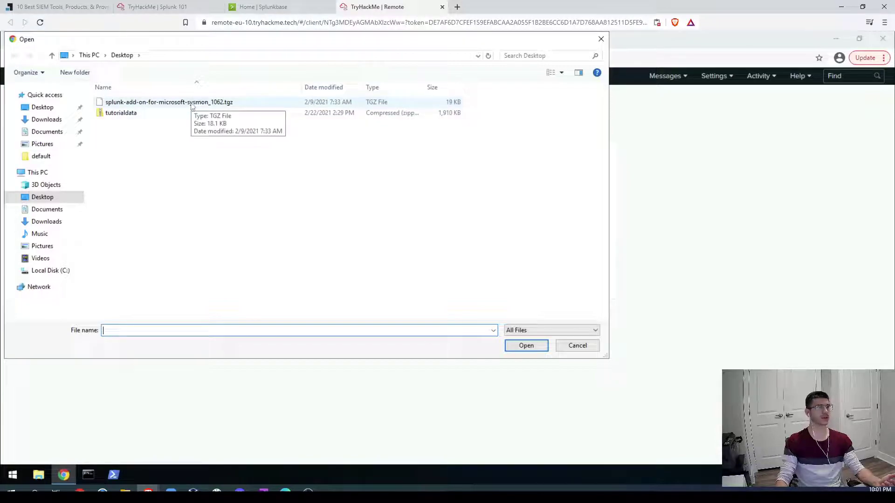
pyautogui.click(194, 103)
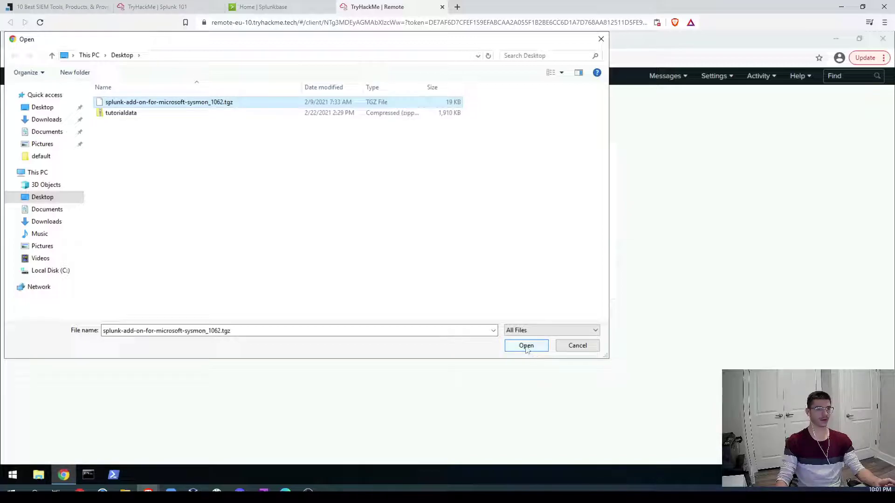
pyautogui.click(527, 346)
pyautogui.click(595, 279)
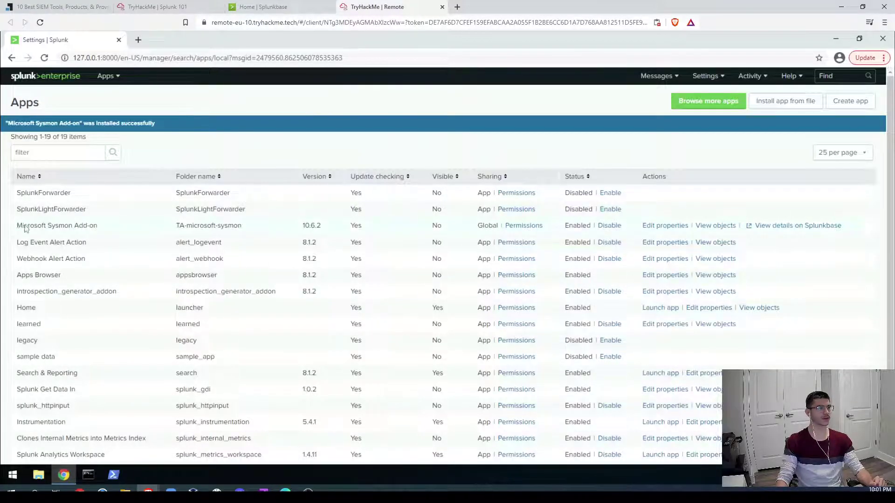
pyautogui.moveTo(19, 228); pyautogui.dragTo(111, 229)
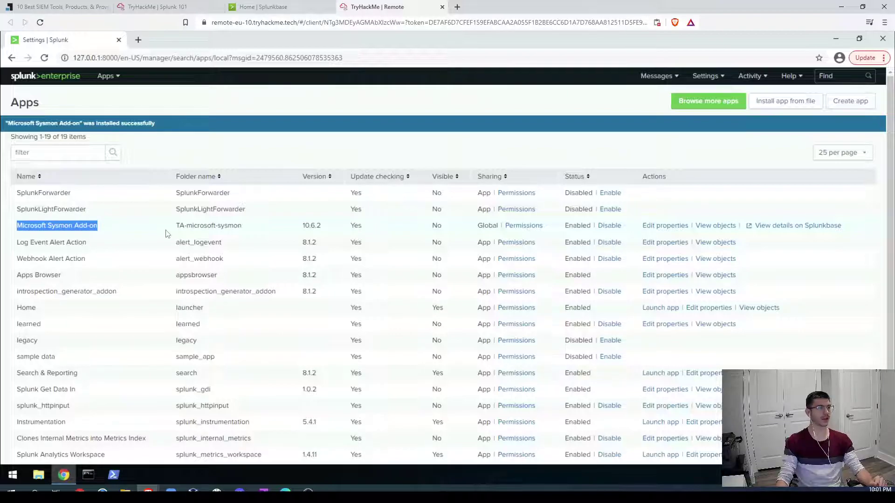
pyautogui.moveTo(175, 228); pyautogui.dragTo(345, 230)
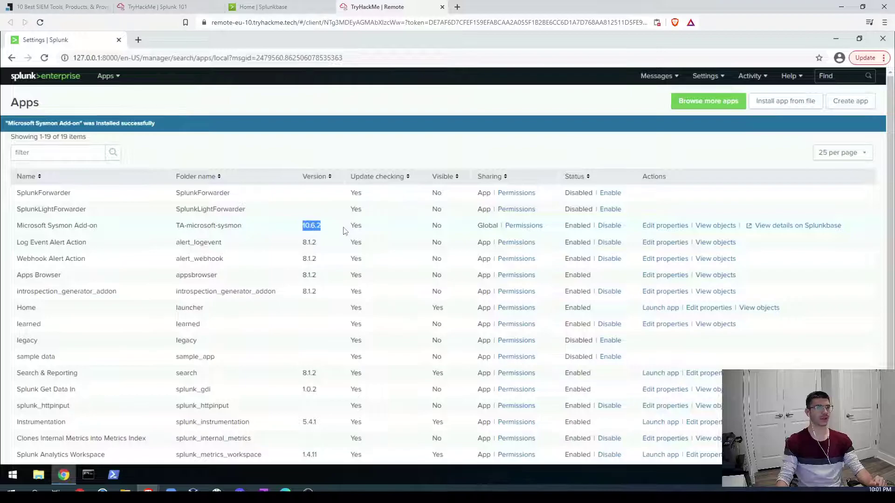
# Step: Read Task 3's app removal command in the room, including its credentials part
pyautogui.click(156, 7)
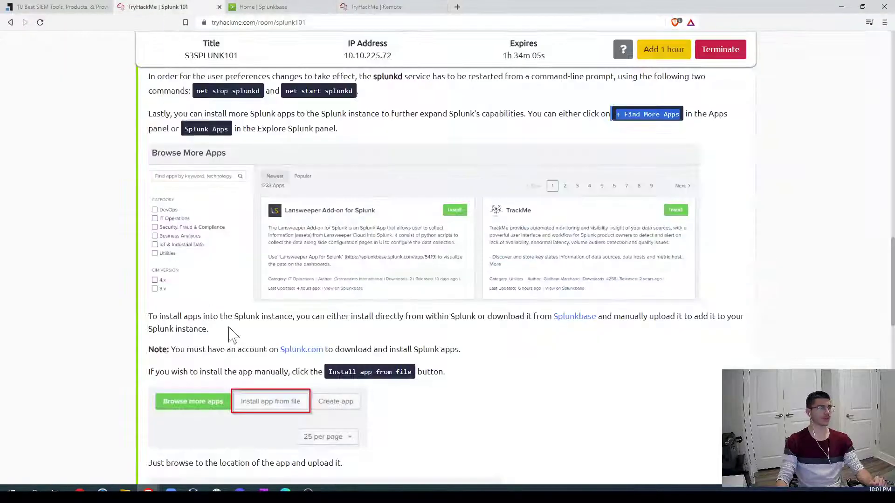
pyautogui.scroll(-5, 289, 280)
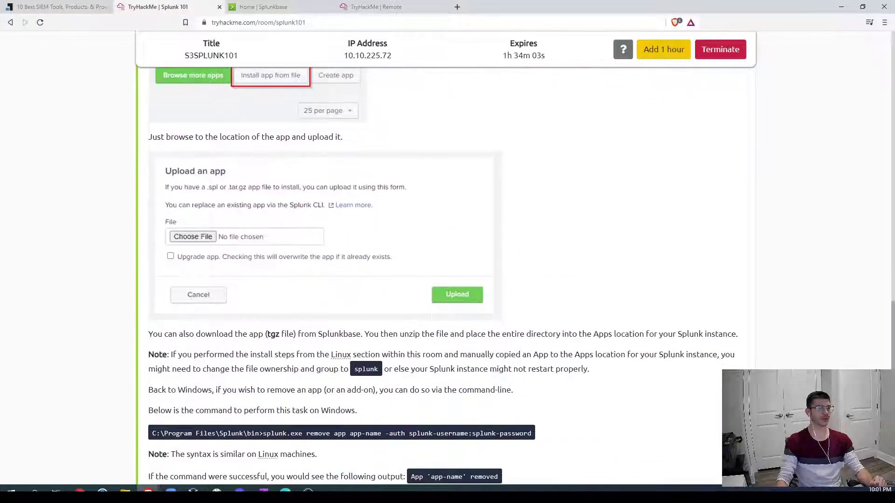
pyautogui.scroll(-1, 338, 338)
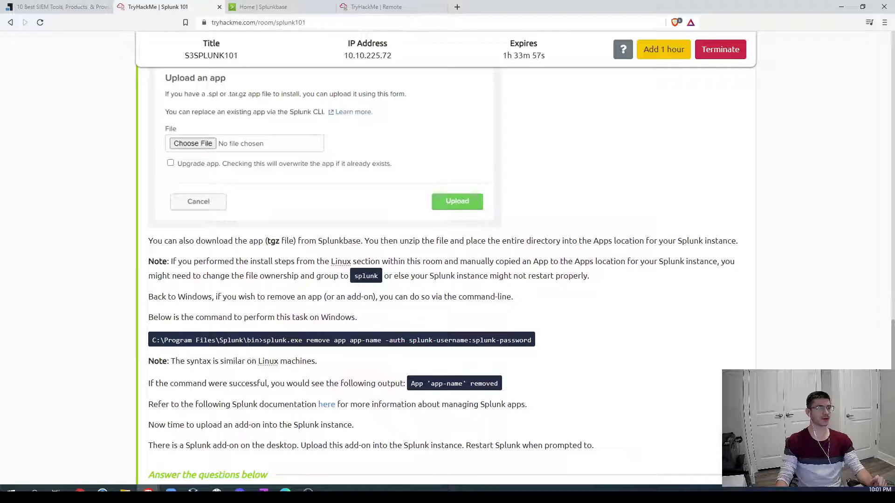
pyautogui.moveTo(263, 340); pyautogui.dragTo(524, 341)
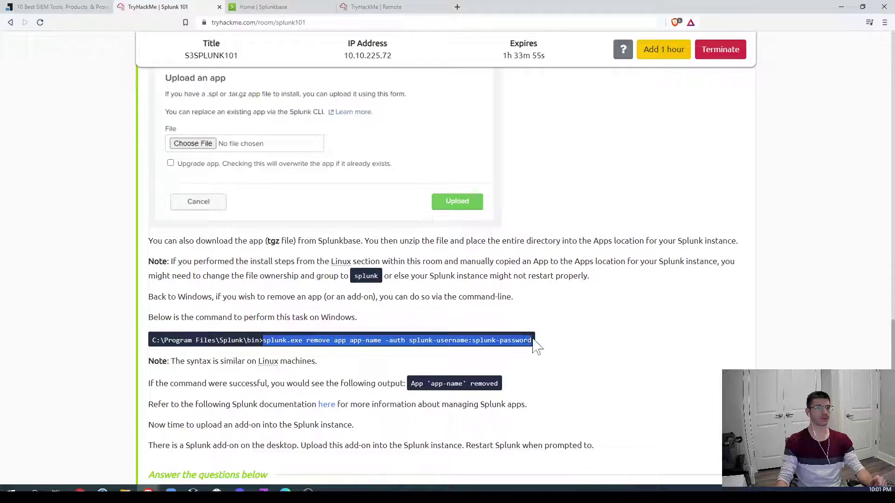
pyautogui.click(624, 348)
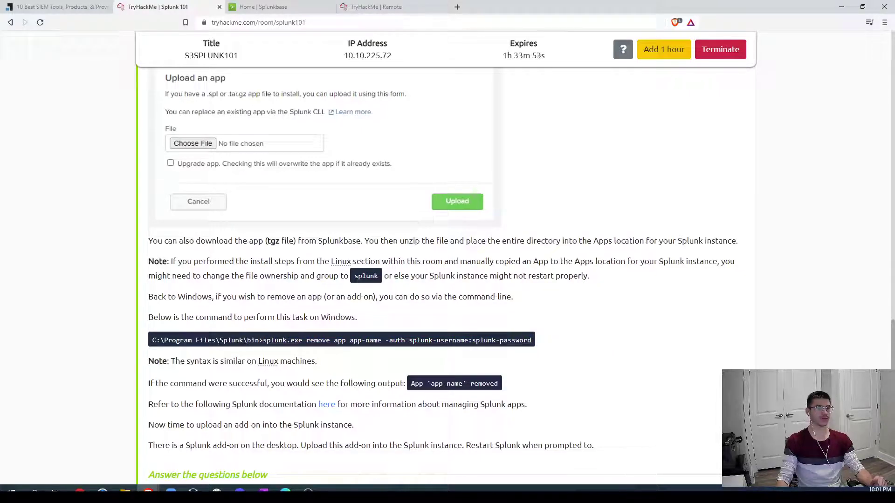
pyautogui.moveTo(409, 340); pyautogui.dragTo(589, 356)
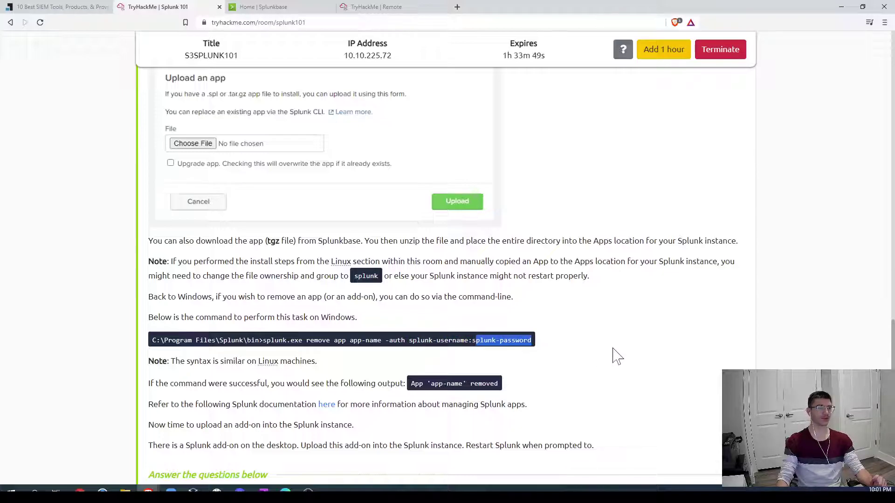
# Step: Scroll to the Task 3 questions and confirm the add-on version 10.6.2 in Splunk
pyautogui.scroll(-4, 618, 356)
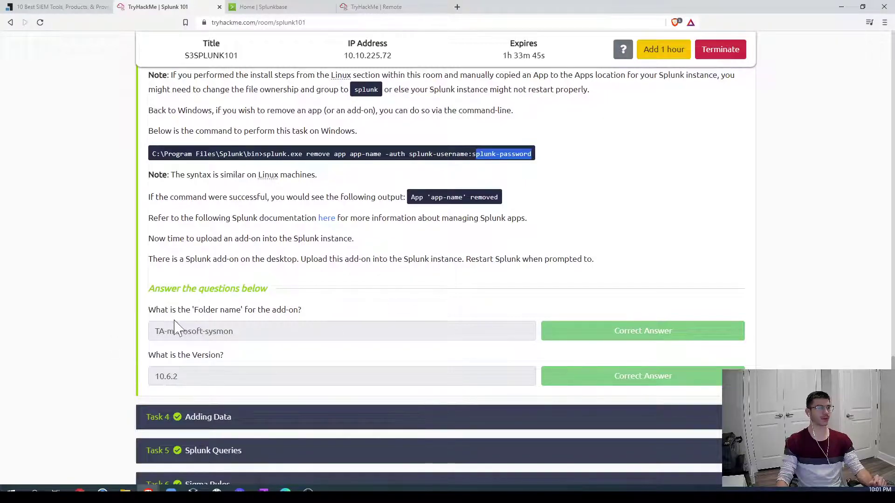
pyautogui.scroll(-2, 175, 324)
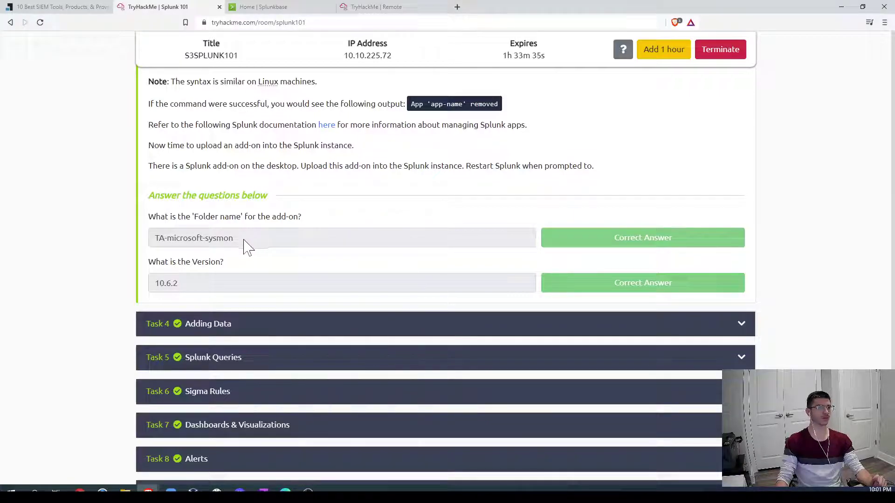
pyautogui.click(386, 7)
pyautogui.moveTo(177, 224); pyautogui.dragTo(325, 228)
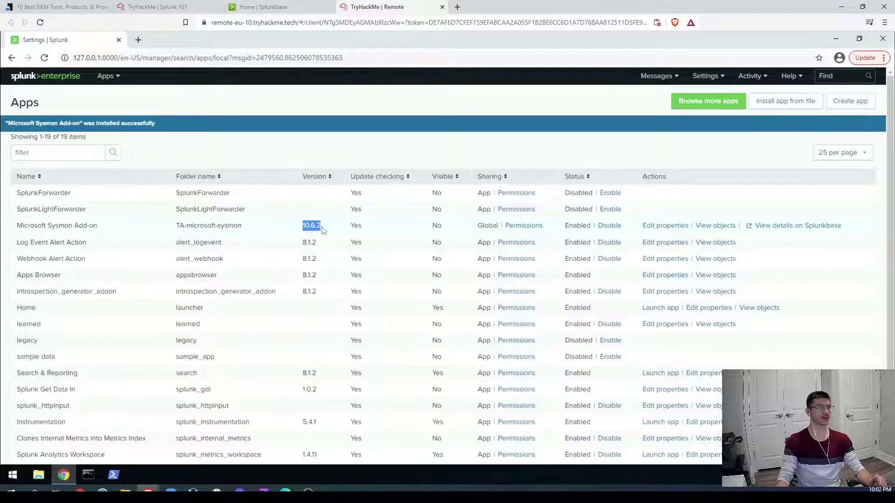
pyautogui.click(150, 6)
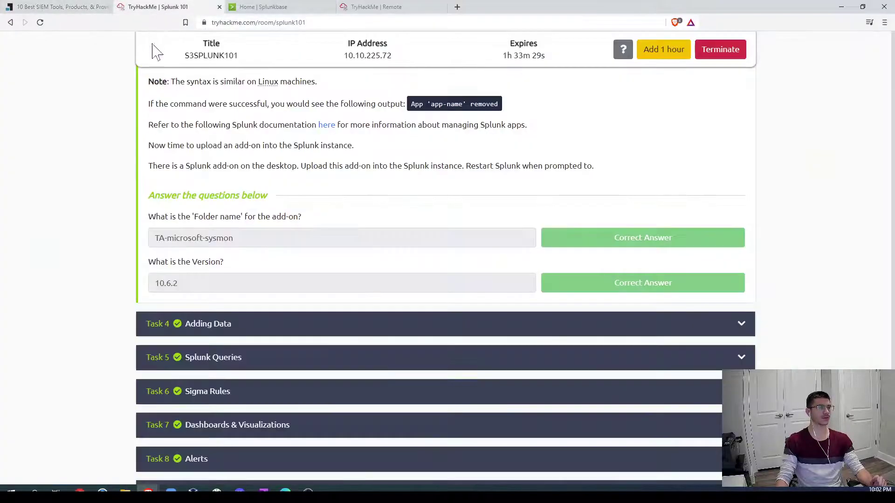
# Step: Reset the Splunk 101 room's progress from its options menu and confirm
pyautogui.scroll(5, 801, 242)
pyautogui.scroll(20, 805, 242)
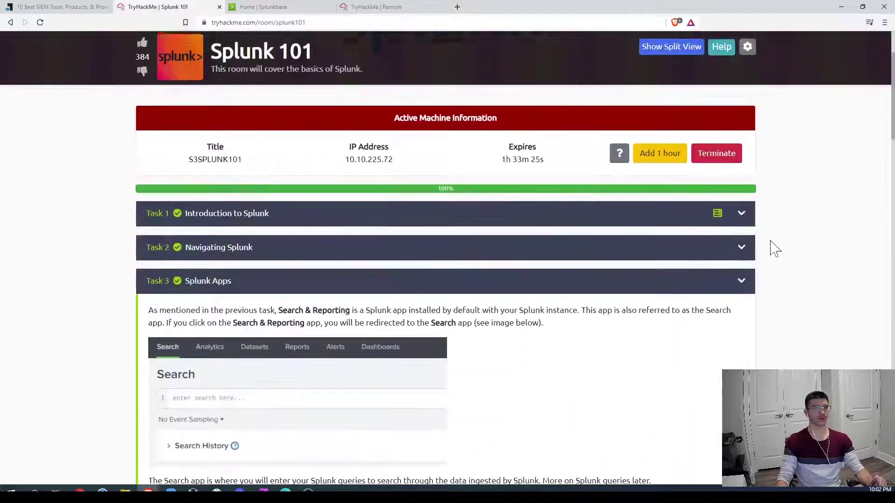
pyautogui.scroll(3, 775, 249)
pyautogui.click(748, 157)
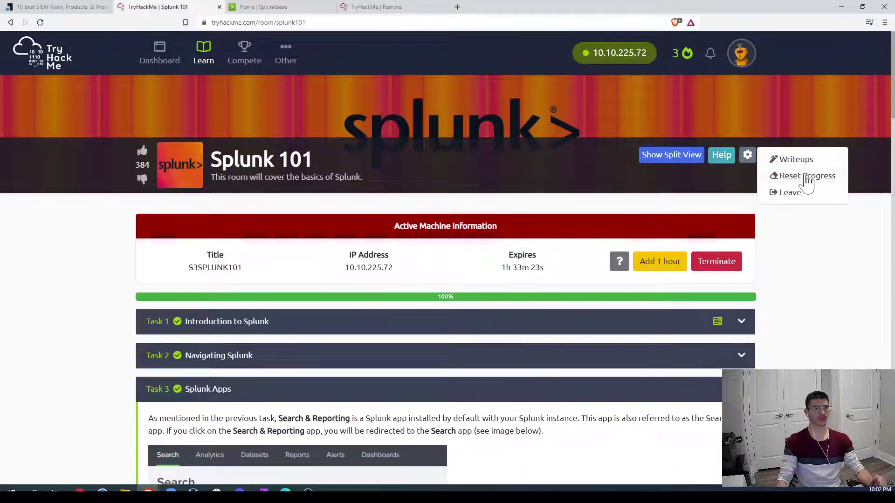
pyautogui.click(807, 179)
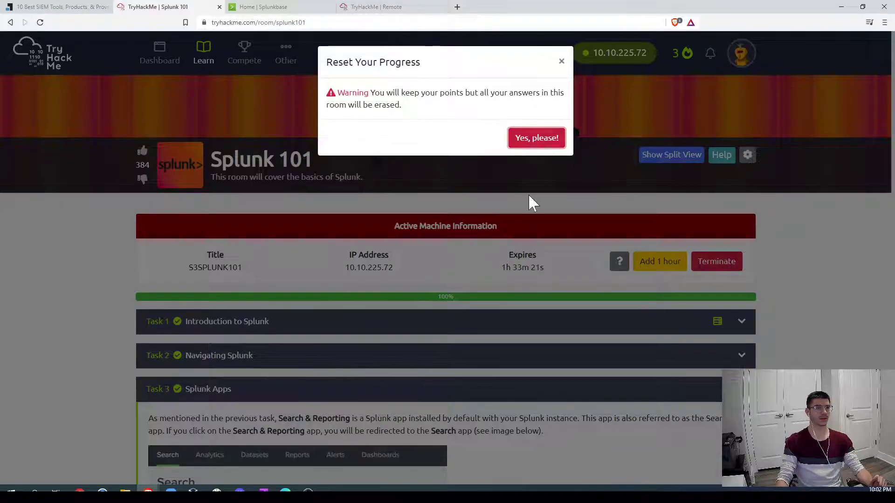
pyautogui.press('Return')
# Step: Mark Tasks 1 and 2 of the room as completed again
pyautogui.scroll(-20, 535, 210)
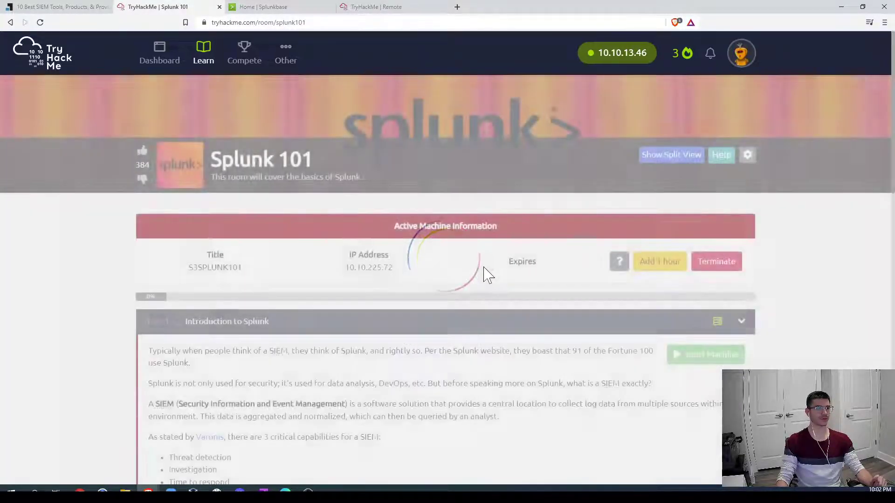
pyautogui.scroll(-4, 476, 328)
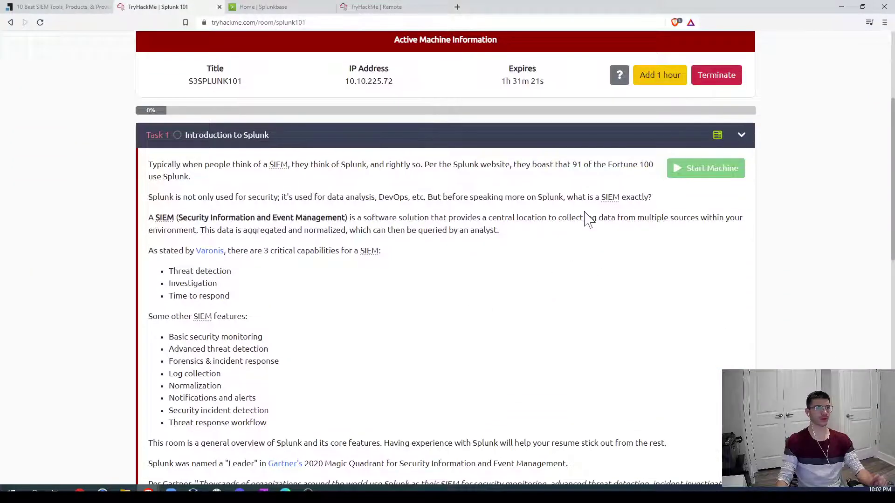
pyautogui.scroll(-14, 589, 219)
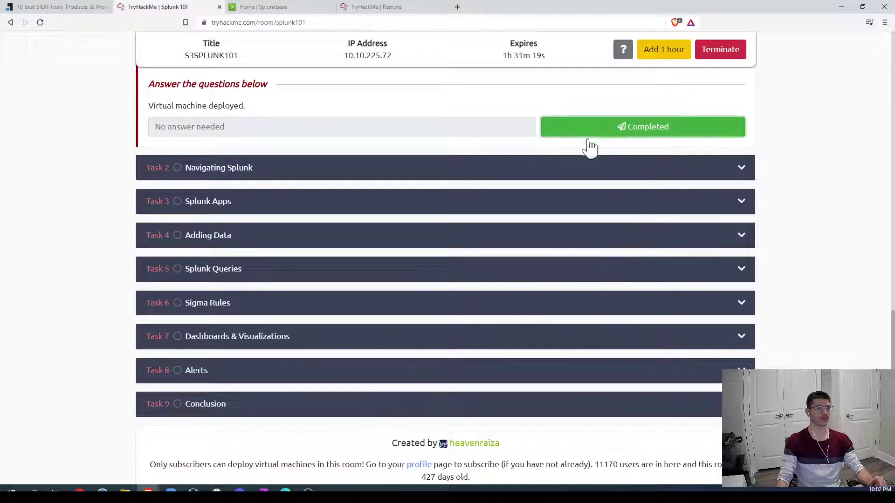
pyautogui.scroll(-5, 606, 305)
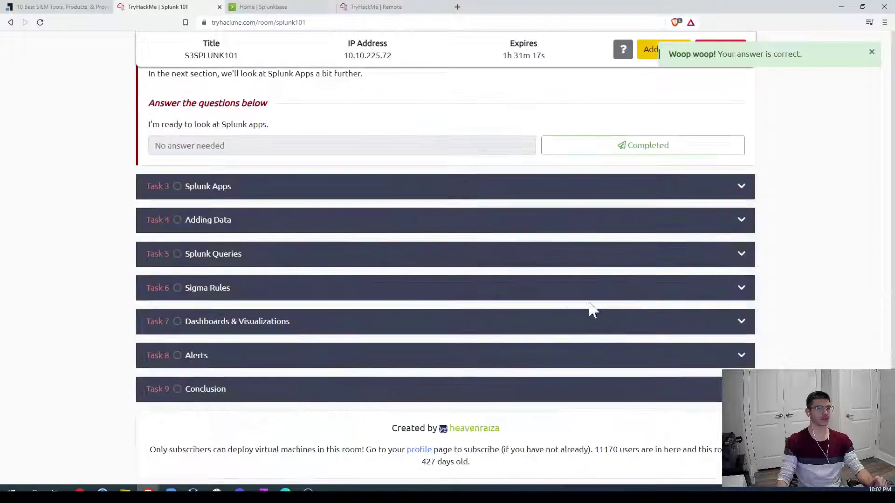
pyautogui.scroll(2, 595, 311)
pyautogui.click(635, 238)
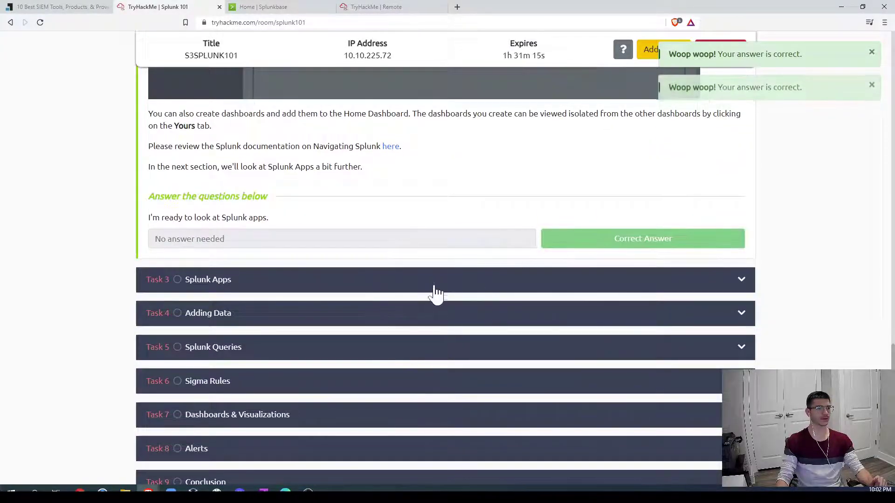
pyautogui.scroll(-15, 614, 296)
pyautogui.scroll(-4, 420, 314)
pyautogui.scroll(4, 172, 296)
# Step: Copy the folder name TA-microsoft-sysmon from Splunk and submit it as the Task 3 answer
pyautogui.click(382, 6)
pyautogui.click(317, 8)
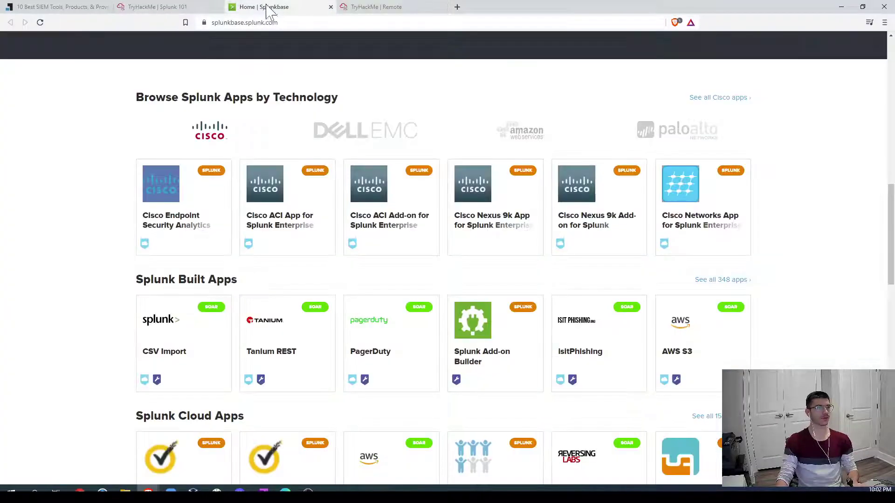
pyautogui.click(375, 6)
pyautogui.moveTo(246, 228); pyautogui.dragTo(172, 227)
pyautogui.hotkey('ctrl', 'c')
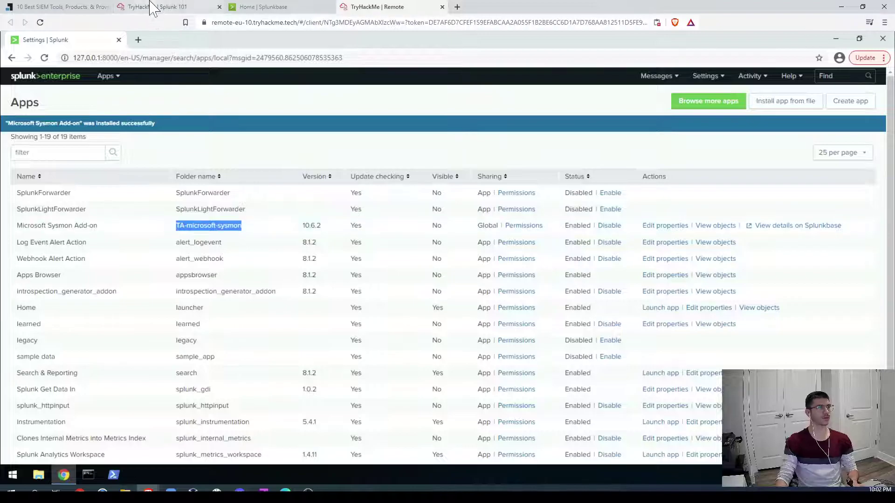
pyautogui.click(157, 6)
pyautogui.click(419, 318)
pyautogui.hotkey('ctrl', 'v')
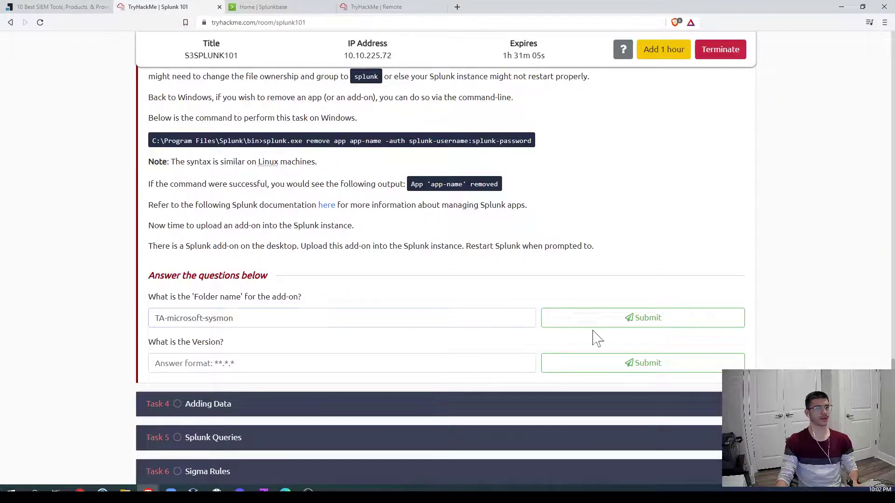
pyautogui.click(565, 312)
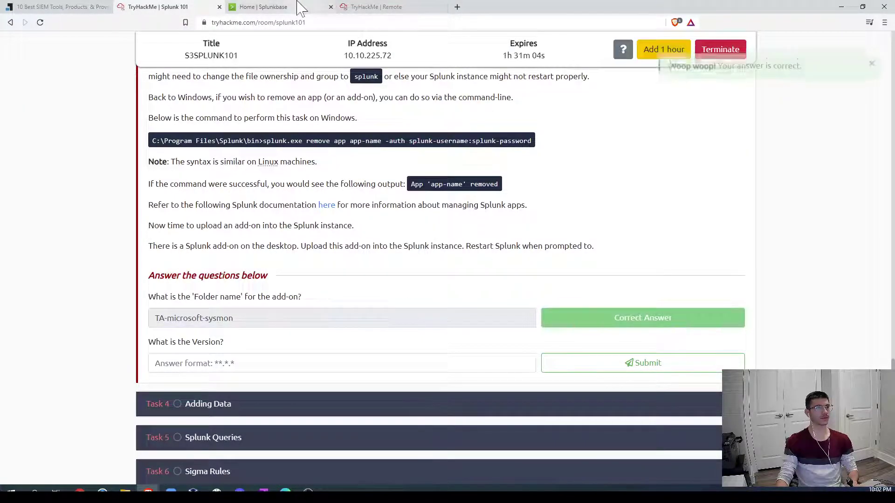
# Step: Submit the add-on version 10.6.2 as the Version answer
pyautogui.click(372, 7)
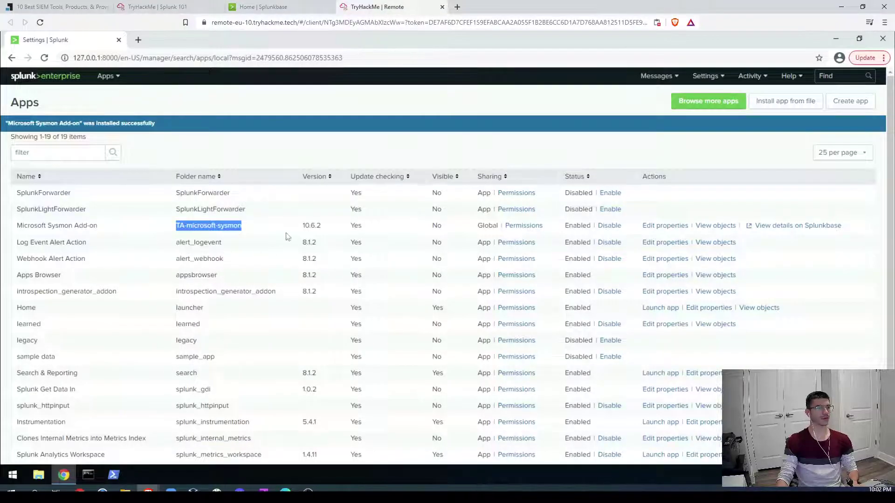
pyautogui.moveTo(303, 227); pyautogui.dragTo(327, 229)
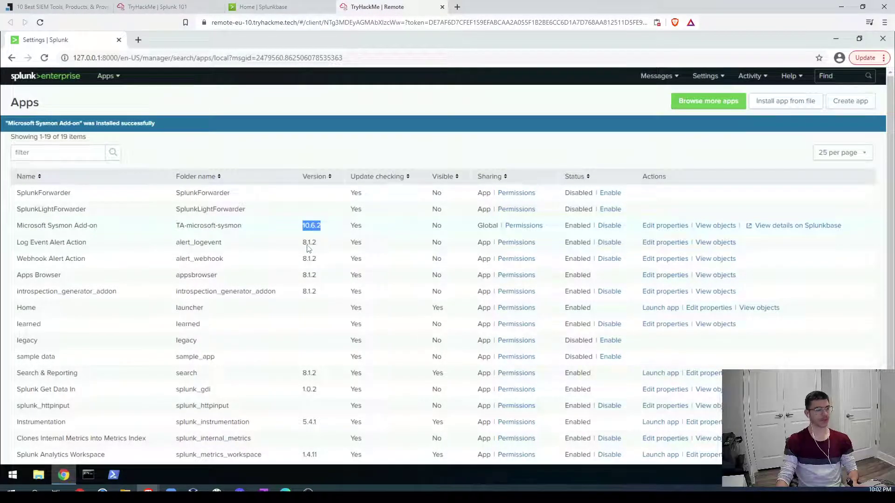
pyautogui.click(170, 7)
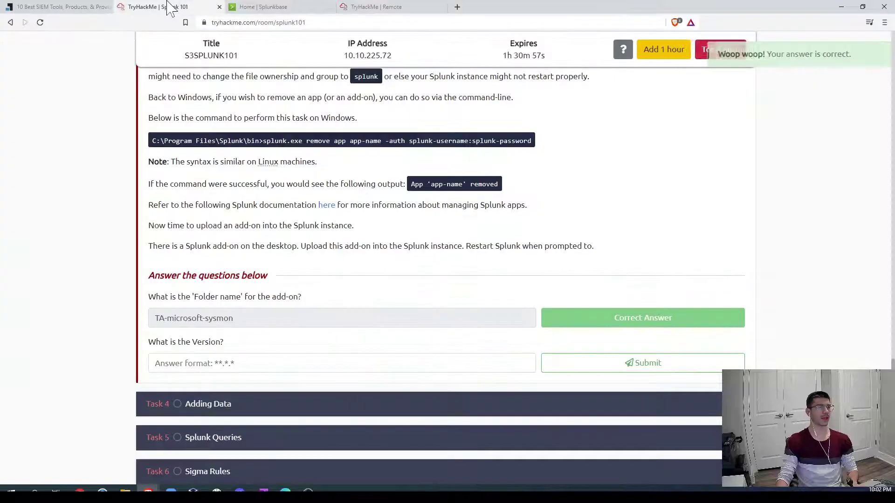
pyautogui.click(245, 363)
pyautogui.hotkey('ctrl', 'v')
pyautogui.click(595, 368)
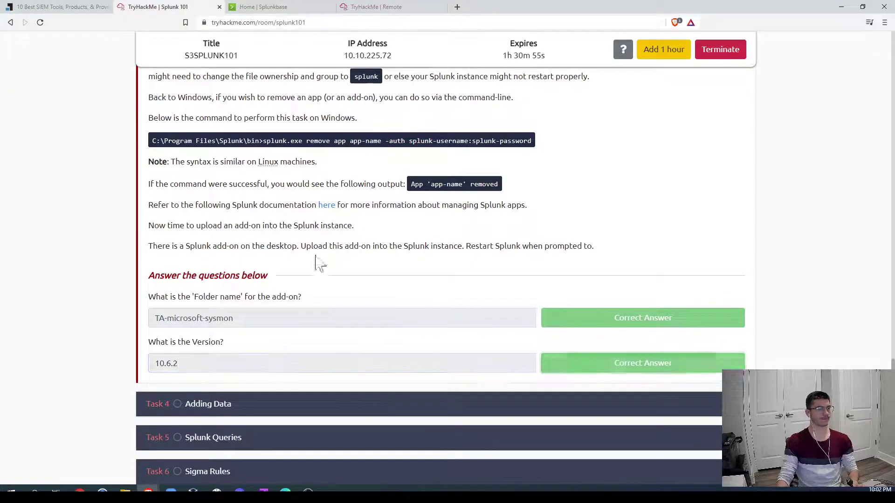
pyautogui.scroll(-3, 264, 278)
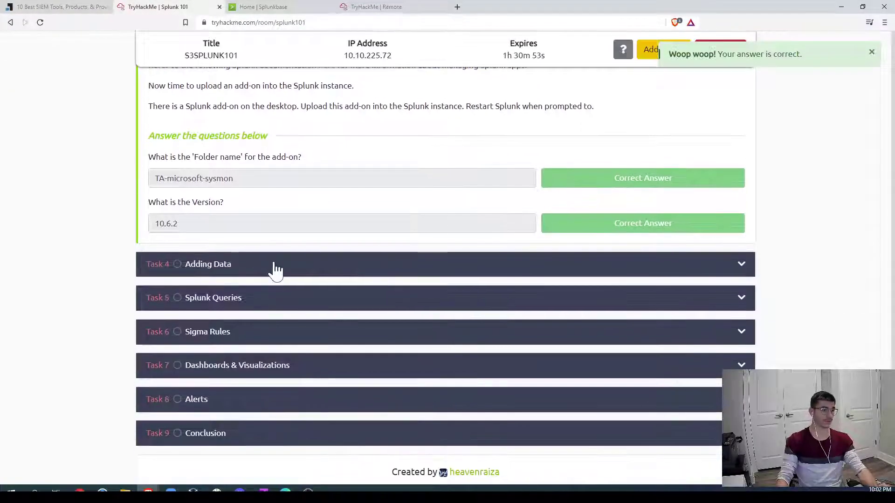
# Step: Expand Task 4 Adding Data and read through its Local Event Logs guidance
pyautogui.click(275, 266)
pyautogui.scroll(12, 394, 301)
pyautogui.scroll(7, 318, 325)
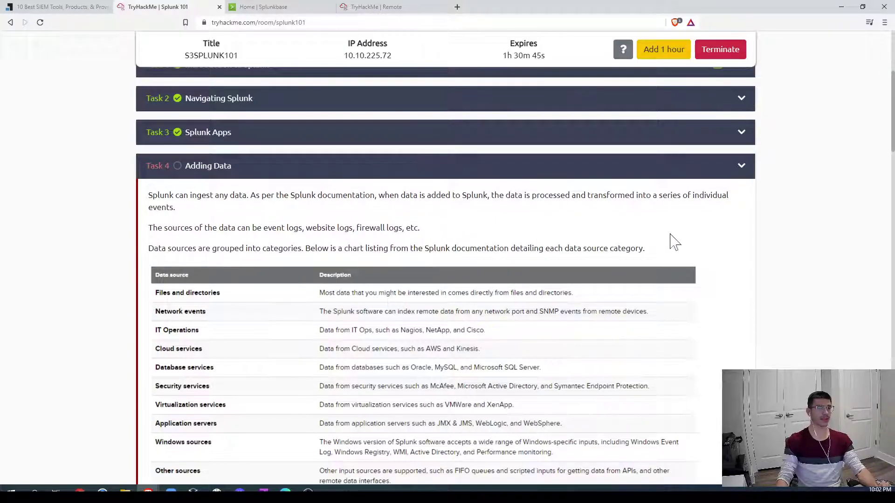
pyautogui.scroll(-4, 674, 242)
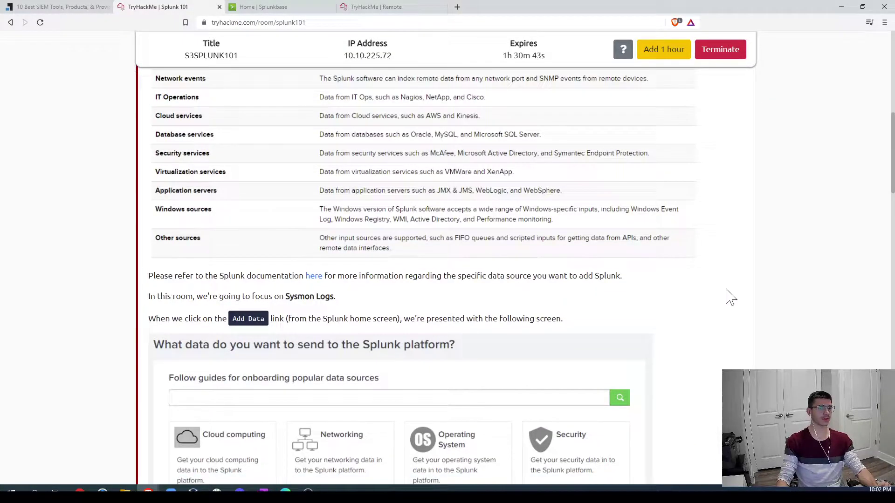
pyautogui.scroll(3, 673, 300)
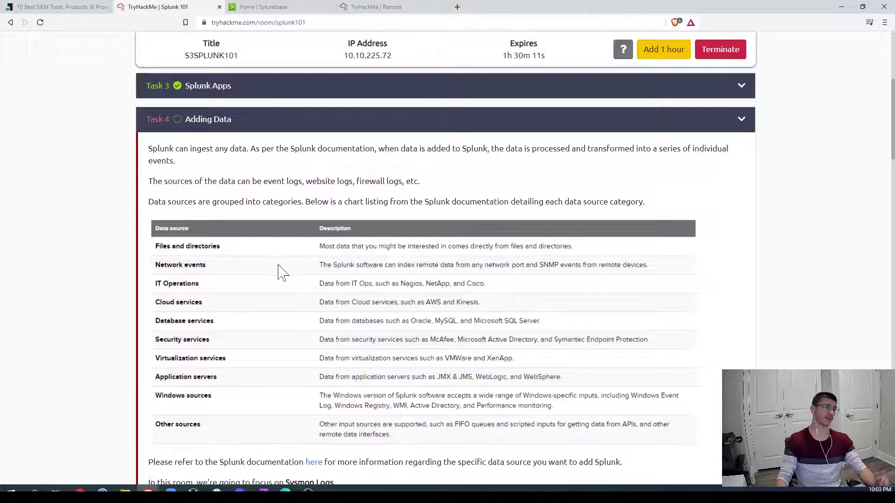
pyautogui.scroll(-1, 255, 231)
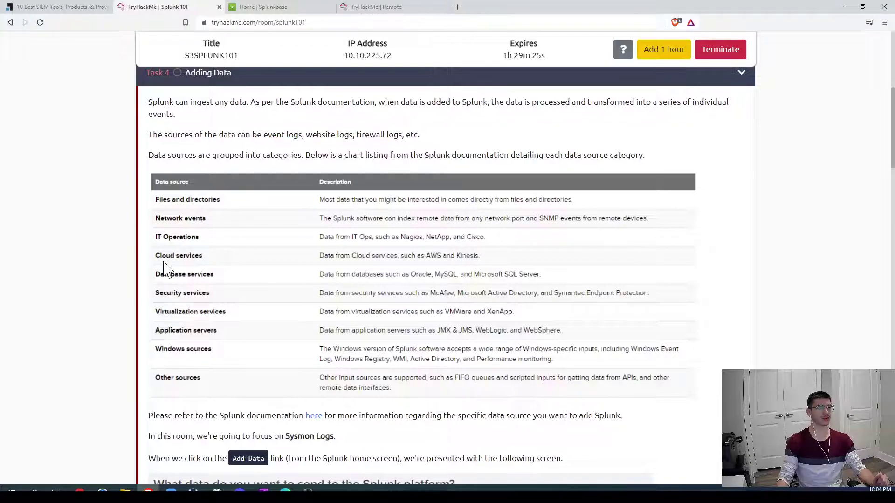
pyautogui.scroll(-2, 150, 305)
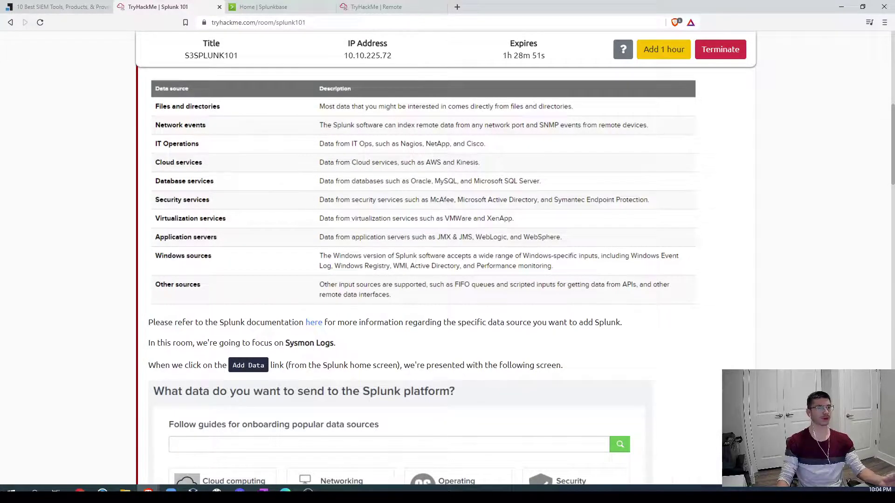
pyautogui.scroll(-2, 416, 355)
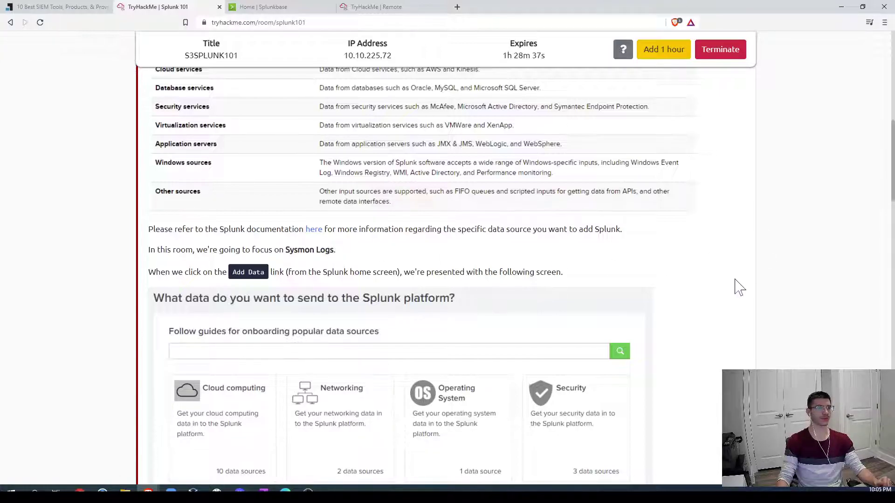
pyautogui.scroll(2, 737, 286)
pyautogui.scroll(-5, 771, 294)
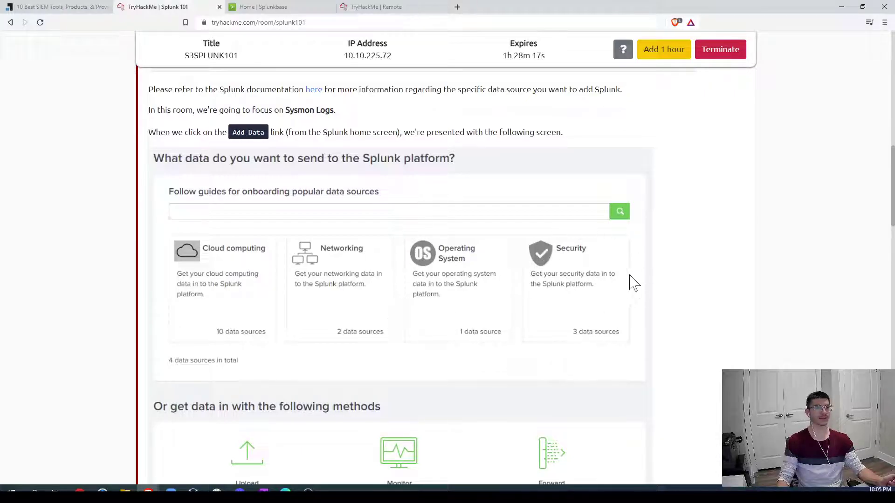
pyautogui.scroll(-4, 665, 307)
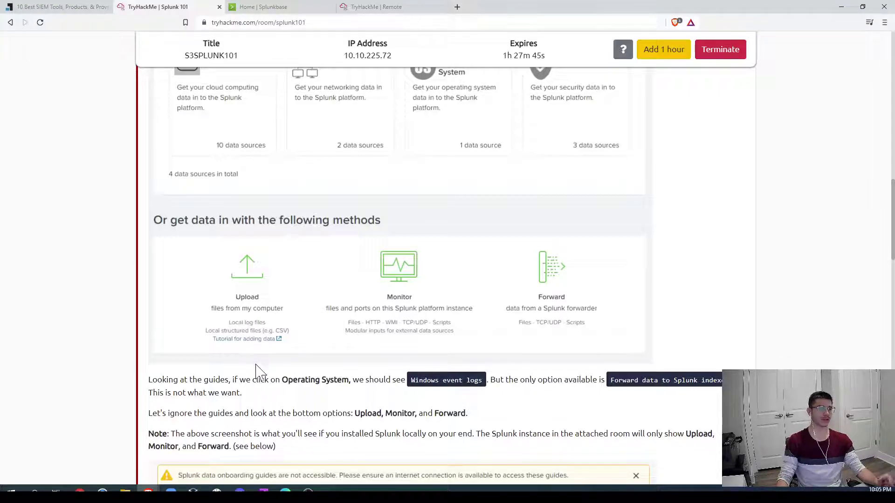
pyautogui.scroll(-1, 255, 370)
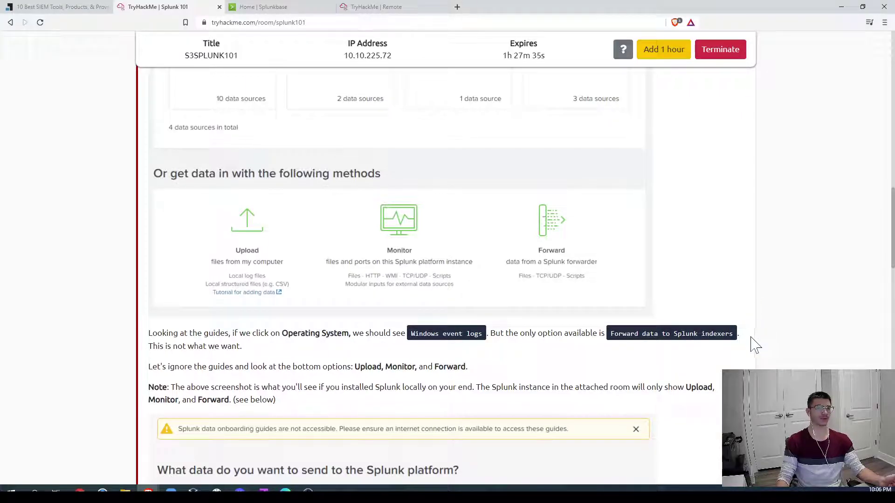
pyautogui.scroll(-4, 752, 344)
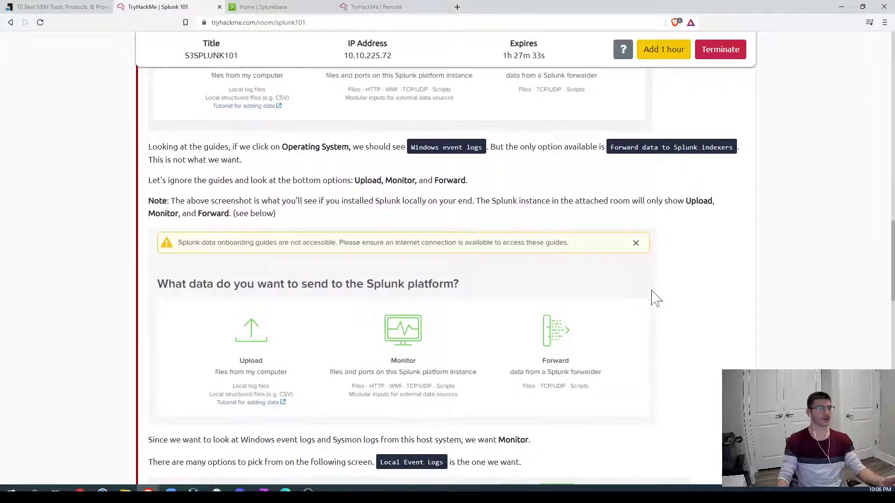
pyautogui.scroll(-4, 443, 239)
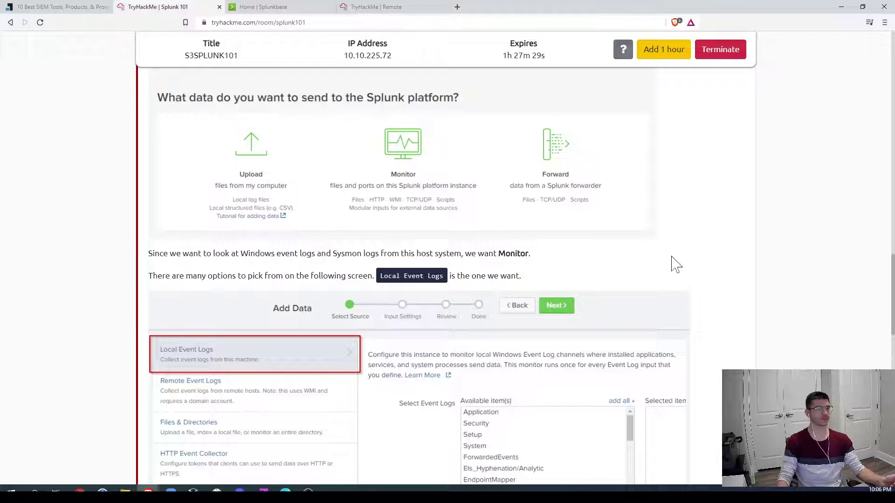
pyautogui.scroll(-3, 675, 264)
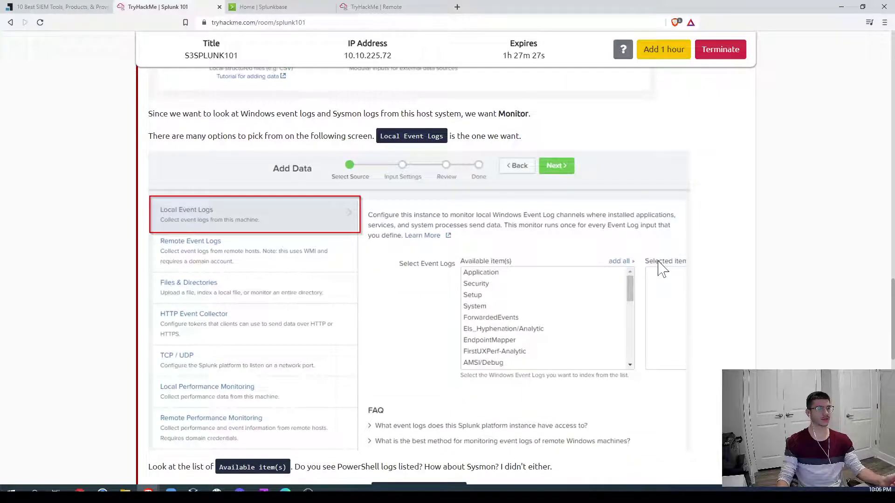
pyautogui.scroll(-3, 659, 269)
pyautogui.scroll(4, 589, 210)
# Step: In Splunk, go to Settings > Add Data > Monitor > Local Event Logs
pyautogui.click(377, 7)
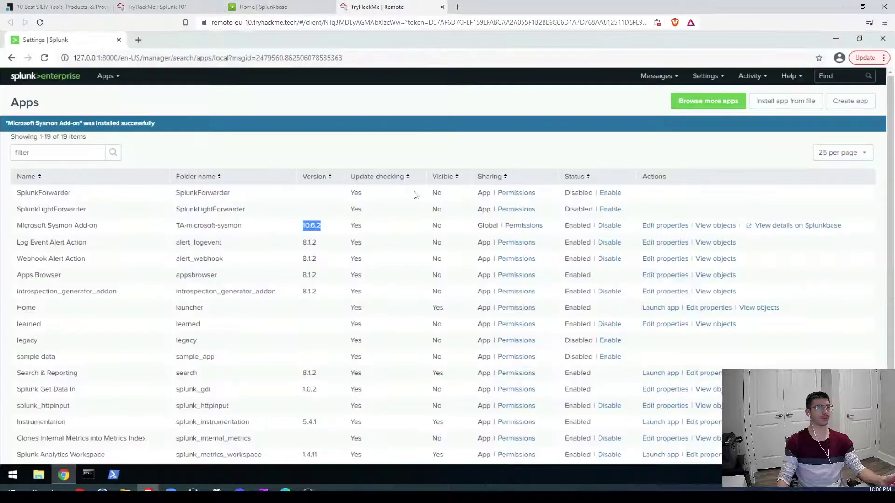
pyautogui.click(59, 82)
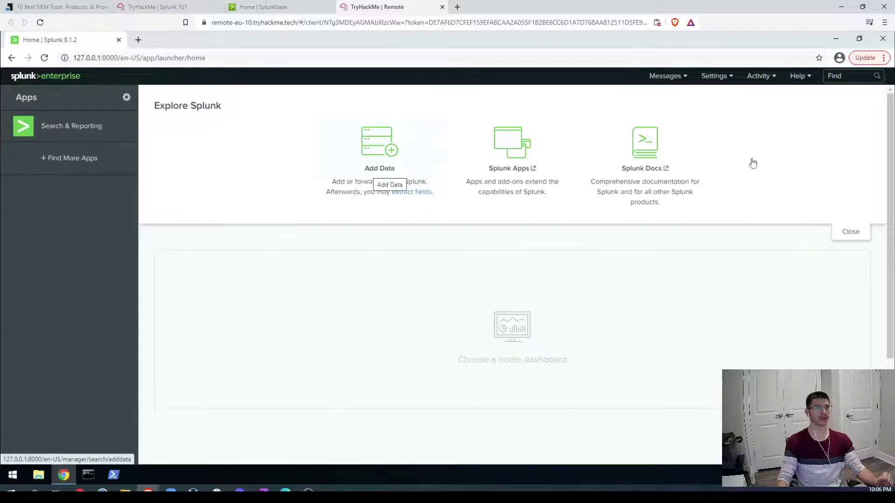
pyautogui.click(717, 77)
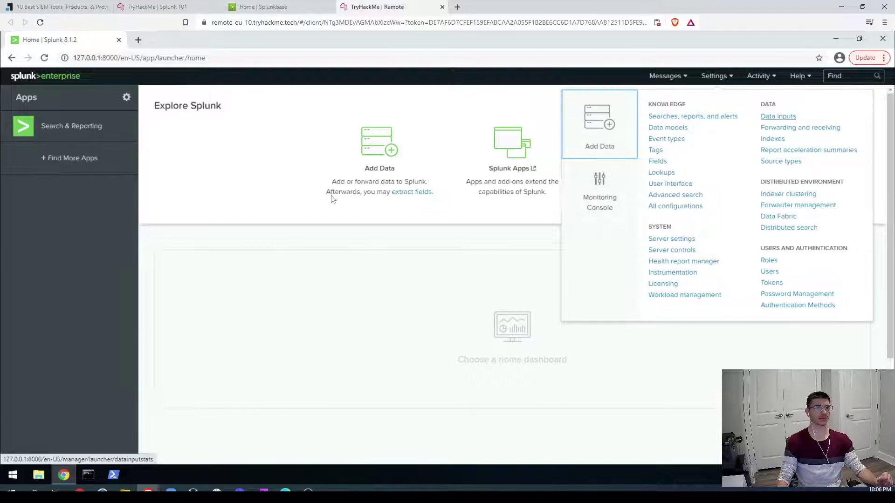
pyautogui.click(373, 173)
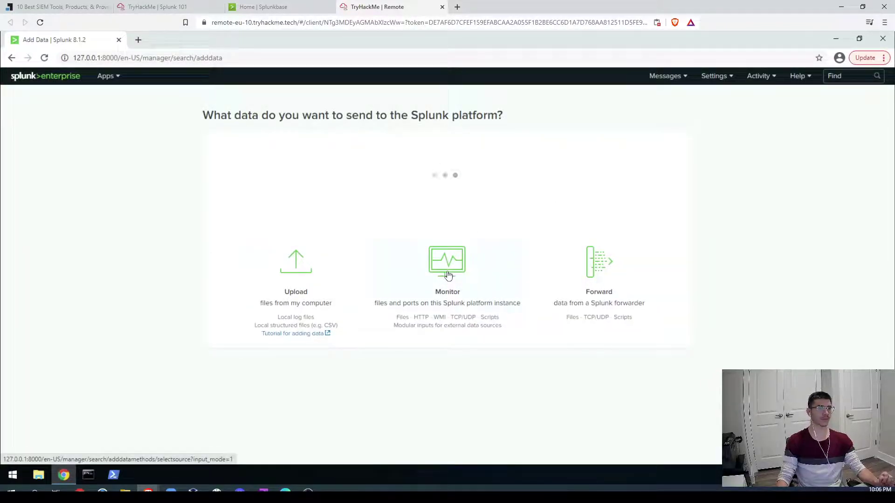
pyautogui.click(448, 275)
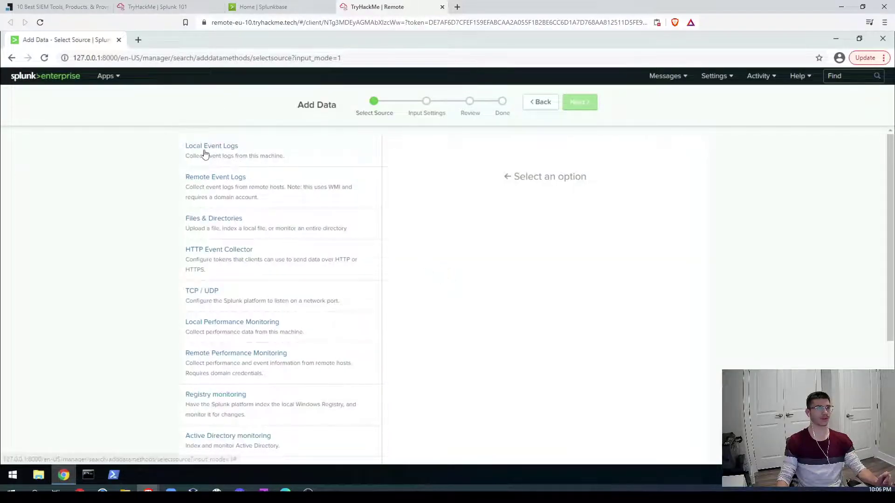
pyautogui.click(234, 150)
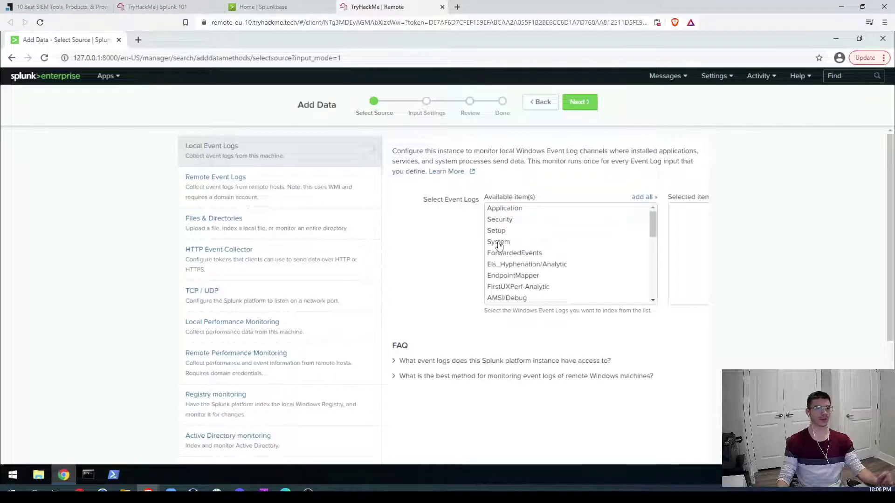
# Step: Review the available event logs, then read the room's Settings > Data Inputs passage
pyautogui.scroll(-10, 573, 252)
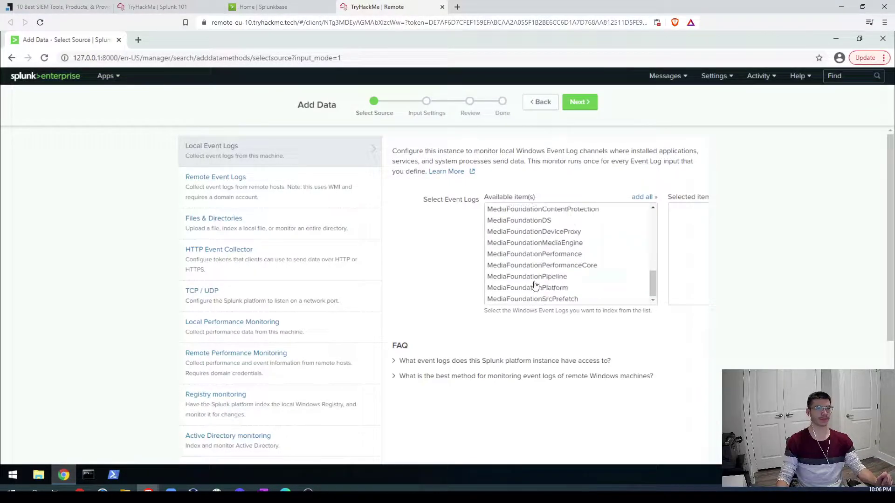
pyautogui.scroll(-4, 533, 286)
pyautogui.scroll(3, 569, 267)
pyautogui.scroll(1, 569, 266)
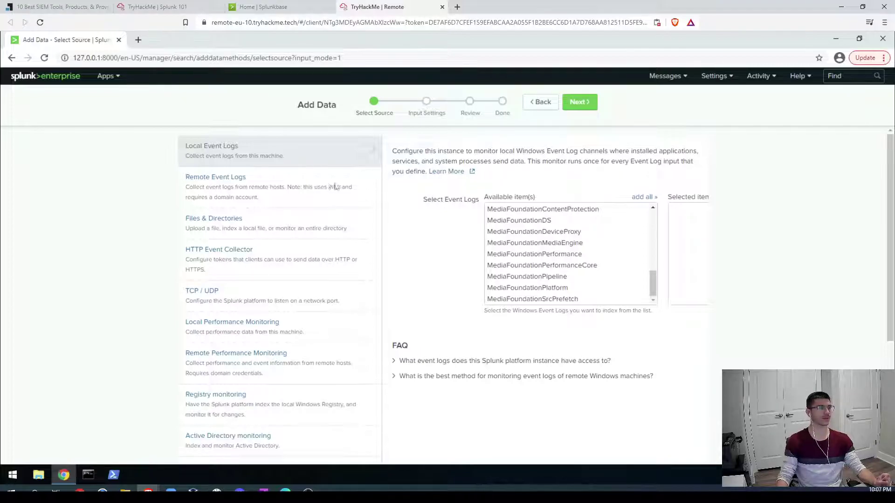
pyautogui.click(158, 7)
pyautogui.scroll(-3, 326, 292)
pyautogui.scroll(-3, 624, 198)
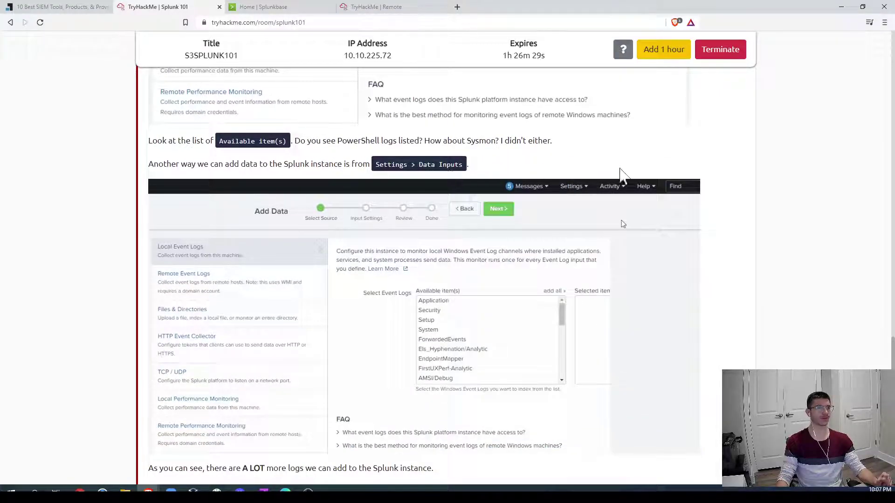
# Step: Return to the Add Data page, scroll the Available item(s) list up, and open Settings
pyautogui.scroll(4, 759, 269)
pyautogui.click(380, 7)
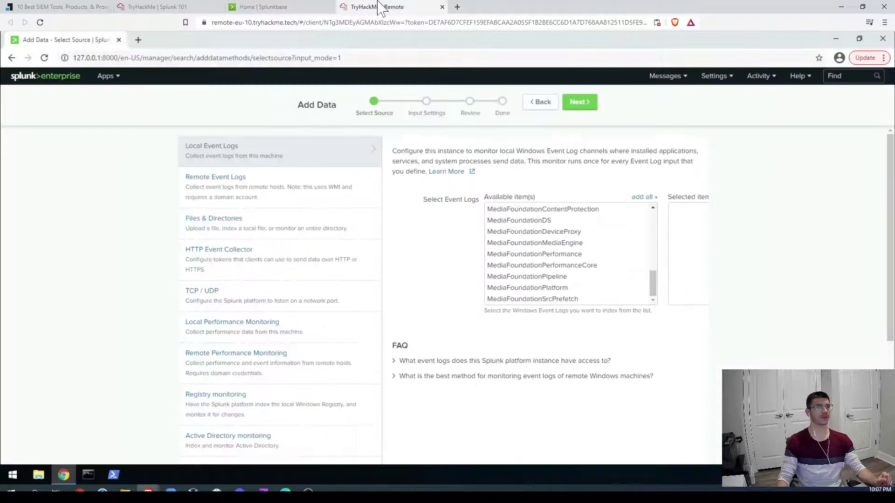
pyautogui.scroll(-3, 574, 253)
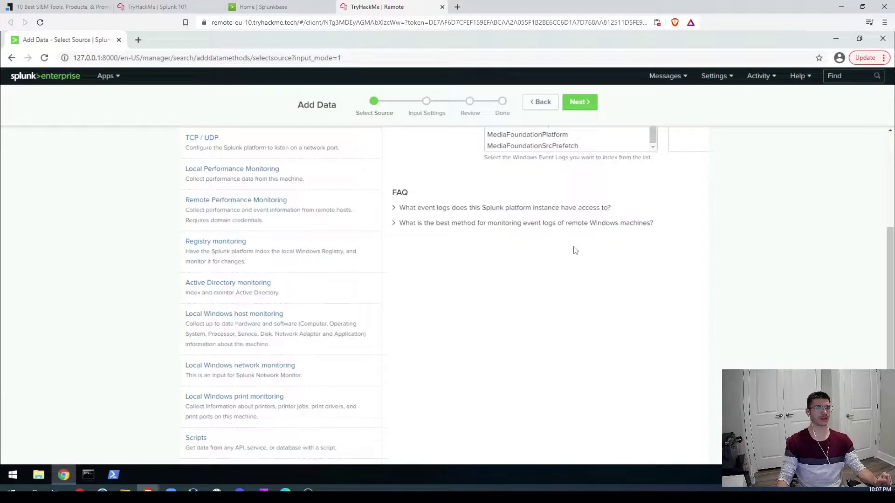
pyautogui.scroll(2, 575, 250)
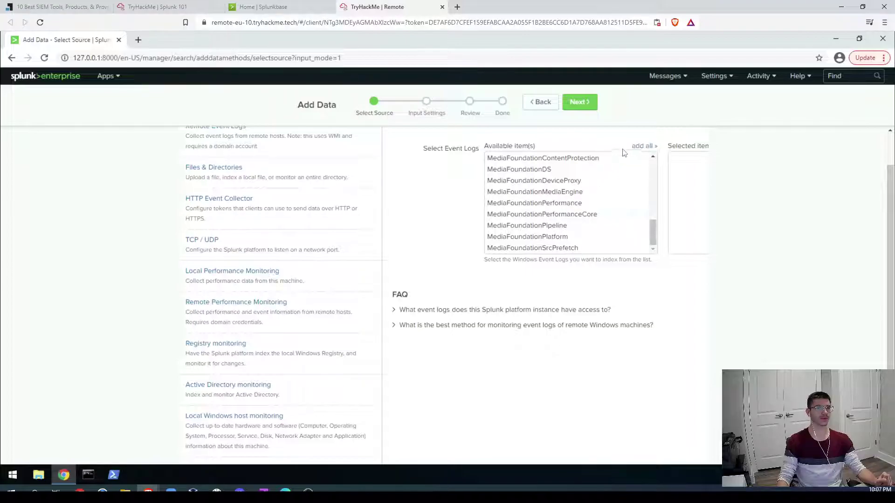
pyautogui.scroll(3, 572, 212)
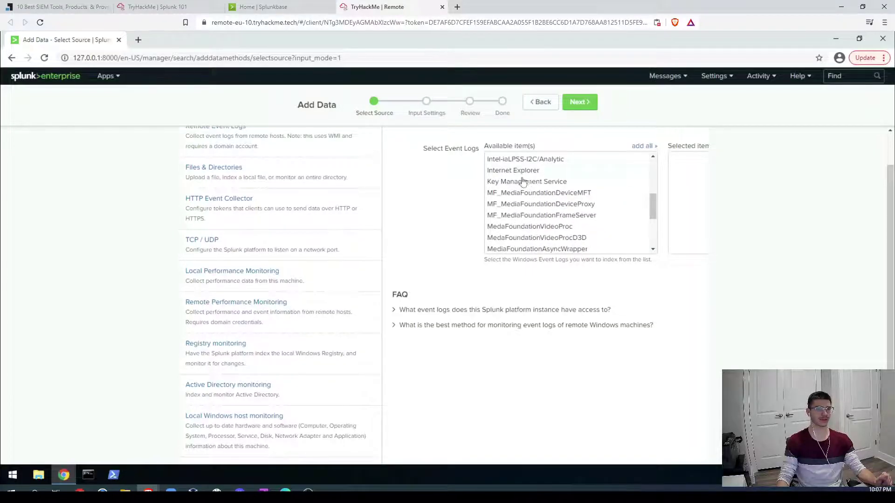
pyautogui.scroll(3, 523, 195)
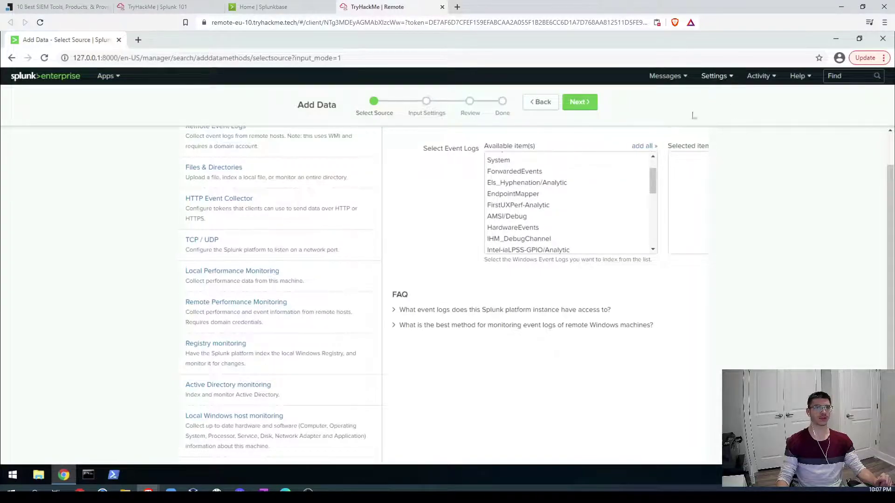
pyautogui.click(711, 76)
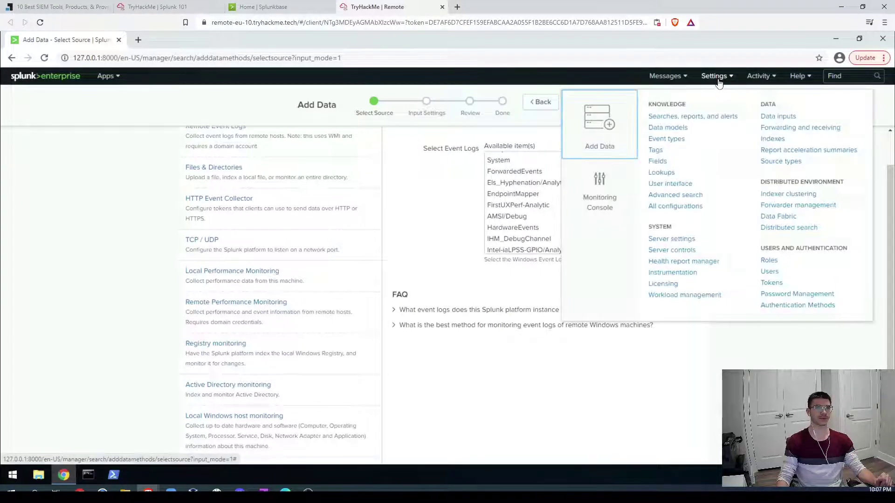
# Step: Open the Local event log collection editor from Data inputs and browse its available logs
pyautogui.click(777, 120)
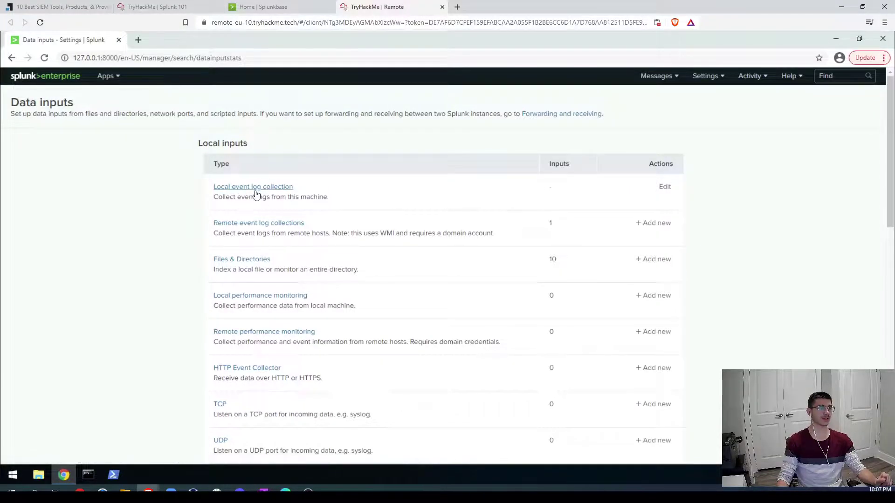
pyautogui.click(254, 187)
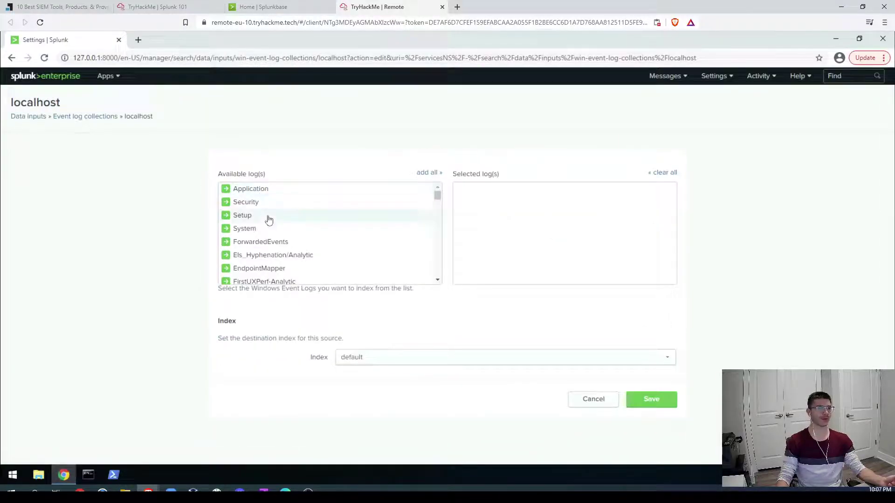
pyautogui.scroll(-3, 277, 219)
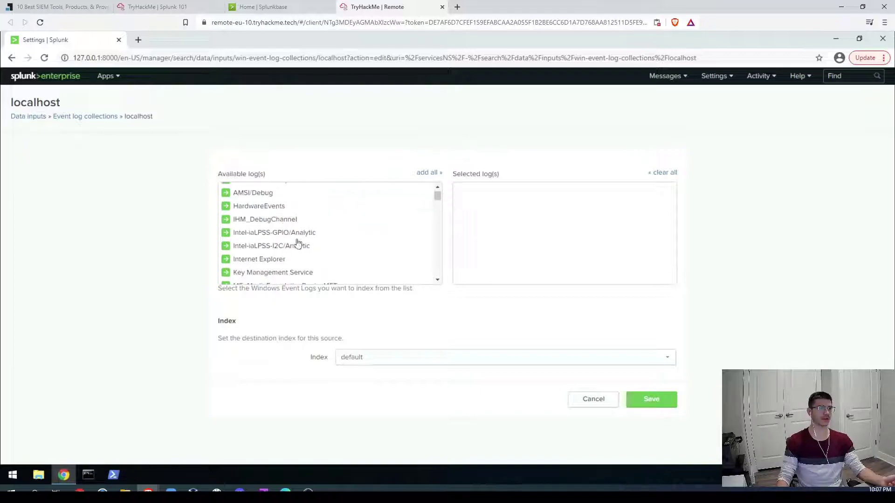
pyautogui.scroll(-1, 307, 250)
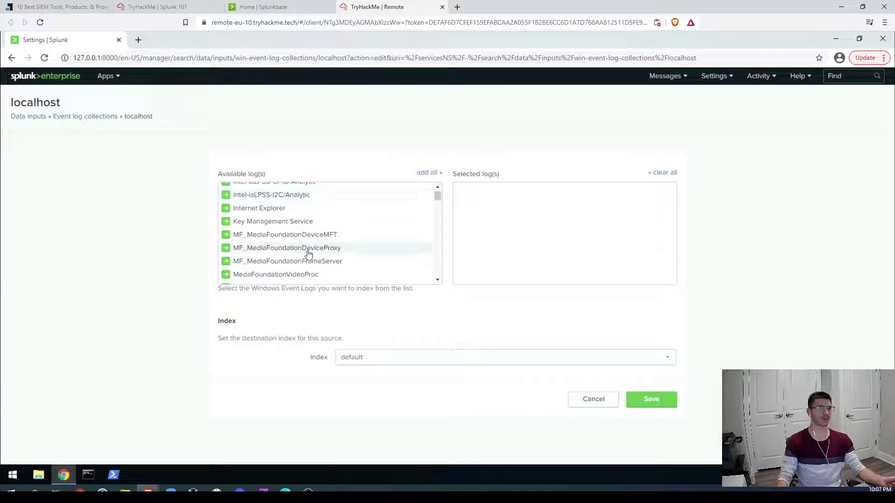
pyautogui.scroll(-8, 308, 253)
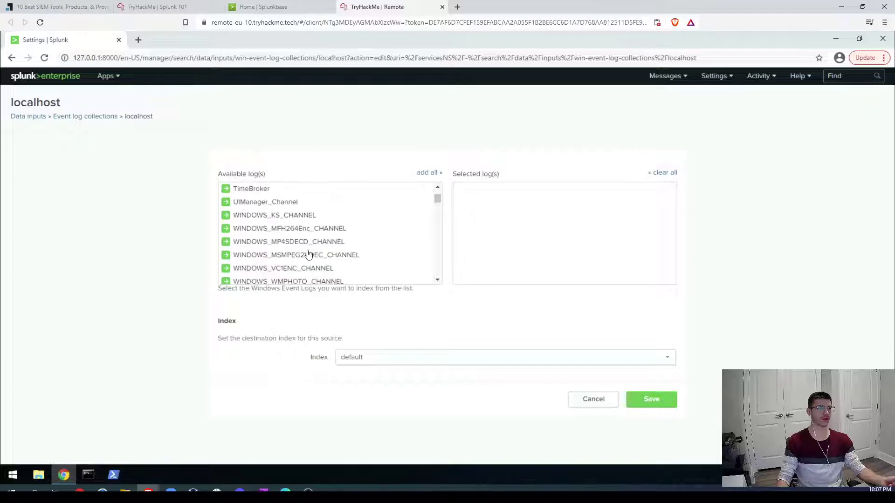
pyautogui.scroll(-3, 307, 253)
# Step: Go back to the TryHackMe room and scroll down its Task 4 content
pyautogui.click(158, 7)
pyautogui.scroll(-5, 187, 270)
pyautogui.scroll(-5, 172, 294)
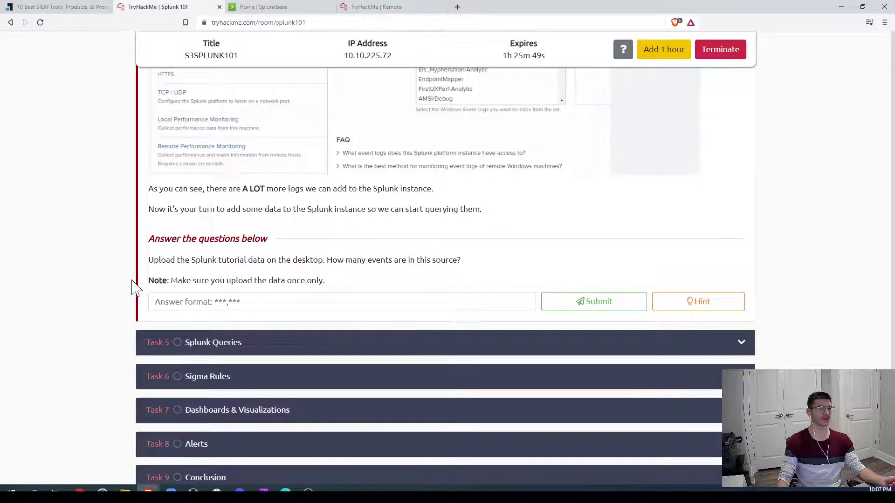
# Step: Review the Task 4 data-input text and screenshots, then return to the remote Splunk session
pyautogui.scroll(5, 123, 285)
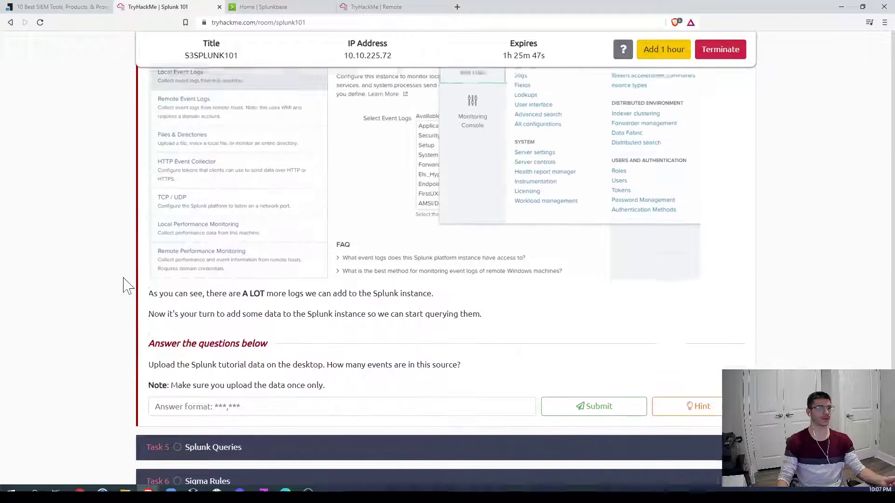
pyautogui.scroll(-4, 124, 285)
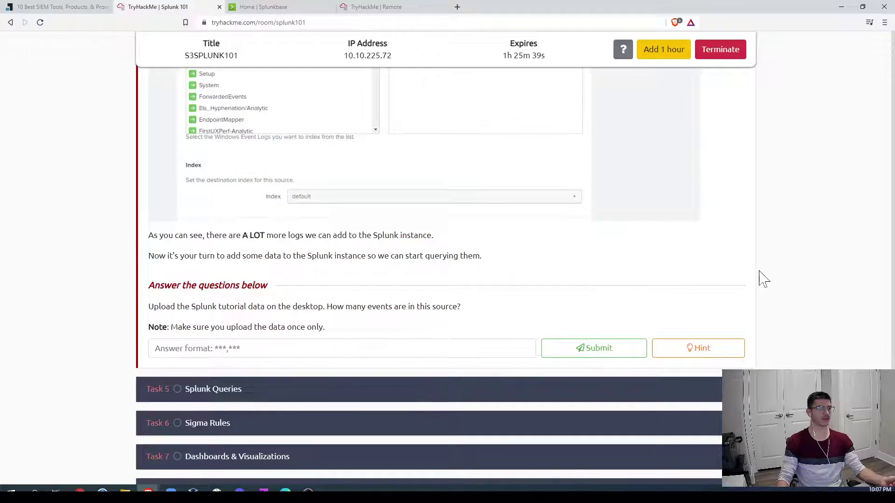
pyautogui.scroll(6, 767, 285)
pyautogui.scroll(1, 764, 278)
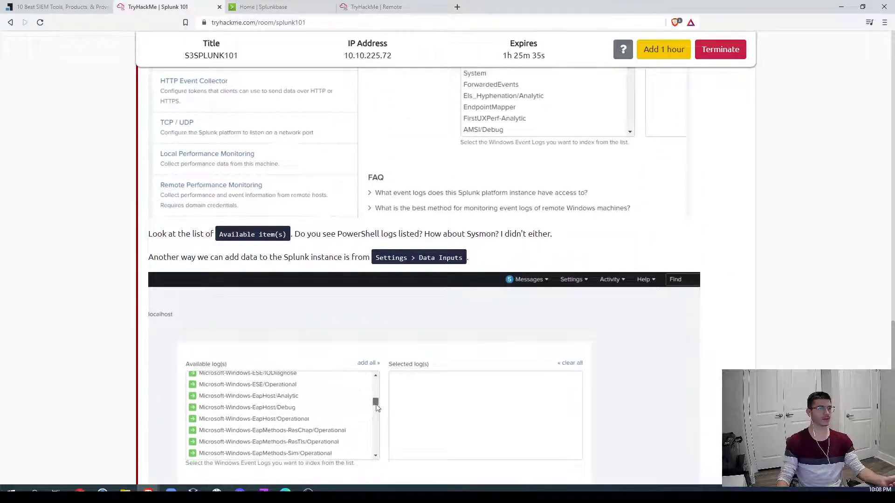
pyautogui.scroll(4, 523, 254)
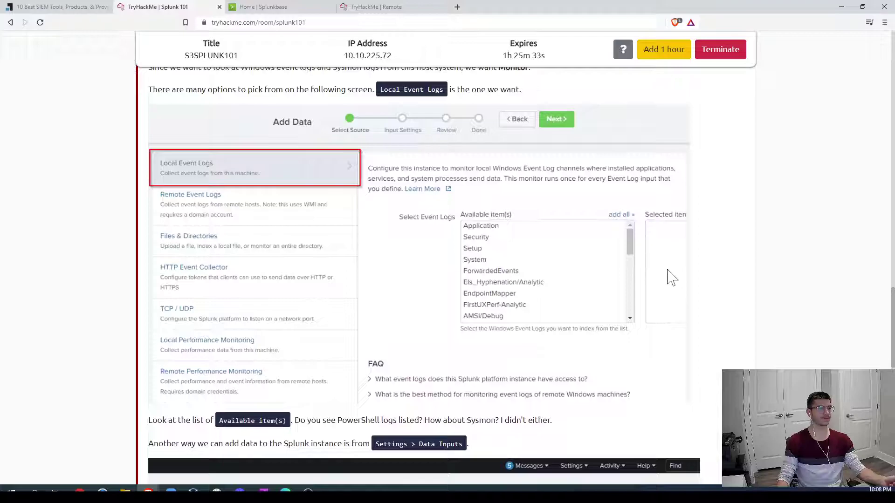
pyautogui.scroll(3, 680, 279)
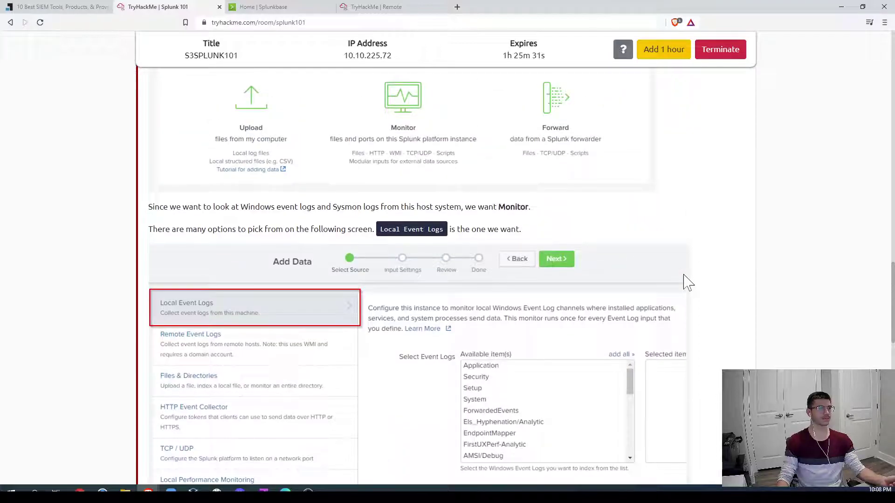
pyautogui.scroll(-2, 688, 282)
pyautogui.click(378, 7)
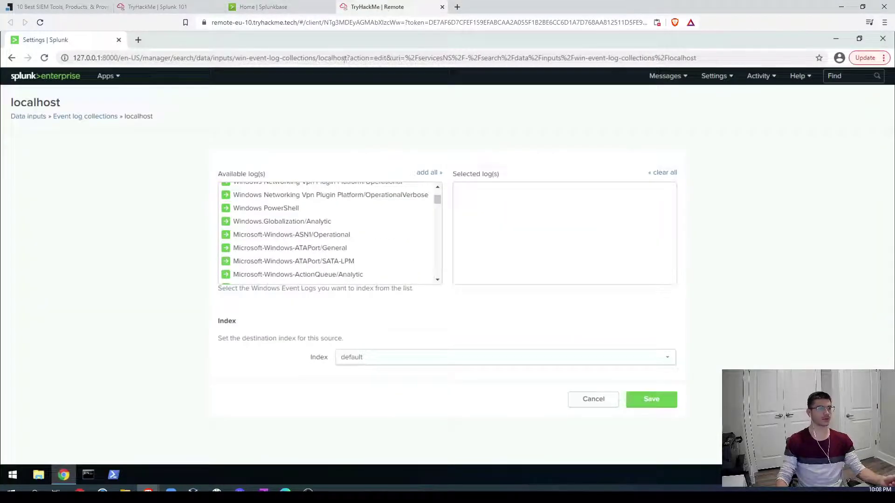
# Step: Add Microsoft-Windows-Sysmon/Operational to the localhost Selected log(s) and save the collection
pyautogui.scroll(-5, 334, 238)
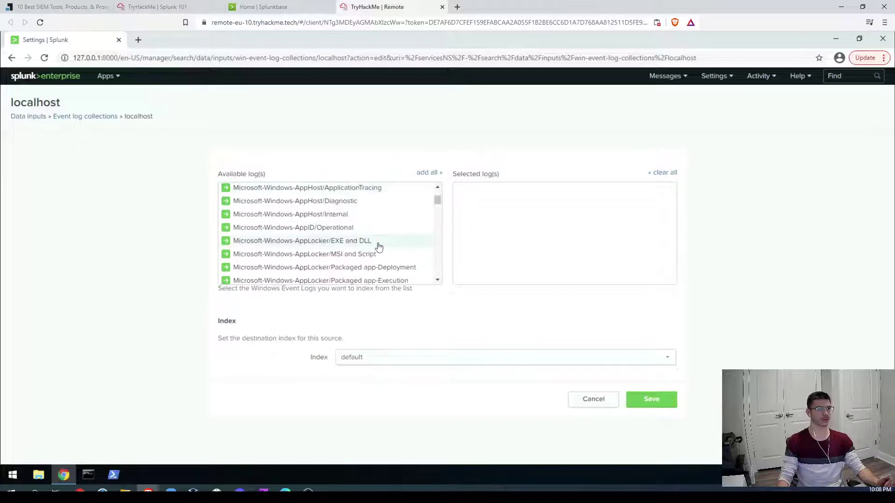
pyautogui.scroll(-4, 378, 247)
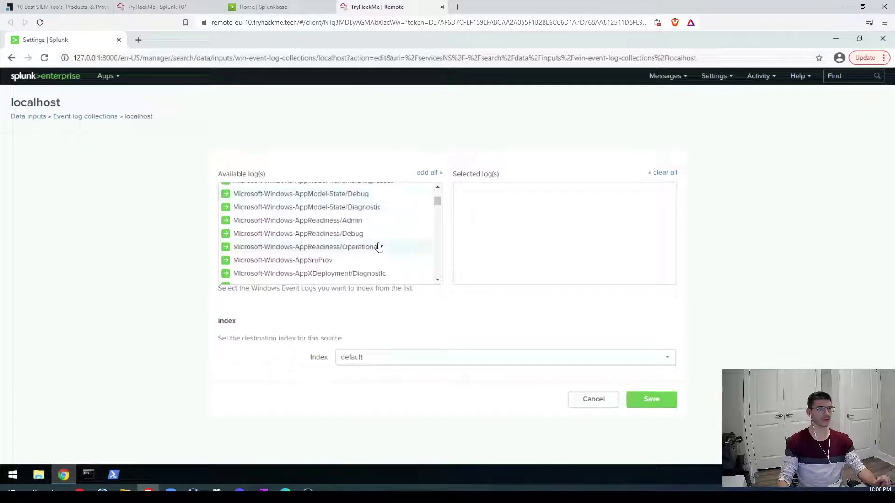
pyautogui.scroll(-4, 378, 247)
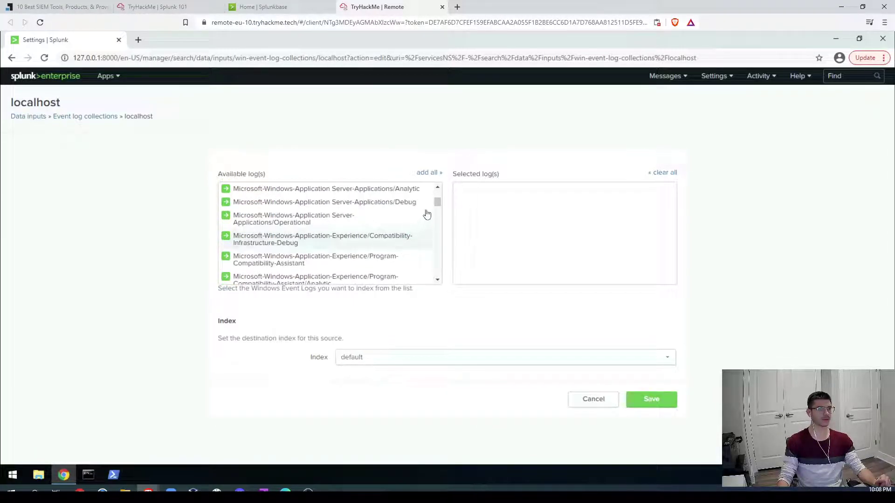
pyautogui.scroll(-8, 414, 226)
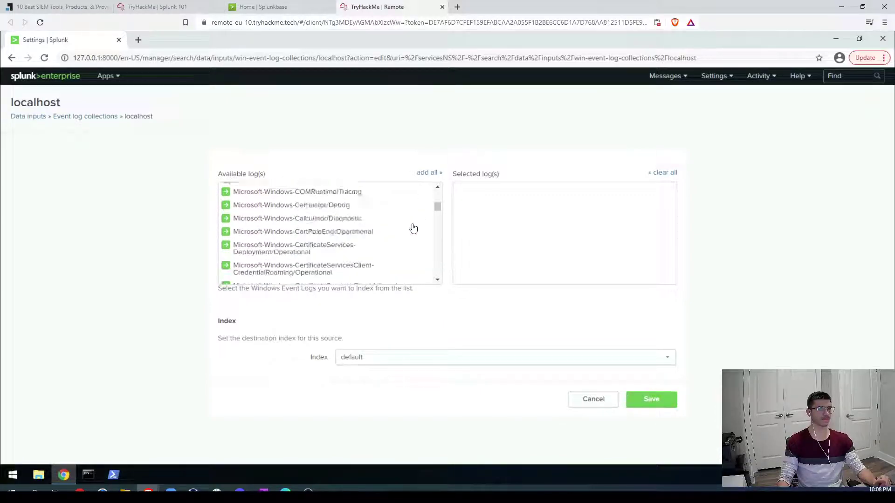
pyautogui.scroll(-10, 413, 227)
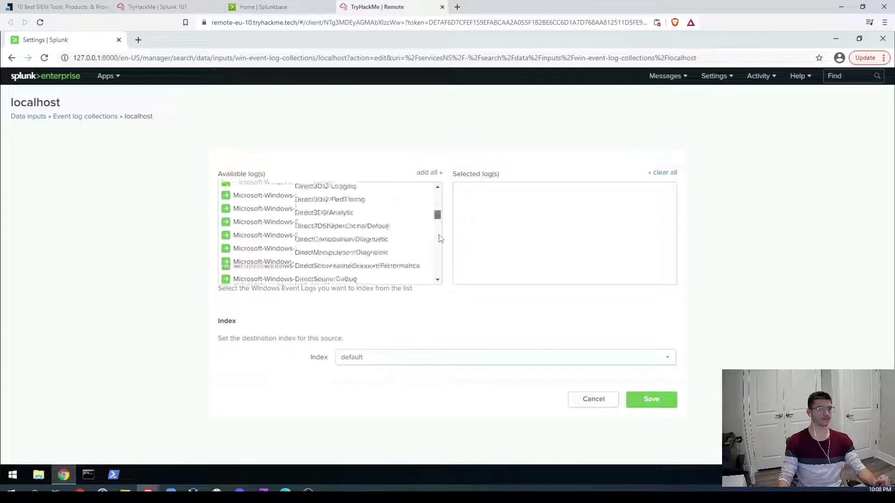
pyautogui.scroll(-6, 438, 250)
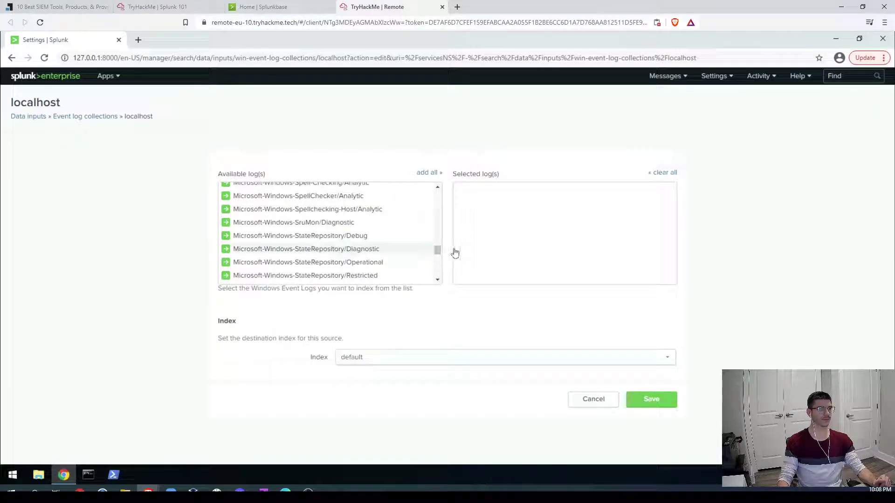
pyautogui.scroll(-3, 428, 256)
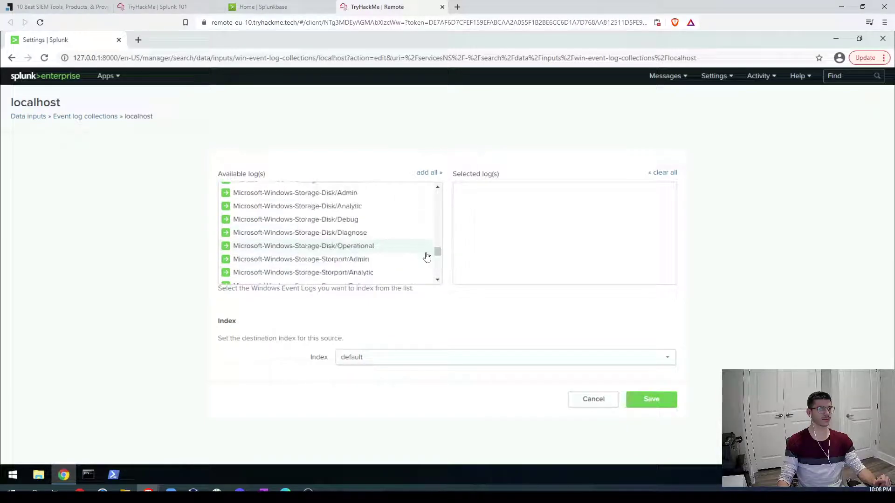
pyautogui.scroll(-8, 426, 256)
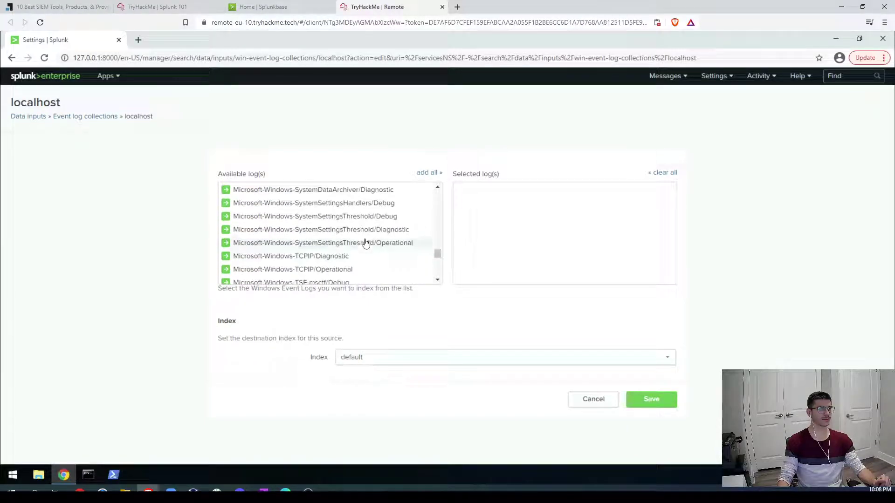
pyautogui.scroll(2, 366, 243)
pyautogui.scroll(2, 294, 231)
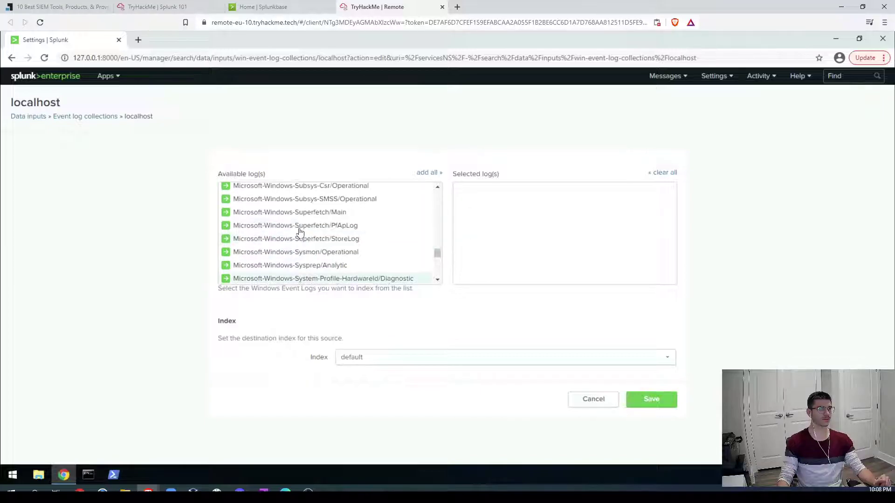
pyautogui.click(332, 254)
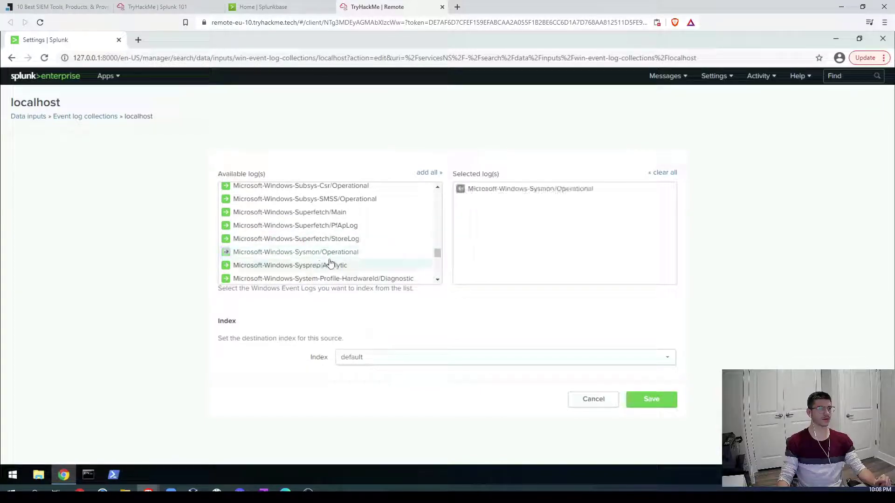
pyautogui.click(335, 254)
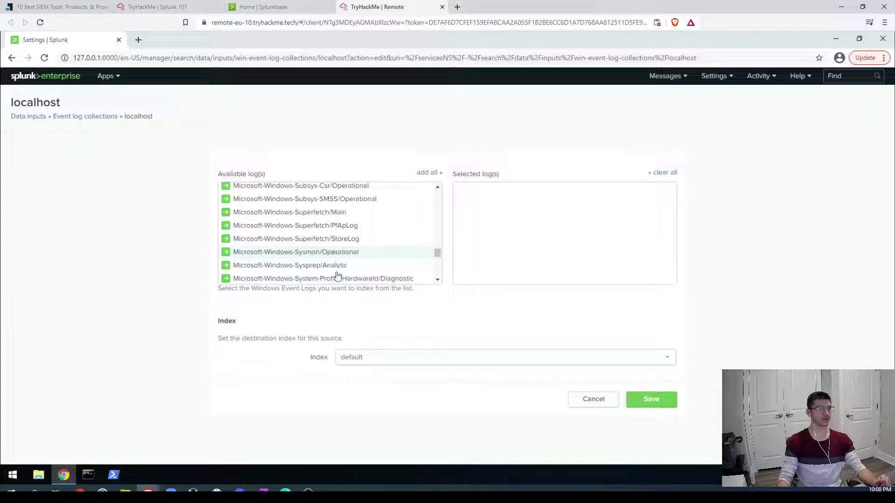
pyautogui.click(341, 254)
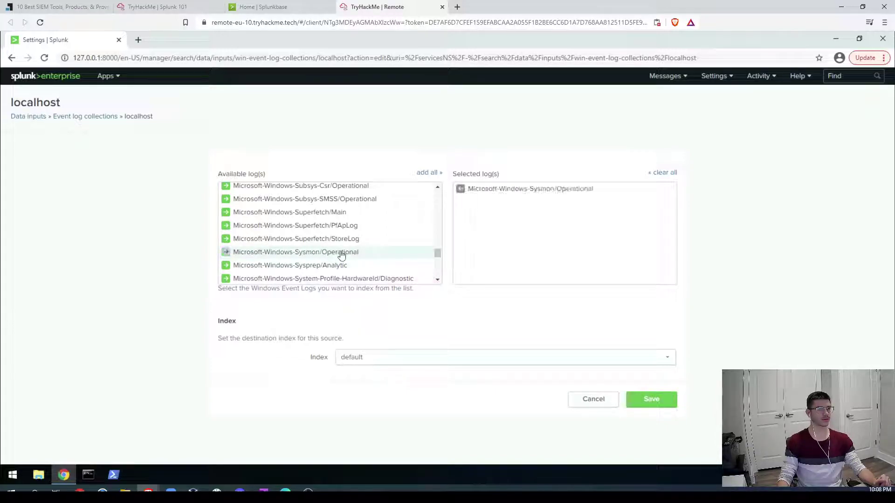
pyautogui.click(656, 409)
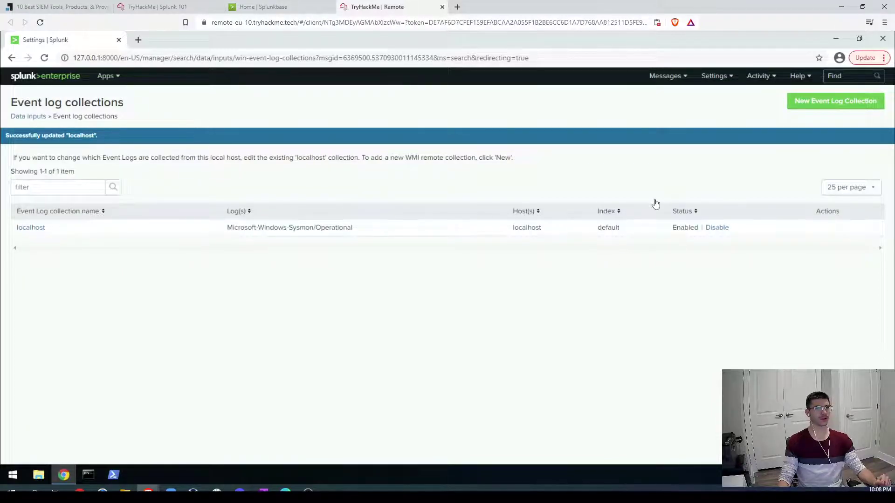
# Step: Check the TryHackMe upload question, then return to Splunk and go to its home page
pyautogui.click(154, 9)
pyautogui.scroll(-12, 116, 343)
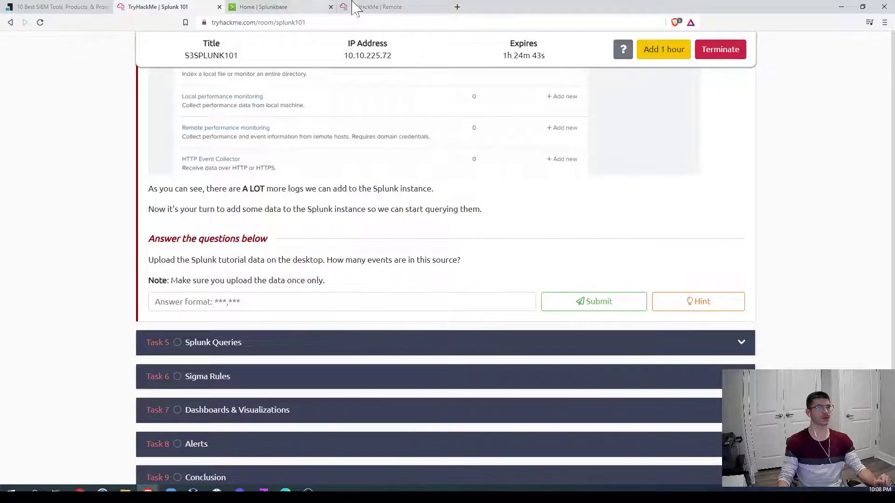
pyautogui.click(379, 7)
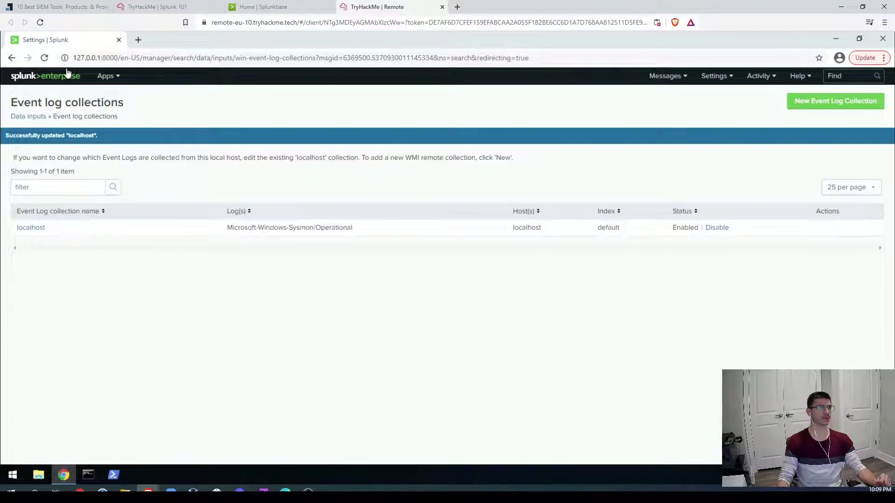
pyautogui.click(46, 79)
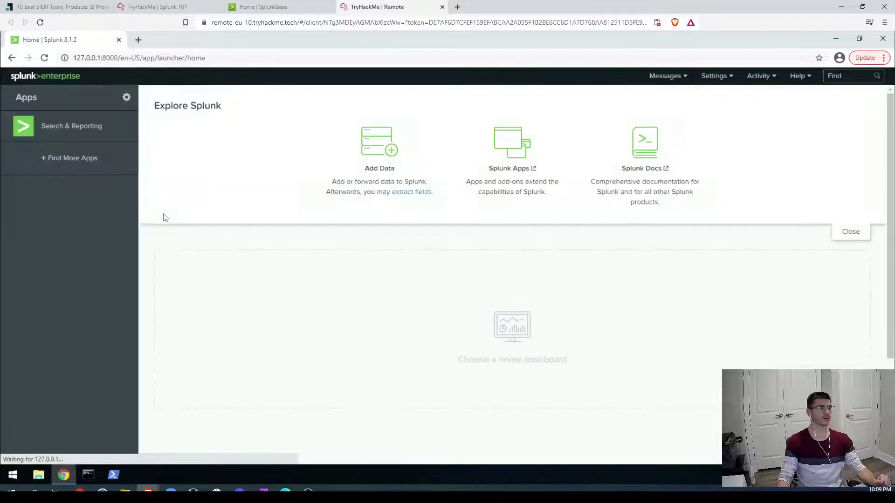
# Step: Visit Search & Reporting, return to the Splunk home page, and open Add Data
pyautogui.click(91, 136)
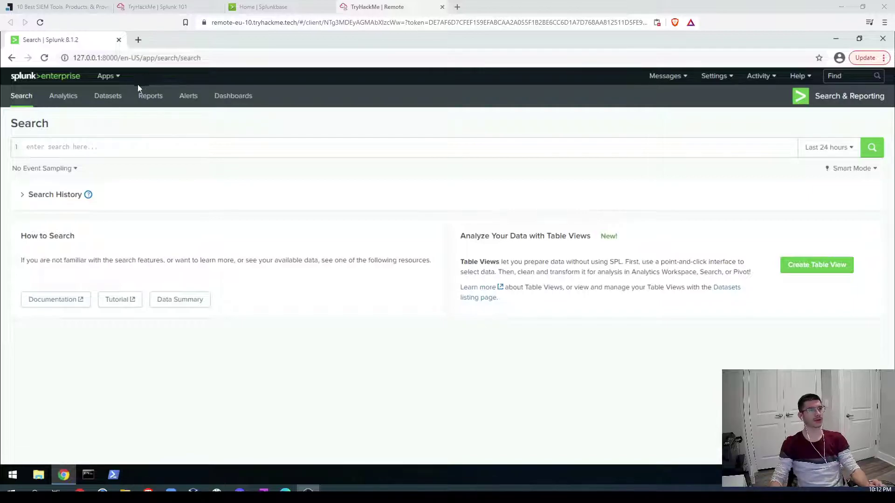
pyautogui.click(25, 79)
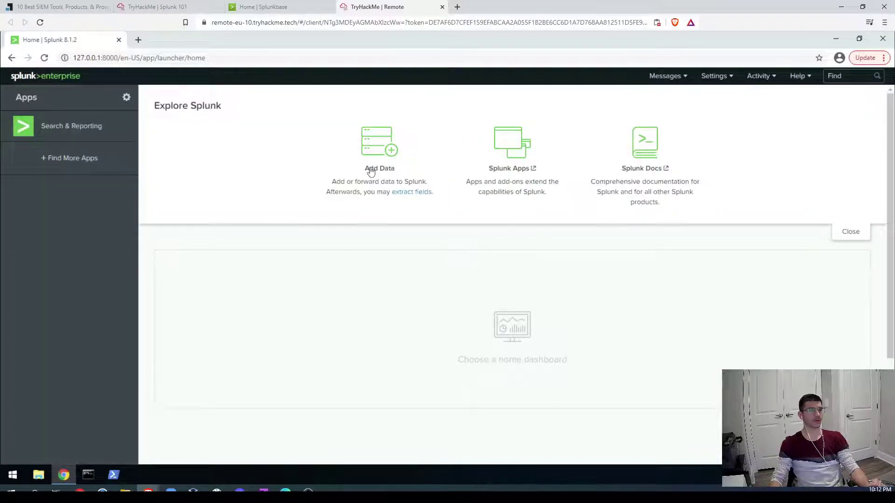
pyautogui.click(377, 170)
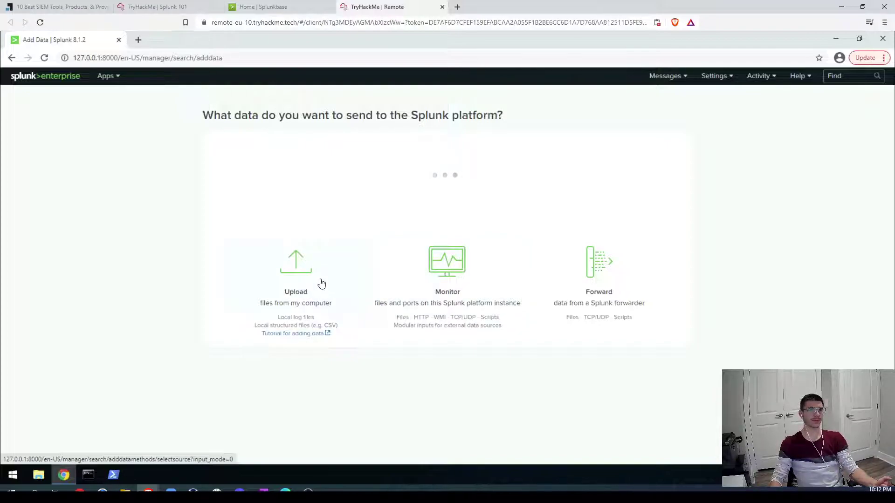
# Step: Upload tutorialdata.zip and set its Host to Regular expression on path
pyautogui.click(296, 286)
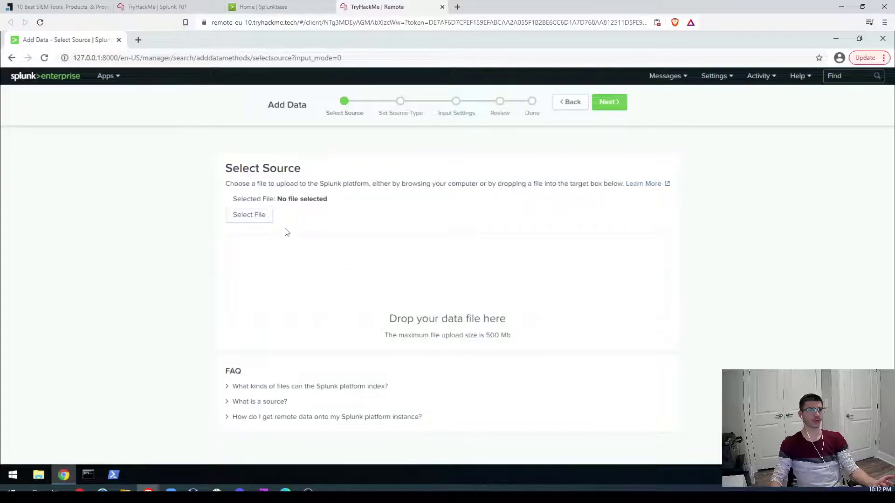
pyautogui.click(255, 218)
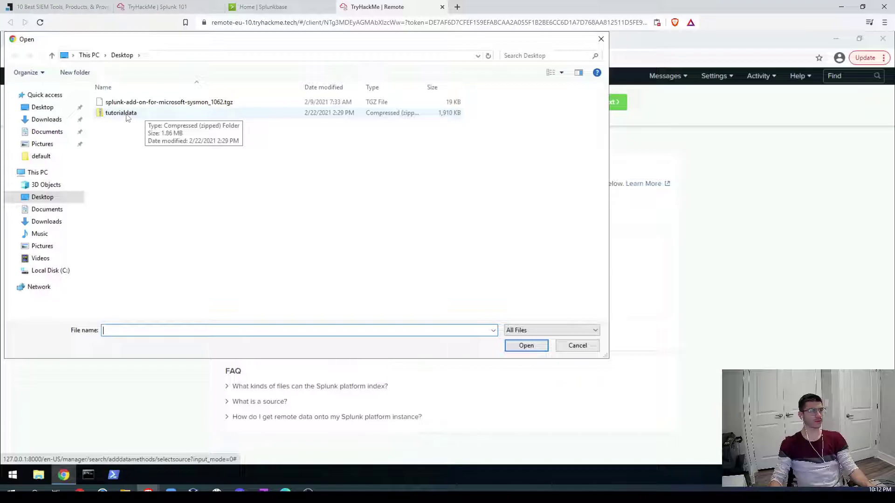
pyautogui.click(127, 114)
pyautogui.click(524, 346)
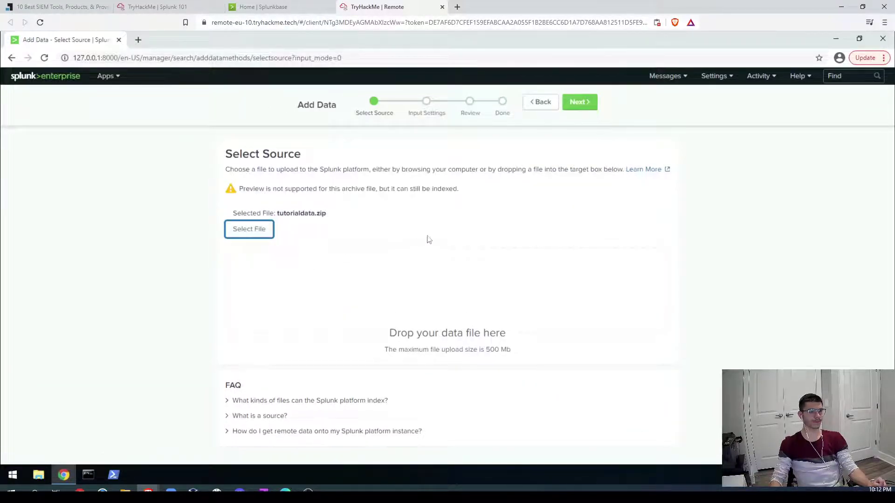
pyautogui.click(578, 102)
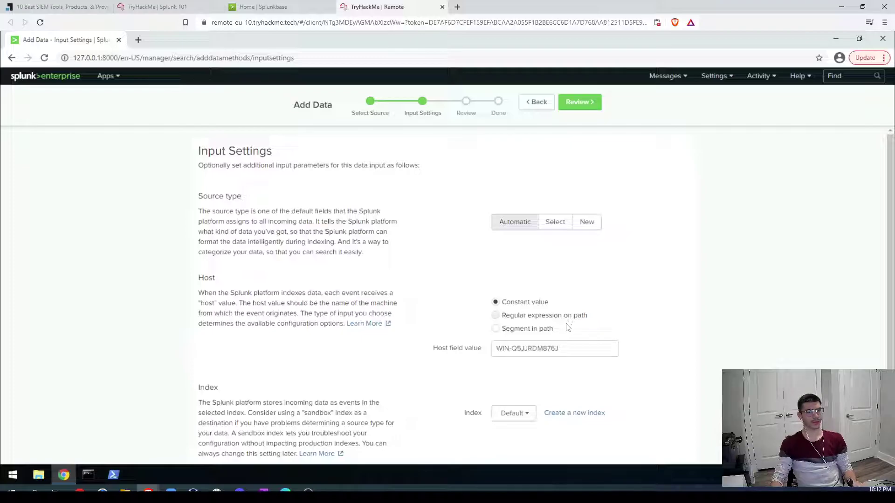
pyautogui.click(529, 320)
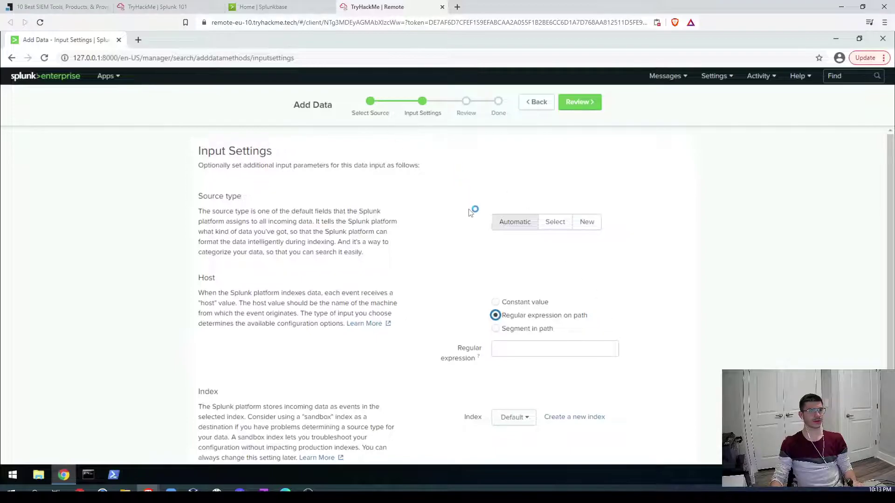
# Step: Reveal the upload question's hint and open its documentation link in a new browser tab
pyautogui.click(177, 10)
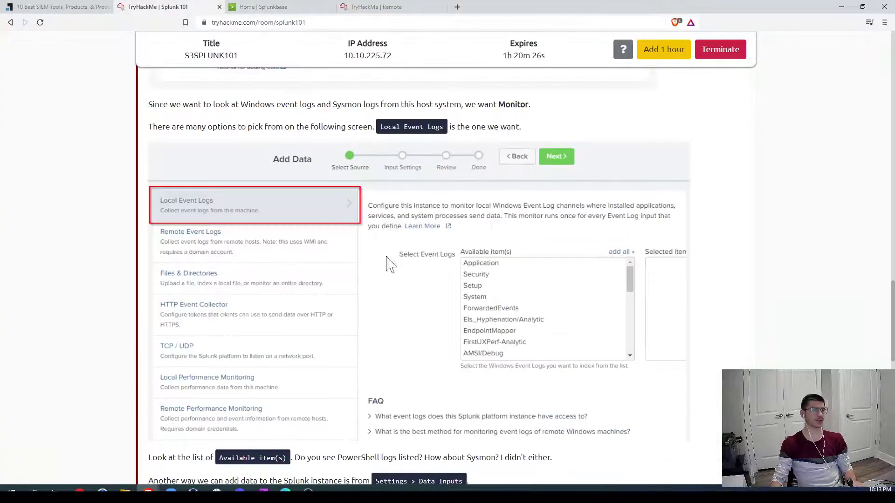
pyautogui.scroll(-8, 685, 306)
pyautogui.scroll(-5, 689, 306)
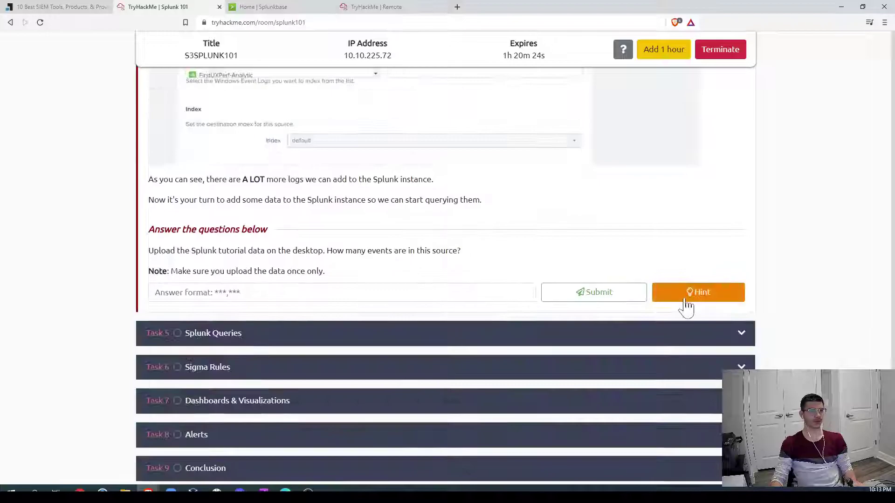
pyautogui.click(696, 294)
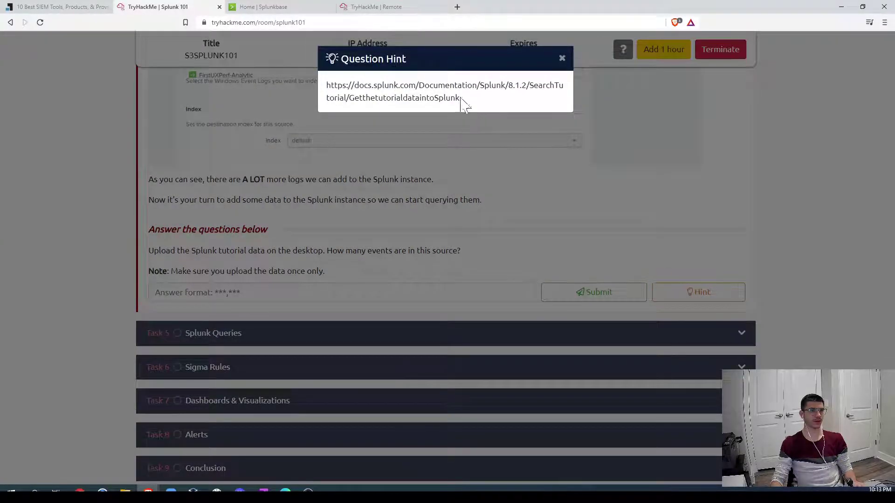
pyautogui.moveTo(465, 104); pyautogui.dragTo(308, 89)
pyautogui.hotkey('ctrl', 'c')
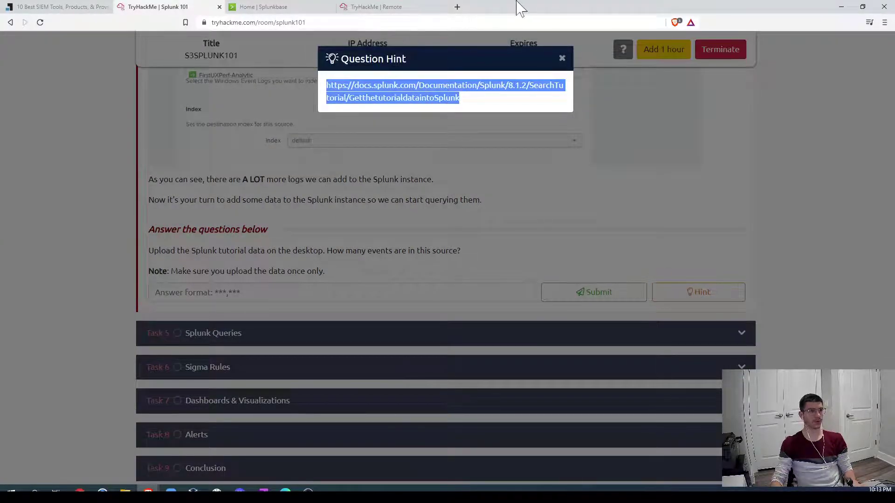
pyautogui.click(457, 8)
pyautogui.hotkey('ctrl', 'v')
pyautogui.press('Return')
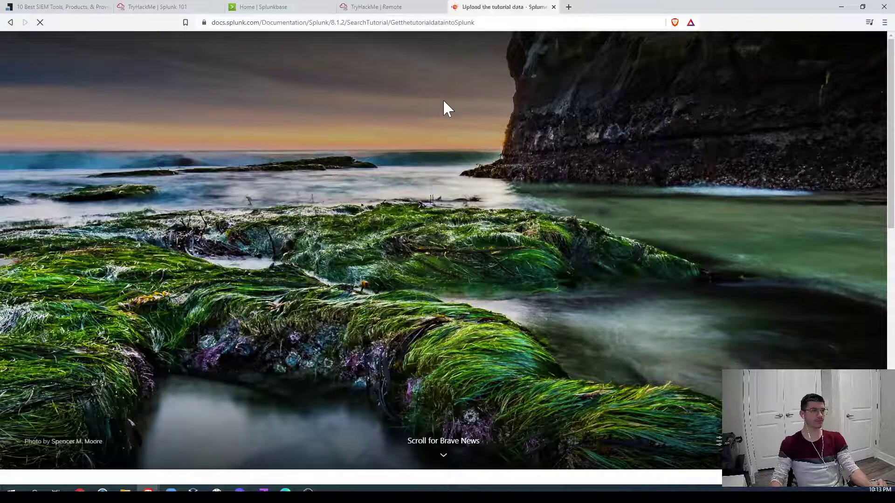
# Step: Read the tutorial's host instructions for Segment in path with segment number 1
pyautogui.scroll(-4, 485, 303)
pyautogui.scroll(4, 438, 279)
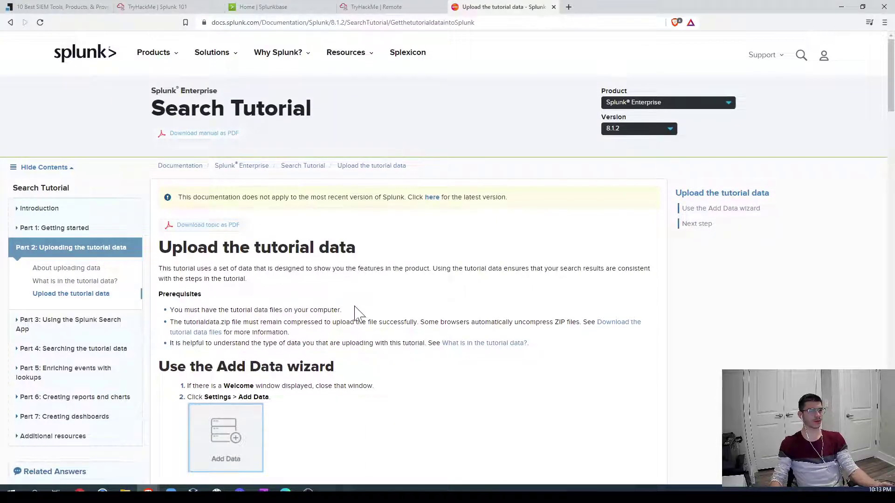
pyautogui.scroll(-6, 423, 334)
pyautogui.scroll(-10, 462, 319)
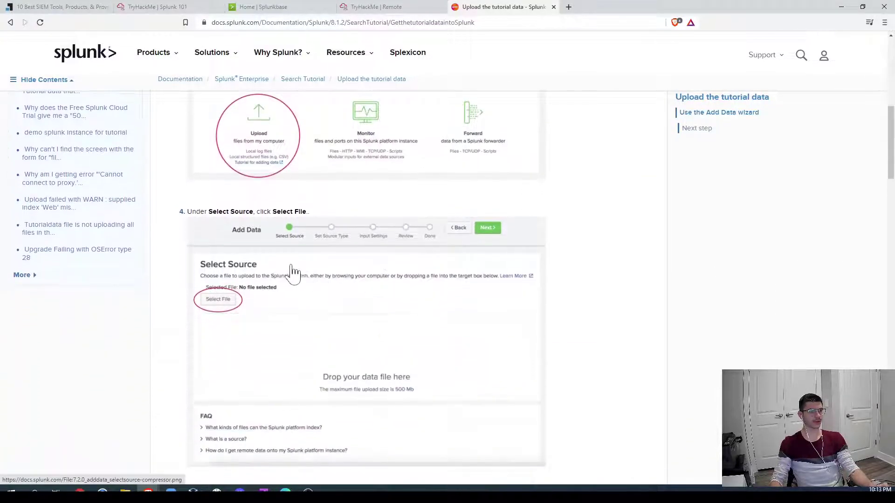
pyautogui.scroll(-5, 403, 278)
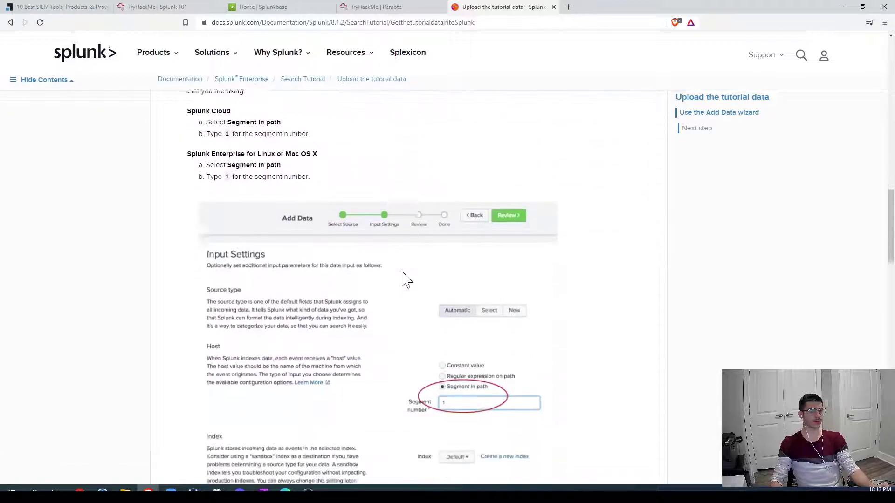
pyautogui.scroll(1, 383, 232)
pyautogui.scroll(1, 383, 231)
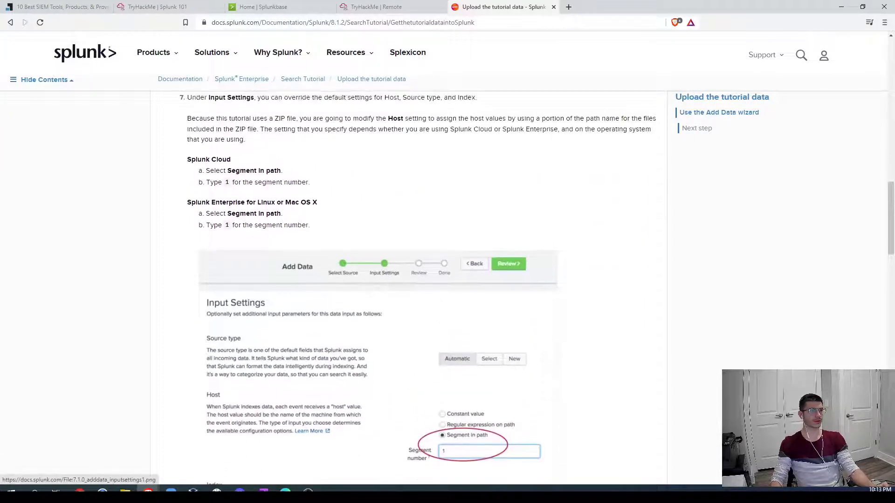
pyautogui.moveTo(257, 203); pyautogui.dragTo(312, 203)
pyautogui.moveTo(226, 213); pyautogui.dragTo(281, 214)
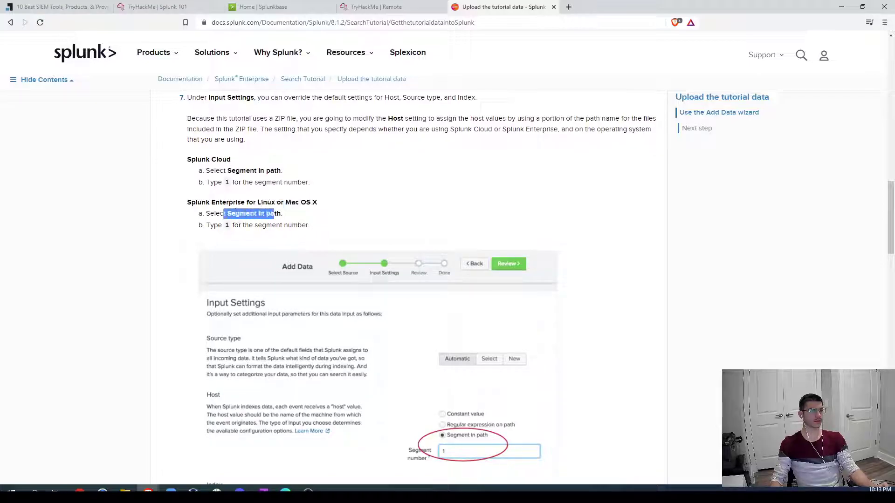
pyautogui.moveTo(222, 225); pyautogui.dragTo(230, 225)
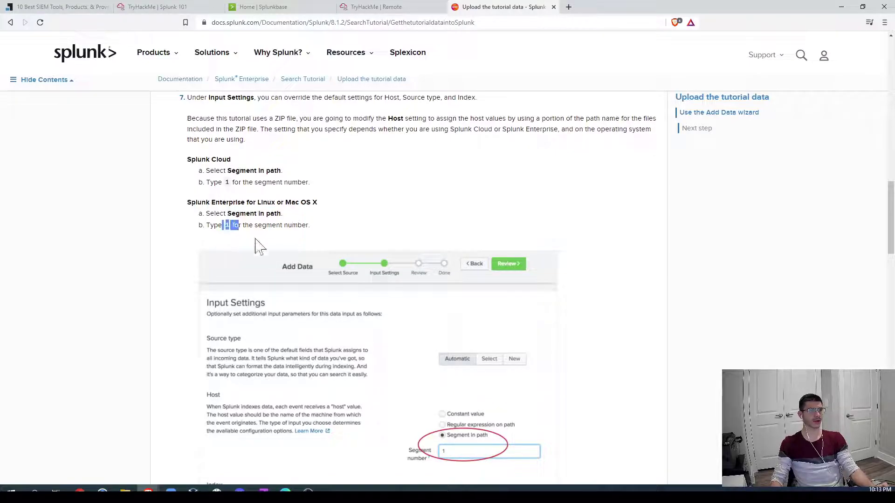
# Step: Select the Windows host regex \\(.*)\/ and return to the Splunk session
pyautogui.scroll(-8, 602, 310)
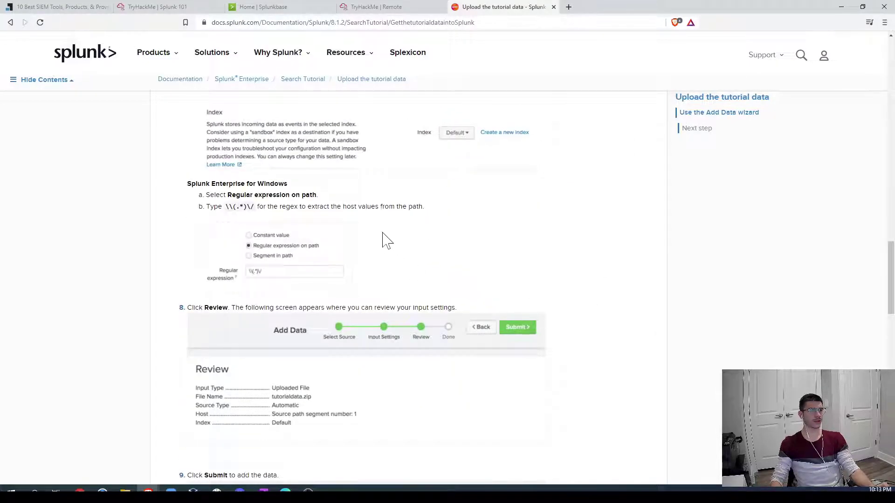
pyautogui.moveTo(223, 207); pyautogui.dragTo(254, 207)
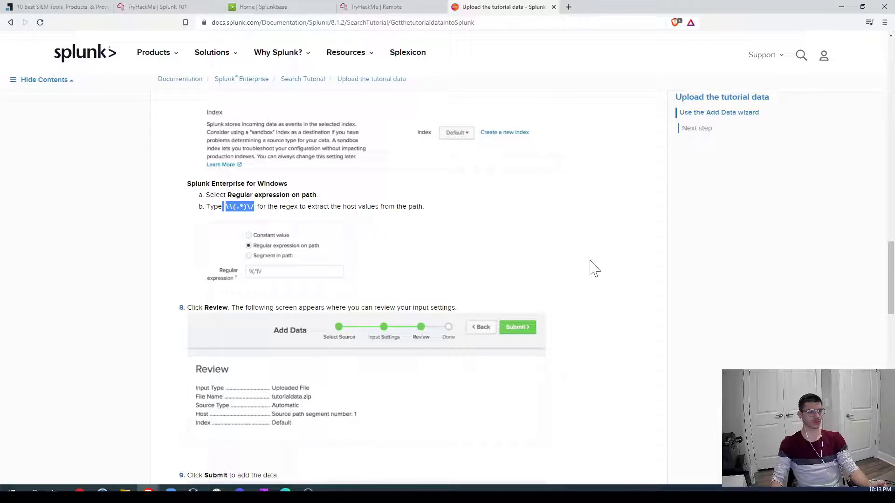
pyautogui.scroll(-5, 591, 268)
pyautogui.scroll(5, 590, 269)
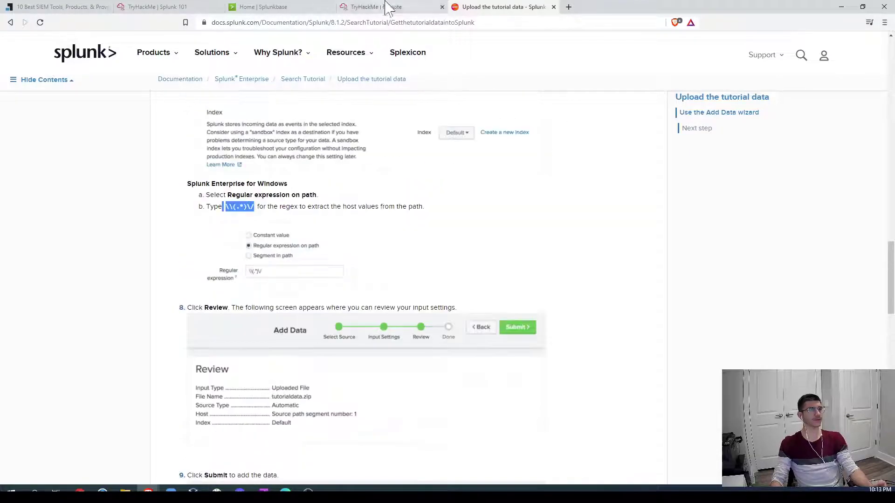
pyautogui.click(386, 7)
# Step: Enter the host path regex, review and submit the tutorialdata.zip upload, then start searching
pyautogui.click(514, 348)
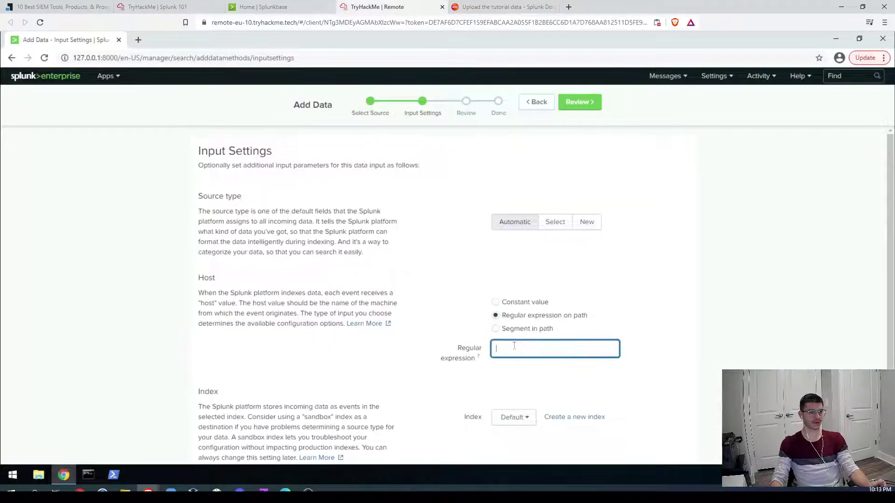
pyautogui.write('//(.*)/')
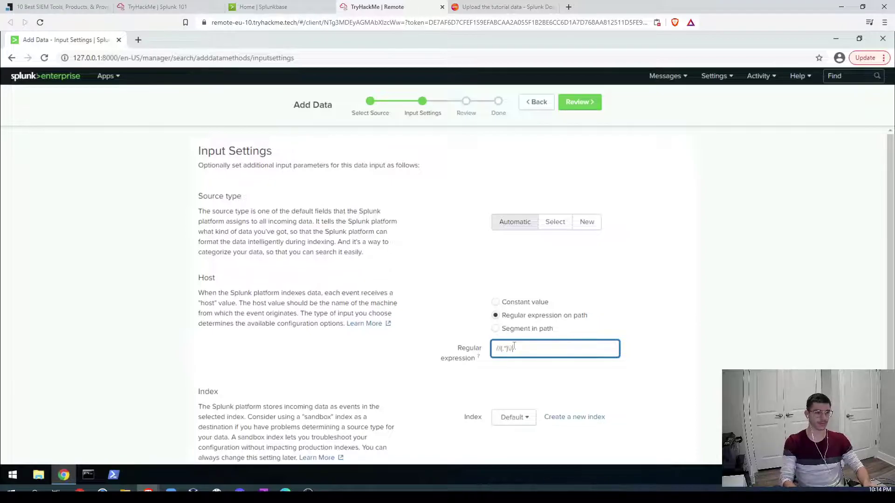
pyautogui.click(580, 103)
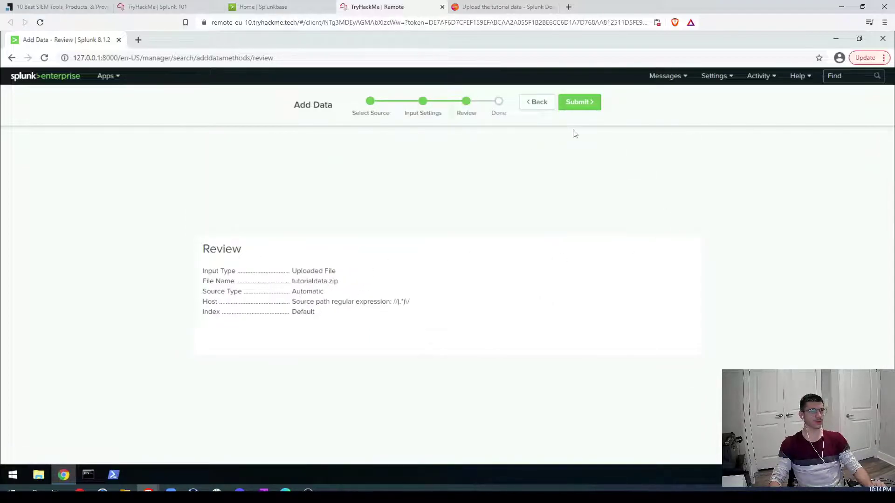
pyautogui.click(588, 103)
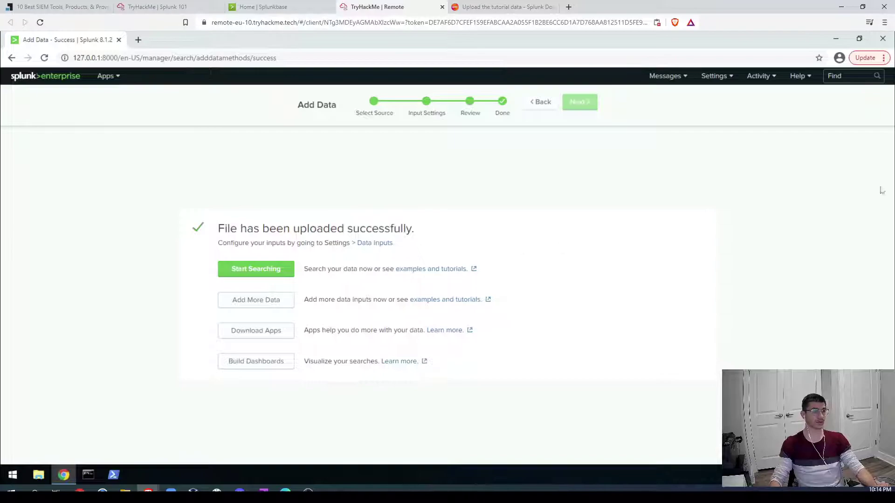
pyautogui.click(266, 271)
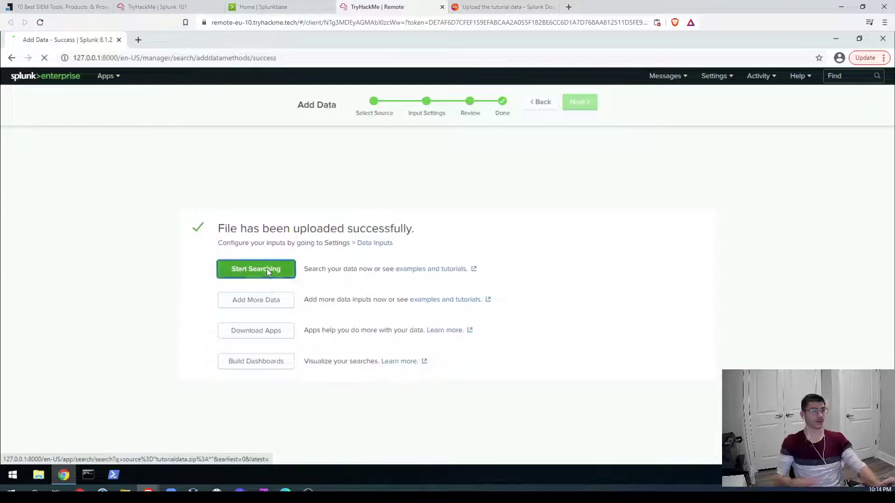
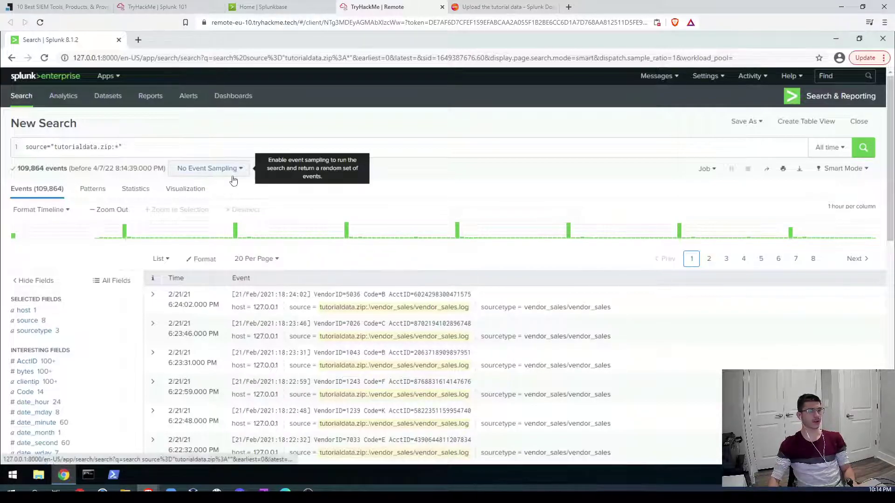
# Step: Confirm the 109,864 event count in Splunk and submit it as the Adding Data answer
pyautogui.click(161, 7)
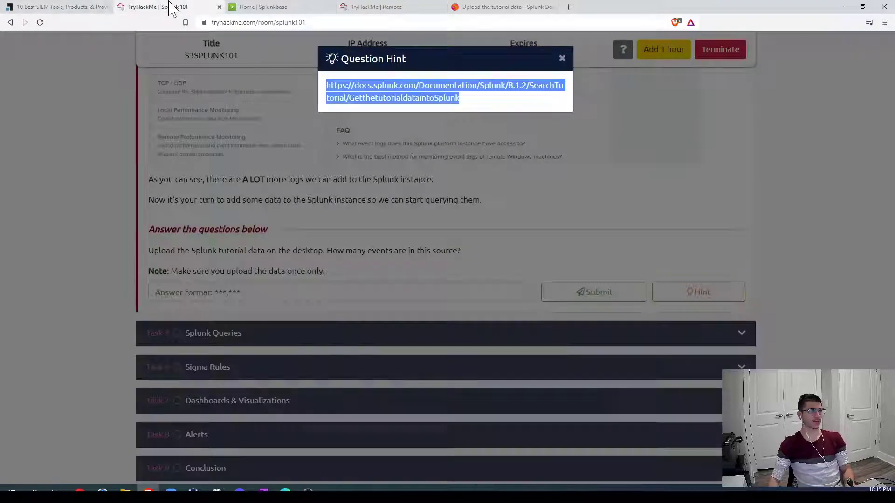
pyautogui.click(562, 58)
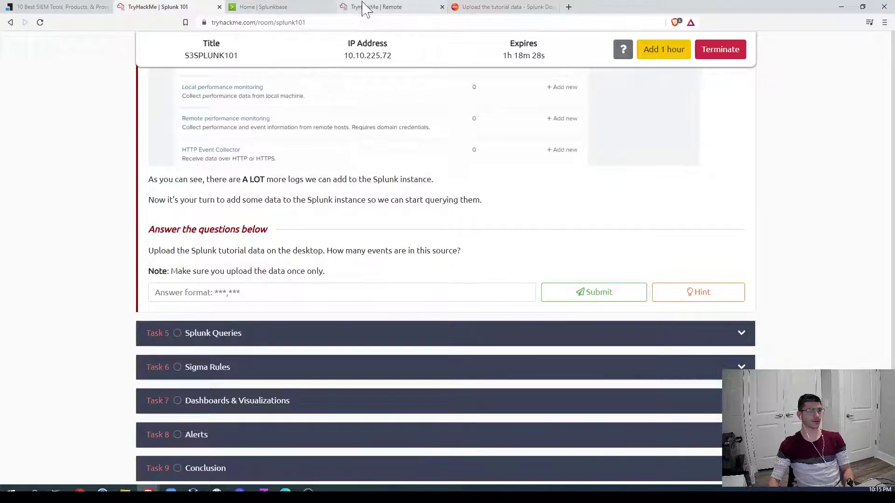
pyautogui.click(380, 8)
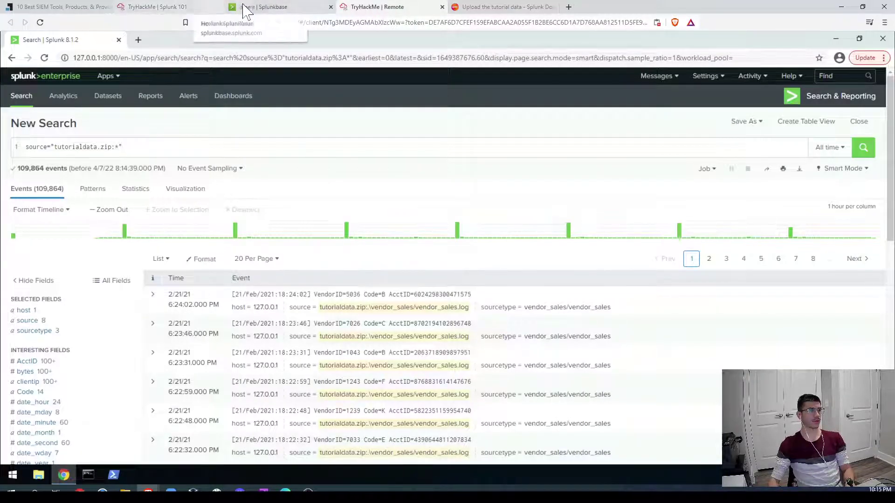
pyautogui.click(188, 9)
pyautogui.write('109')
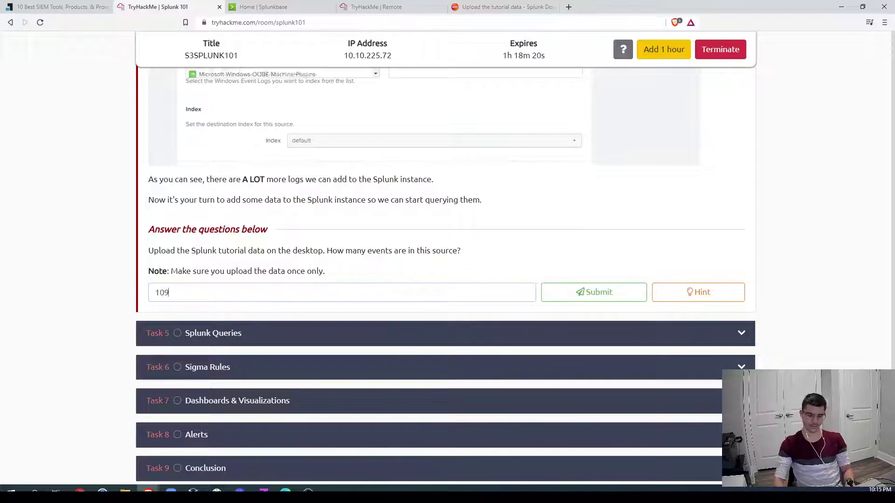
pyautogui.write(',864')
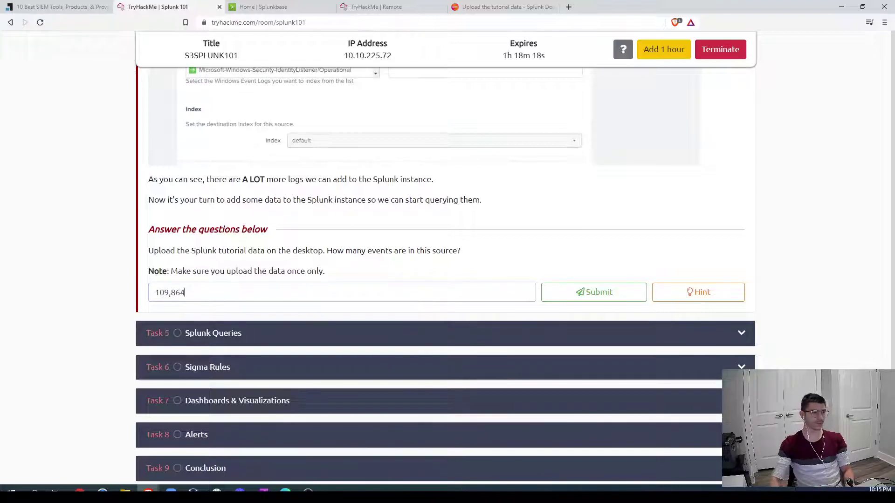
pyautogui.click(582, 297)
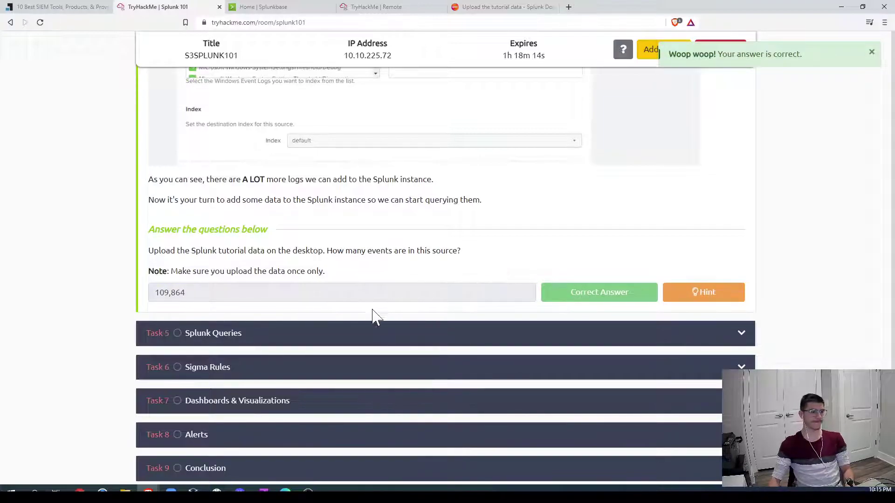
pyautogui.click(362, 333)
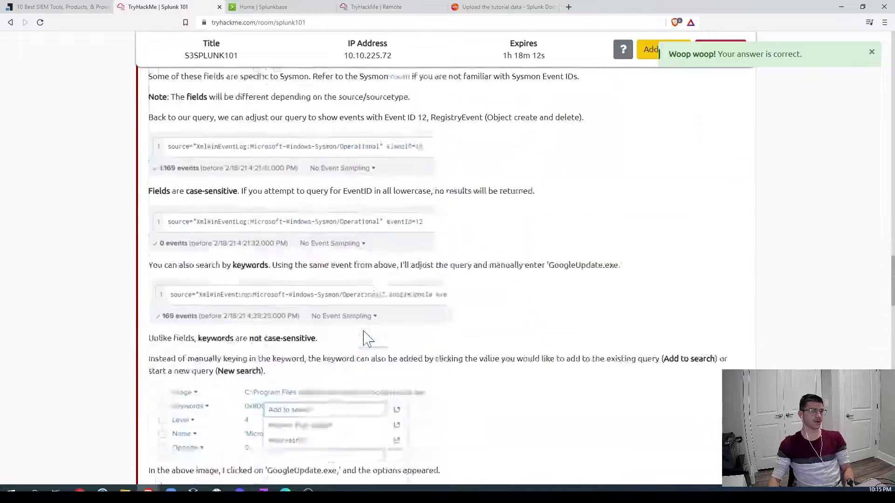
pyautogui.scroll(15, 479, 315)
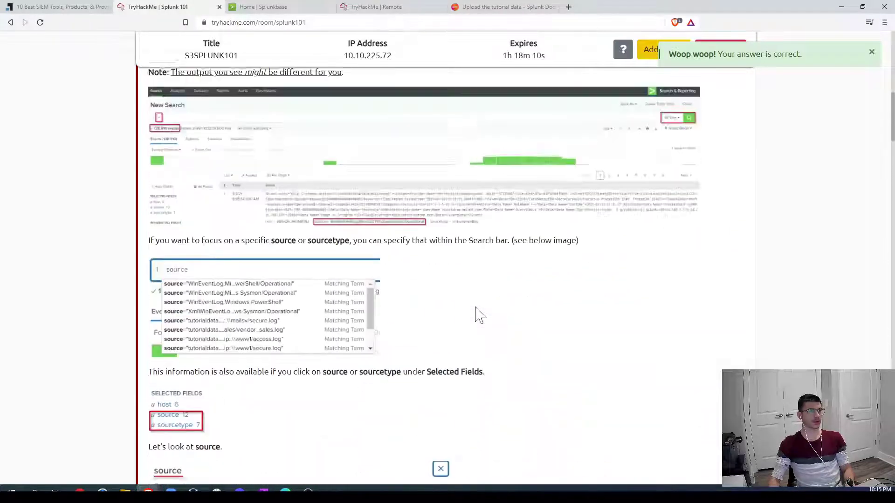
pyautogui.scroll(3, 480, 315)
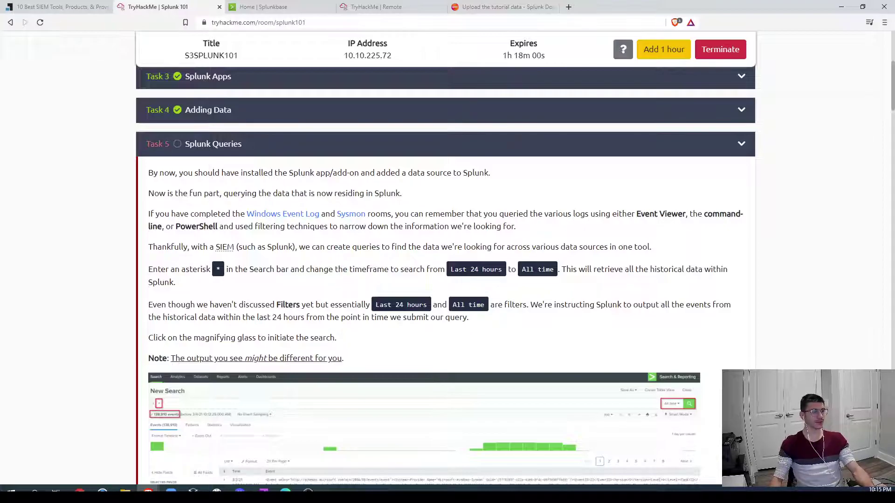
pyautogui.moveTo(211, 269); pyautogui.dragTo(224, 269)
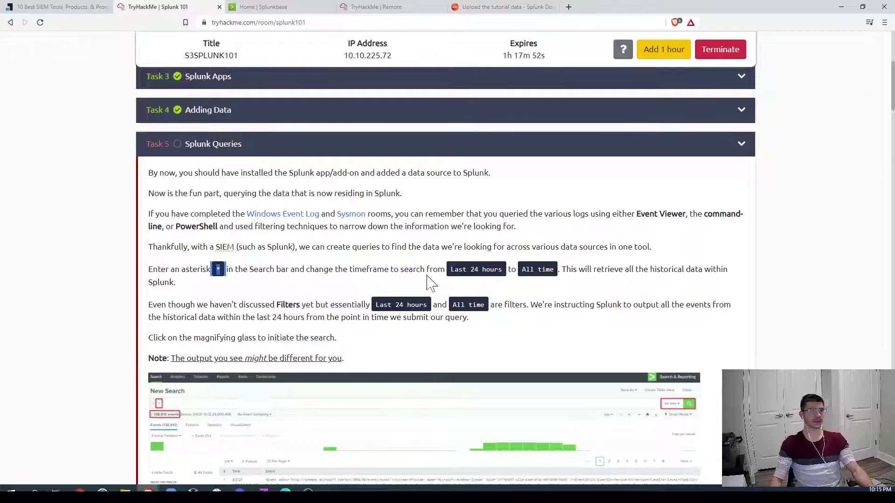
pyautogui.moveTo(449, 270); pyautogui.dragTo(502, 271)
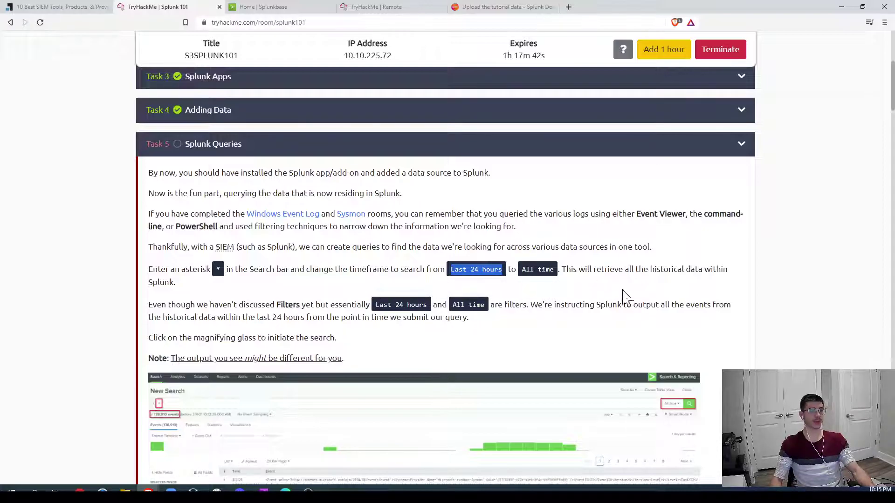
pyautogui.scroll(-1, 643, 299)
pyautogui.scroll(-1, 727, 281)
pyautogui.scroll(-1, 727, 281)
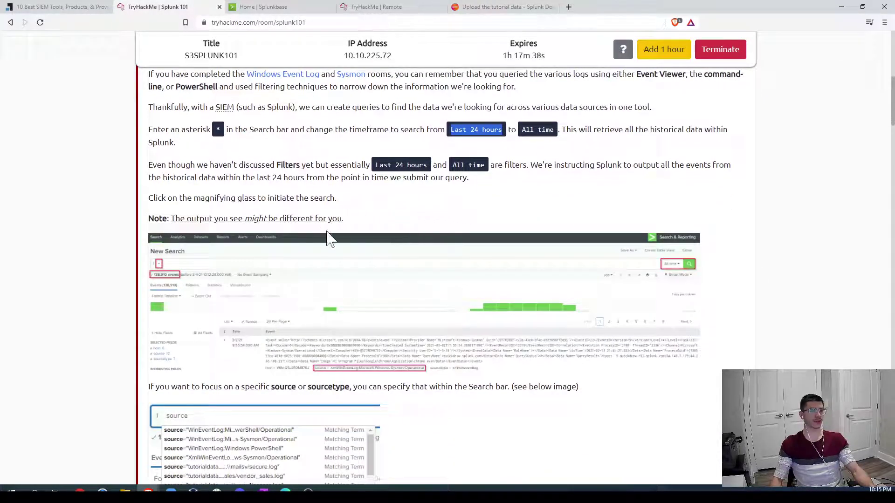
pyautogui.scroll(-3, 379, 216)
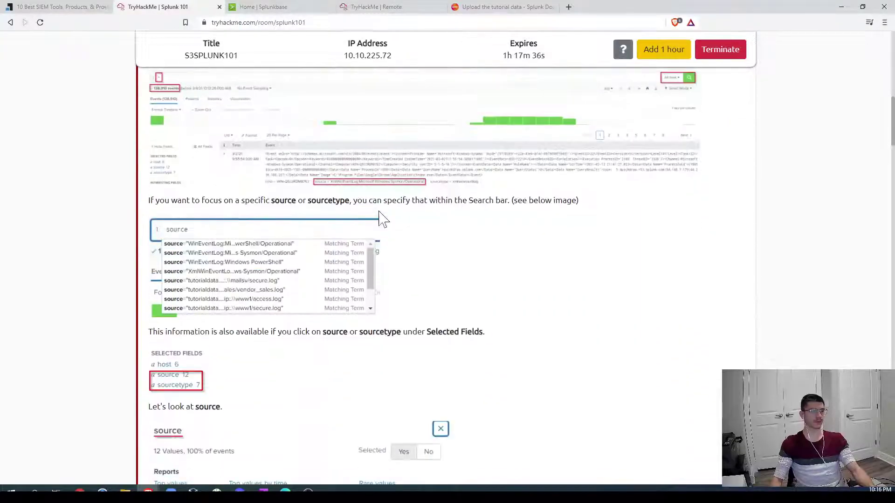
pyautogui.scroll(2, 321, 291)
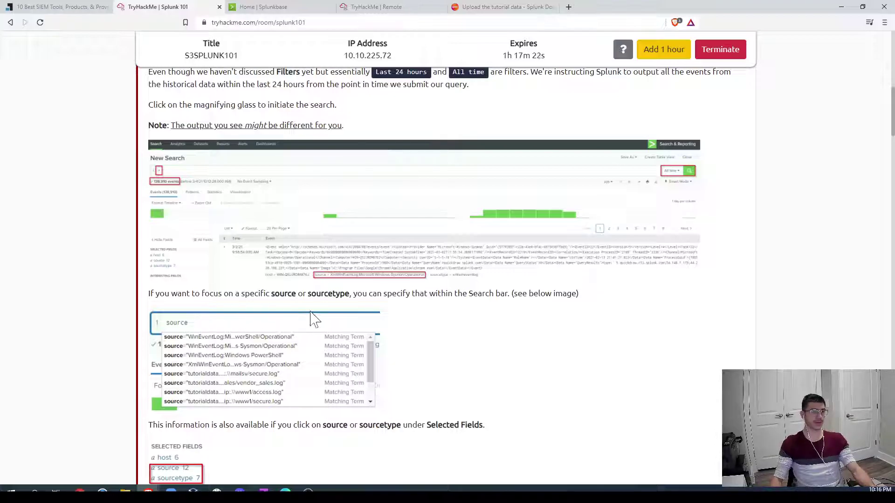
pyautogui.moveTo(312, 293); pyautogui.dragTo(353, 294)
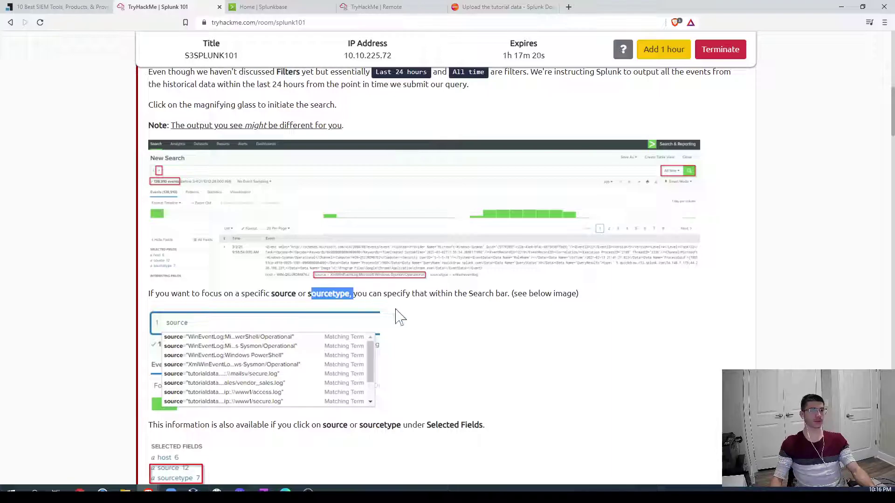
pyautogui.scroll(-4, 529, 314)
pyautogui.scroll(-3, 532, 314)
pyautogui.scroll(1, 531, 313)
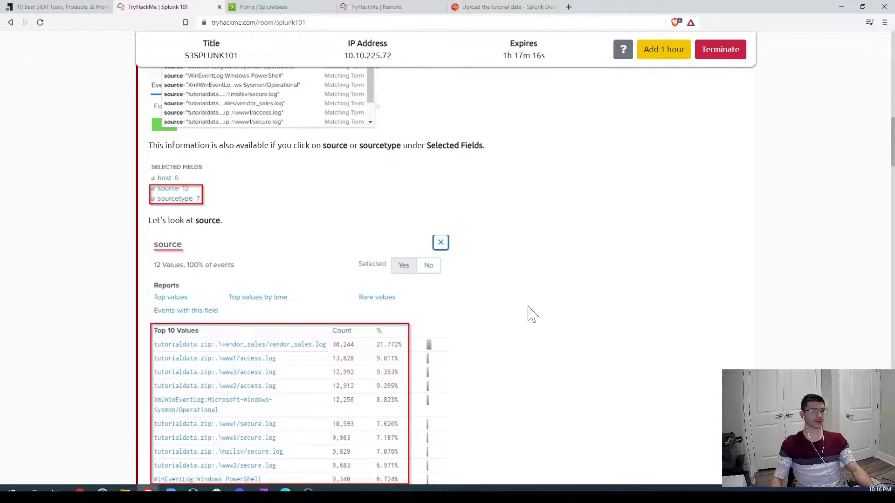
# Step: Read through the room's Sysmon query examples, highlighting the Sysmon source query
pyautogui.scroll(-3, 531, 313)
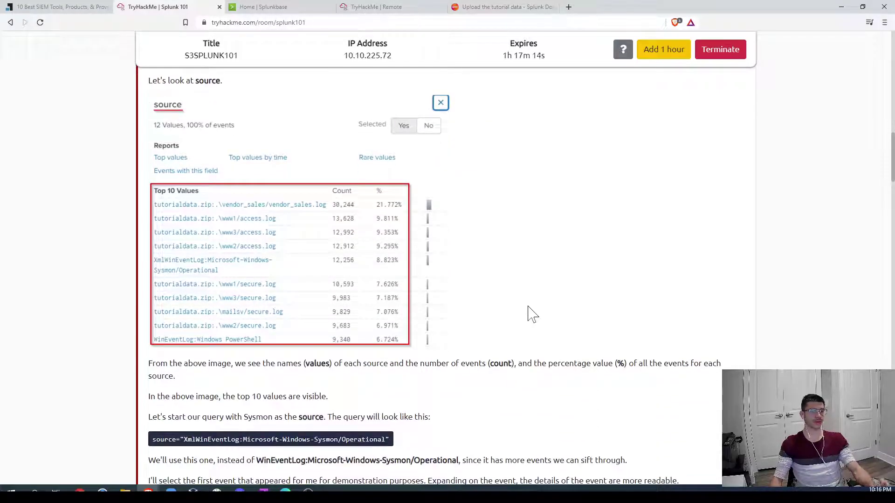
pyautogui.scroll(-1, 531, 314)
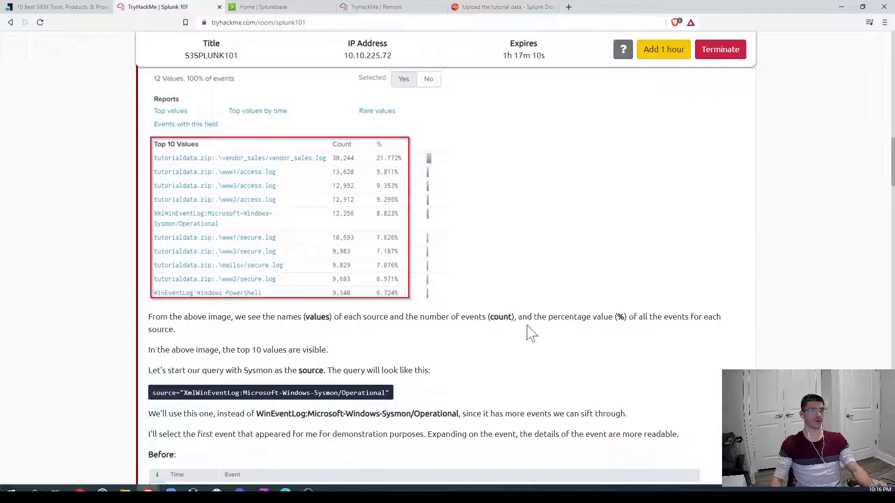
pyautogui.scroll(-3, 532, 333)
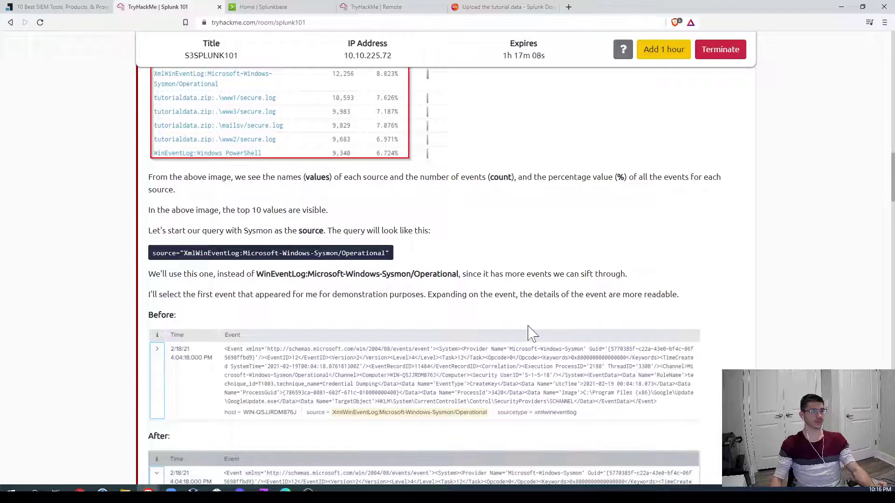
pyautogui.scroll(-3, 531, 333)
pyautogui.scroll(4, 532, 334)
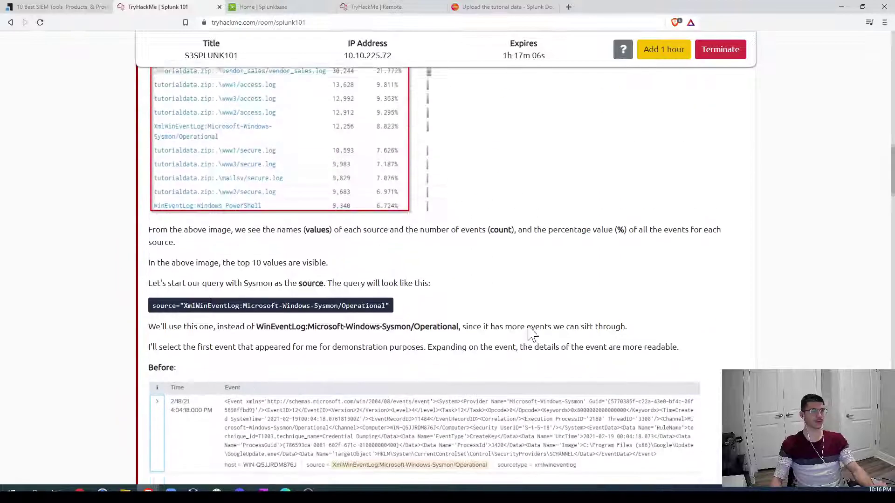
pyautogui.scroll(4, 531, 333)
pyautogui.scroll(7, 531, 333)
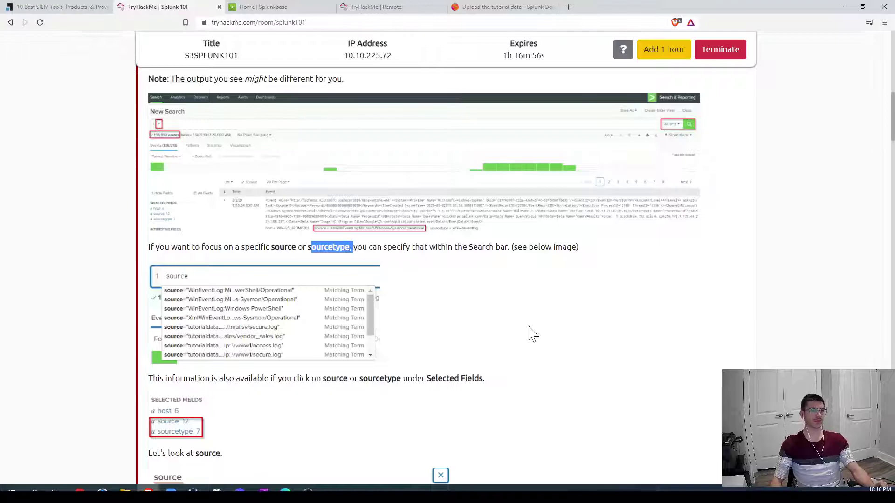
pyautogui.scroll(5, 405, 292)
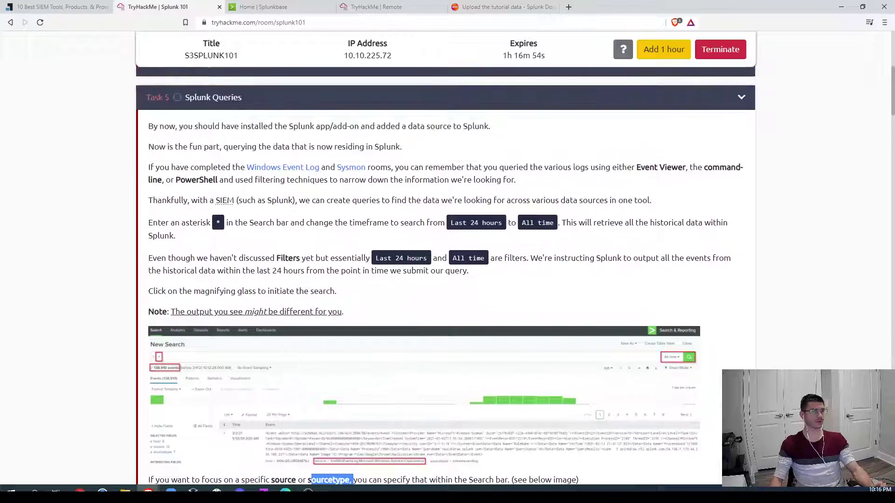
pyautogui.scroll(-6, 441, 292)
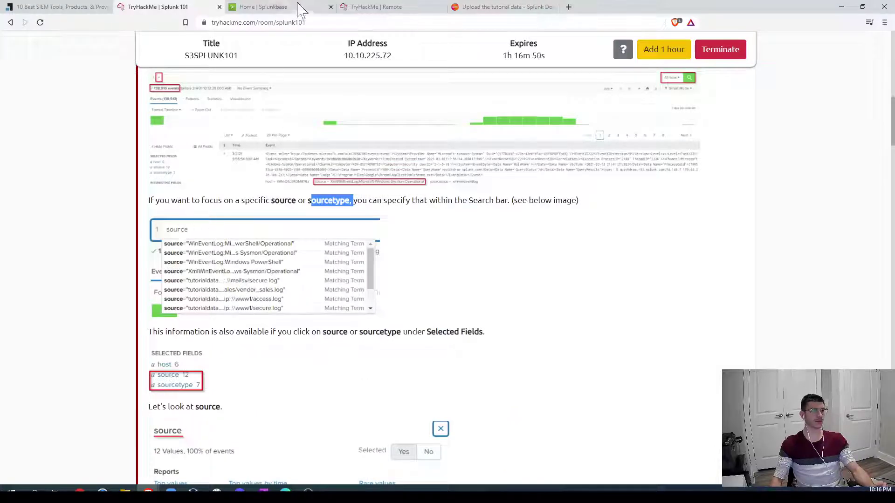
pyautogui.scroll(-2, 271, 356)
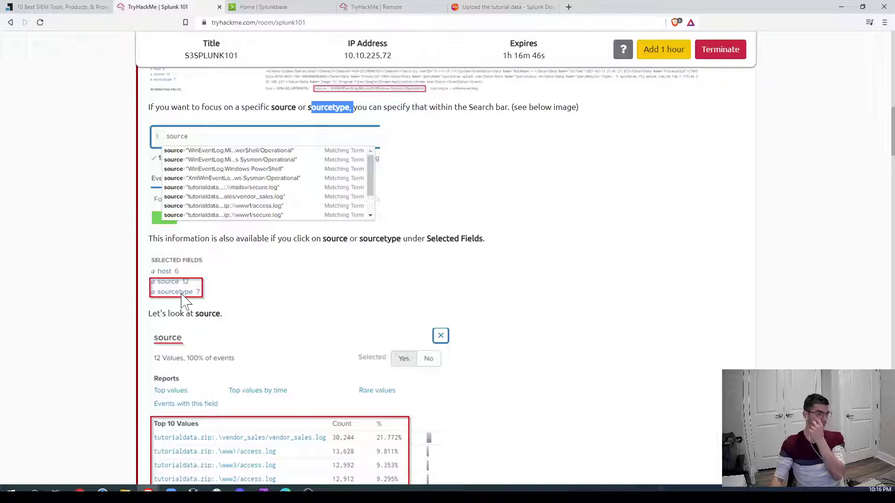
pyautogui.scroll(-3, 184, 300)
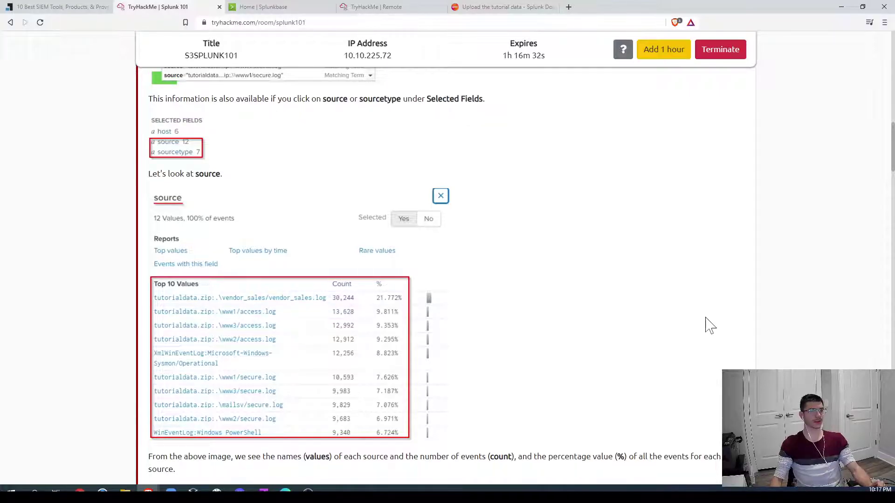
pyautogui.scroll(-4, 705, 322)
pyautogui.scroll(2, 707, 323)
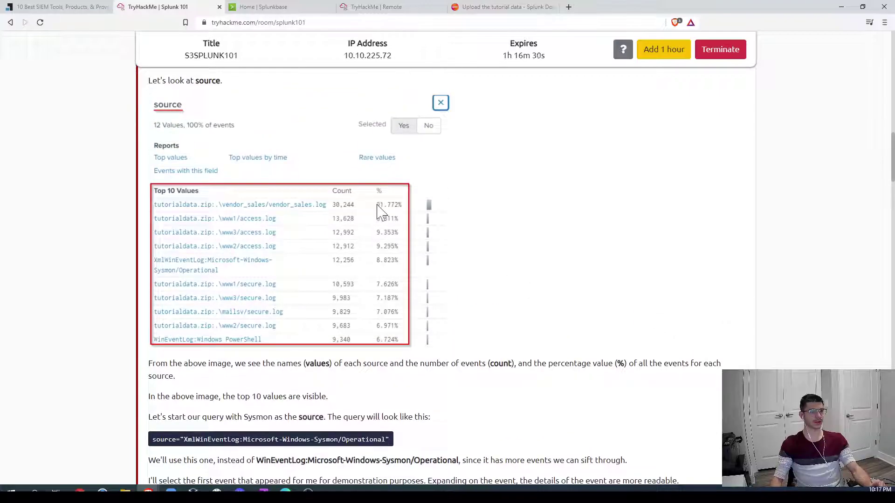
pyautogui.scroll(-1, 560, 376)
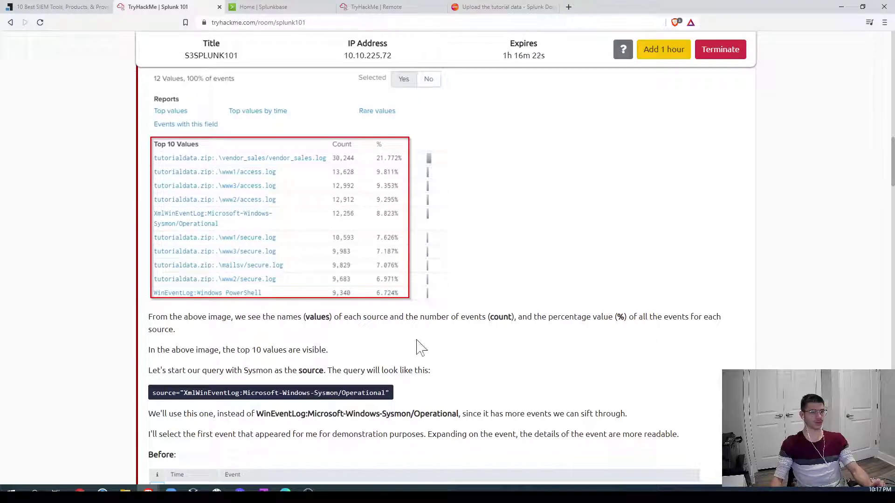
pyautogui.scroll(-3, 417, 343)
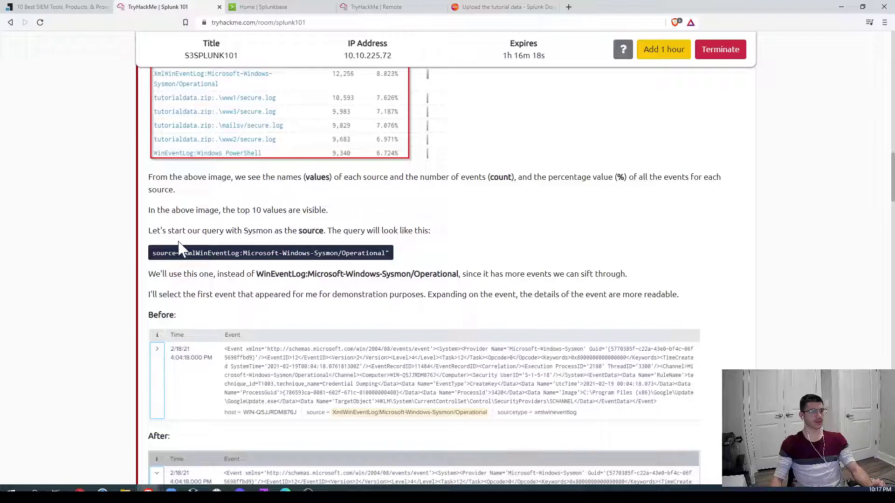
pyautogui.moveTo(151, 253); pyautogui.dragTo(394, 261)
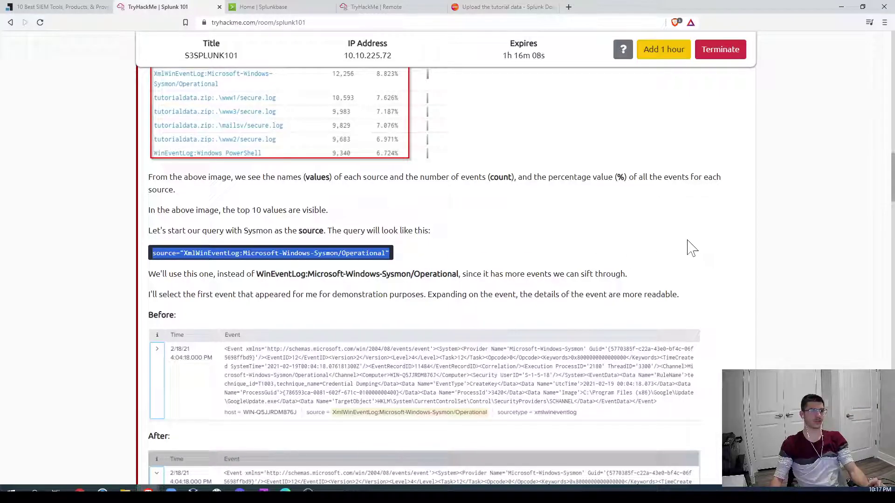
# Step: Return to the remote machine's Splunk search for the tutorial data
pyautogui.scroll(-2, 752, 311)
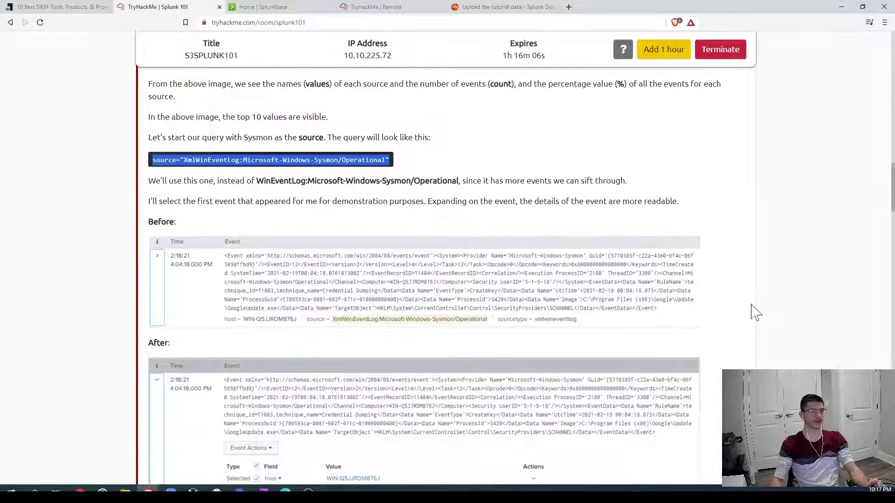
pyautogui.scroll(-10, 754, 311)
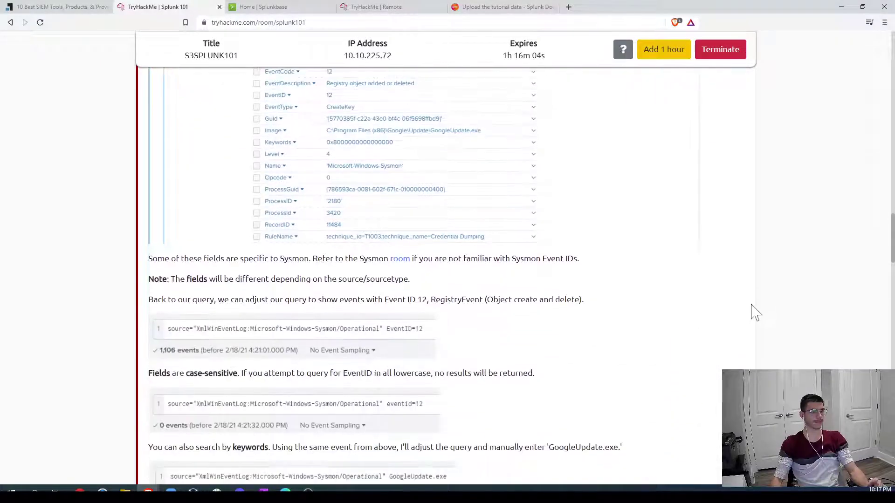
pyautogui.scroll(2, 755, 312)
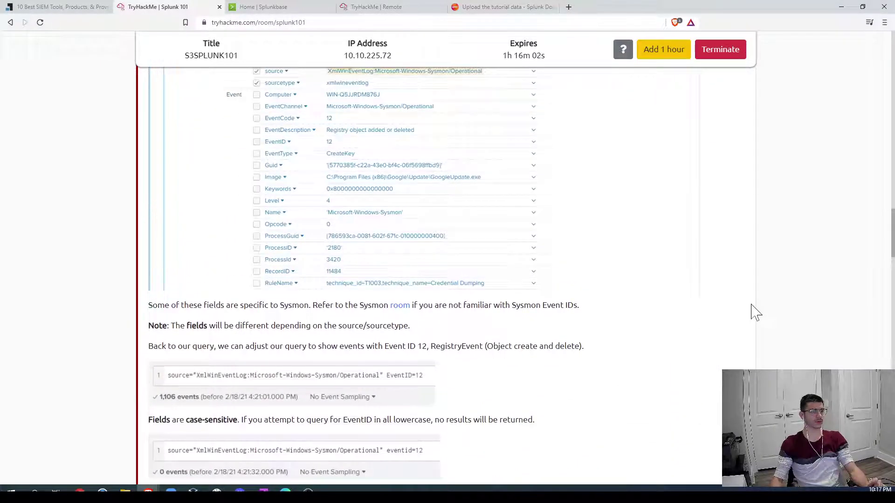
pyautogui.click(375, 7)
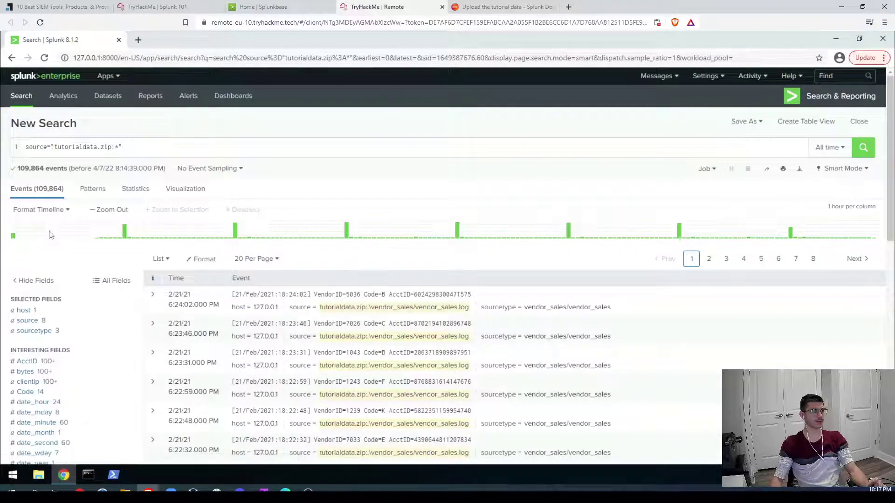
# Step: Review the event sources, then replace the query with * to search all events
pyautogui.click(28, 321)
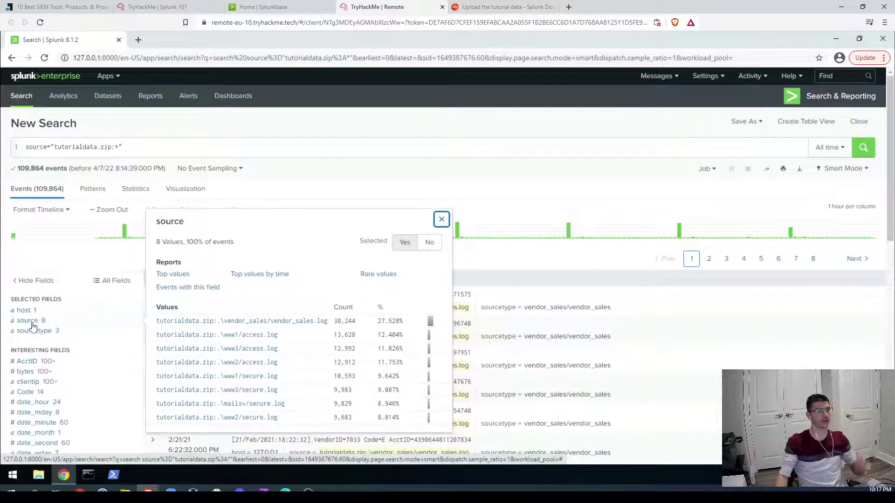
pyautogui.scroll(-2, 294, 355)
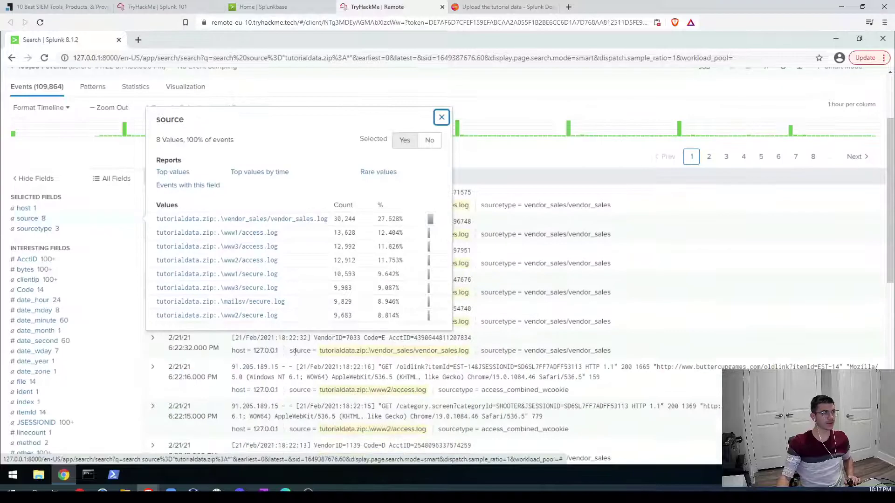
pyautogui.scroll(2, 291, 287)
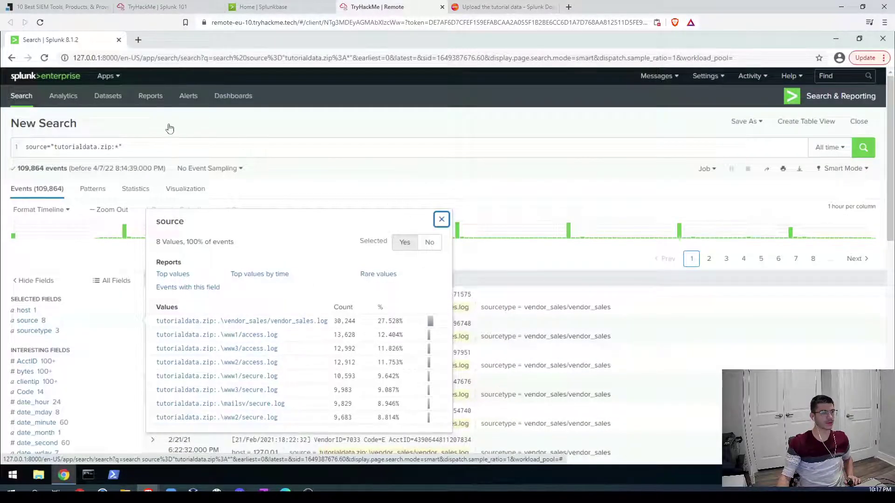
pyautogui.click(442, 219)
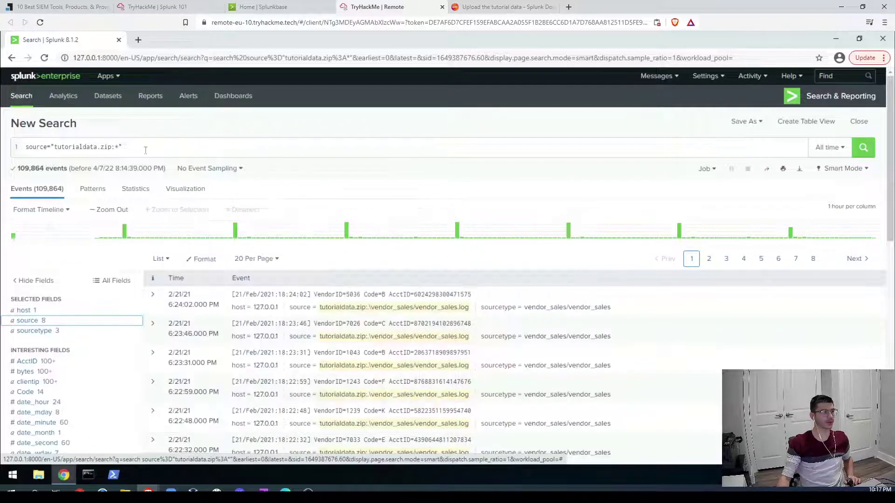
pyautogui.moveTo(123, 146); pyautogui.dragTo(27, 147)
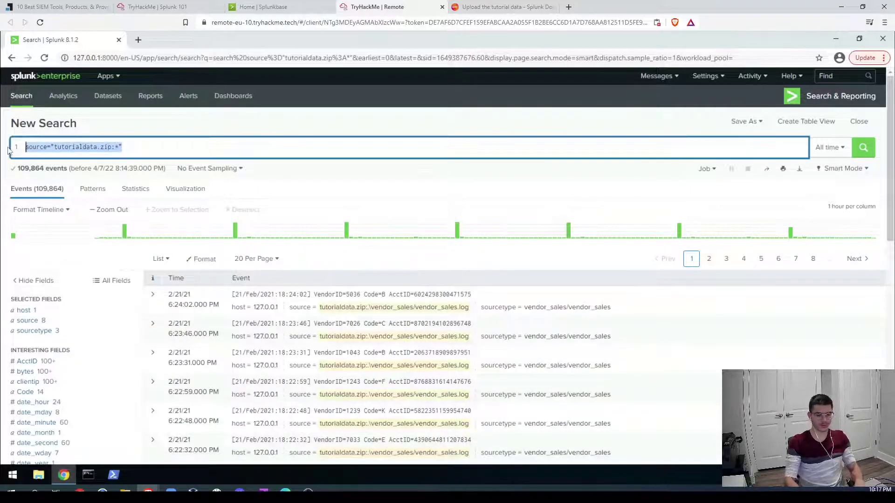
pyautogui.press('BackSpace')
pyautogui.write('8')
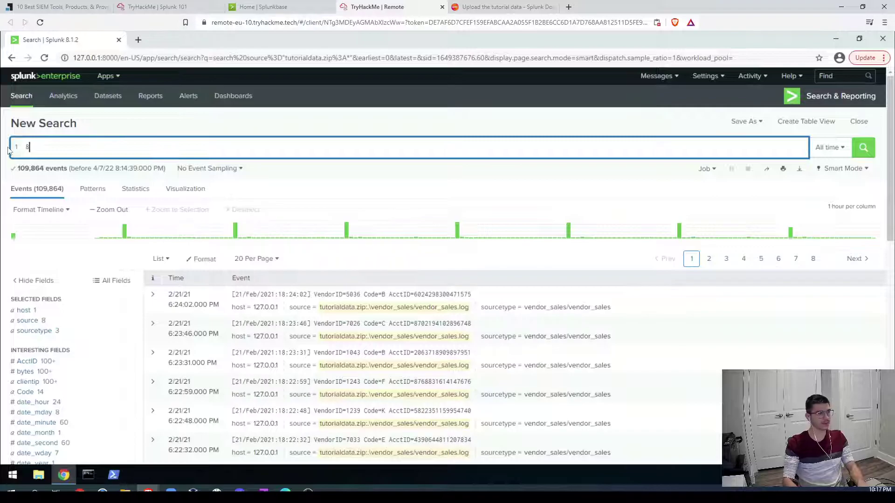
pyautogui.press('BackSpace')
pyautogui.write('*')
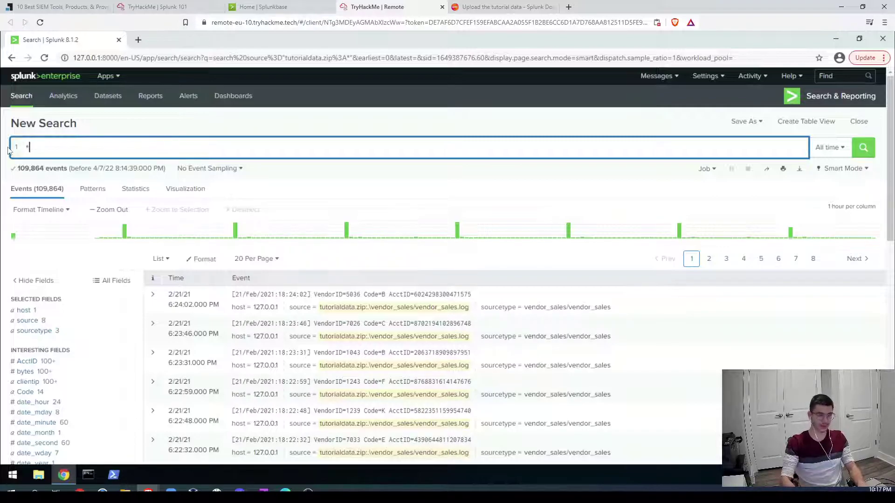
pyautogui.press('Return')
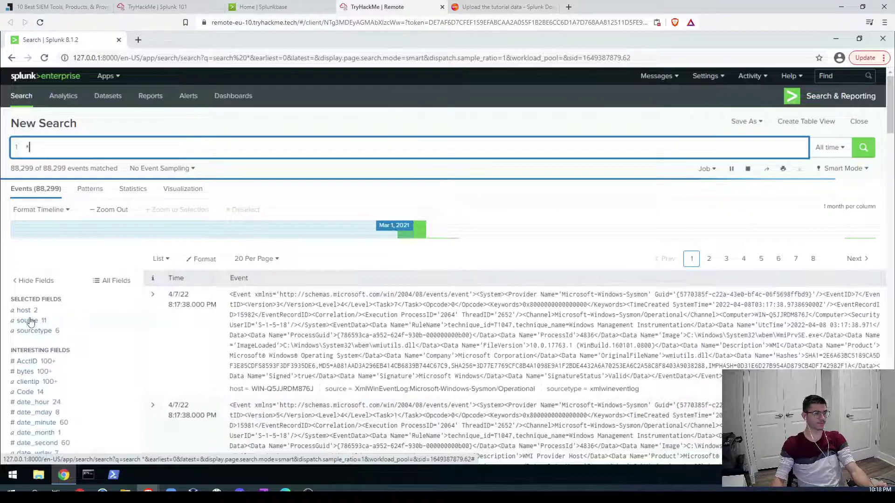
# Step: Filter to the XmlWinEventLog:Microsoft-Windows-Sysmon/Operational source, noting its 15,970 events
pyautogui.click(29, 321)
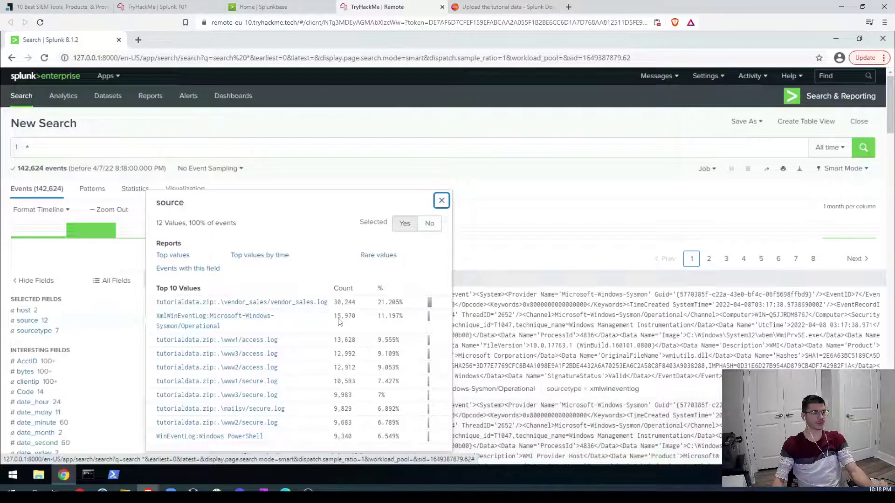
pyautogui.moveTo(333, 321); pyautogui.dragTo(352, 316)
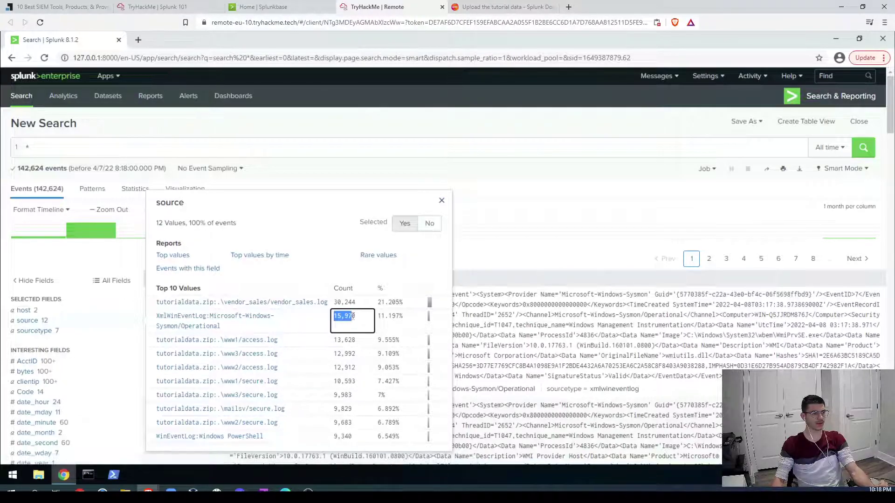
pyautogui.scroll(-2, 254, 395)
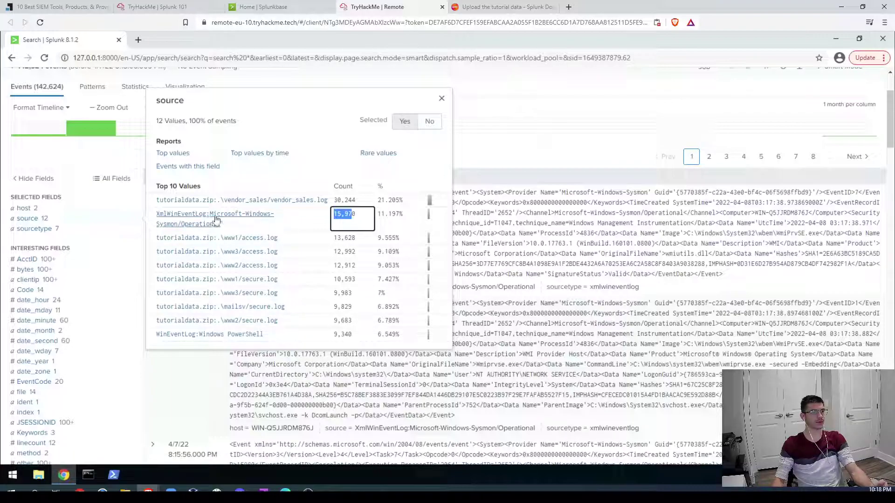
pyautogui.click(200, 218)
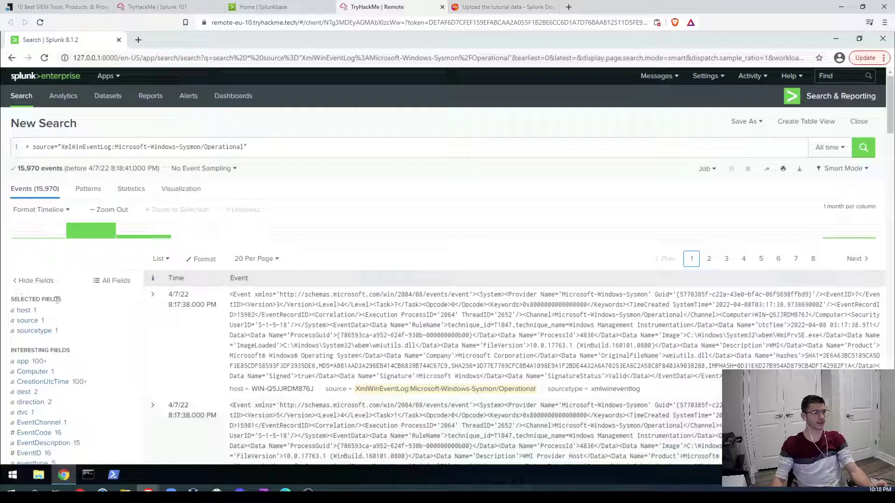
# Step: Verify sourcetype is xmlwineventlog for all Sysmon events, then list all available fields
pyautogui.click(40, 331)
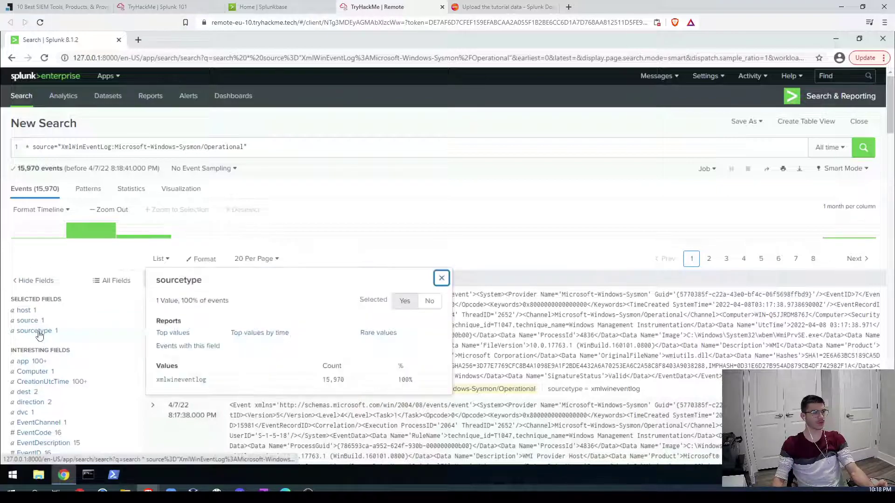
pyautogui.click(441, 278)
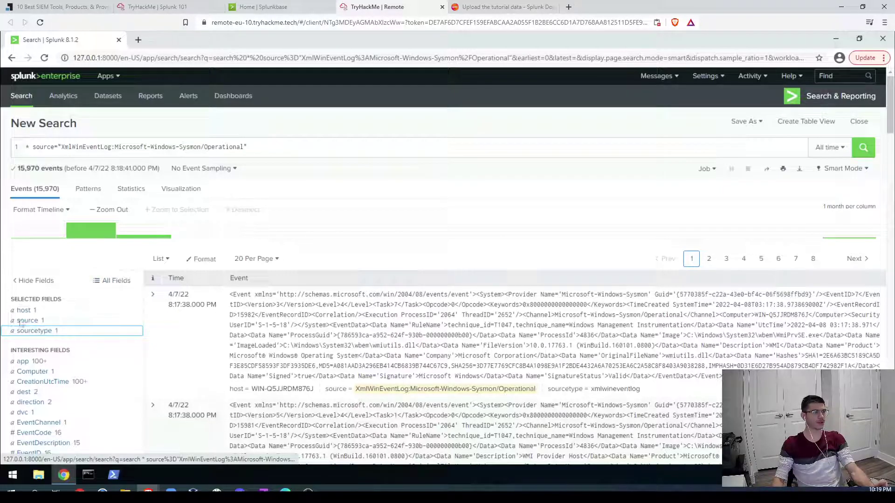
pyautogui.click(110, 282)
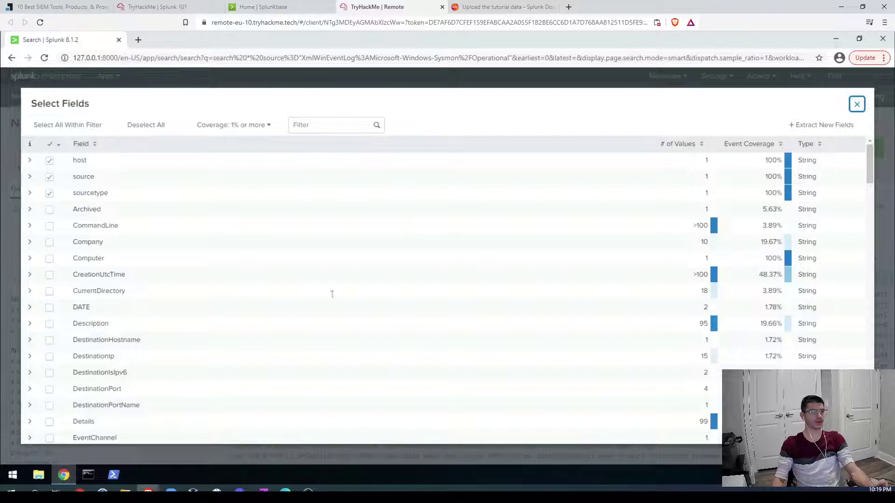
# Step: Set the Hashes interesting field to Selected so its value appears under each event
pyautogui.click(857, 105)
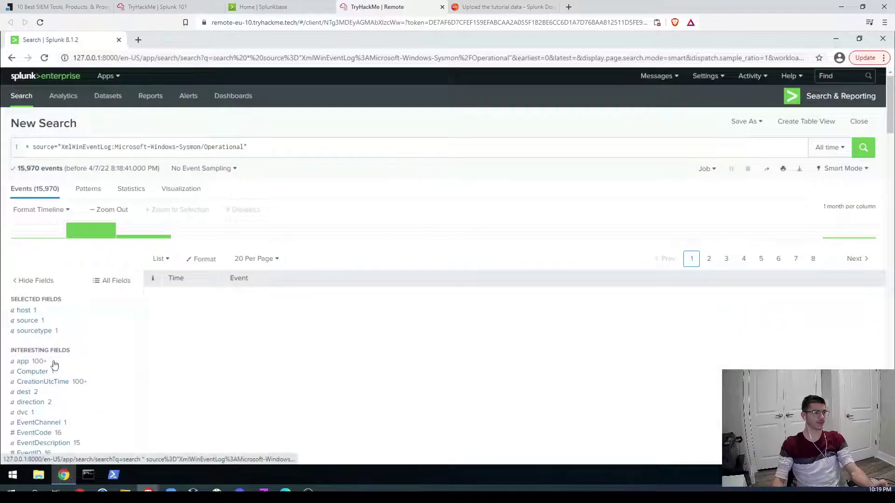
pyautogui.scroll(-3, 43, 369)
pyautogui.scroll(-3, 30, 402)
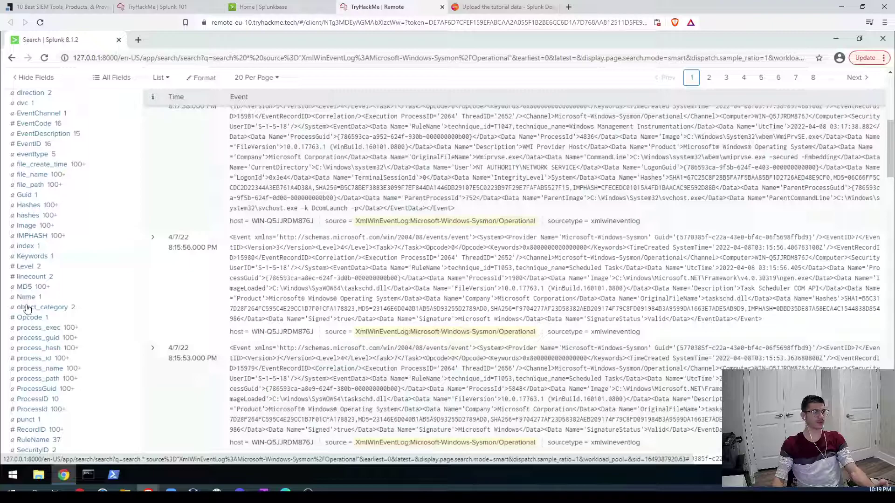
pyautogui.click(28, 206)
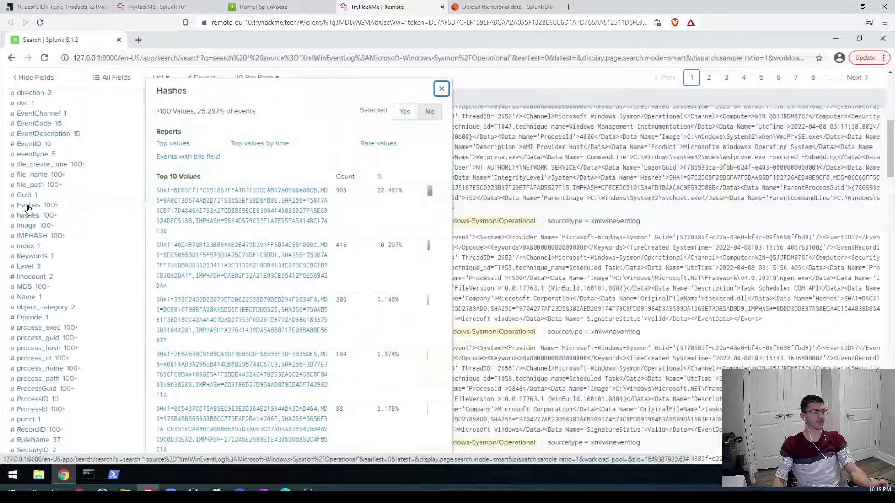
pyautogui.click(405, 114)
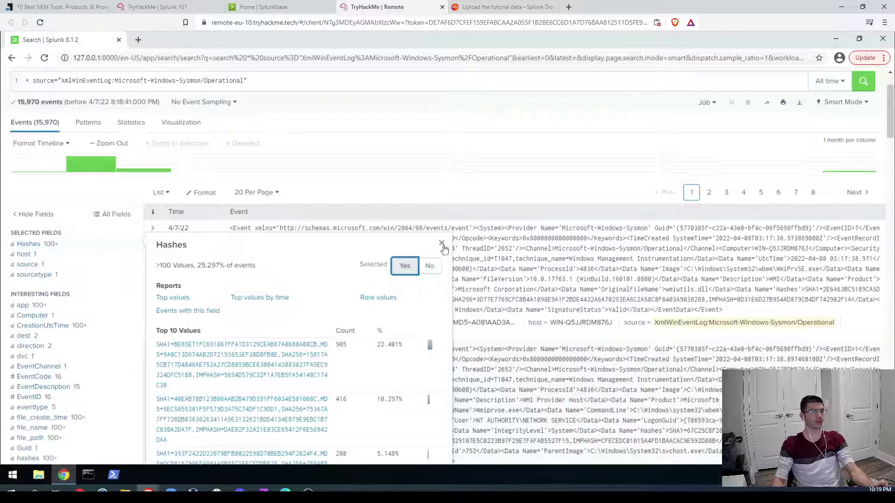
pyautogui.click(442, 243)
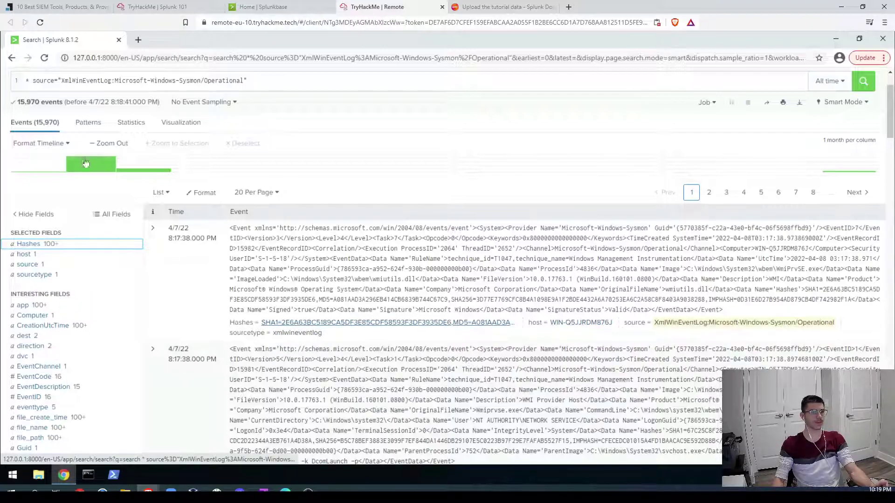
pyautogui.click(149, 6)
pyautogui.scroll(10, 291, 303)
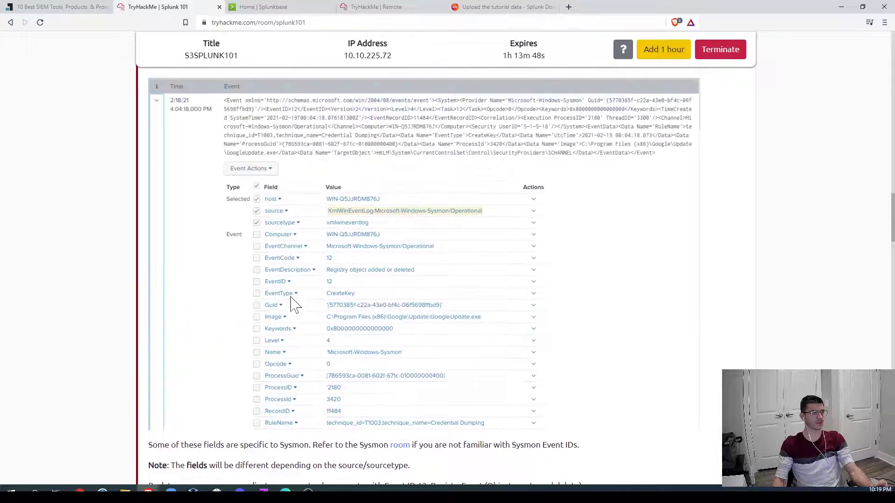
pyautogui.click(450, 292)
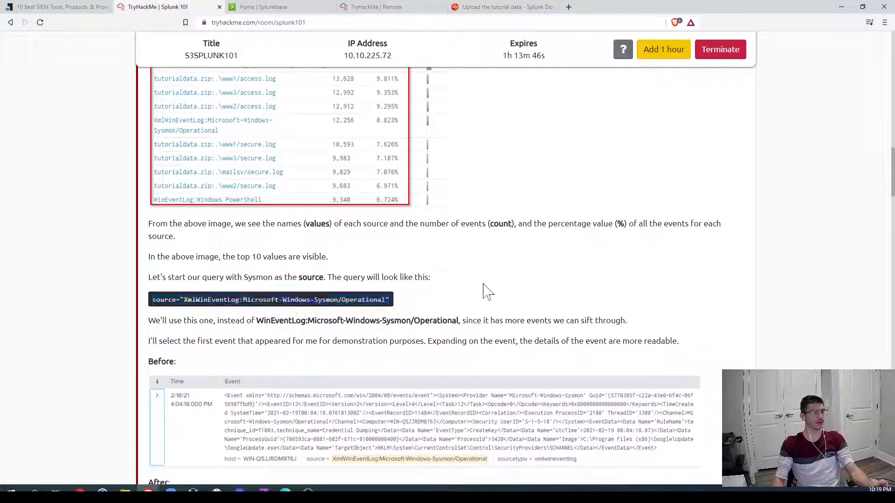
pyautogui.scroll(-10, 483, 294)
pyautogui.scroll(-3, 454, 299)
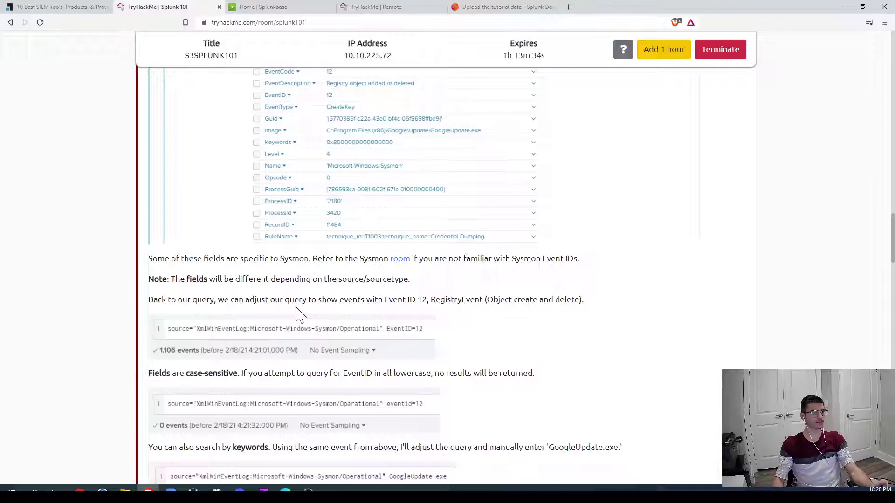
pyautogui.scroll(-1, 352, 312)
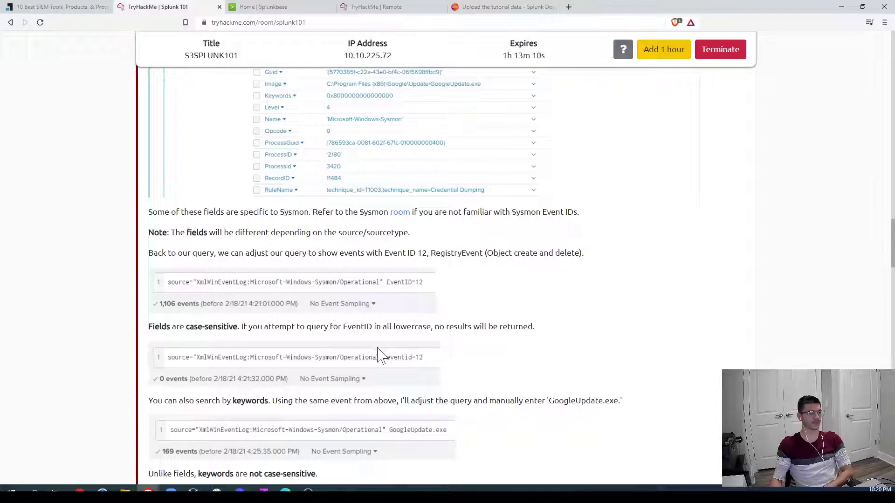
pyautogui.moveTo(391, 282); pyautogui.dragTo(420, 292)
pyautogui.scroll(3, 419, 291)
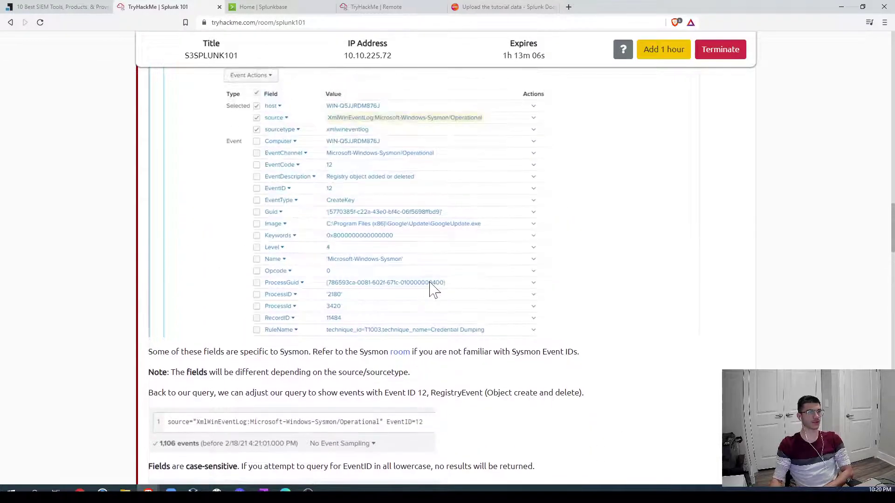
pyautogui.click(373, 8)
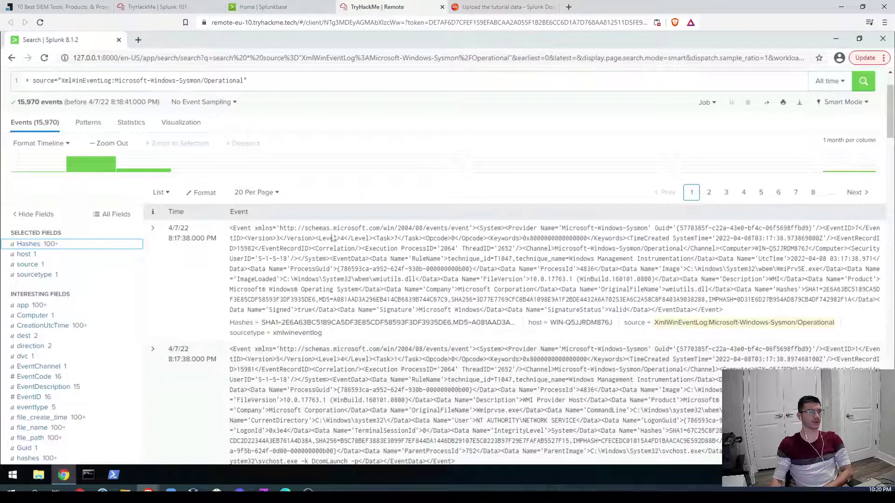
pyautogui.click(153, 227)
pyautogui.scroll(-4, 303, 280)
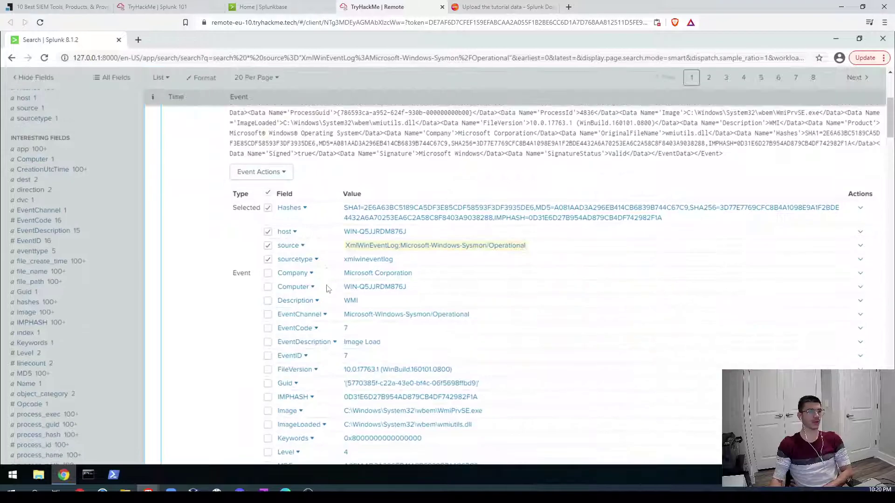
pyautogui.scroll(-2, 280, 223)
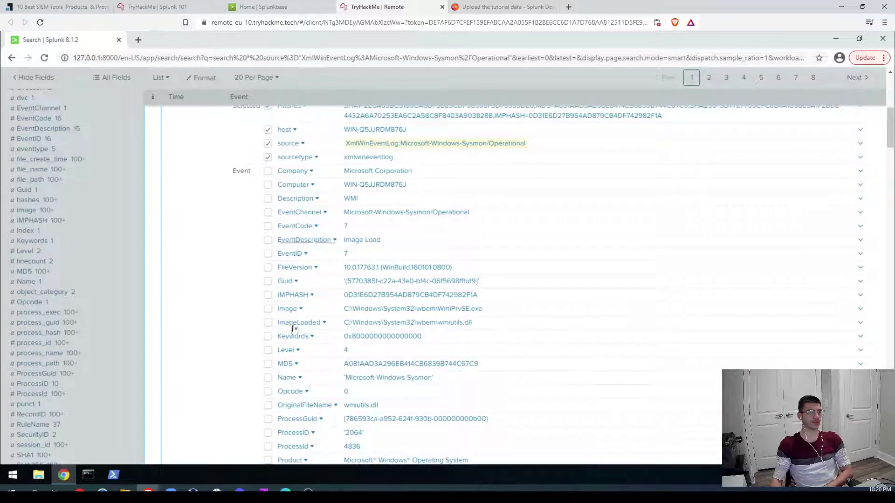
pyautogui.scroll(-2, 286, 392)
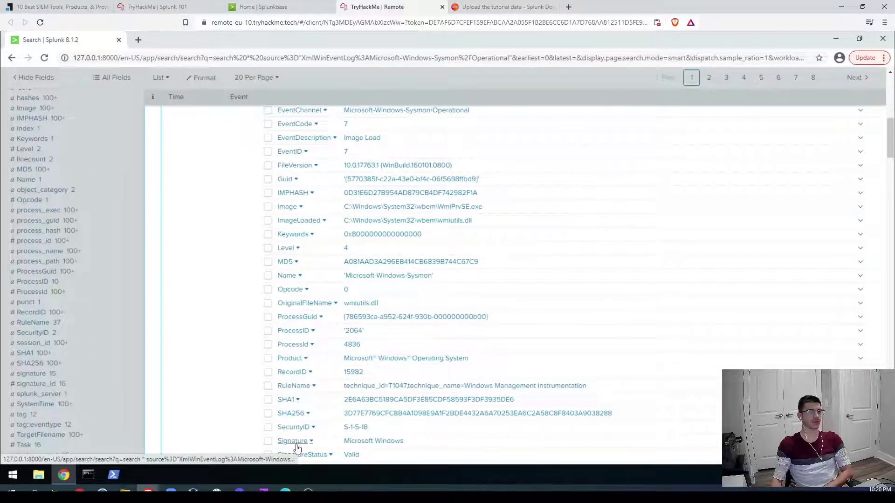
pyautogui.scroll(-1, 303, 442)
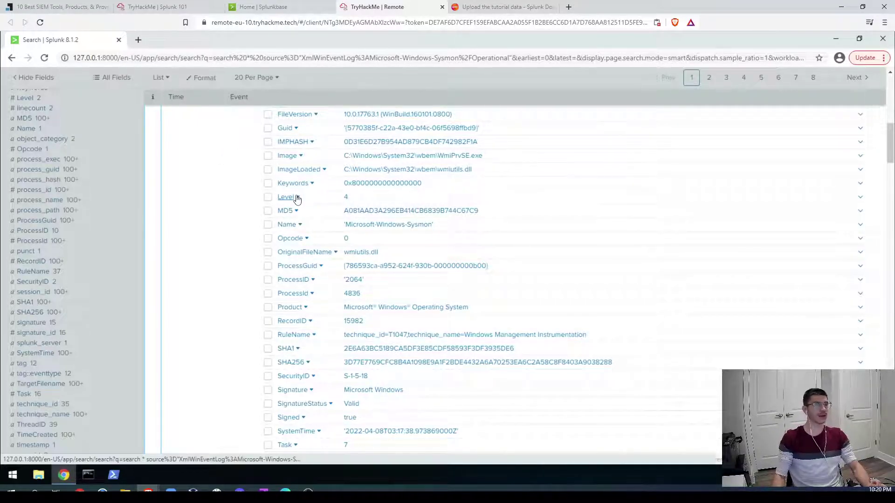
pyautogui.scroll(5, 297, 199)
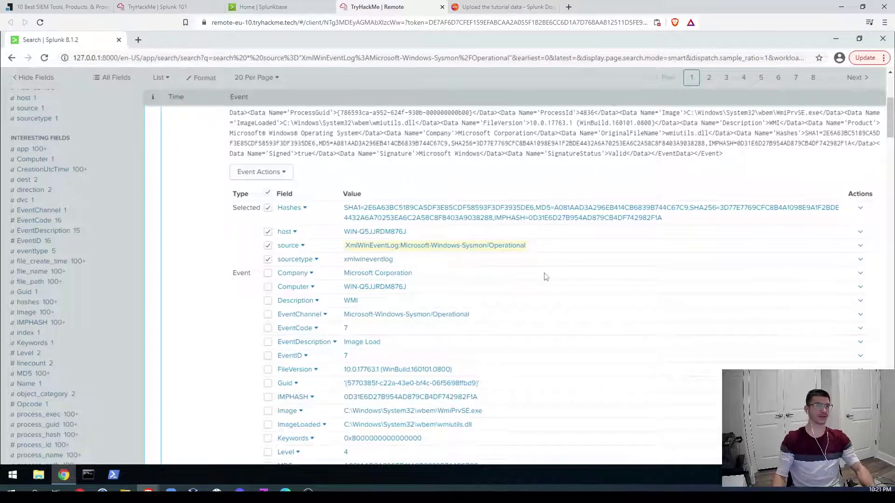
pyautogui.scroll(5, 270, 260)
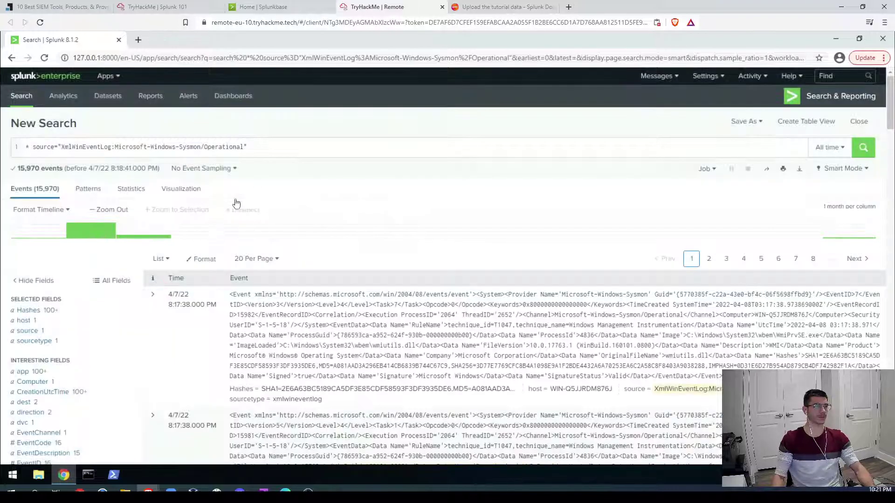
pyautogui.click(248, 146)
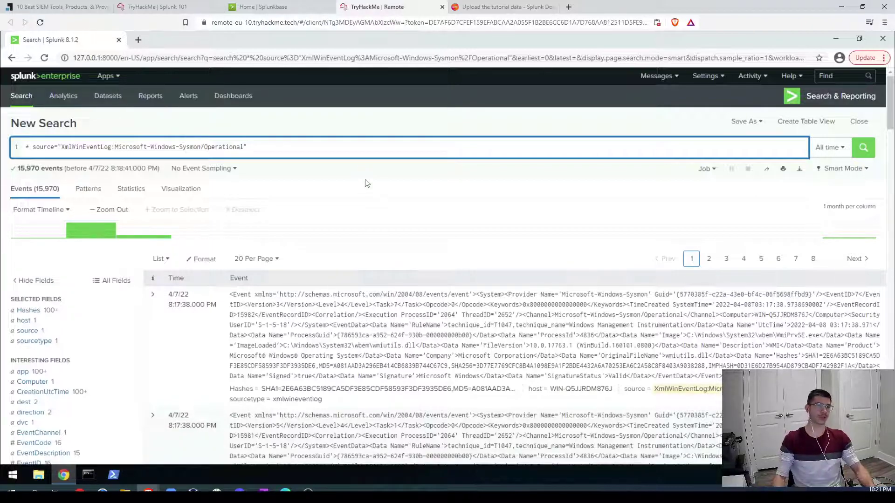
pyautogui.click(179, 7)
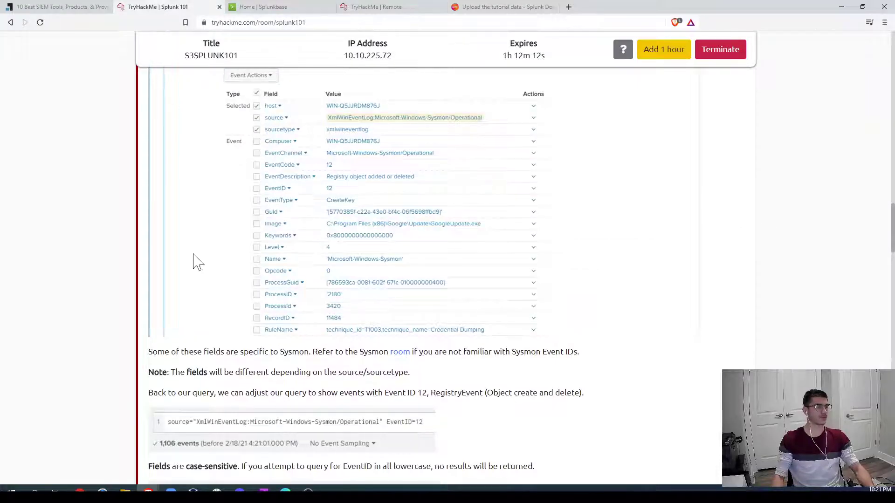
pyautogui.scroll(-7, 198, 261)
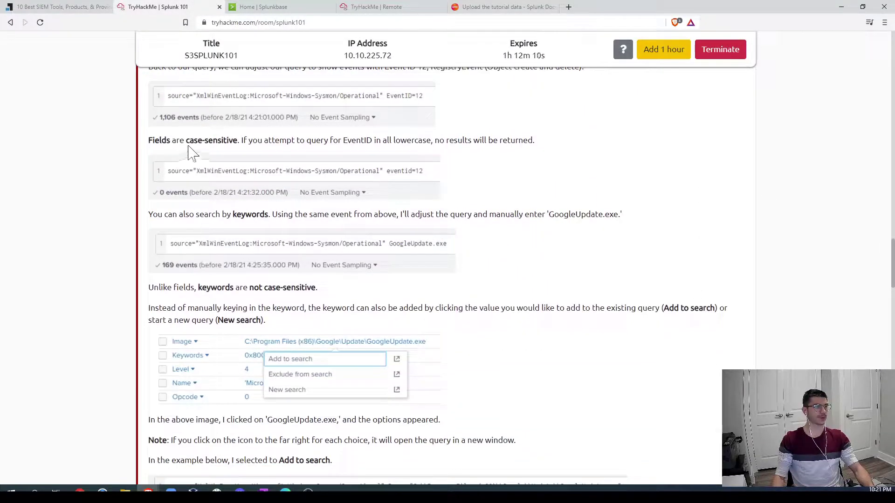
pyautogui.scroll(-3, 393, 156)
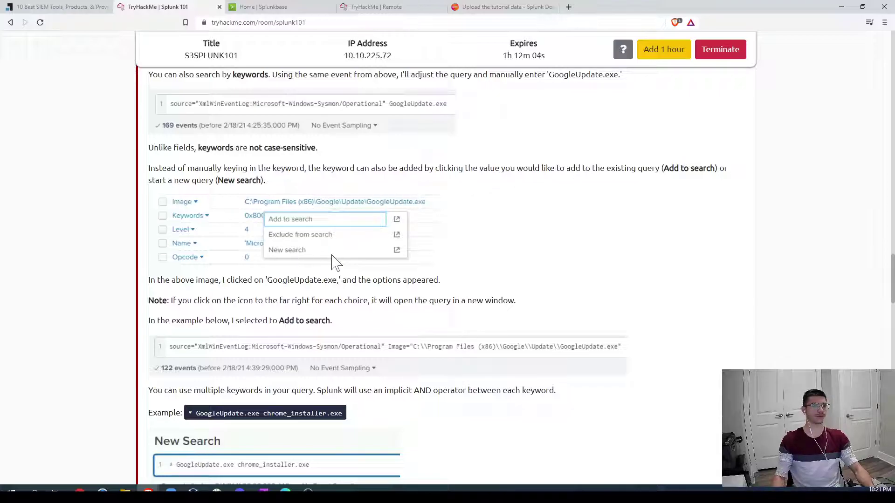
pyautogui.click(400, 7)
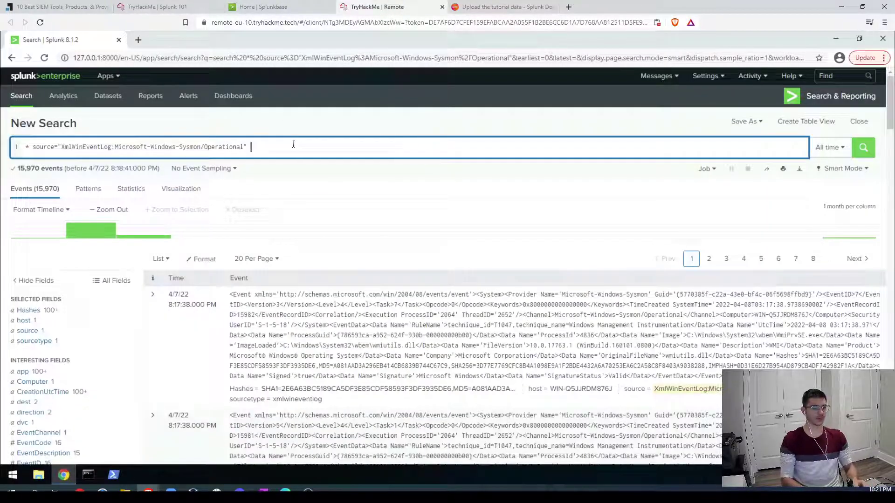
# Step: Append EventID to the Sysmon query, run it, and expand the first event
pyautogui.press('BackSpace')
pyautogui.write('ventID')
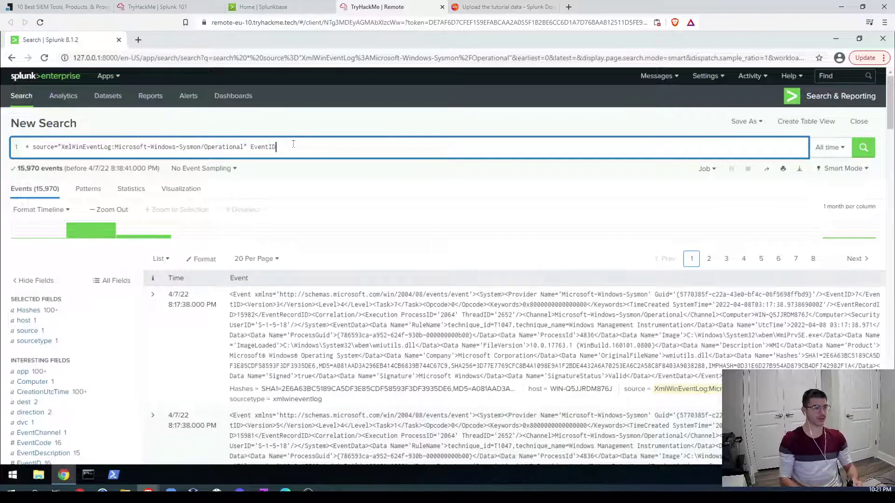
pyautogui.press('Return')
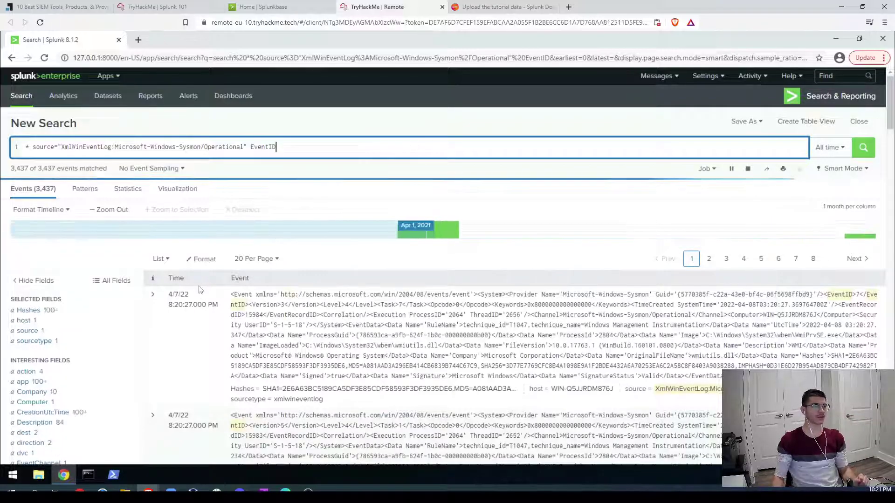
pyautogui.click(153, 295)
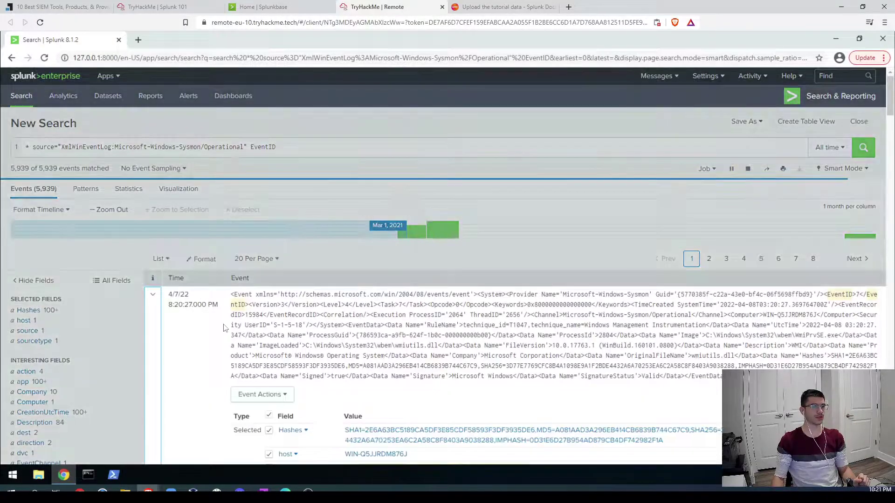
pyautogui.scroll(-5, 280, 327)
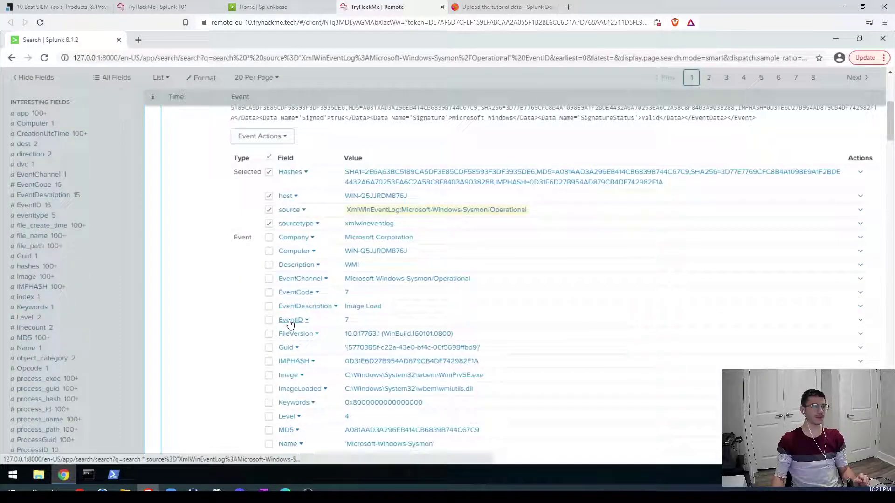
# Step: Inspect the EventID field's values within the expanded event
pyautogui.rightClick(290, 322)
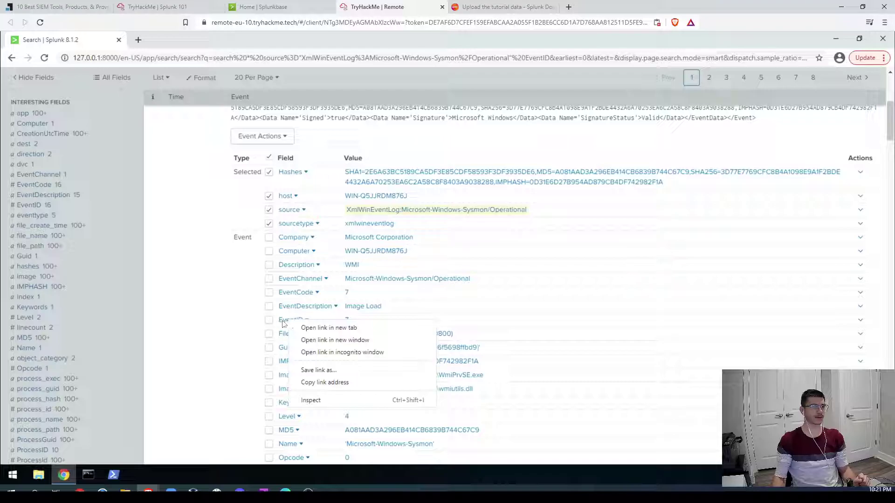
pyautogui.click(284, 323)
pyautogui.scroll(-3, 297, 323)
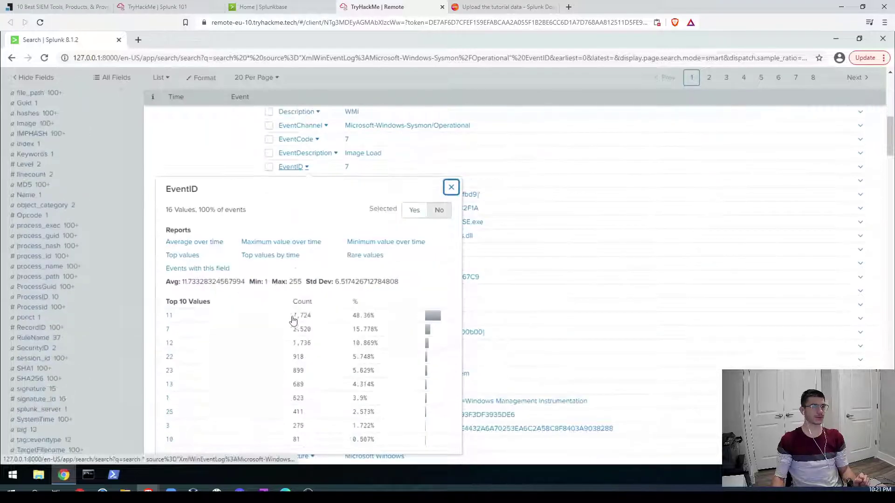
pyautogui.scroll(-3, 253, 289)
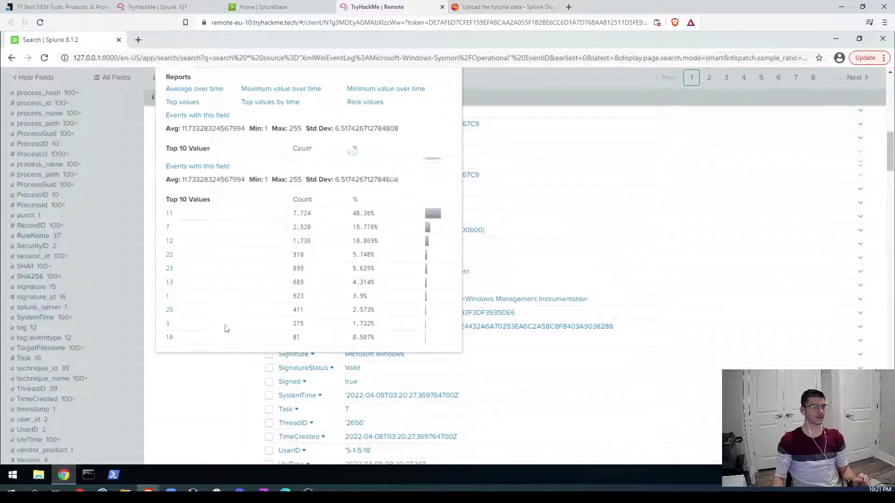
pyautogui.scroll(5, 228, 323)
pyautogui.click(192, 111)
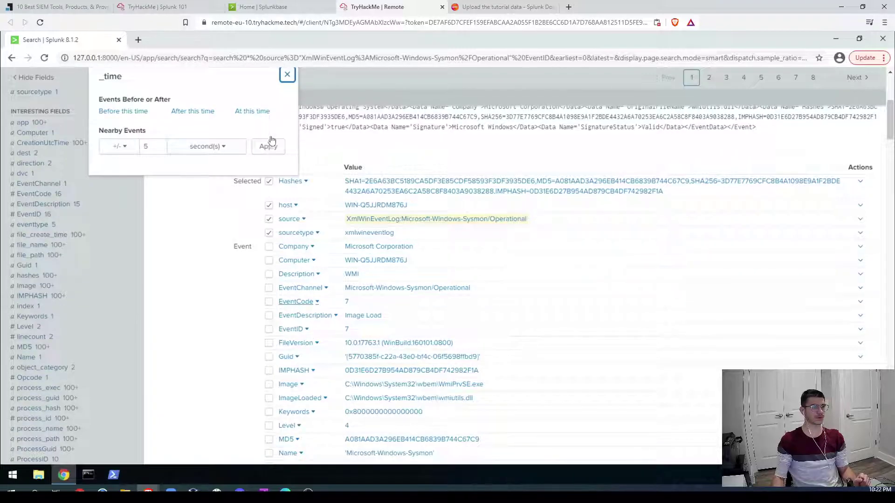
pyautogui.click(287, 74)
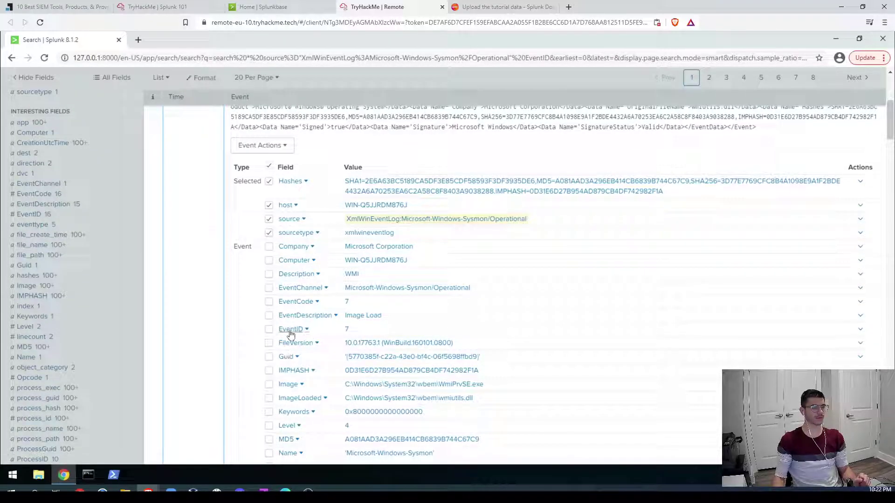
pyautogui.click(291, 331)
pyautogui.click(291, 331)
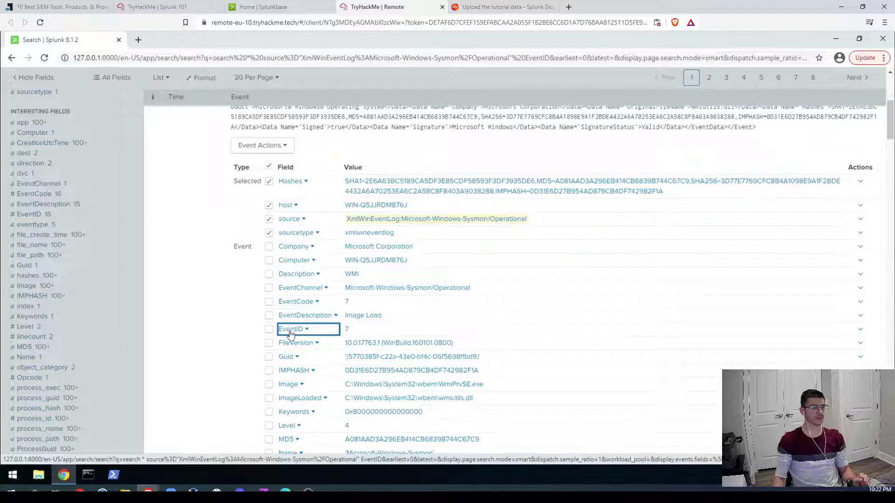
pyautogui.click(290, 330)
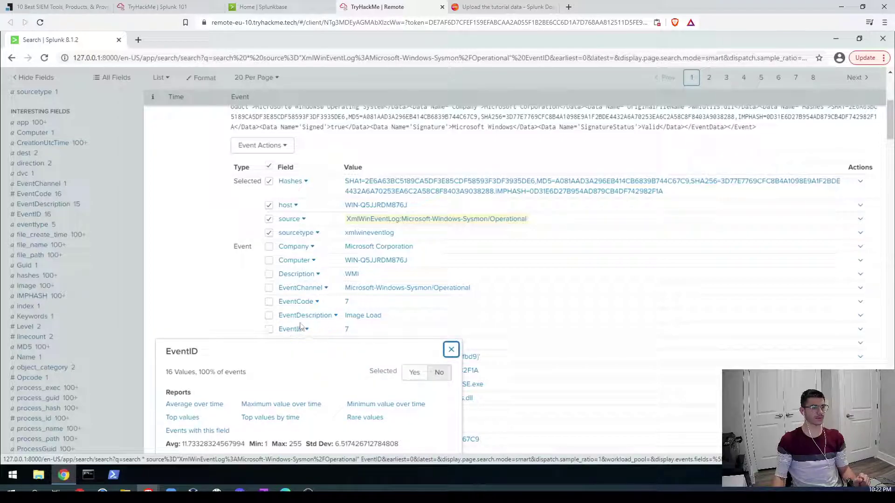
pyautogui.click(310, 329)
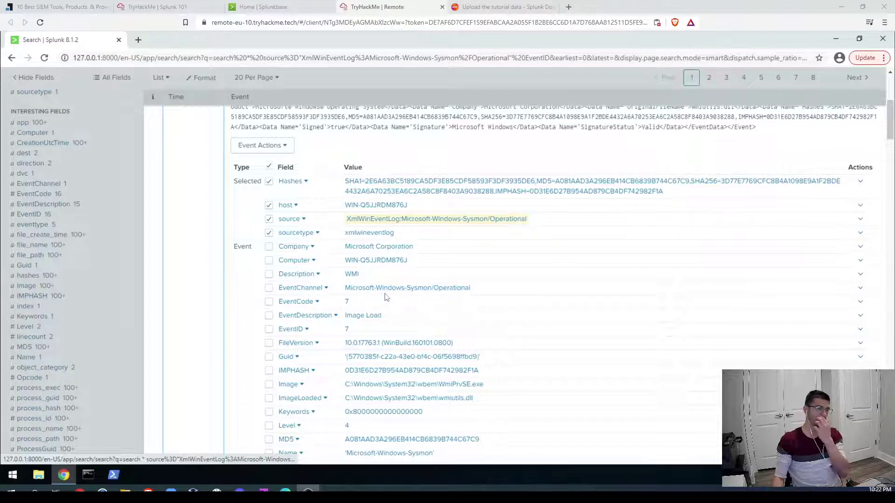
# Step: Add EventID=7 to the search, cutting the results to 2,520 events
pyautogui.click(347, 330)
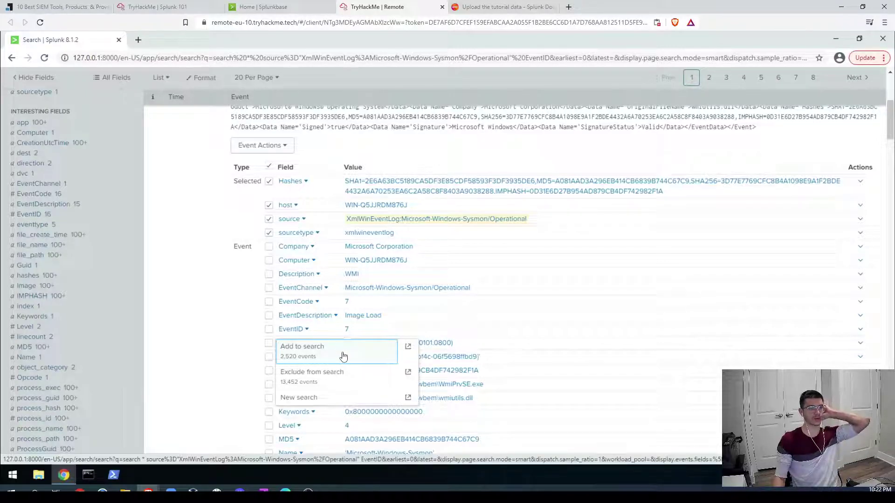
pyautogui.click(343, 357)
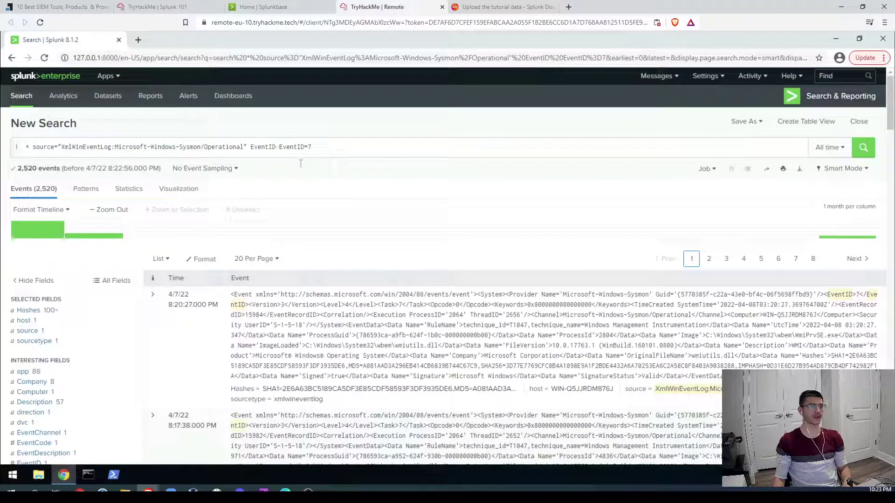
pyautogui.click(279, 146)
pyautogui.click(28, 147)
pyautogui.doubleClick(26, 147)
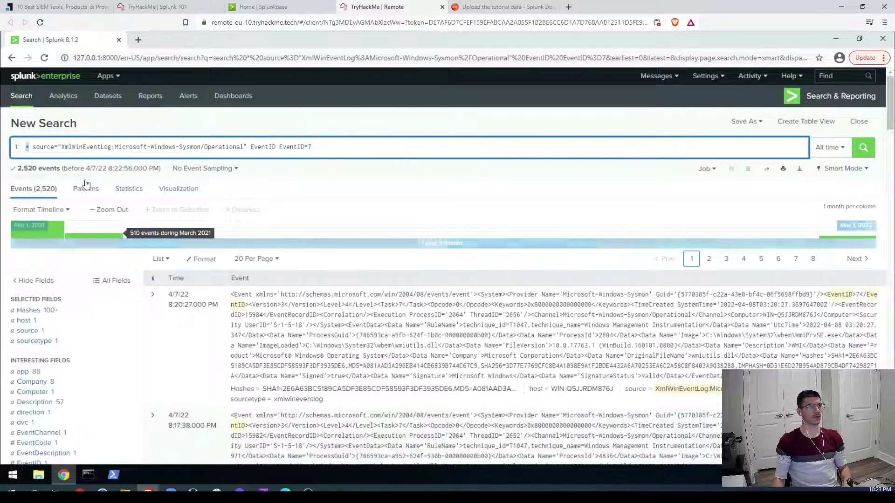
pyautogui.moveTo(32, 147); pyautogui.dragTo(250, 147)
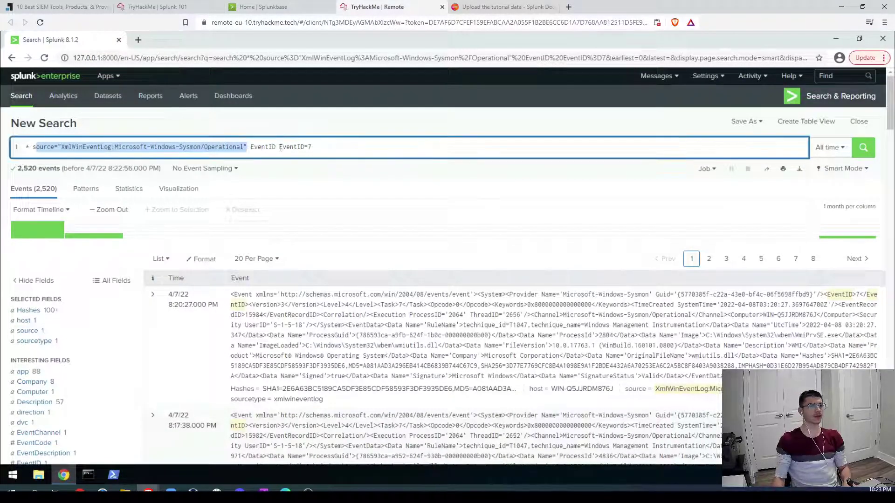
pyautogui.moveTo(313, 147); pyautogui.dragTo(279, 147)
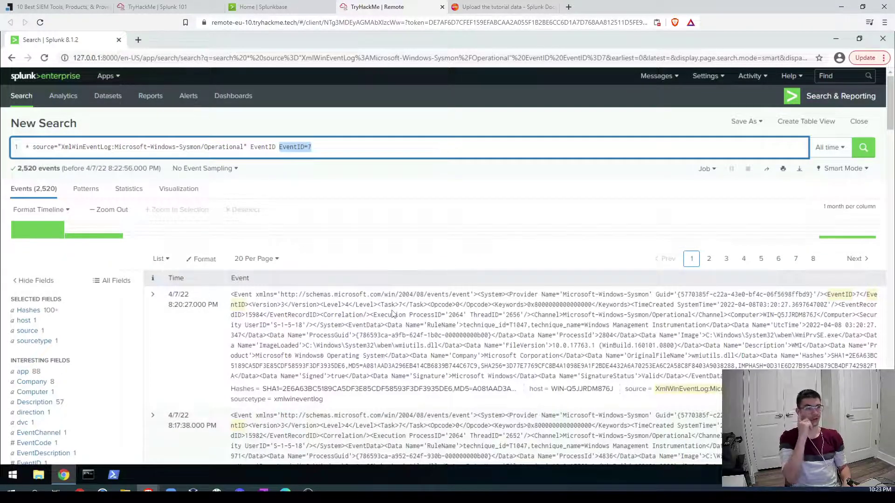
pyautogui.moveTo(59, 168); pyautogui.dragTo(17, 170)
# Step: Review the room's multi-keyword example query, then go back to the Splunk search page
pyautogui.click(153, 7)
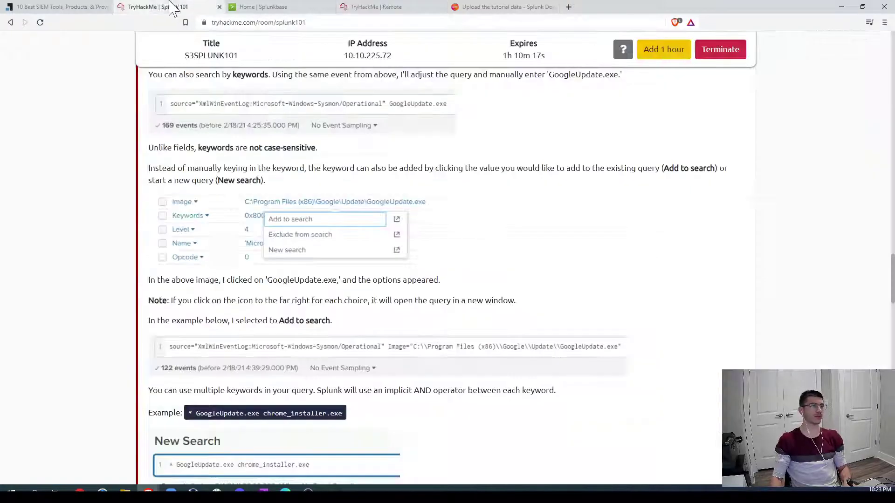
pyautogui.scroll(-3, 405, 361)
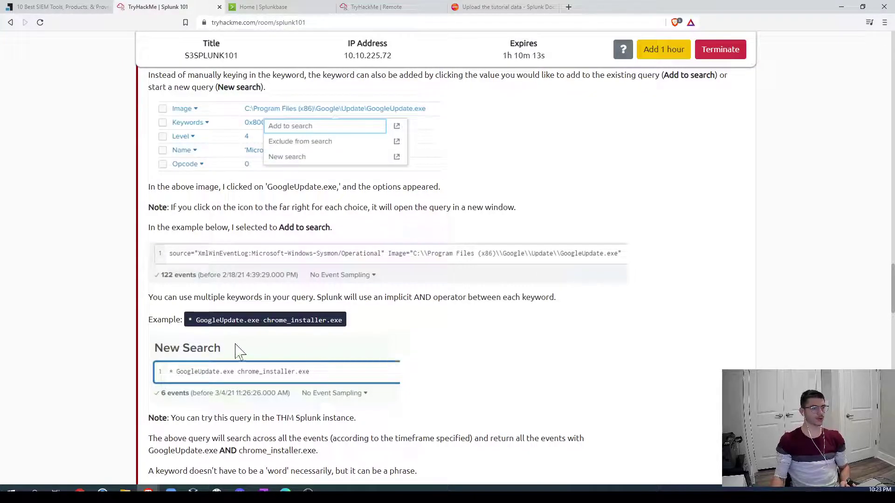
pyautogui.moveTo(192, 320); pyautogui.dragTo(344, 321)
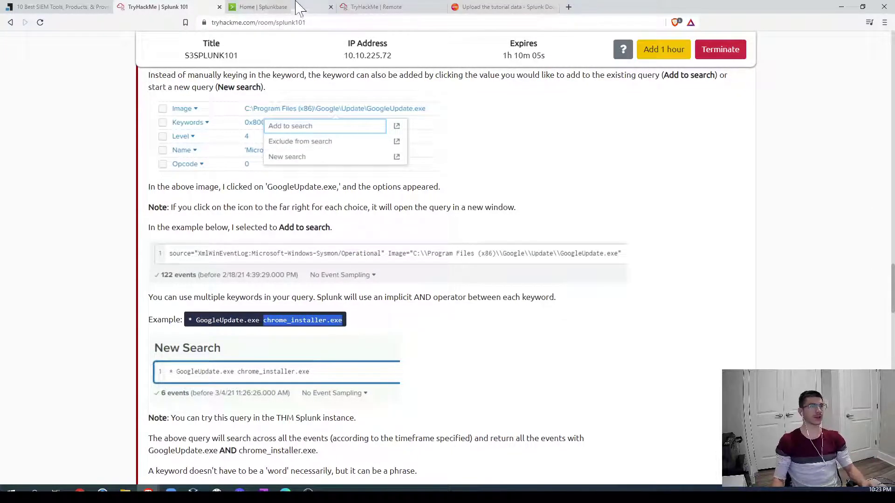
pyautogui.click(352, 11)
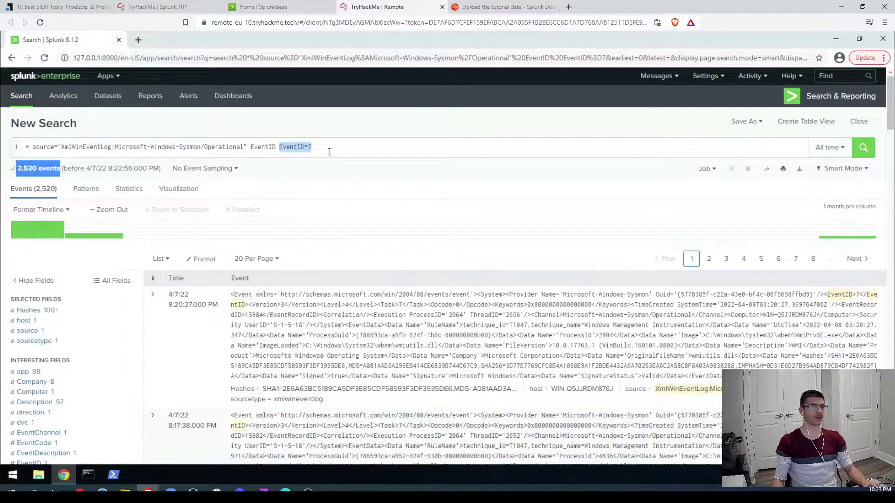
# Step: Search all events for the keyword googleupdate.exe, returning 201 events
pyautogui.click(342, 146)
pyautogui.moveTo(311, 147); pyautogui.dragTo(10, 146)
pyautogui.press('BackSpace')
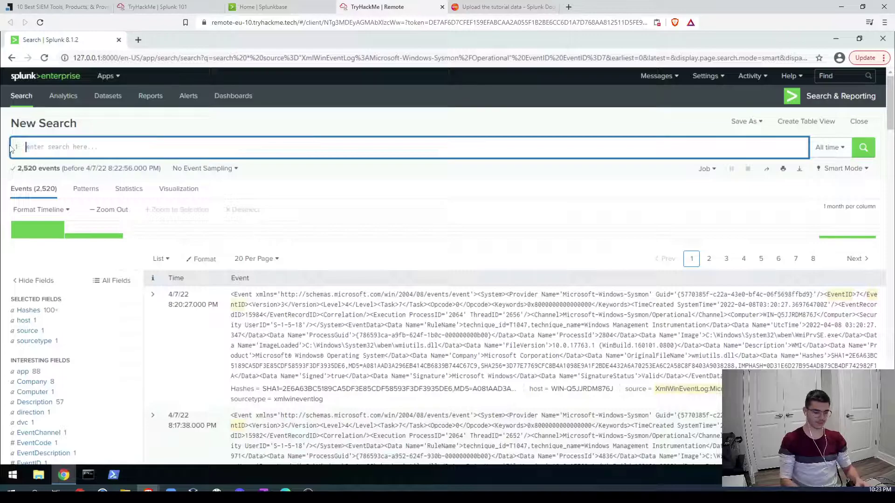
pyautogui.write('* ')
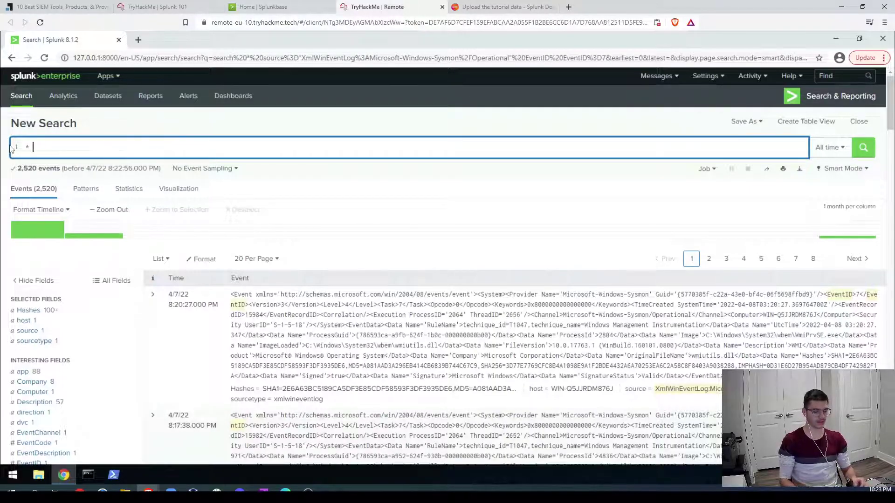
pyautogui.write('geogleupdate')
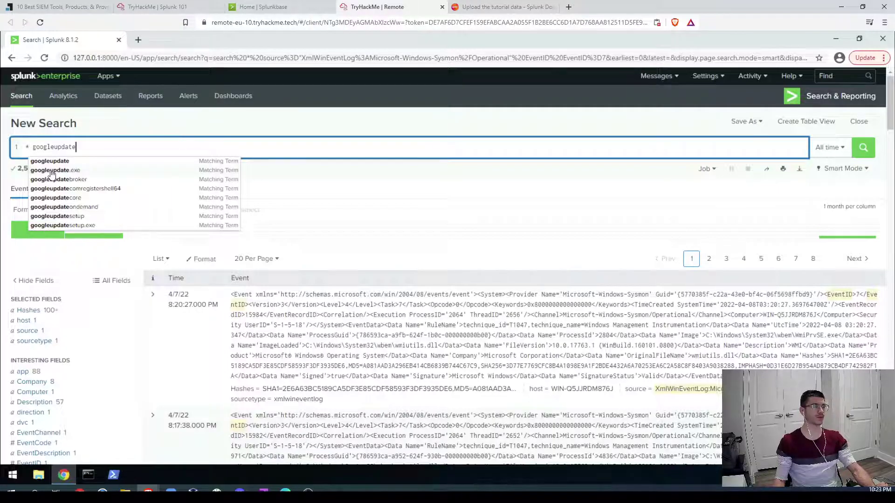
pyautogui.click(52, 170)
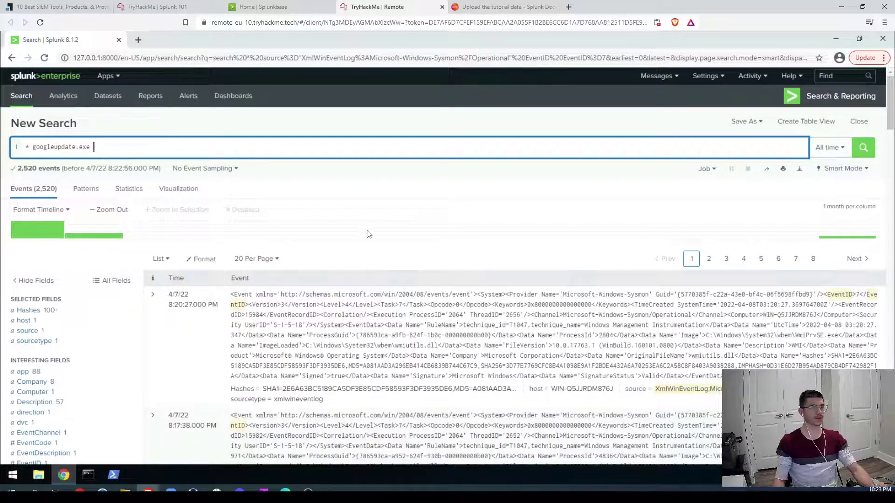
pyautogui.click(866, 153)
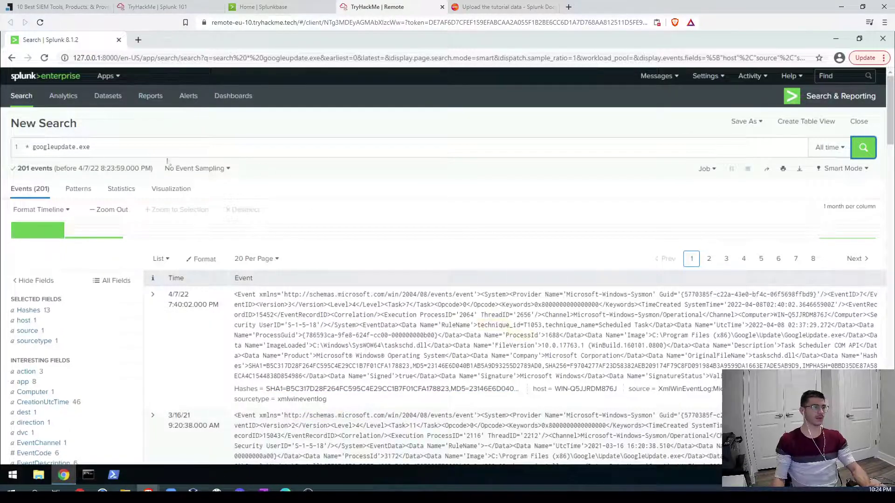
# Step: Add chrome_installer.exe as a second keyword, narrowing the results to 9 events
pyautogui.click(139, 144)
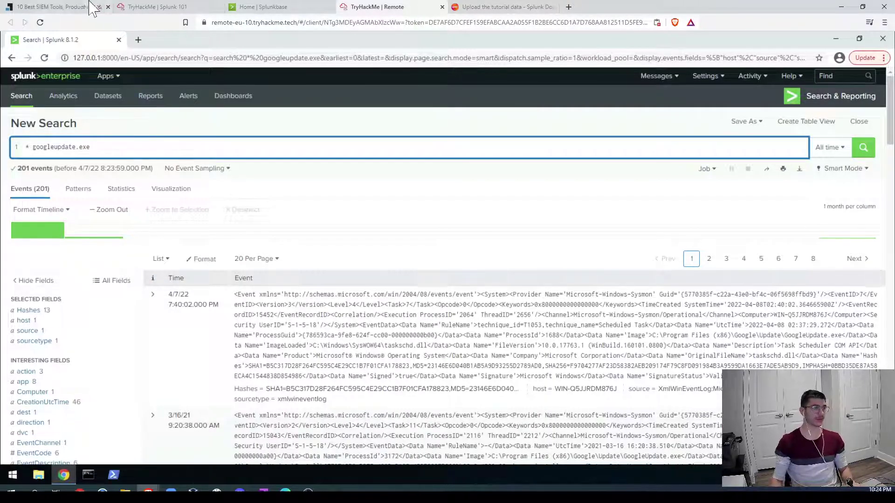
pyautogui.click(155, 7)
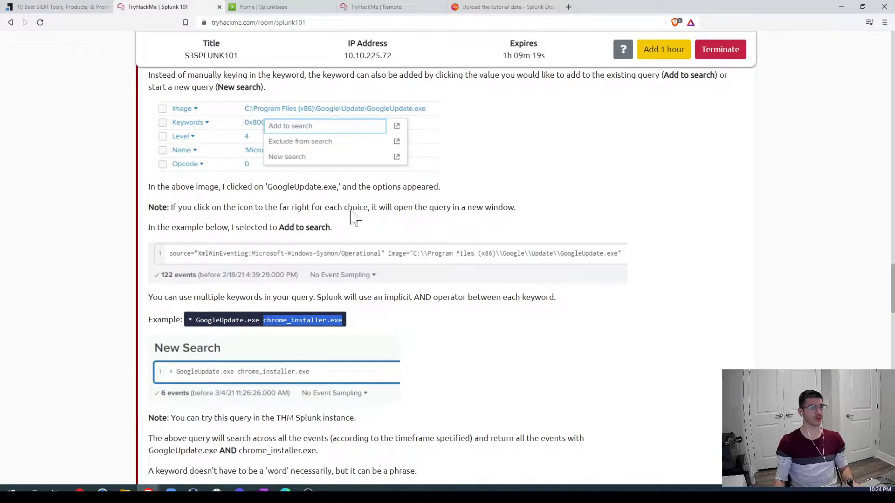
pyautogui.click(376, 7)
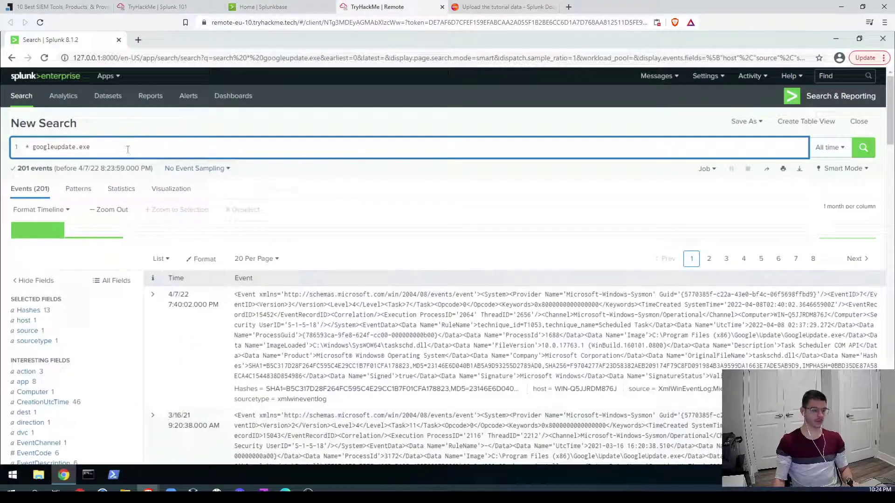
pyautogui.write('chrome')
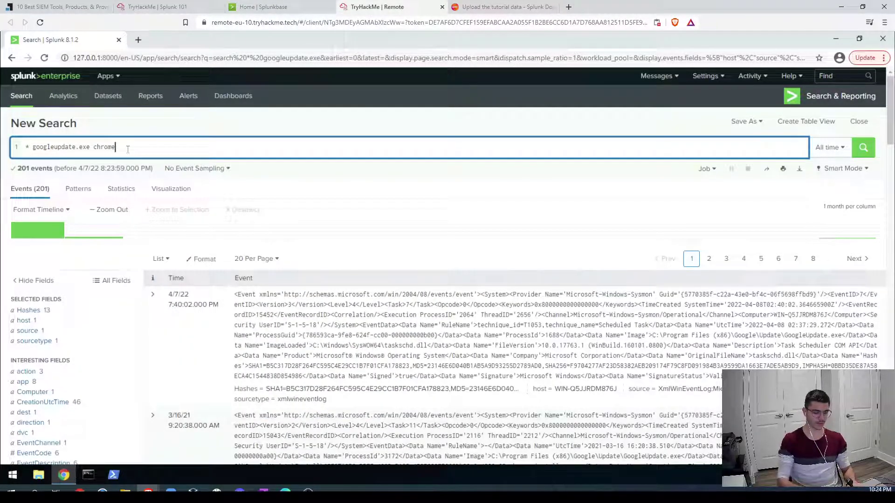
pyautogui.write('_installer.exe')
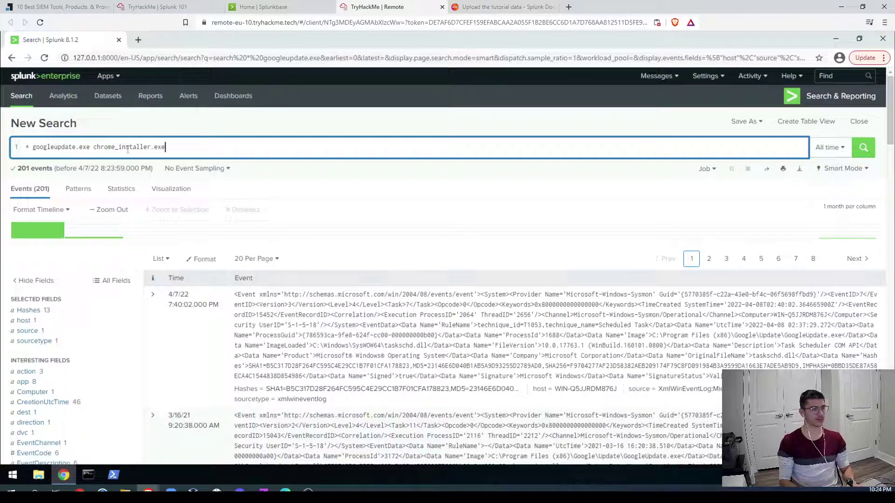
pyautogui.press('Return')
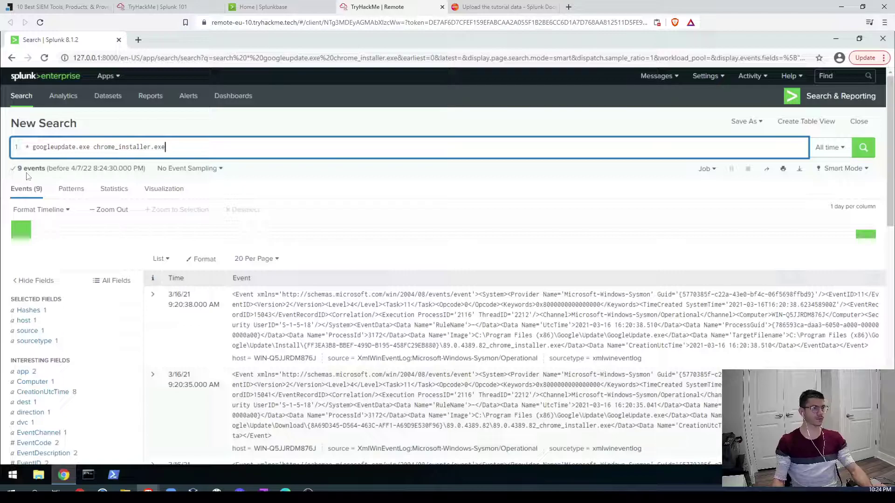
pyautogui.moveTo(17, 168); pyautogui.dragTo(196, 150)
# Step: Type and run a first attempt at the failed password phrase query
pyautogui.write('g')
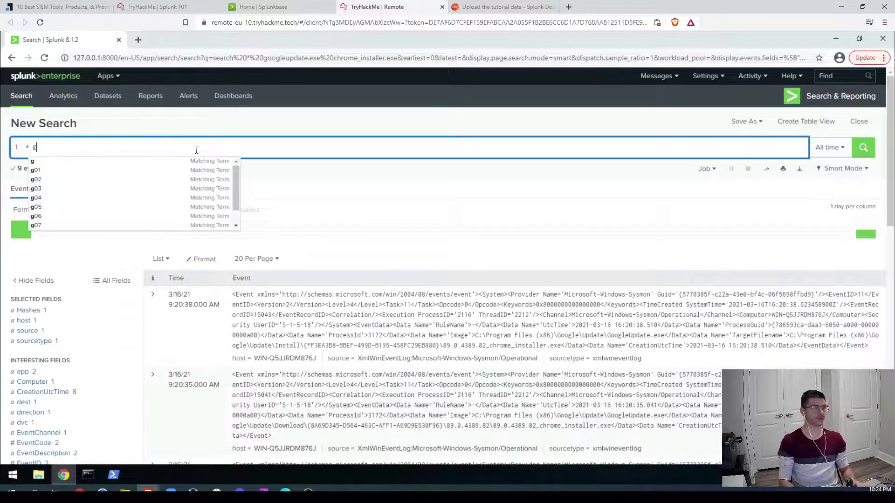
pyautogui.press('BackSpace')
pyautogui.write('"')
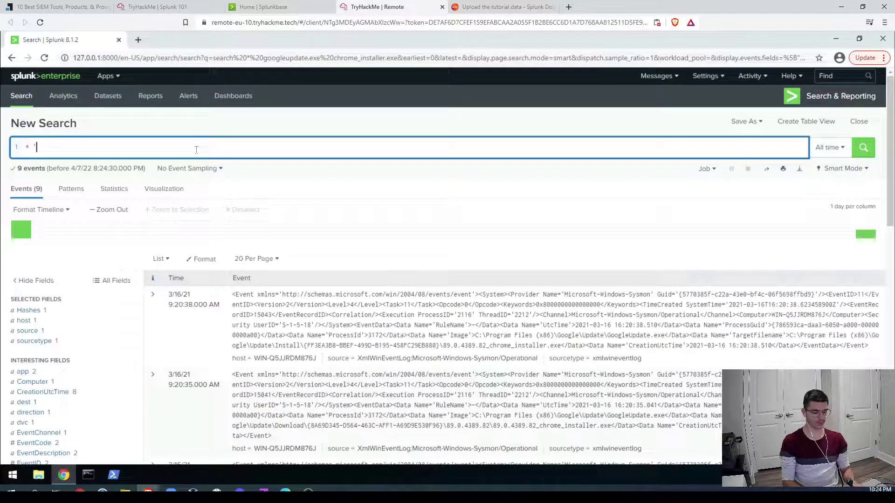
pyautogui.write('led')
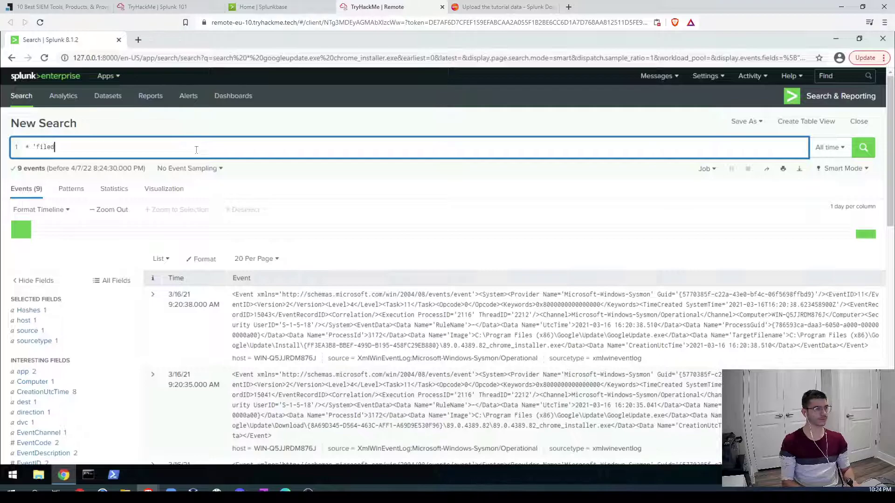
pyautogui.press('BackSpace')
pyautogui.press('BackSpace')
pyautogui.press('BackSpace')
pyautogui.press('BackSpace')
pyautogui.write('ailed ')
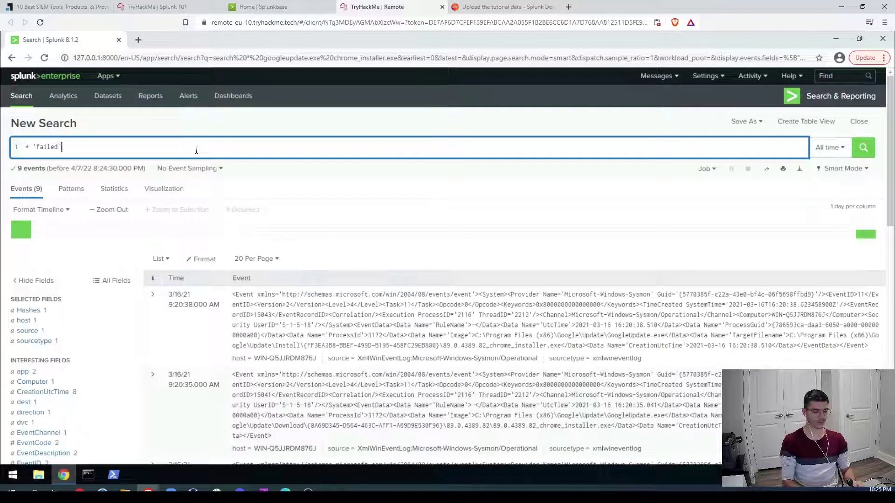
pyautogui.write('p')
pyautogui.hotkey('shift', 'Return')
pyautogui.write('[a')
pyautogui.press('BackSpace')
pyautogui.press('BackSpace')
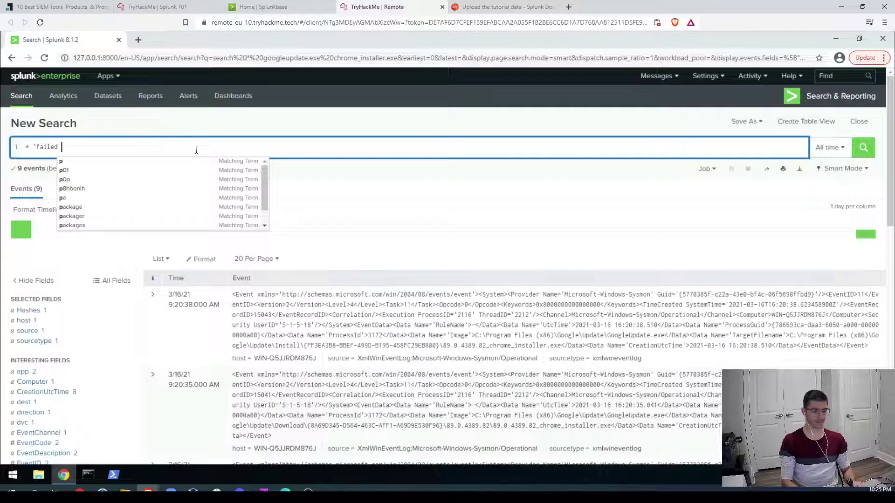
pyautogui.write('passwor')
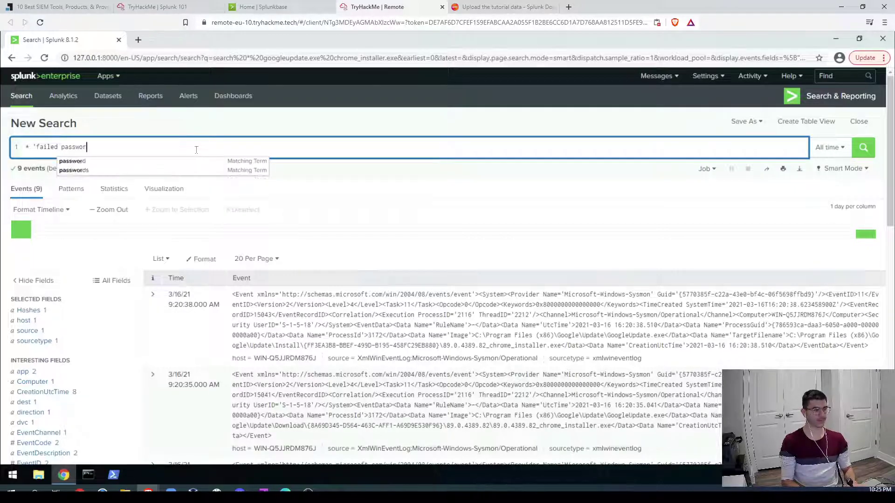
pyautogui.write('d')
pyautogui.press('Return')
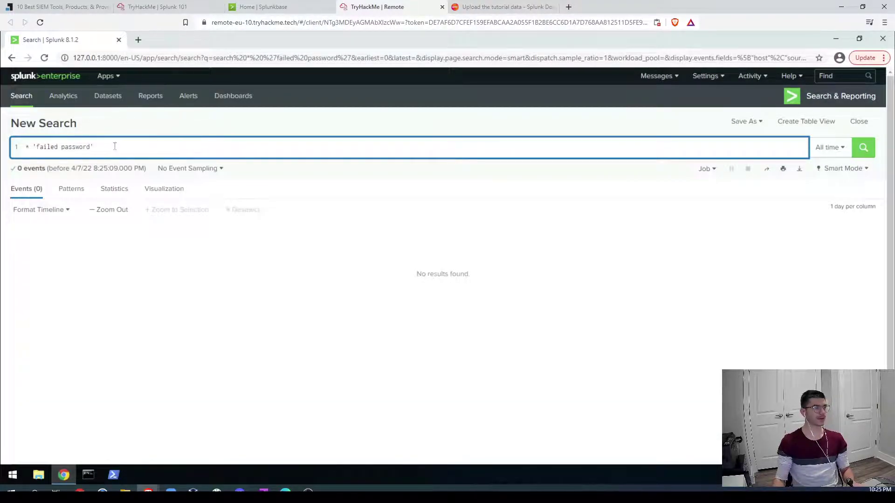
# Step: Fix the quoting to search the exact phrase "failed password", returning 33,253 events
pyautogui.press('BackSpace')
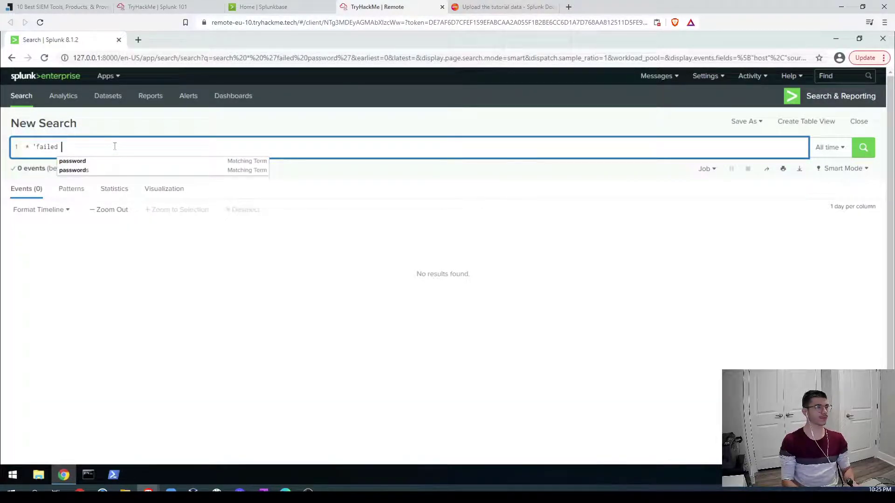
pyautogui.press('BackSpace')
pyautogui.press('BackSpace')
pyautogui.press('BackSpace')
pyautogui.press('BackSpace')
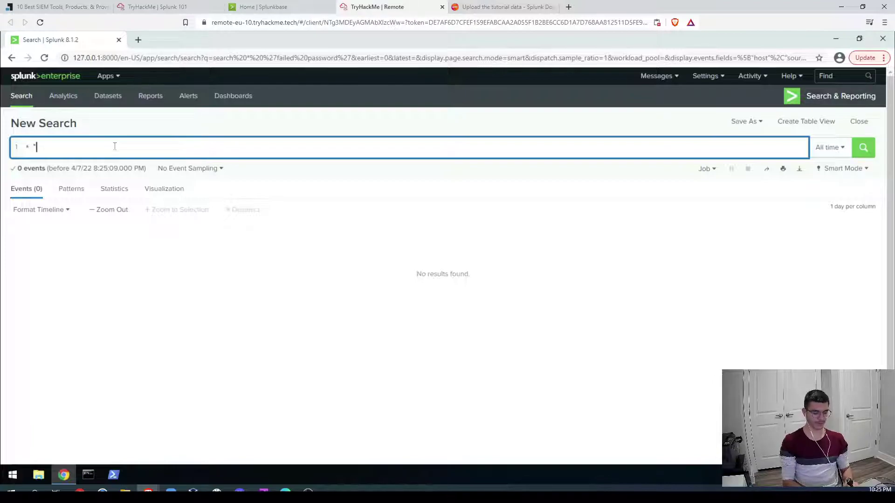
pyautogui.write('ed')
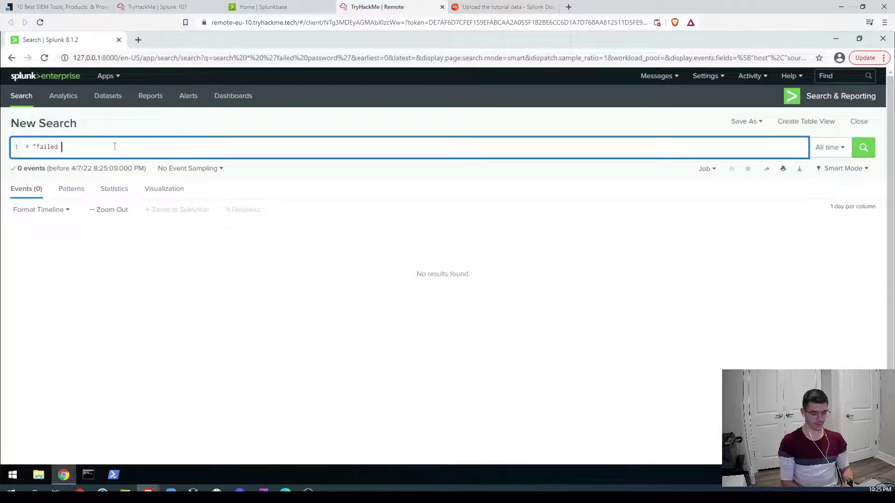
pyautogui.write(' password')
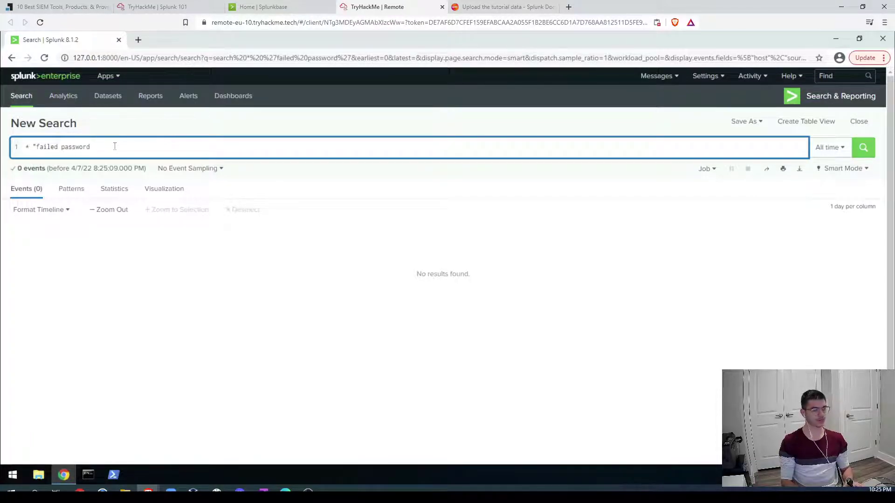
pyautogui.write('"')
pyautogui.press('Return')
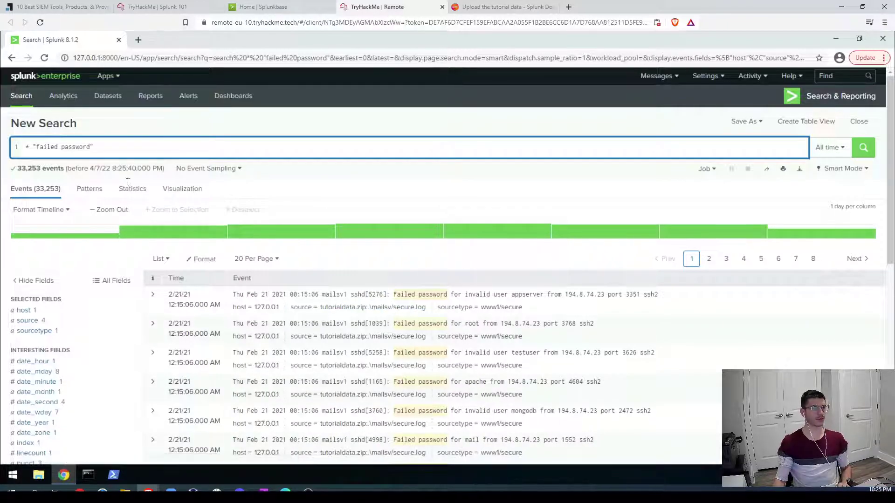
pyautogui.click(155, 7)
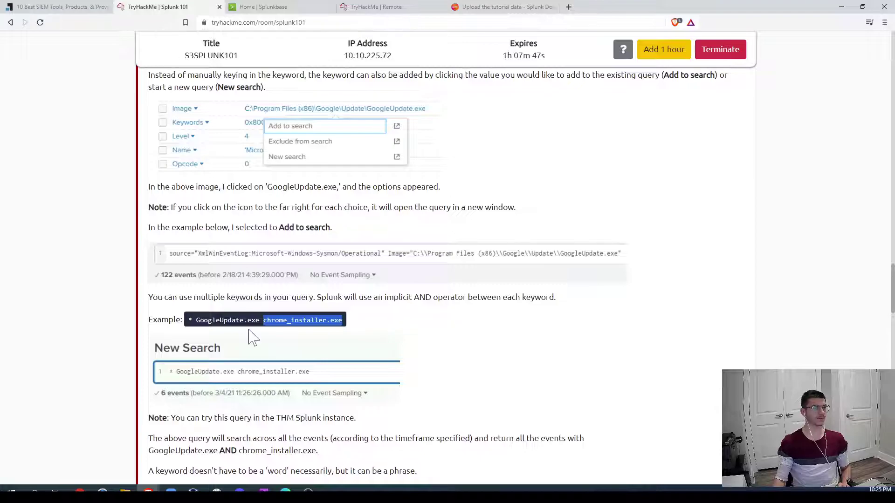
pyautogui.scroll(-4, 592, 274)
pyautogui.scroll(-2, 591, 274)
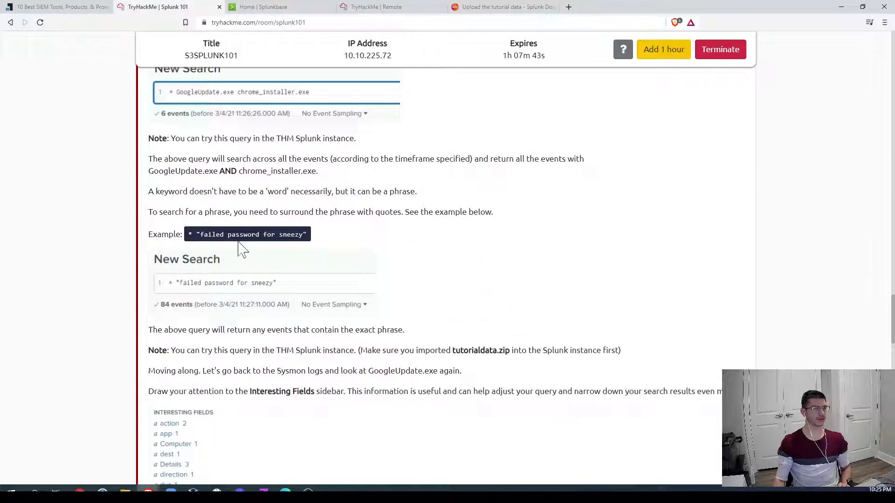
pyautogui.moveTo(278, 235); pyautogui.dragTo(298, 234)
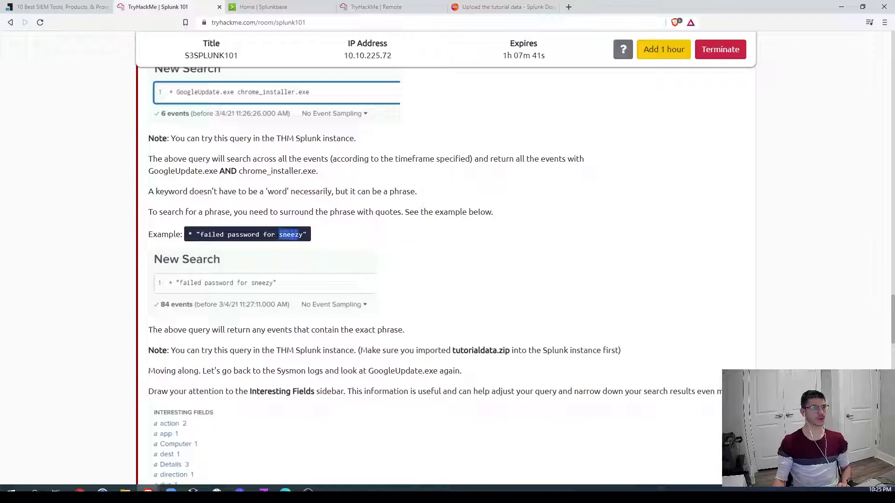
pyautogui.scroll(-2, 421, 290)
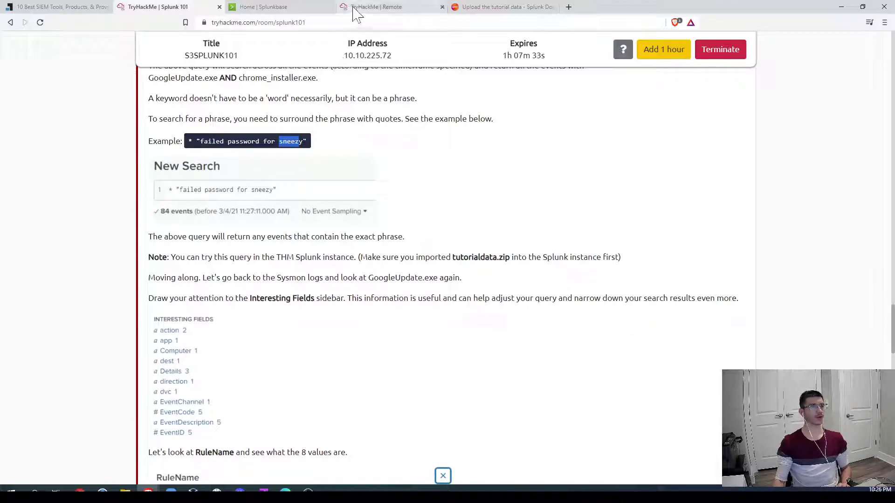
# Step: Extend the phrase search to "failed password for sneezy", returning 84 events
pyautogui.click(391, 8)
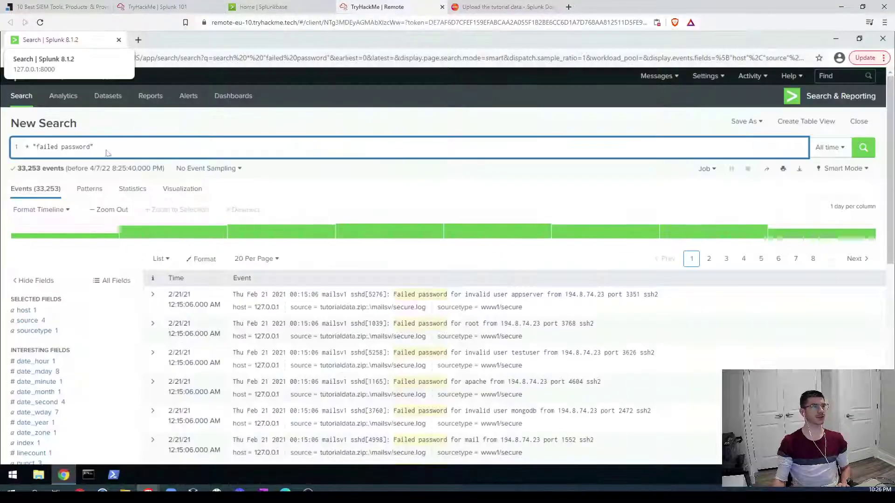
pyautogui.click(108, 149)
pyautogui.press('Left')
pyautogui.write('for sneezy')
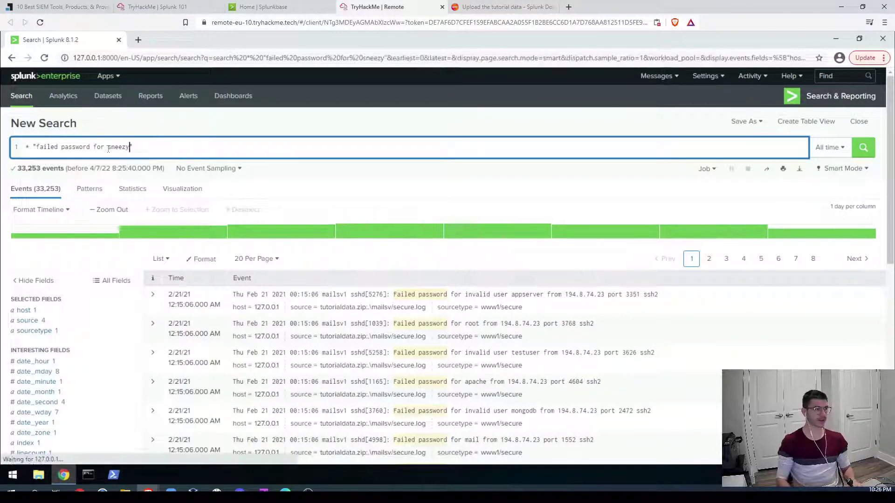
pyautogui.press('Return')
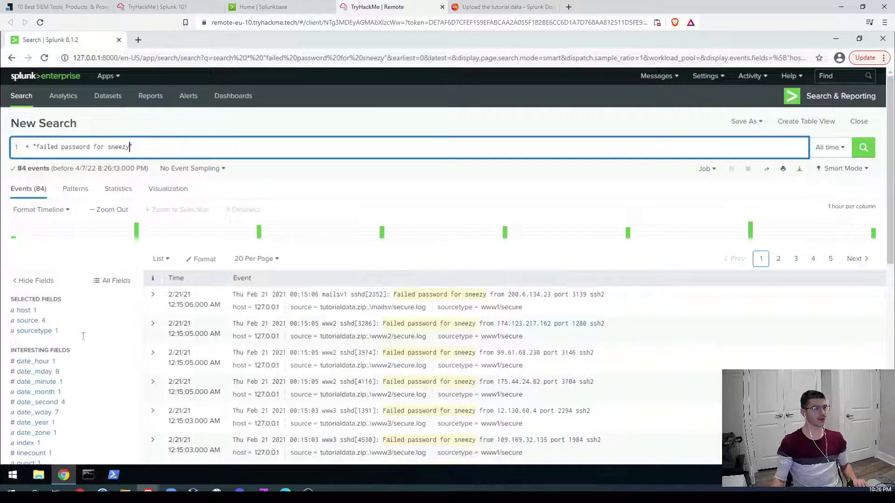
# Step: Check the sourcetype (www1/secure), source and host values across the sneezy results
pyautogui.scroll(-2, 31, 332)
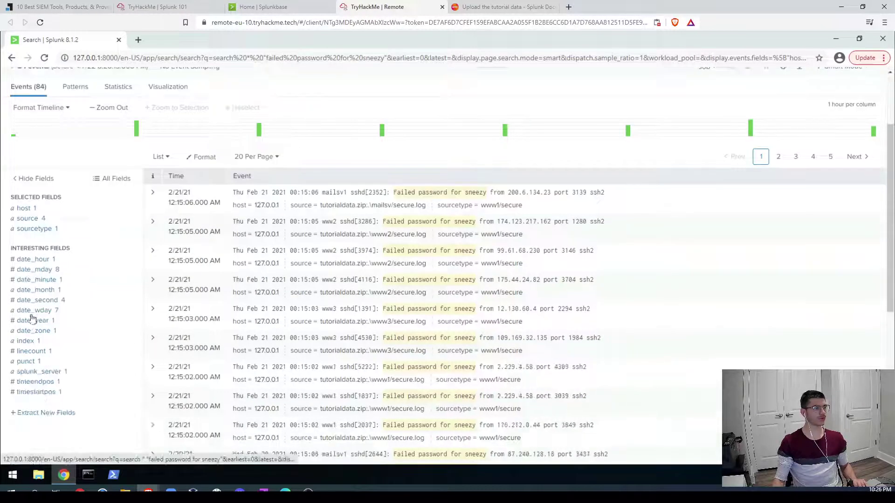
pyautogui.click(33, 229)
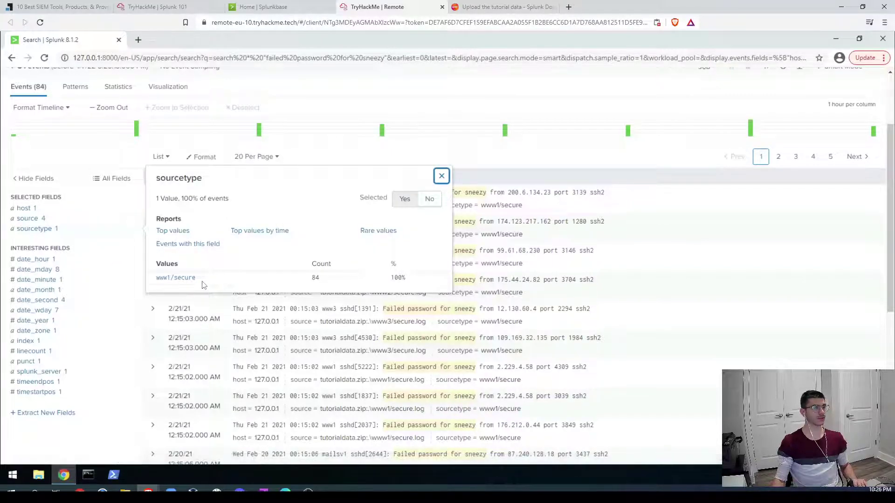
pyautogui.moveTo(186, 280); pyautogui.dragTo(148, 287)
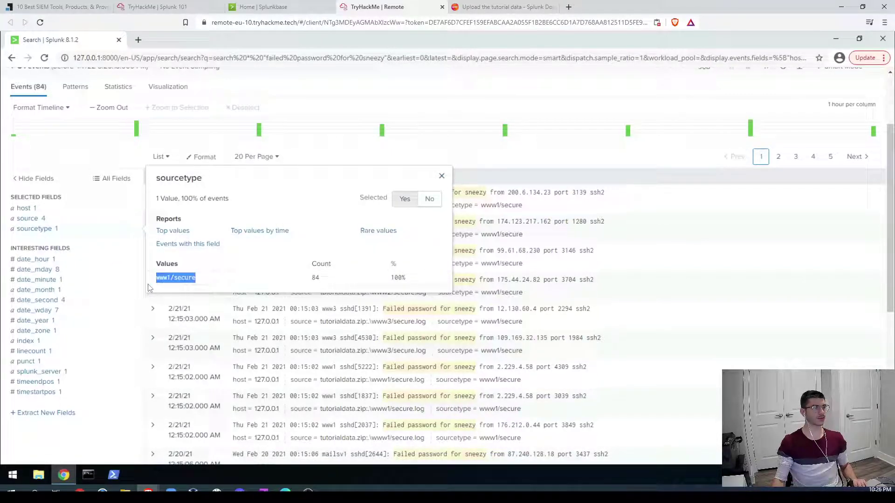
pyautogui.click(31, 220)
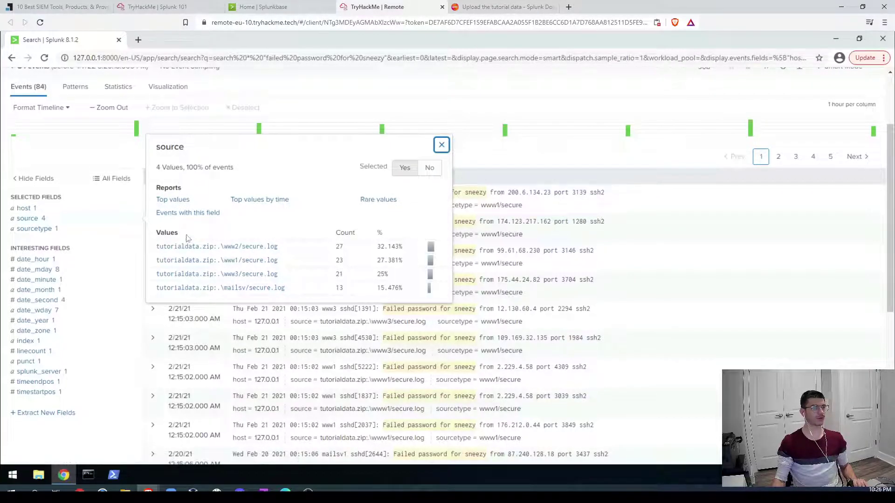
pyautogui.click(20, 210)
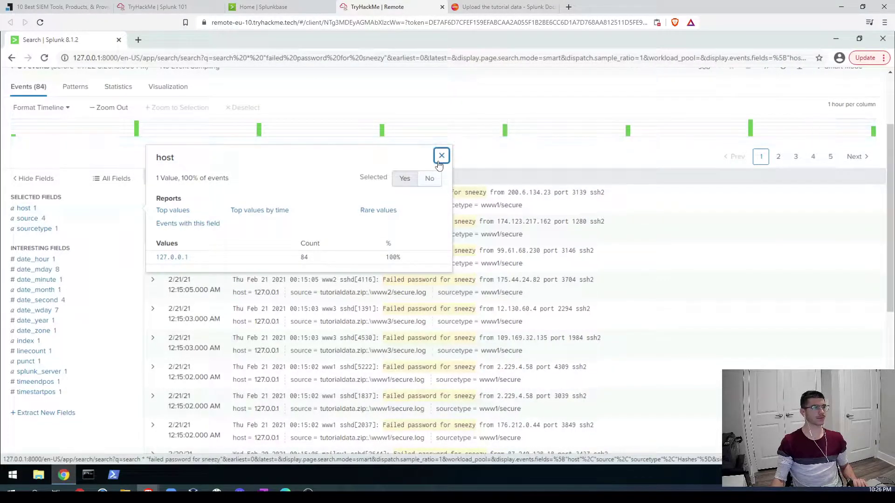
pyautogui.click(32, 229)
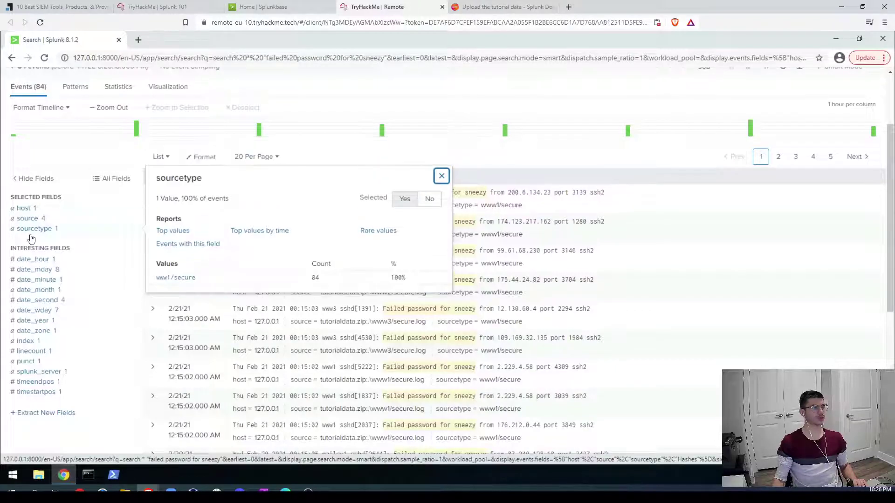
pyautogui.click(442, 176)
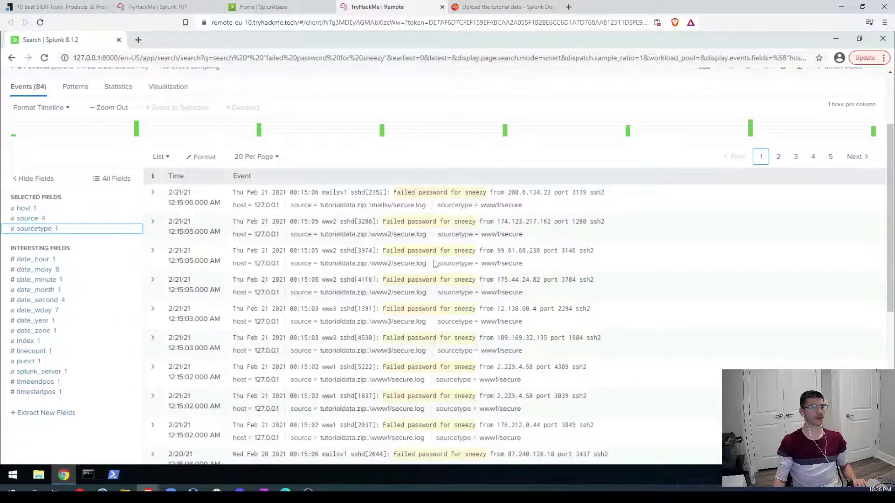
pyautogui.scroll(5, 434, 264)
# Step: Return to the Splunk 101 room and read the Interesting Fields explanation
pyautogui.click(161, 6)
pyautogui.scroll(-2, 357, 347)
pyautogui.scroll(-1, 359, 350)
pyautogui.scroll(-3, 370, 353)
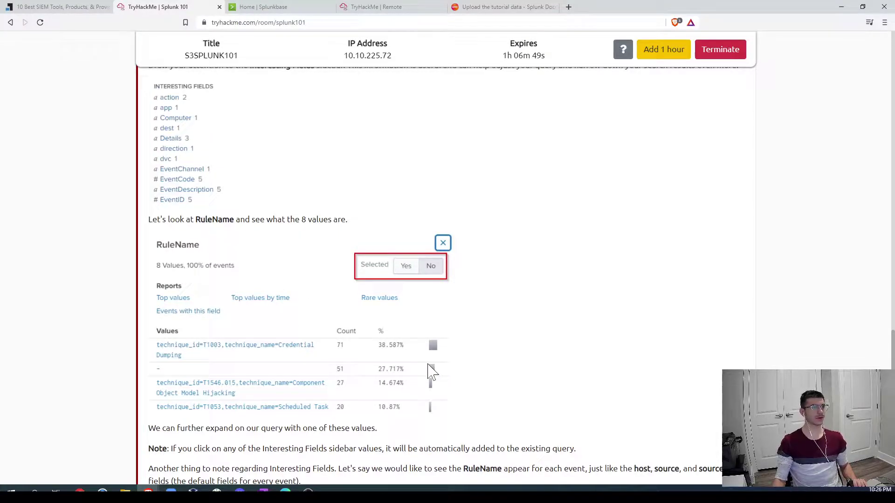
pyautogui.scroll(2, 298, 233)
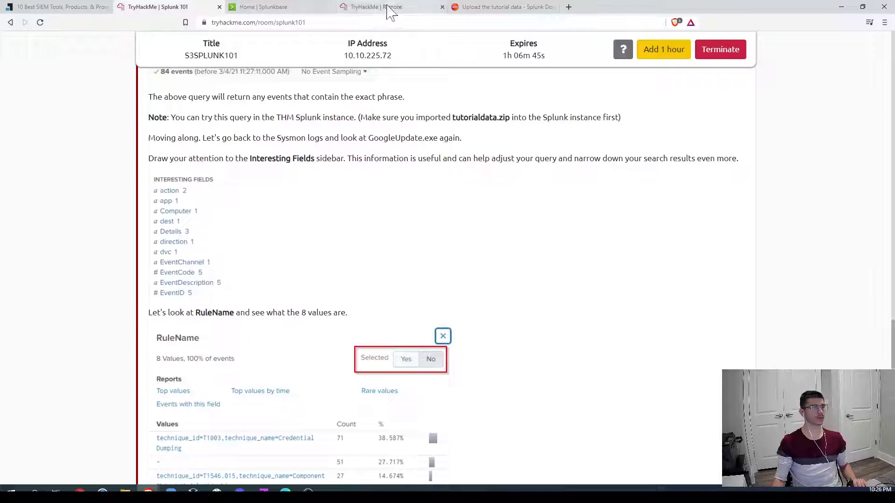
# Step: Compare with the Splunk results, then read the room down to the documentation links
pyautogui.click(389, 9)
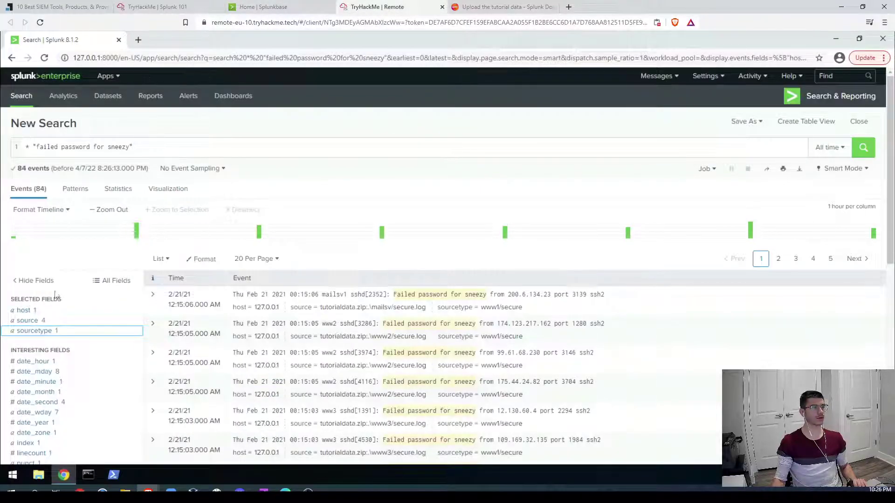
pyautogui.click(187, 7)
pyautogui.scroll(-6, 354, 186)
pyautogui.scroll(-3, 387, 256)
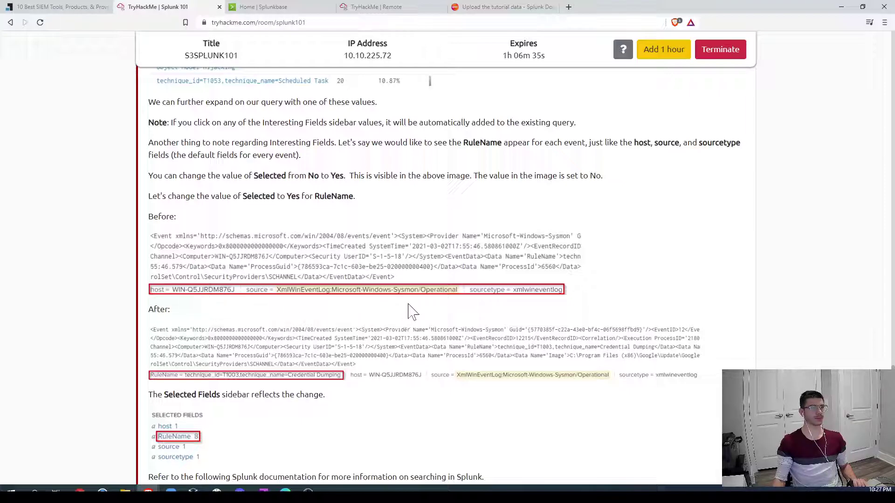
pyautogui.scroll(-7, 713, 309)
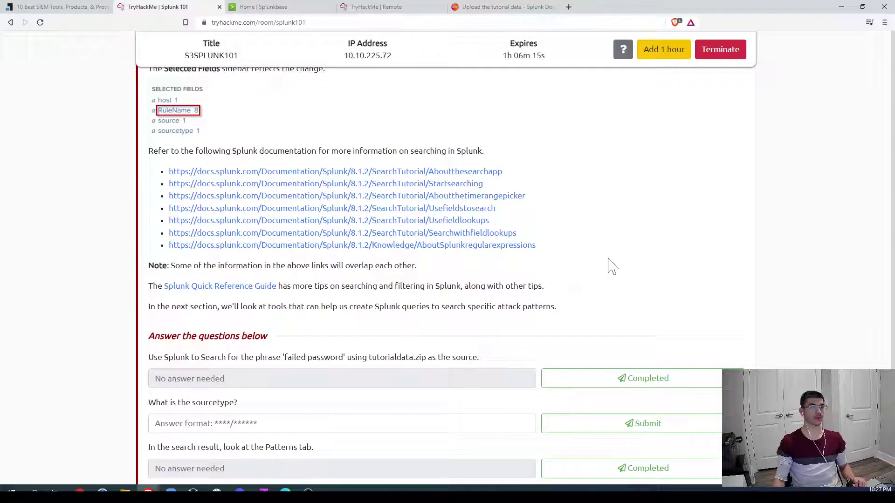
pyautogui.rightClick(189, 291)
# Step: Open the Splunk Quick Reference Guide PDF in its own tab and browse it
pyautogui.click(219, 297)
pyautogui.click(282, 9)
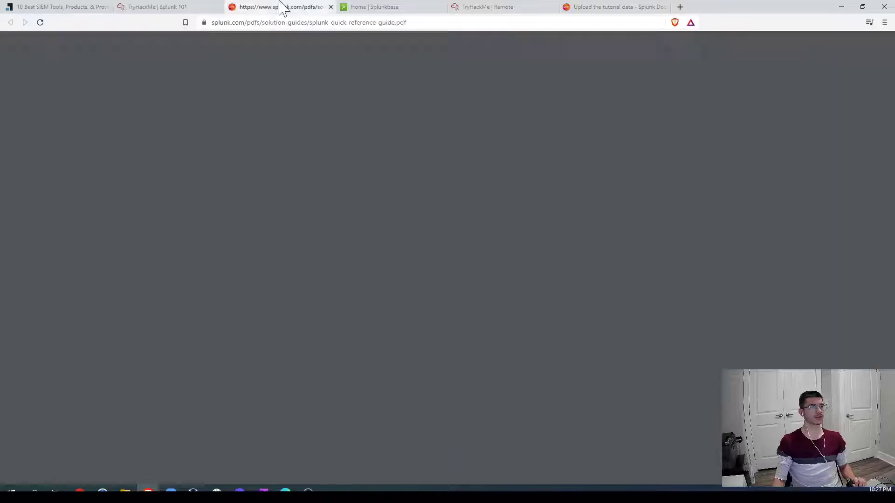
pyautogui.scroll(-10, 443, 270)
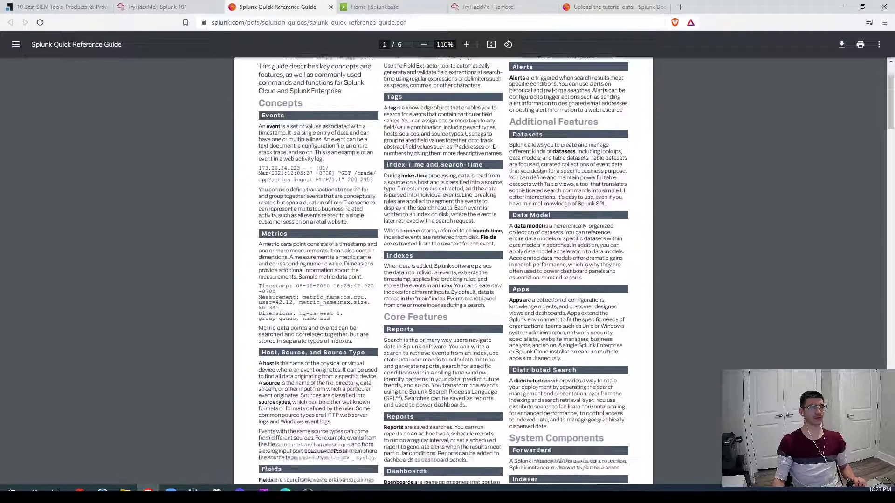
pyautogui.scroll(-12, 443, 270)
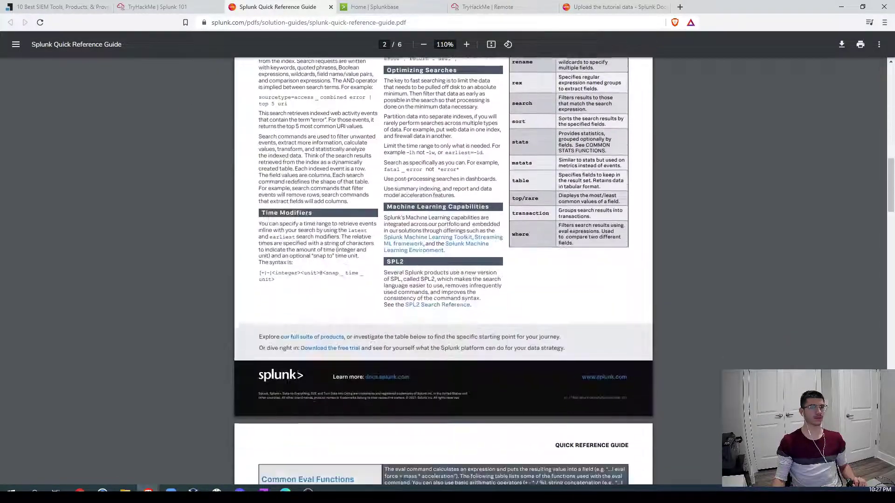
pyautogui.scroll(1, 443, 271)
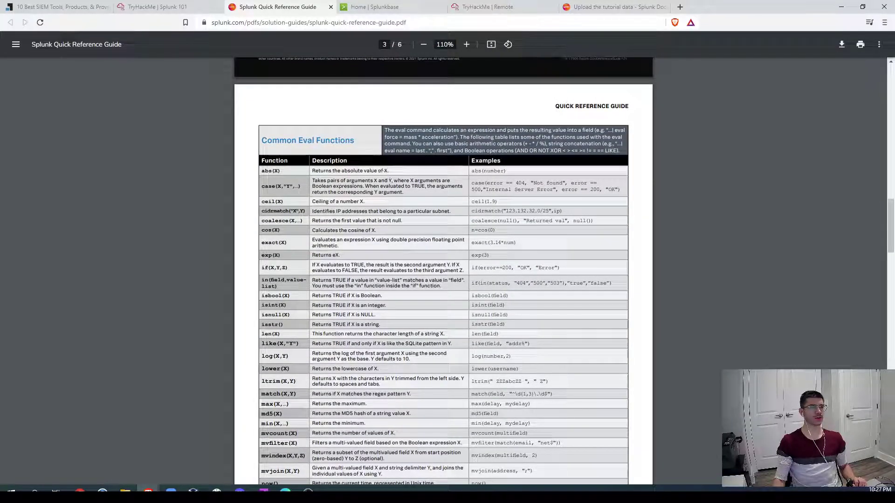
# Step: Highlight the case() example among the Common Eval Functions, then return to the room
pyautogui.moveTo(474, 183); pyautogui.dragTo(525, 202)
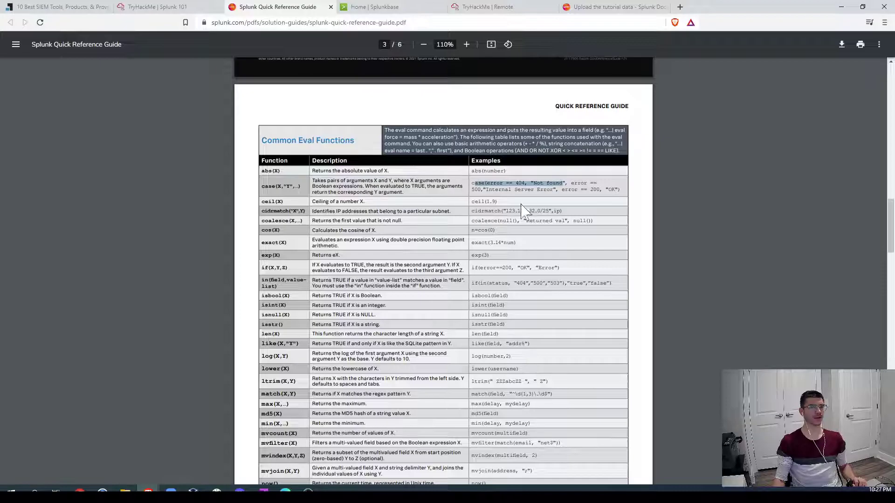
pyautogui.scroll(-8, 518, 308)
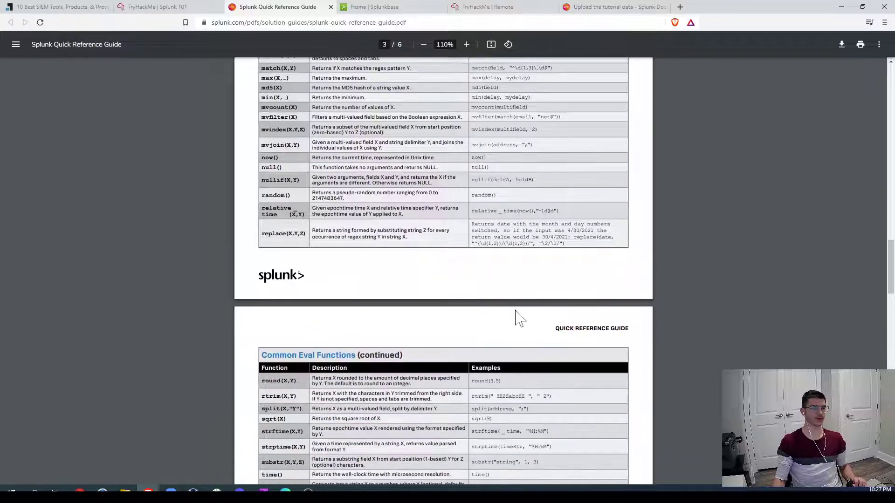
pyautogui.scroll(-6, 517, 317)
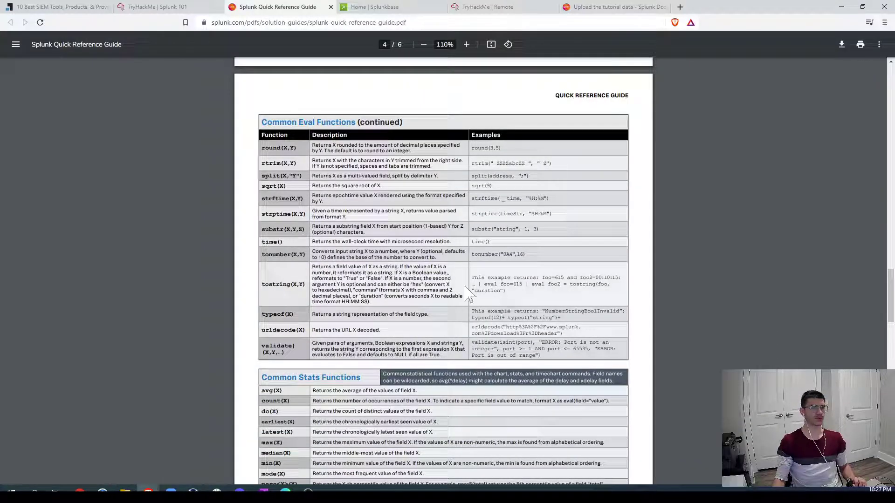
pyautogui.click(158, 6)
pyautogui.scroll(-3, 270, 285)
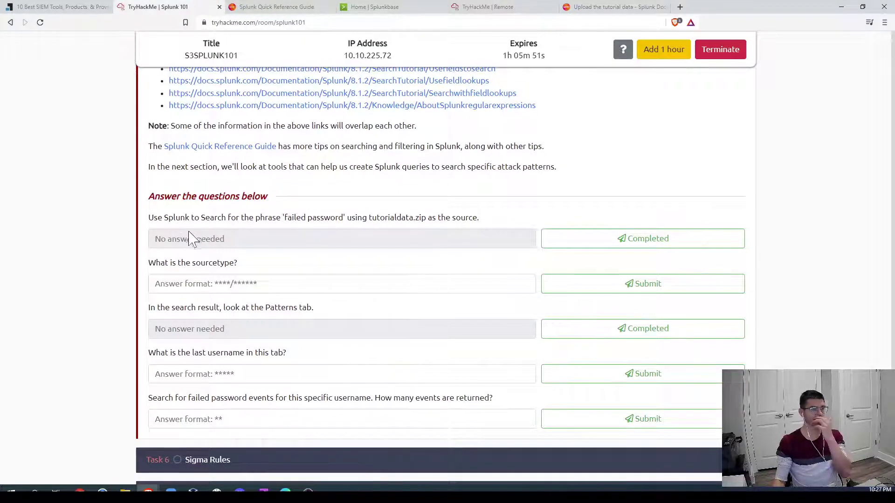
# Step: Rerun the search as * "failed password" without 'for sneezy', confirming 33,253 events
pyautogui.moveTo(368, 218); pyautogui.dragTo(418, 219)
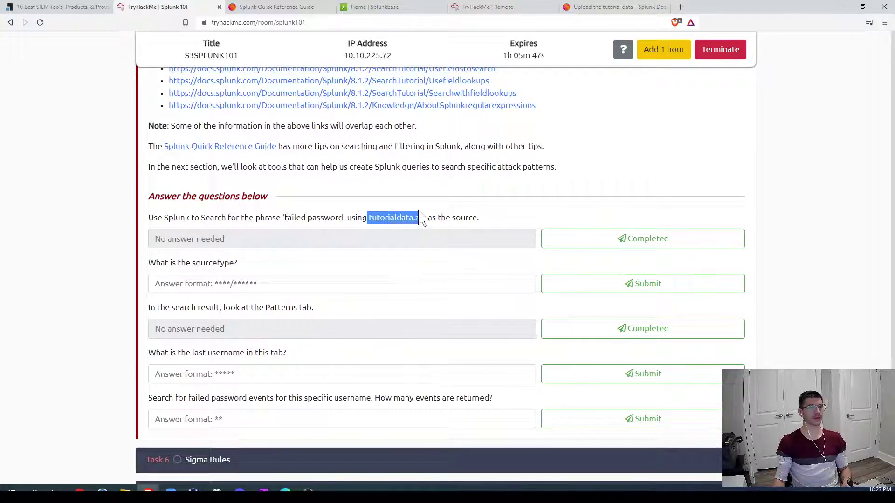
pyautogui.click(501, 8)
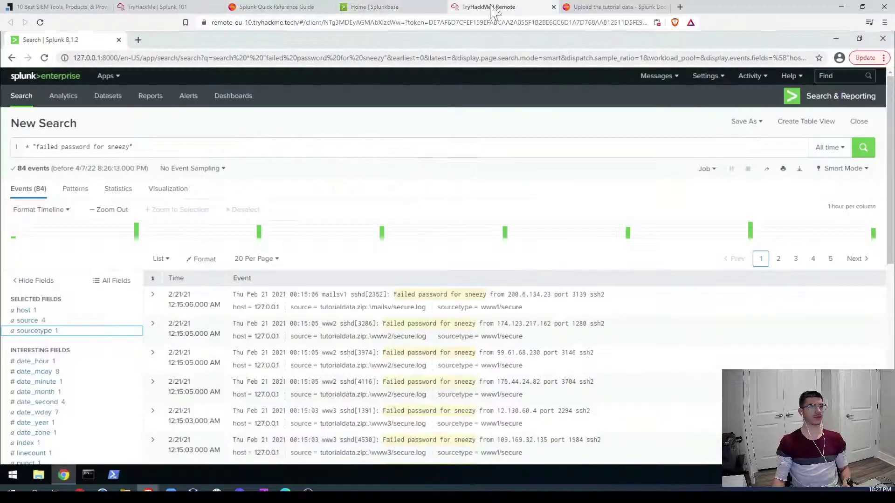
pyautogui.moveTo(133, 148); pyautogui.dragTo(91, 151)
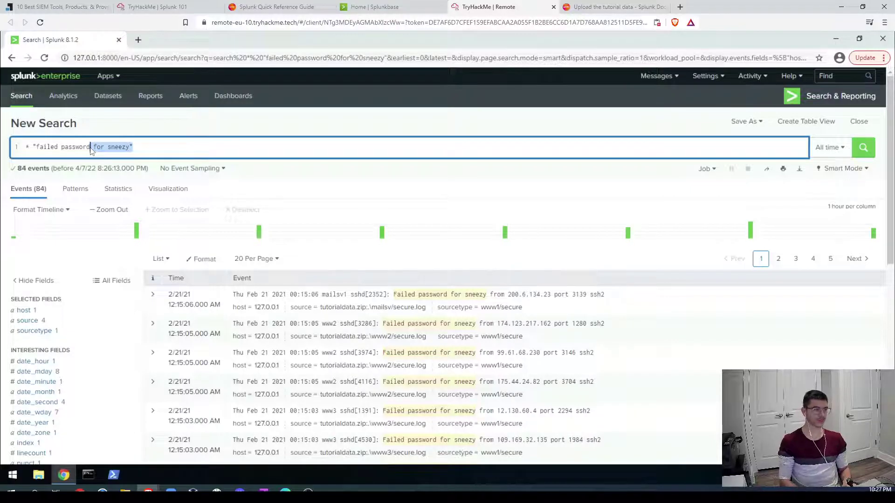
pyautogui.write('"')
pyautogui.press('Return')
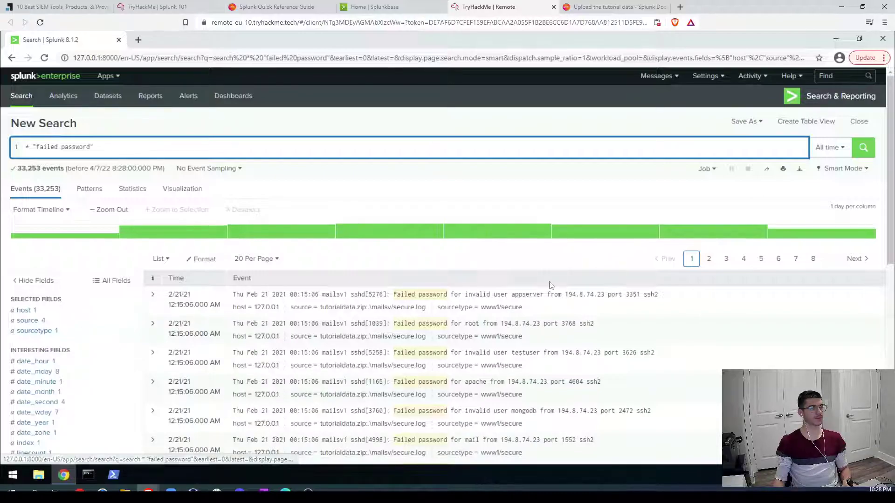
pyautogui.doubleClick(28, 169)
pyautogui.moveTo(56, 166); pyautogui.dragTo(54, 168)
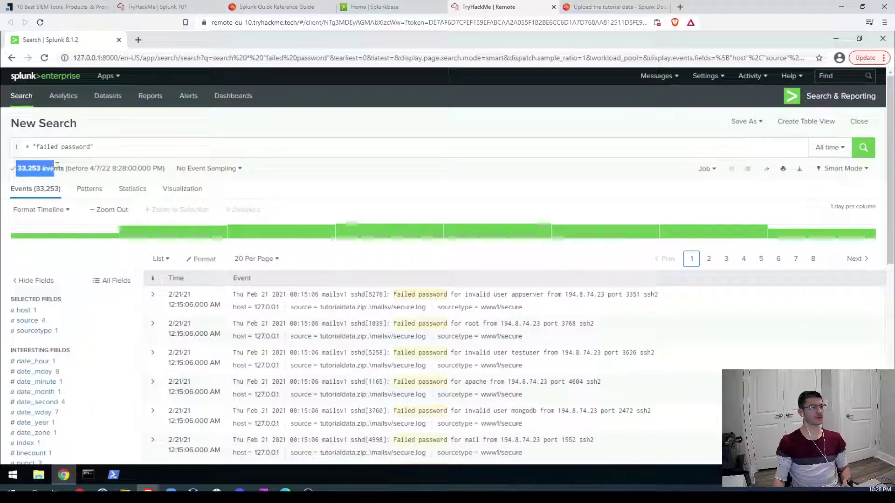
# Step: Mark the first room question answered and check the sourcetype field's values in Splunk
pyautogui.click(165, 6)
pyautogui.click(565, 243)
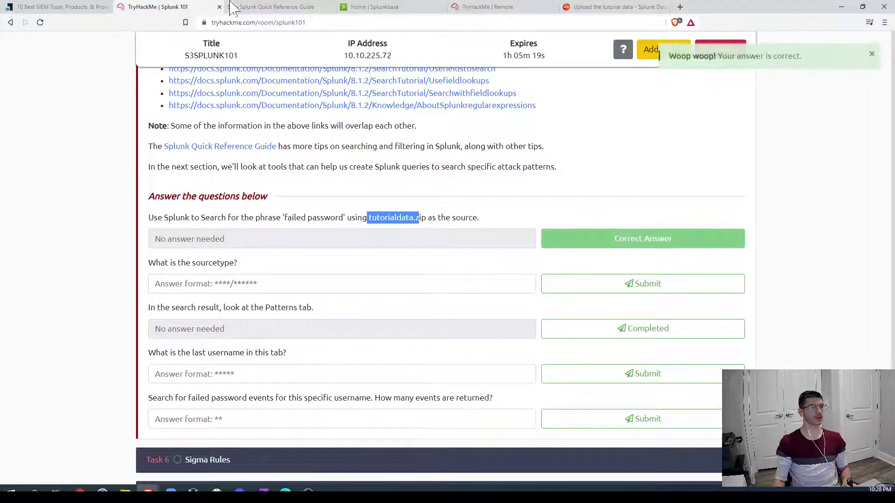
pyautogui.click(484, 9)
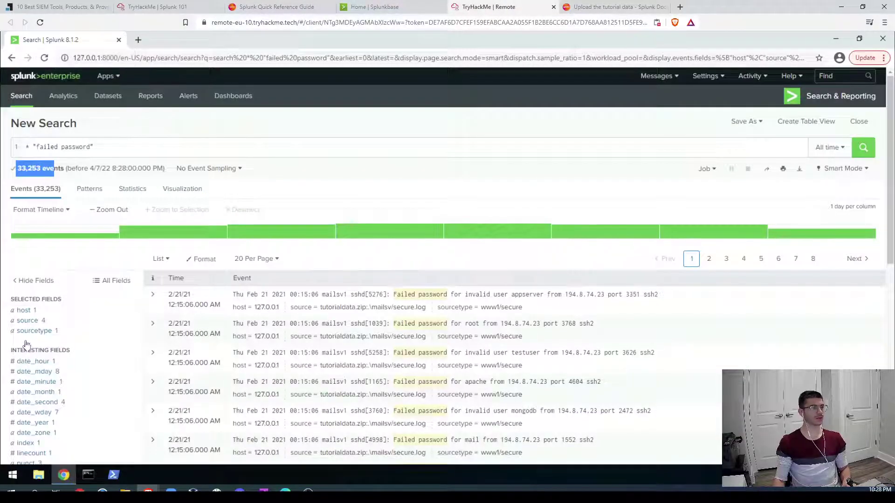
pyautogui.click(34, 331)
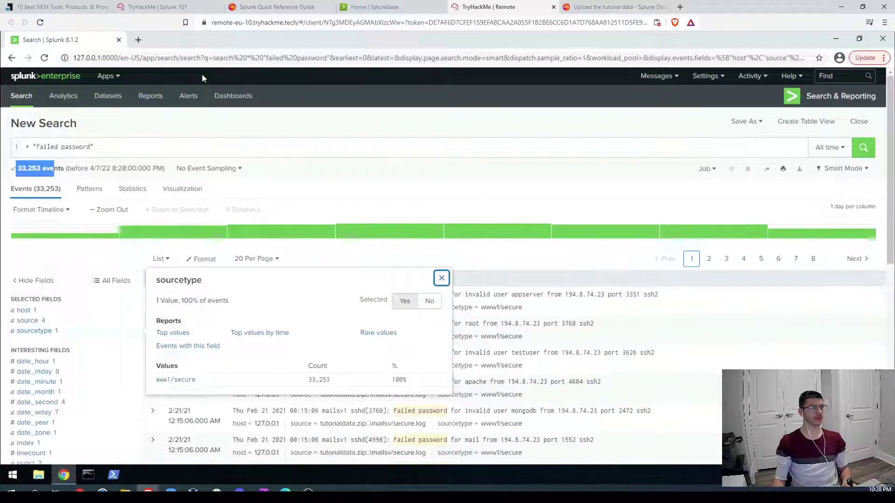
# Step: Submit www1/secure as the sourcetype answer
pyautogui.click(205, 8)
pyautogui.click(229, 279)
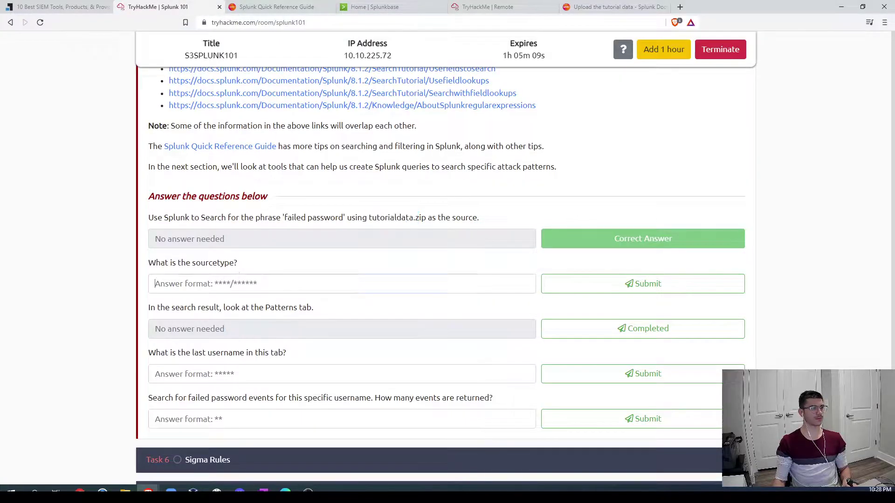
pyautogui.write('www1/secure')
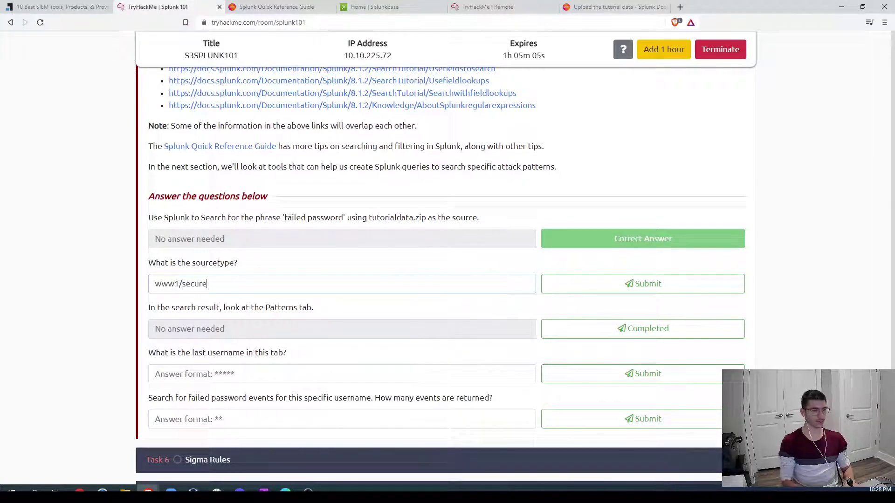
pyautogui.press('Return')
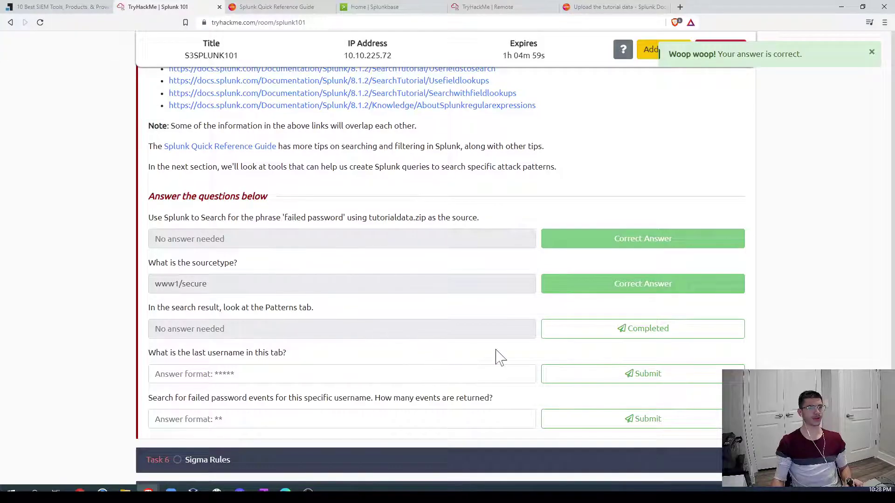
pyautogui.click(474, 6)
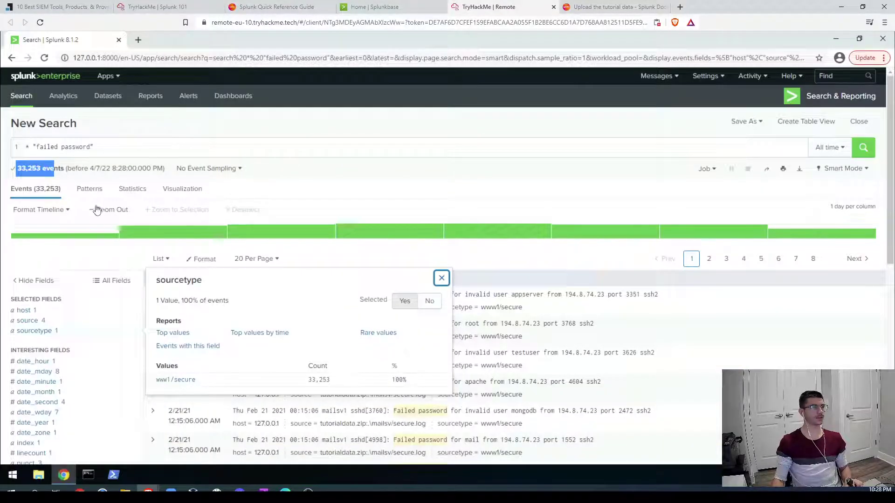
# Step: Group the failed password events into Patterns, inspect them, and complete the Patterns question
pyautogui.click(88, 191)
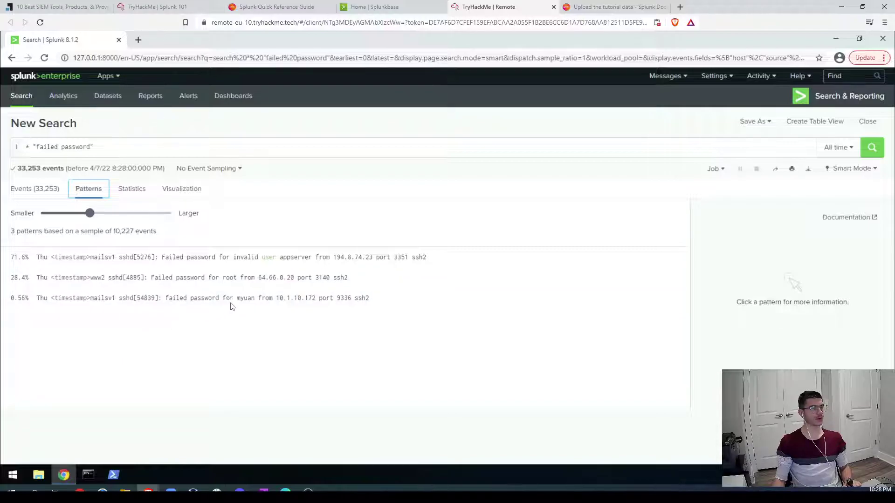
pyautogui.moveTo(167, 298); pyautogui.dragTo(218, 299)
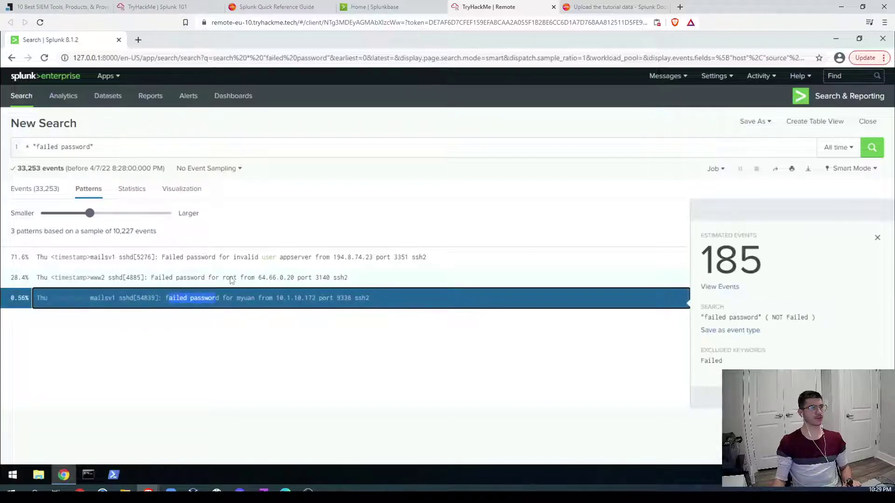
pyautogui.click(230, 278)
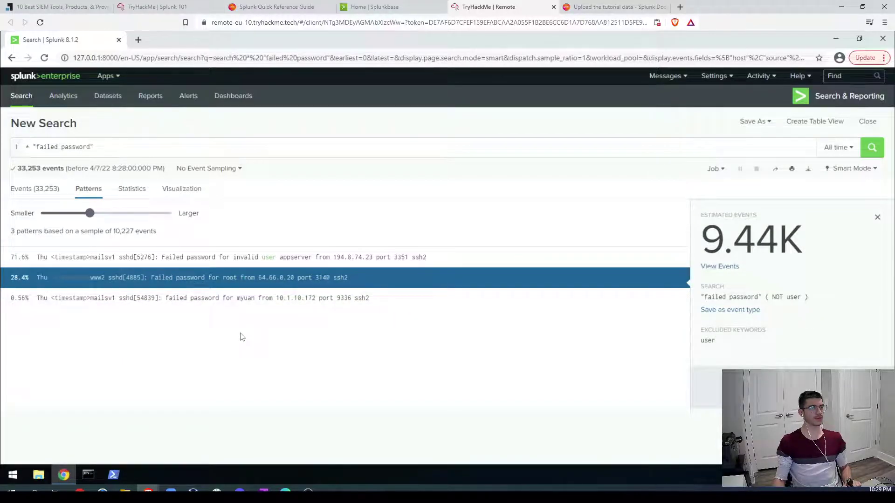
pyautogui.click(145, 3)
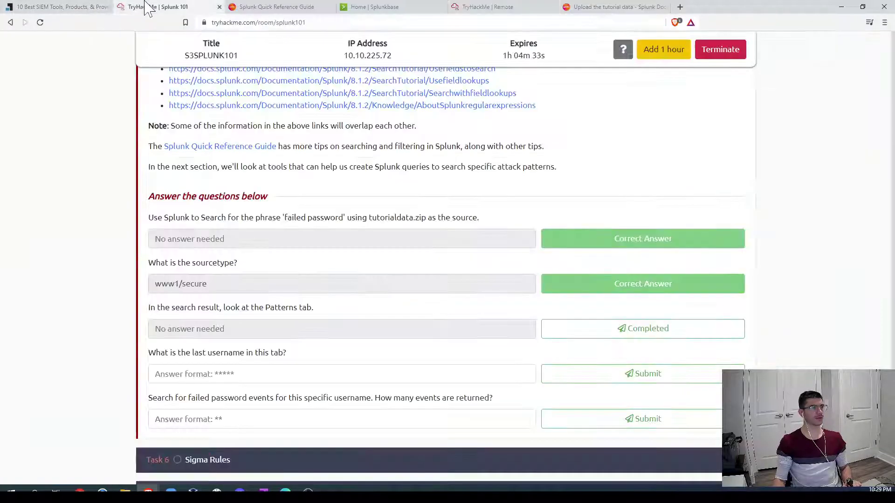
pyautogui.click(580, 330)
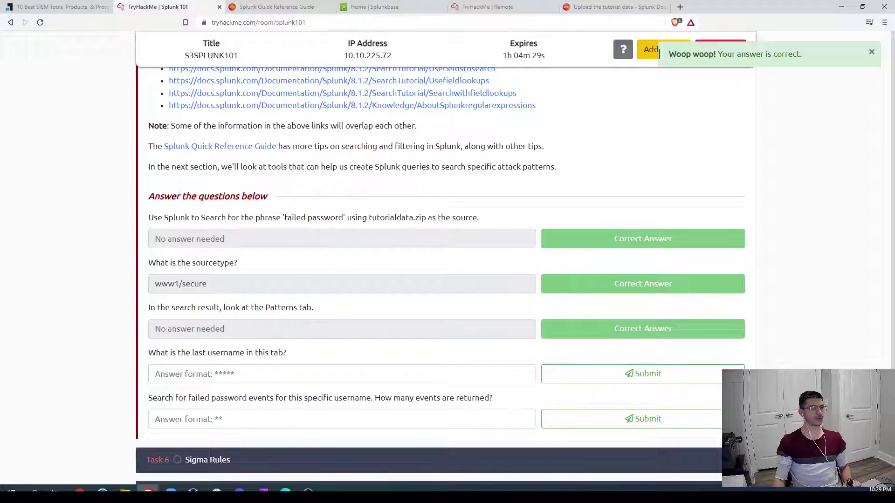
# Step: Pick out the username myuan from the third pattern
pyautogui.click(468, 7)
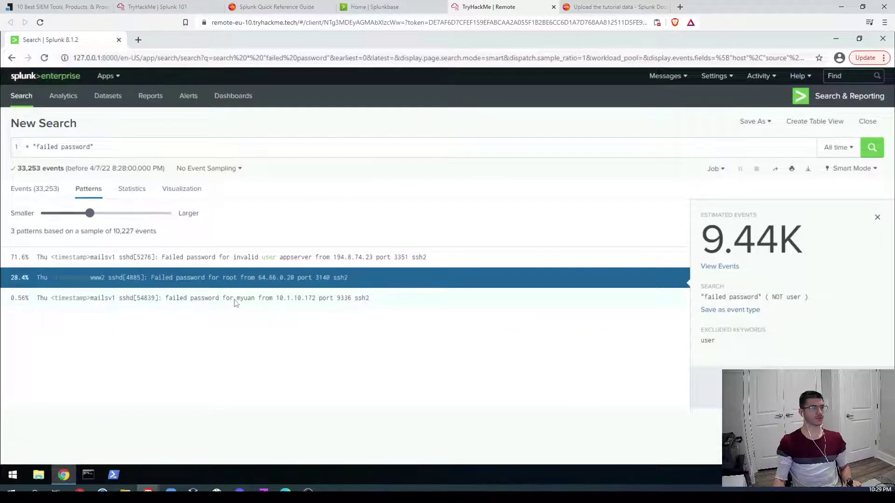
pyautogui.doubleClick(255, 299)
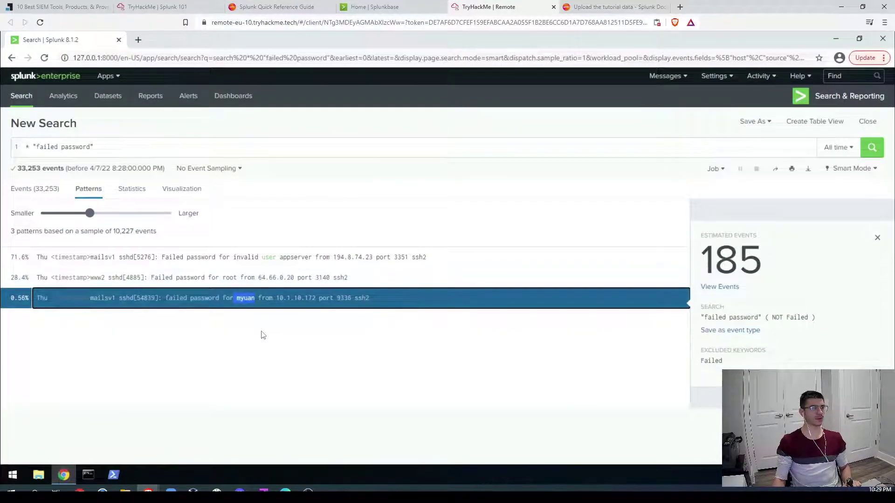
pyautogui.click(170, 7)
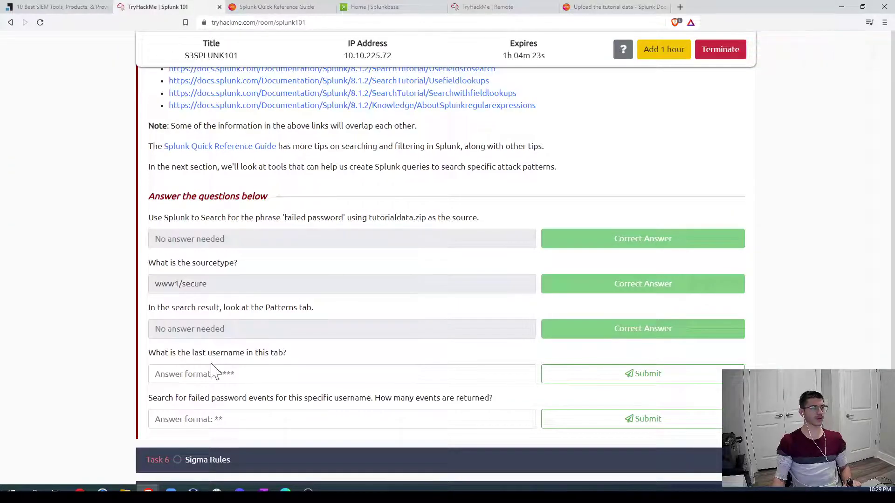
# Step: Answer the last-username question with myuan
pyautogui.click(159, 373)
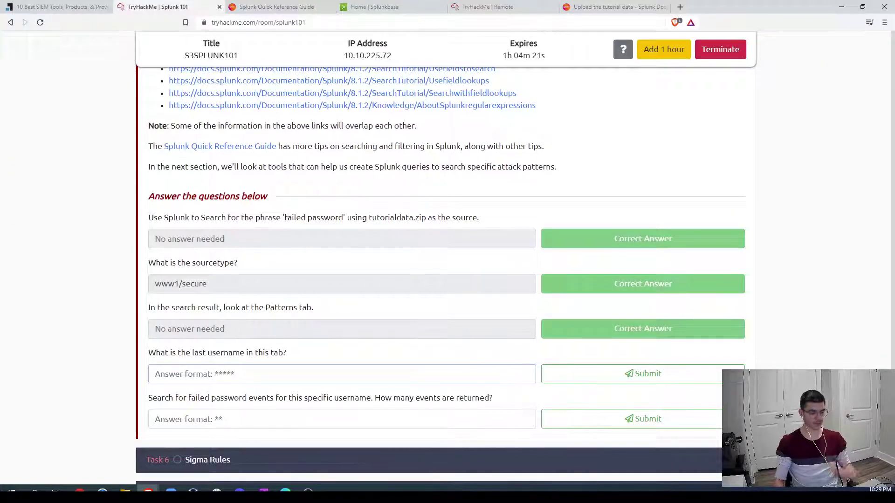
pyautogui.write('myuan')
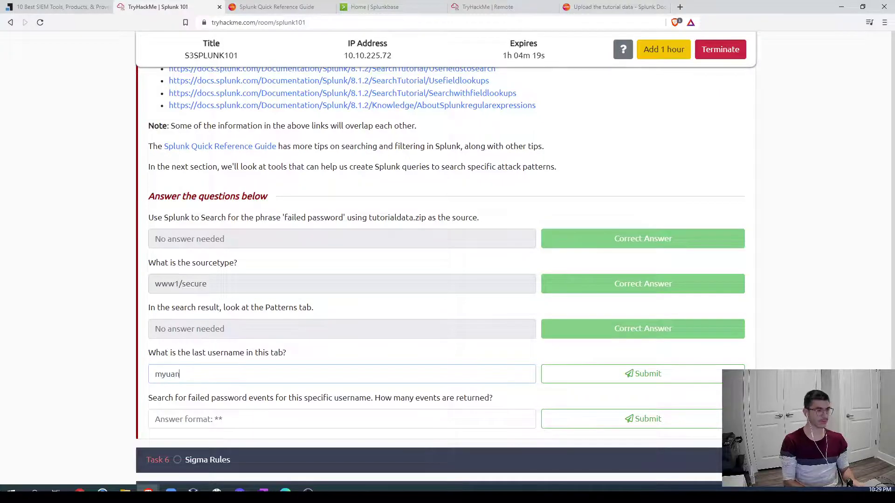
pyautogui.press('Return')
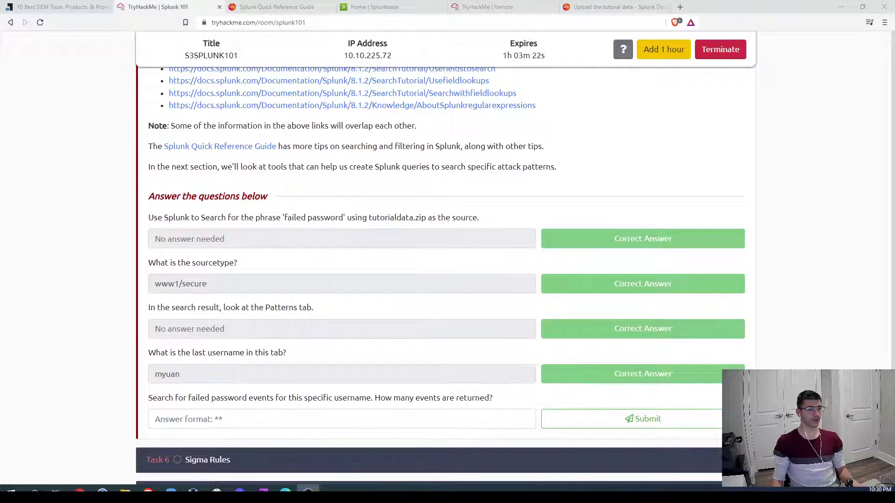
# Step: Search "failed password for myuan" and confirm 16 events, all with sourcetype www1/secure
pyautogui.click(505, 8)
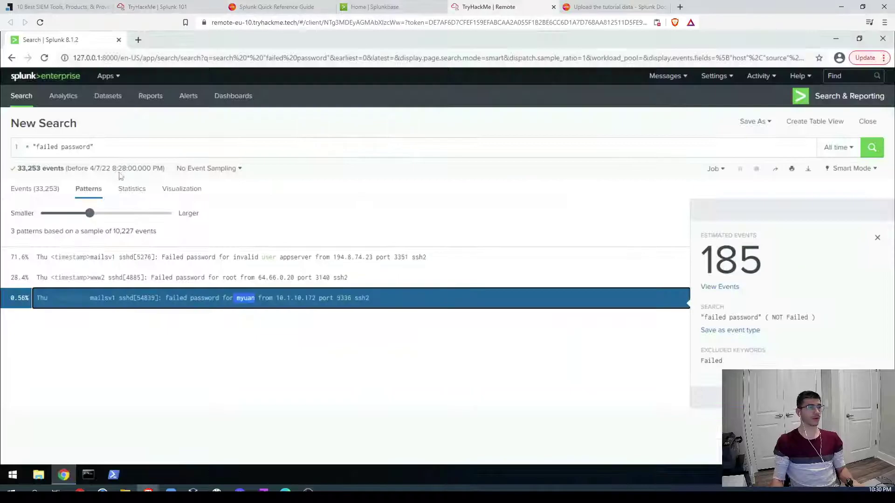
pyautogui.click(101, 148)
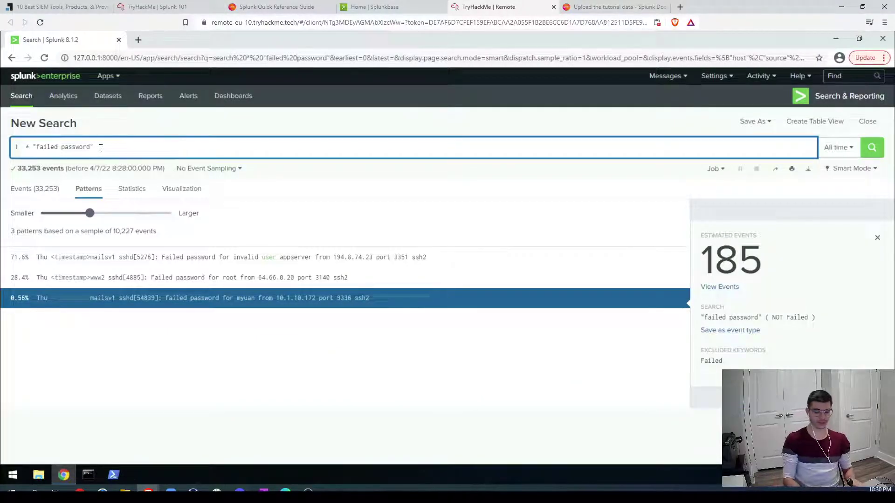
pyautogui.press('BackSpace')
pyautogui.write('for ')
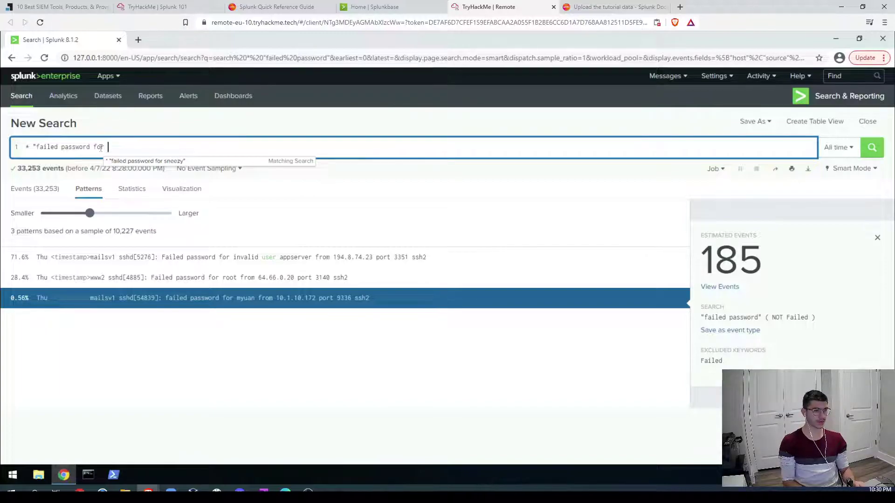
pyautogui.write('myu')
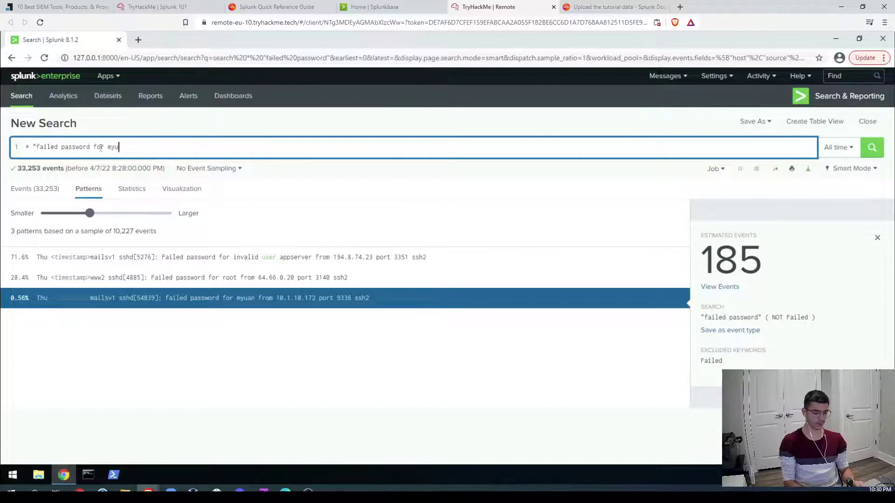
pyautogui.write('an')
pyautogui.write('"')
pyautogui.press('Return')
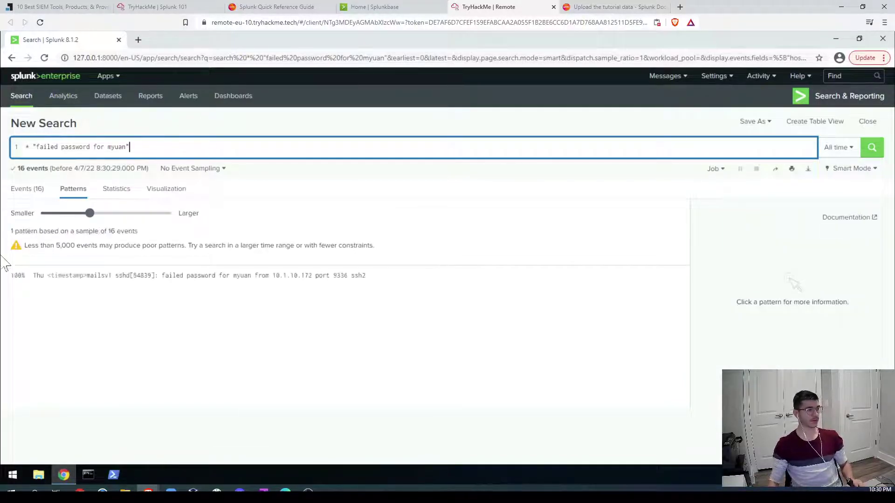
pyautogui.click(20, 196)
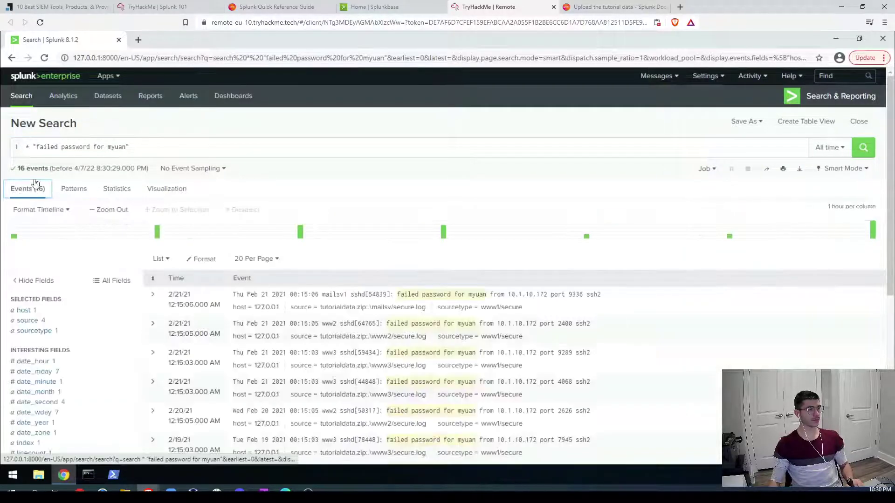
pyautogui.moveTo(13, 169); pyautogui.dragTo(42, 169)
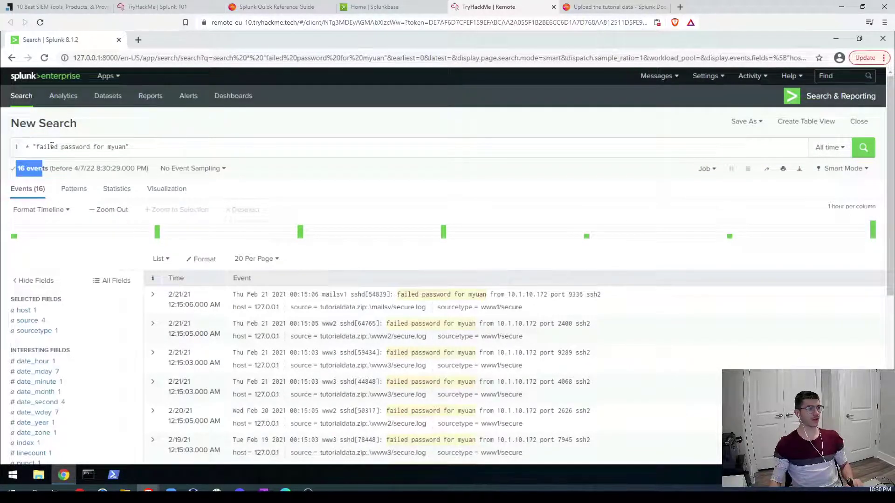
pyautogui.click(35, 331)
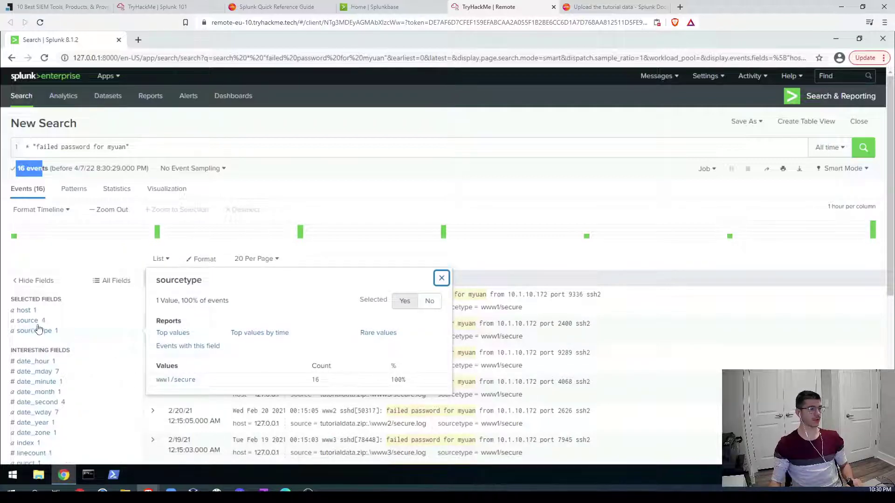
pyautogui.click(441, 278)
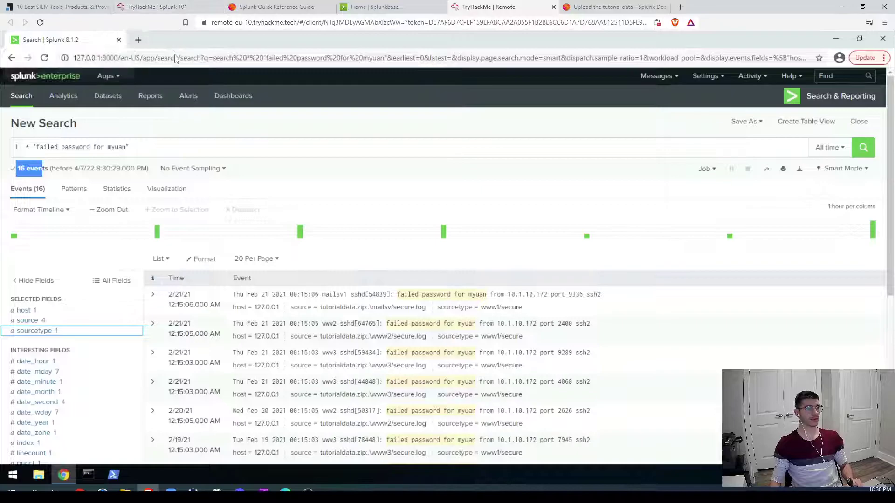
# Step: Answer the event-count question with 16
pyautogui.click(160, 8)
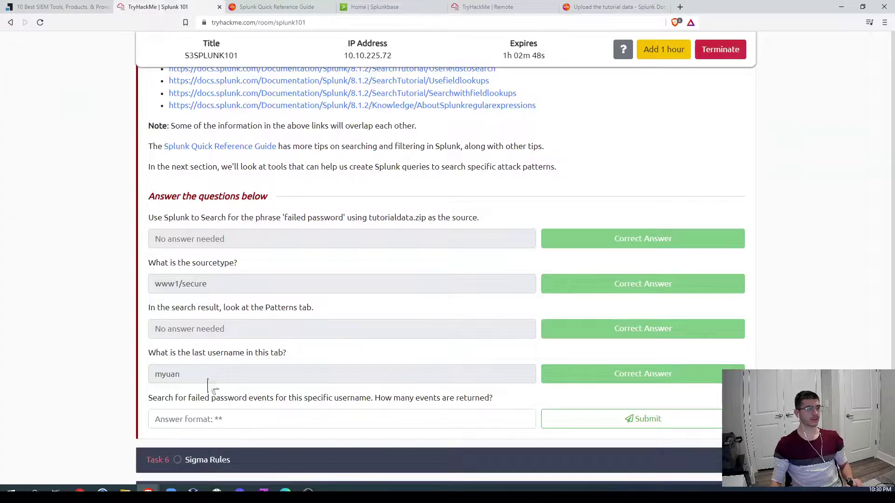
pyautogui.click(341, 419)
pyautogui.write('16')
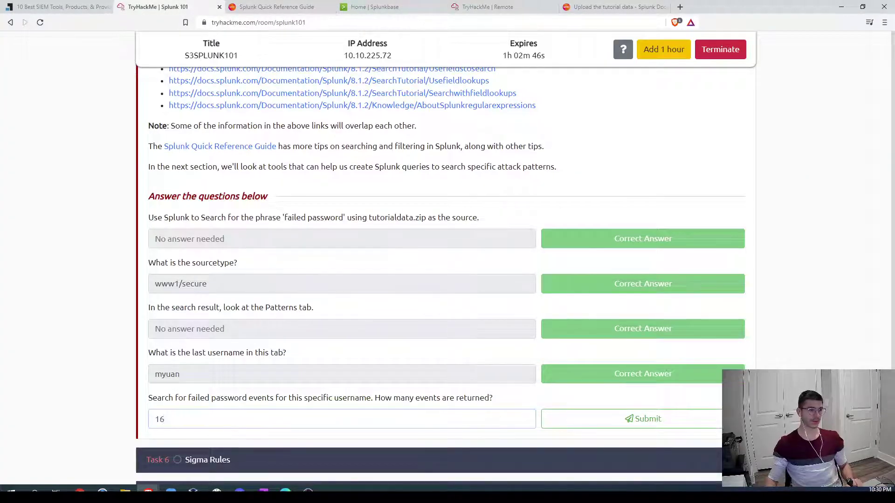
pyautogui.click(619, 429)
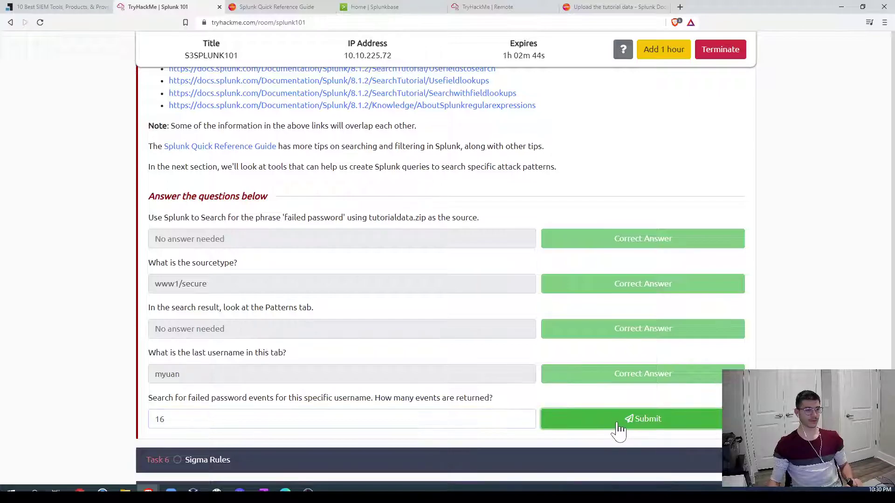
# Step: Expand Task 6 Sigma Rules and open the SigmaHQ repository link in a new tab
pyautogui.scroll(-4, 775, 361)
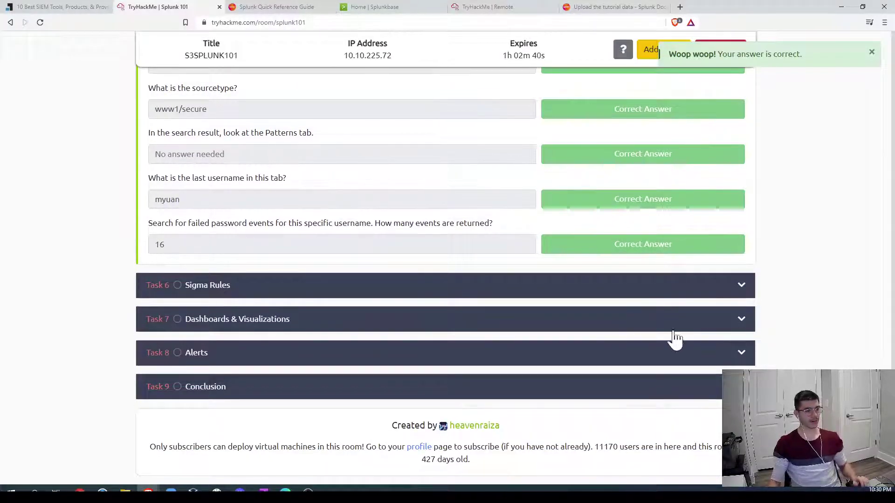
pyautogui.click(529, 295)
pyautogui.scroll(8, 751, 293)
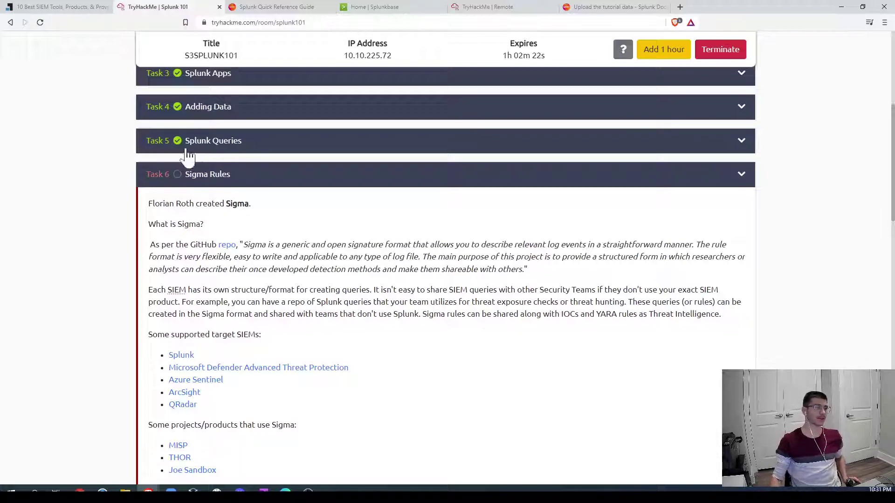
pyautogui.rightClick(227, 251)
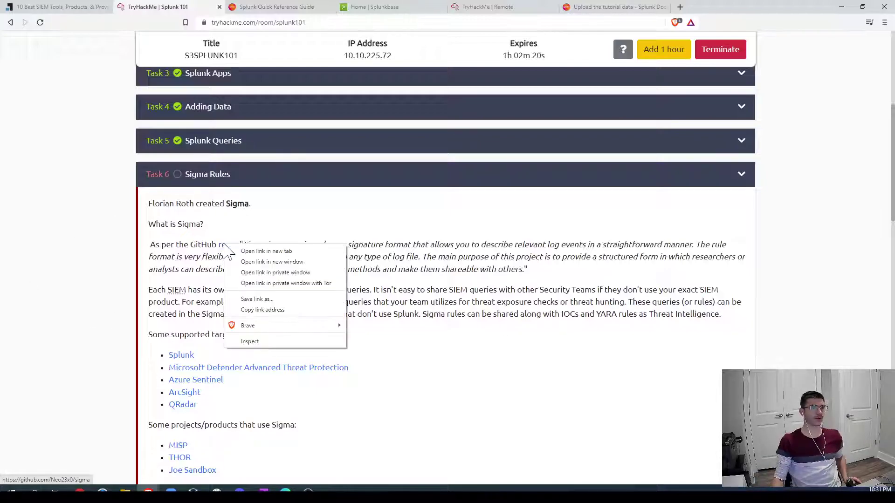
pyautogui.click(259, 250)
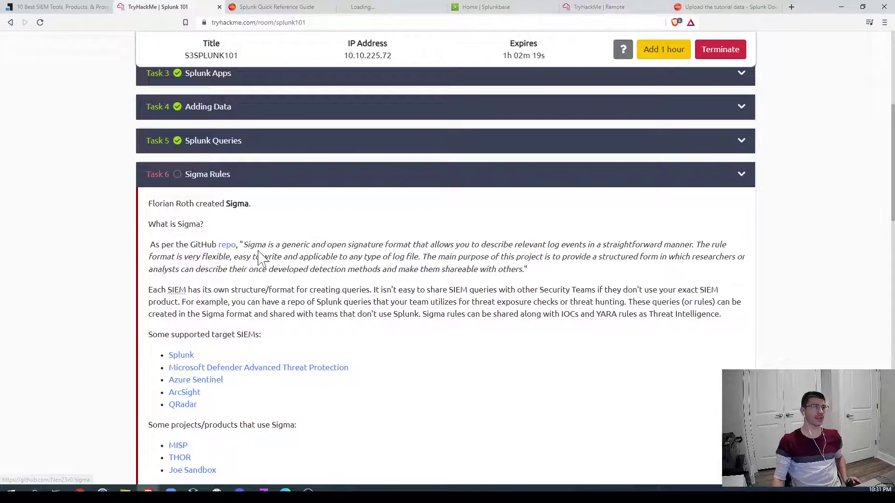
# Step: Read the SigmaHQ/sigma README and highlight the phrase 'shareable with others'
pyautogui.click(370, 7)
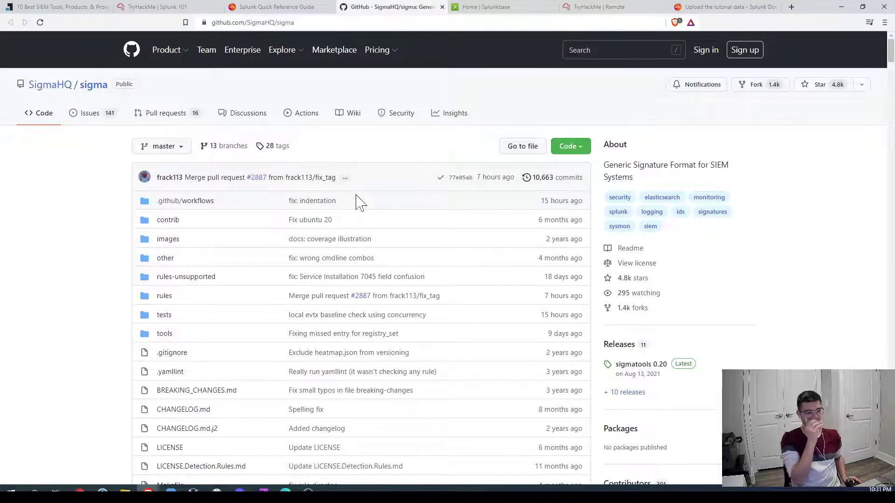
pyautogui.scroll(-4, 255, 300)
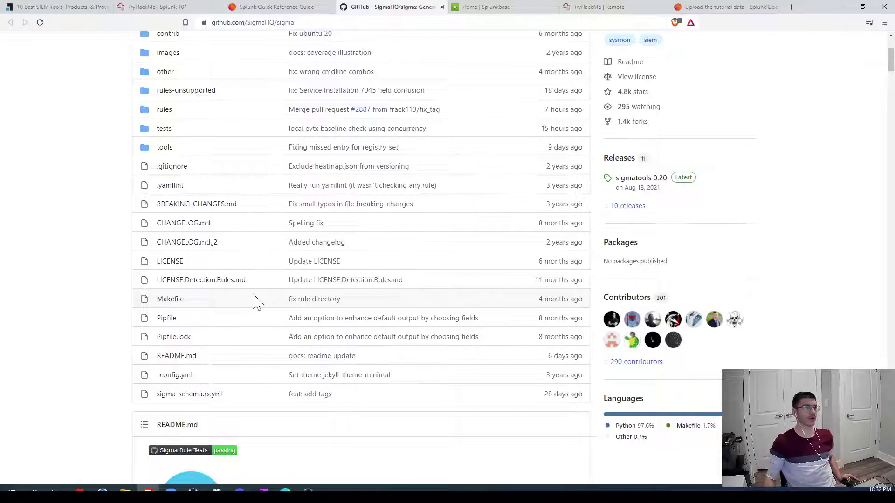
pyautogui.scroll(-3, 223, 282)
pyautogui.scroll(-7, 216, 282)
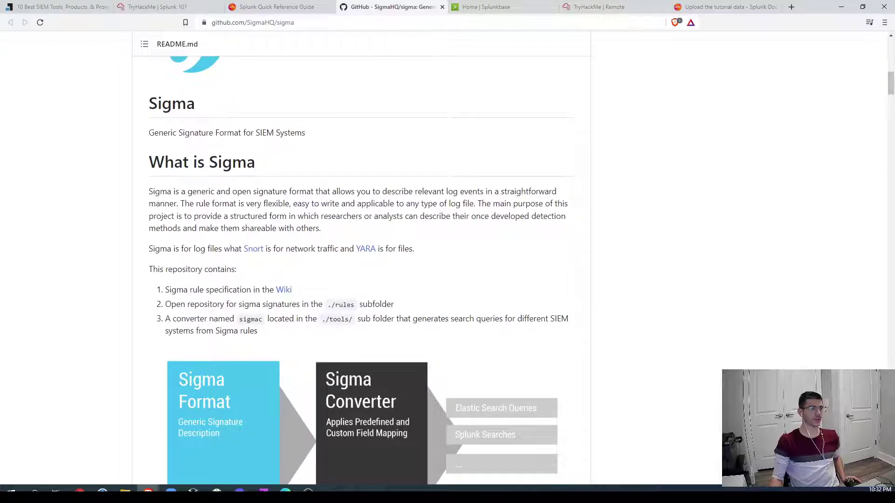
pyautogui.scroll(2, 210, 183)
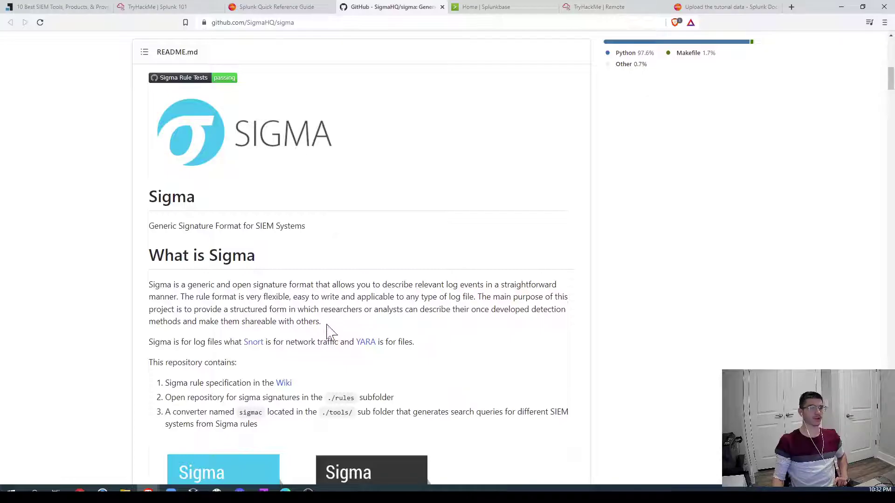
pyautogui.moveTo(326, 325); pyautogui.dragTo(232, 322)
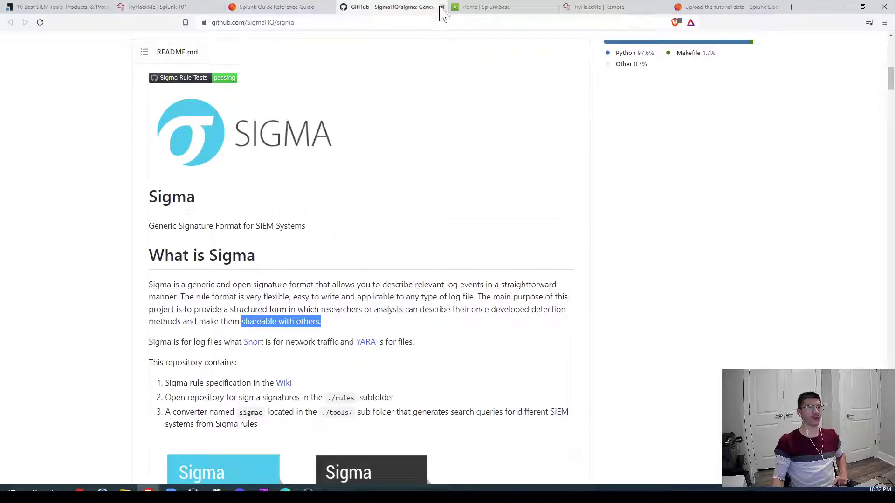
# Step: Scroll to the Sigma Rules task's Uncoder.io link and open it in a new tab
pyautogui.click(156, 7)
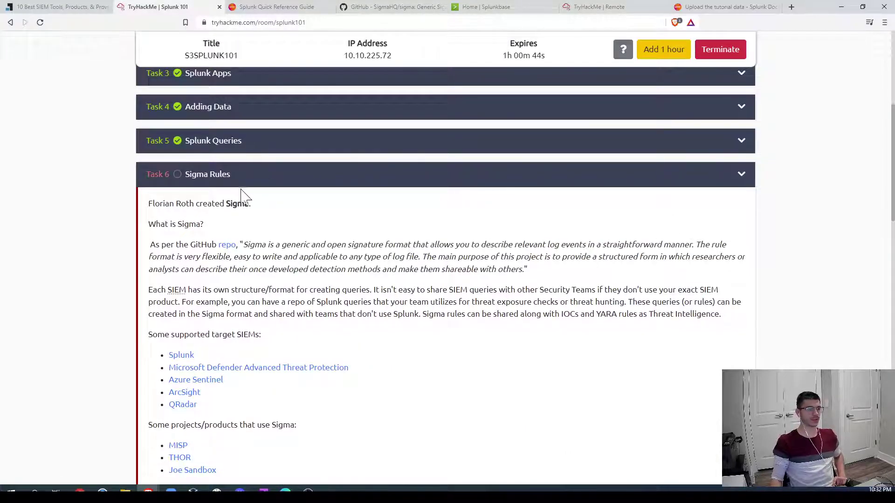
pyautogui.scroll(-2, 320, 254)
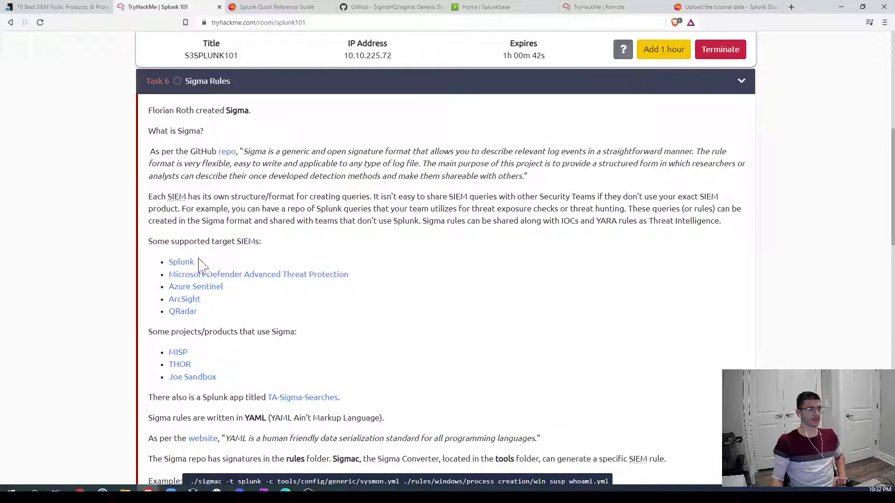
pyautogui.scroll(-3, 309, 329)
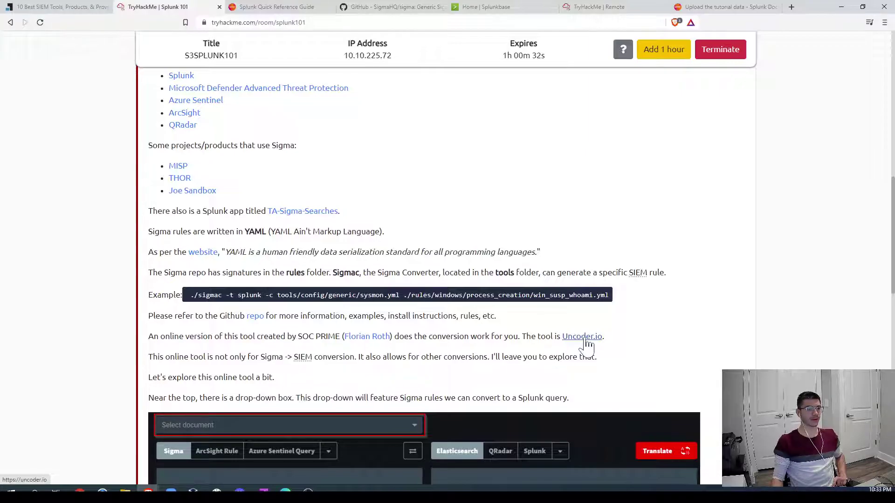
pyautogui.scroll(-3, 619, 339)
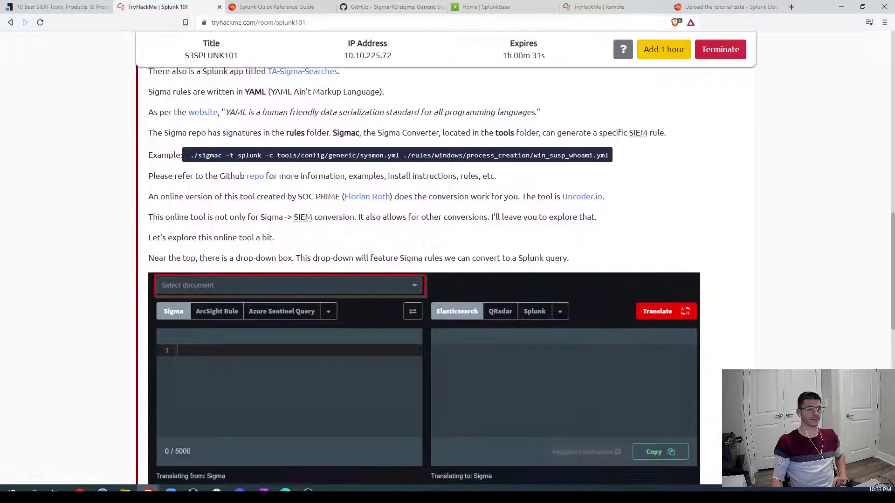
pyautogui.click(575, 200)
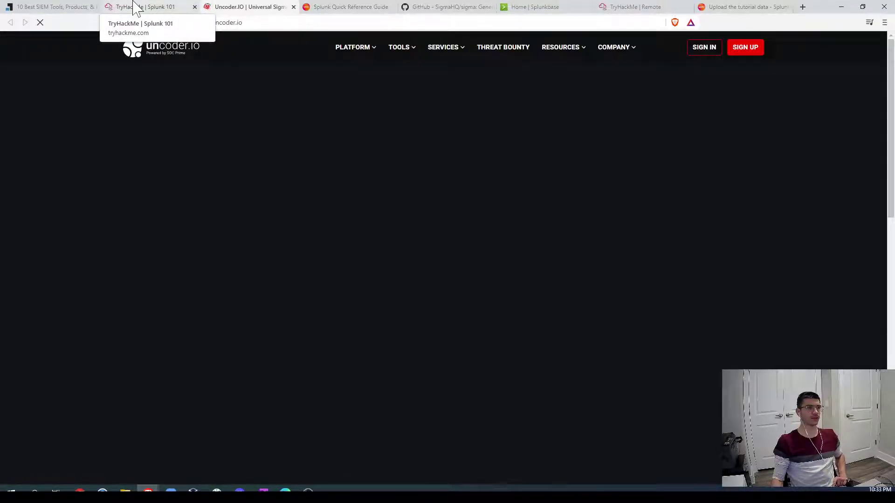
# Step: Back in the room, highlight the 'Some supported target SIEMs:' line
pyautogui.click(135, 7)
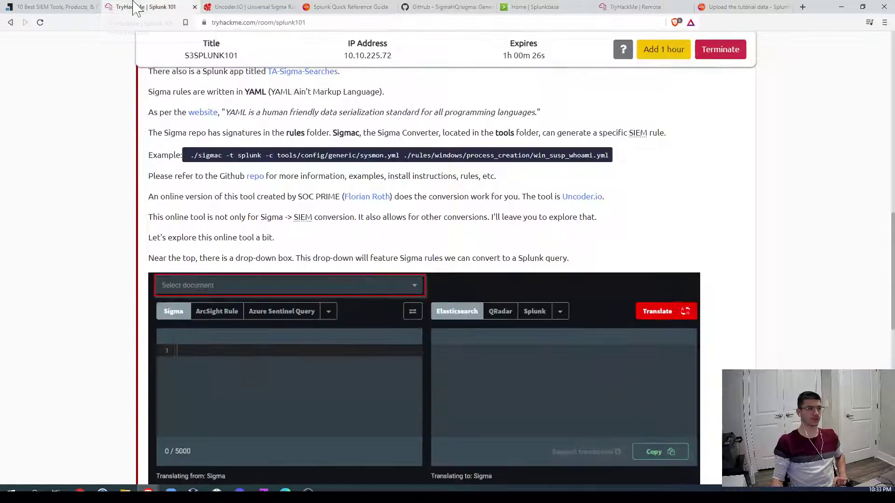
pyautogui.scroll(3, 261, 212)
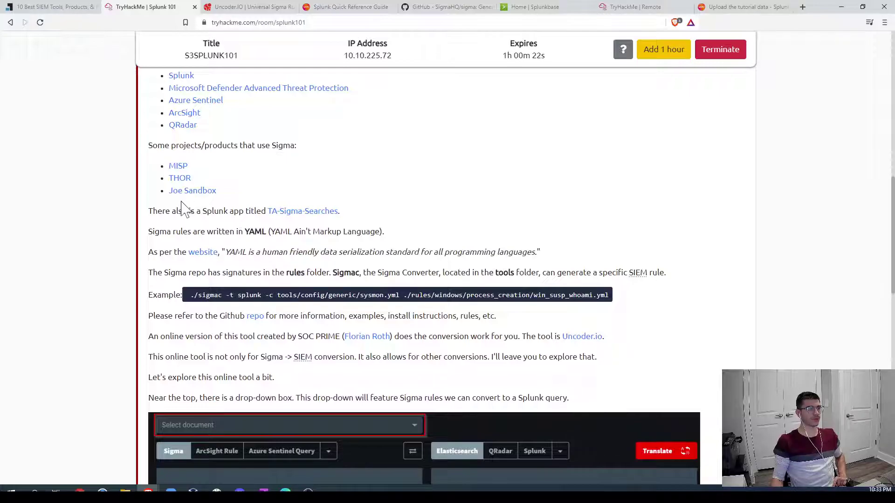
pyautogui.scroll(1, 182, 205)
pyautogui.scroll(1, 233, 196)
pyautogui.scroll(1, 308, 188)
pyautogui.moveTo(148, 200); pyautogui.dragTo(274, 198)
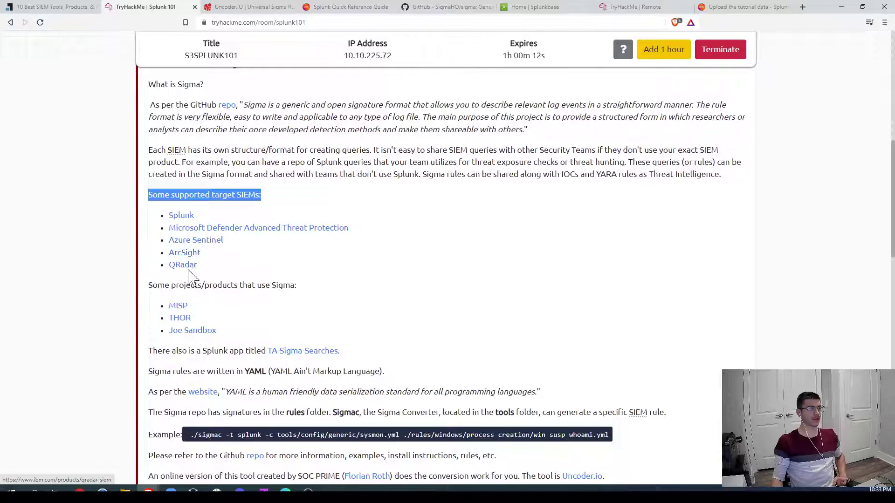
# Step: Scroll through Uncoder.io's target query format list, then go back to the Splunk 101 room
pyautogui.click(246, 6)
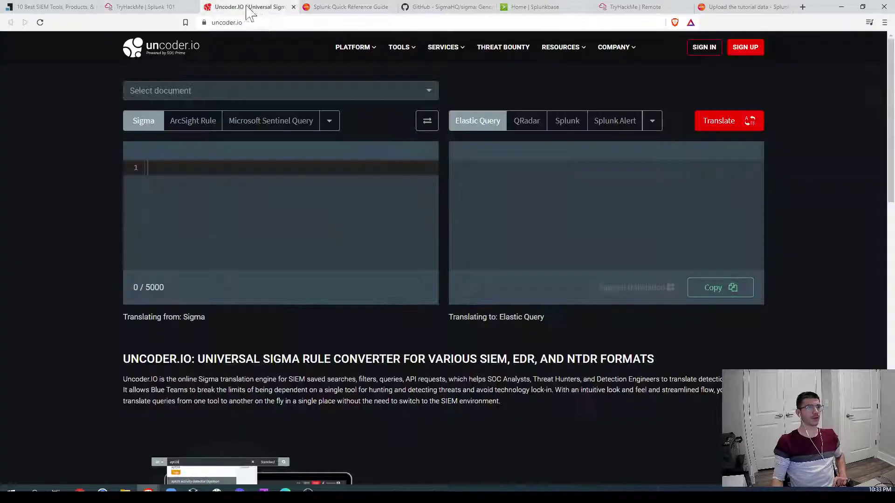
pyautogui.click(652, 122)
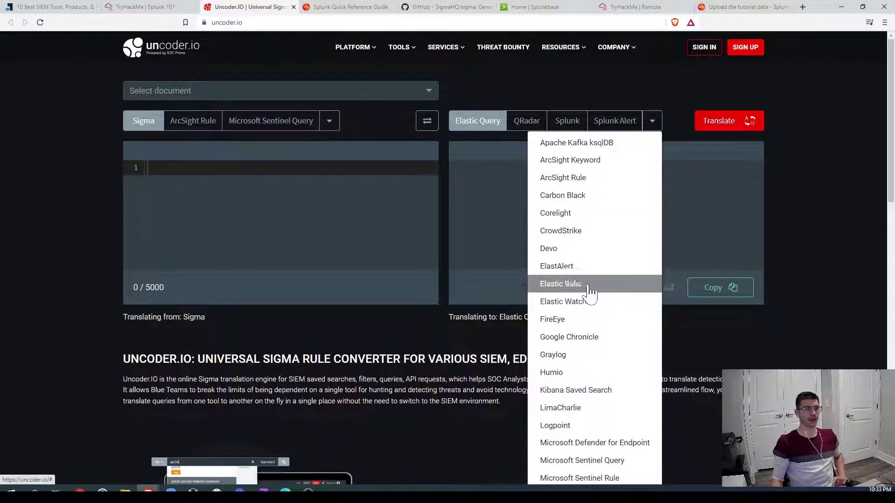
pyautogui.scroll(-1, 588, 317)
pyautogui.scroll(-5, 588, 315)
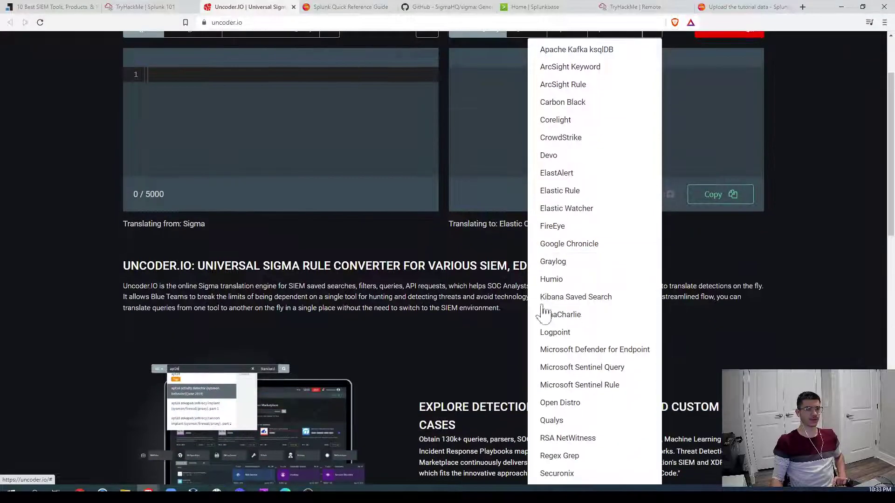
pyautogui.scroll(6, 588, 292)
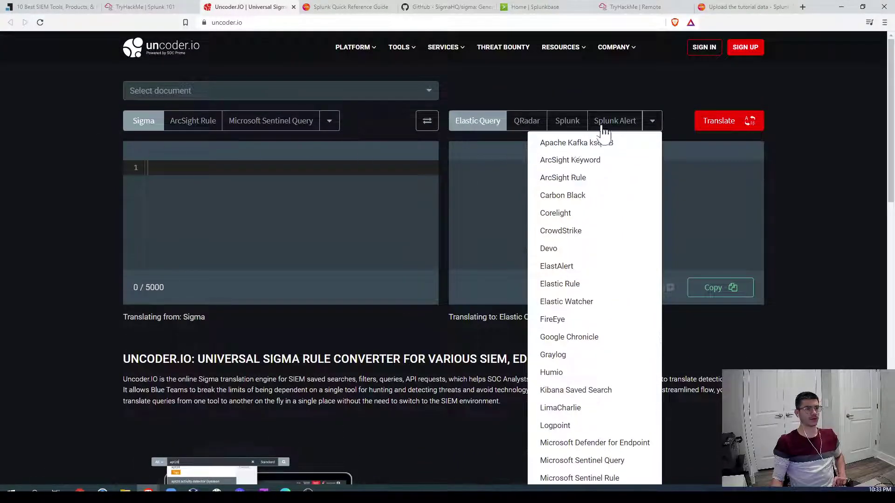
pyautogui.click(70, 166)
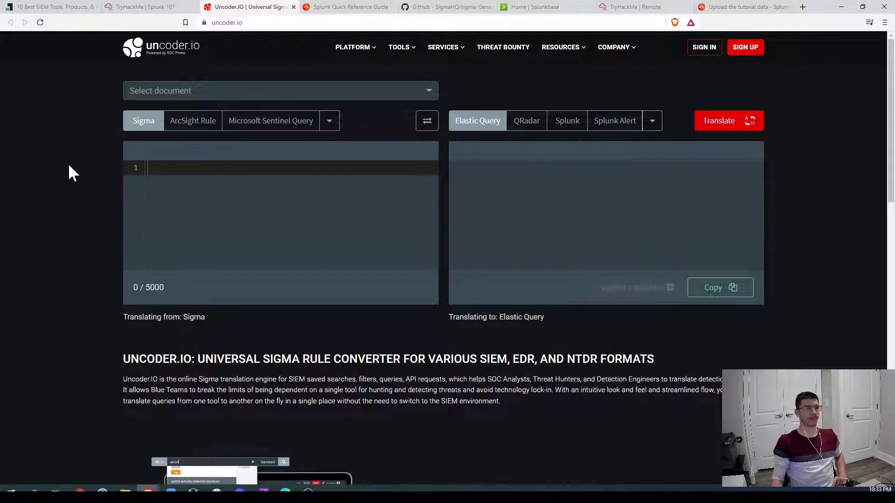
pyautogui.click(140, 7)
pyautogui.scroll(-5, 149, 238)
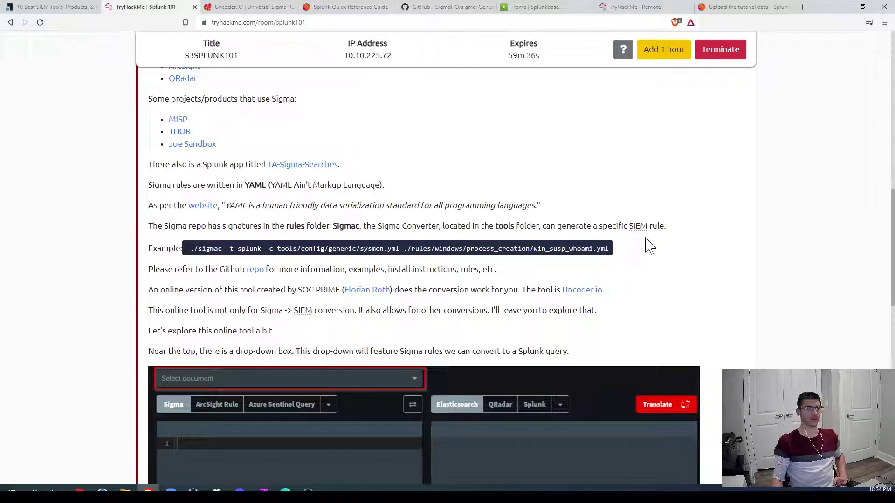
# Step: Scroll the Sigma Rules task and highlight the 'User Added to Local Administrators' rule name
pyautogui.moveTo(405, 248); pyautogui.dragTo(625, 255)
pyautogui.scroll(-4, 680, 258)
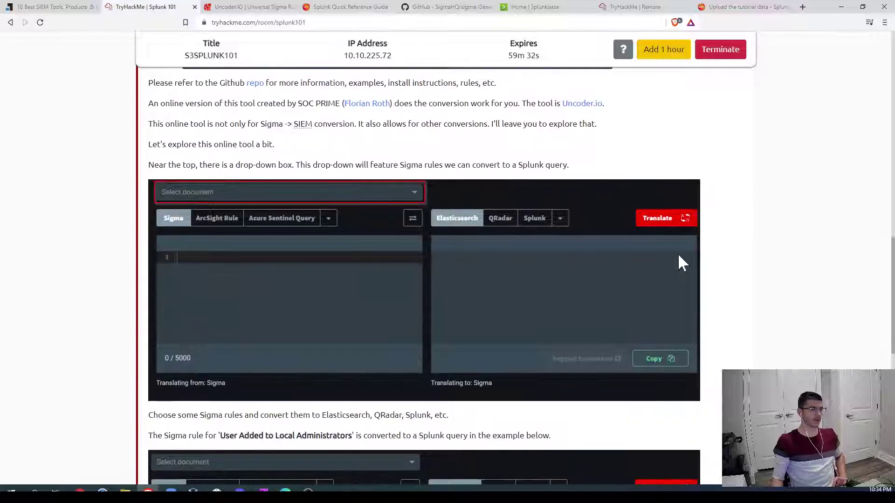
pyautogui.scroll(-4, 323, 206)
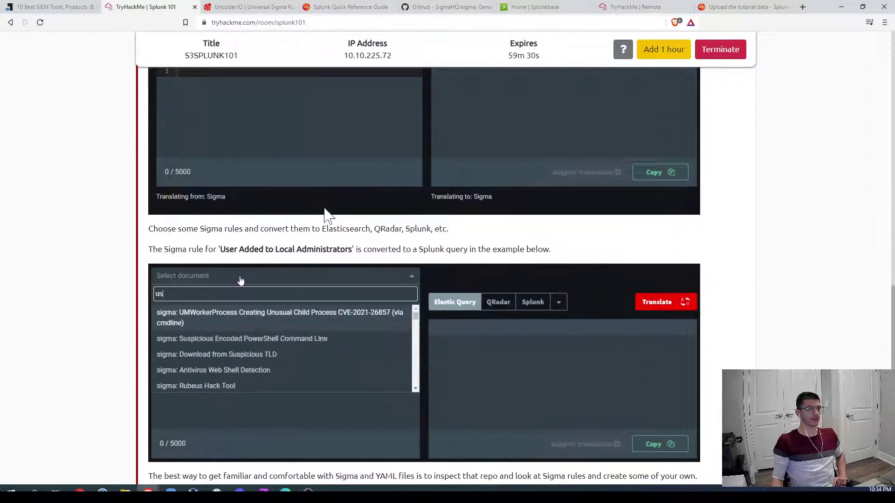
pyautogui.scroll(3, 323, 213)
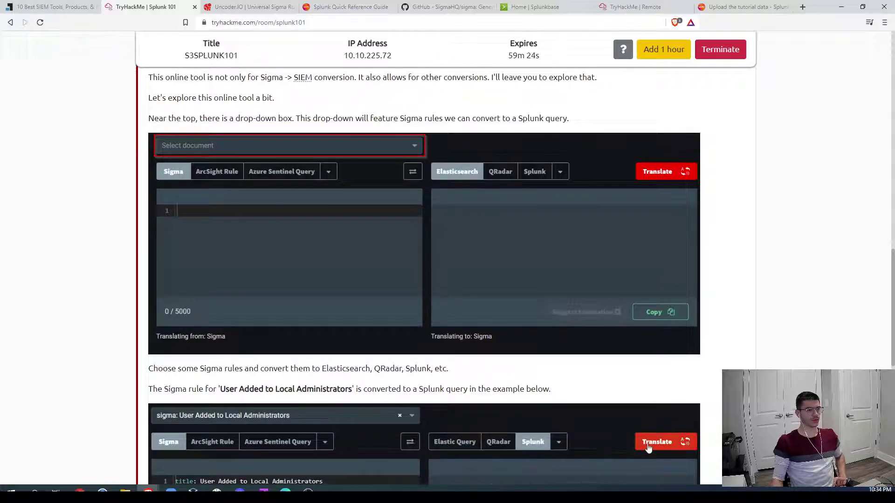
pyautogui.moveTo(219, 390); pyautogui.dragTo(356, 391)
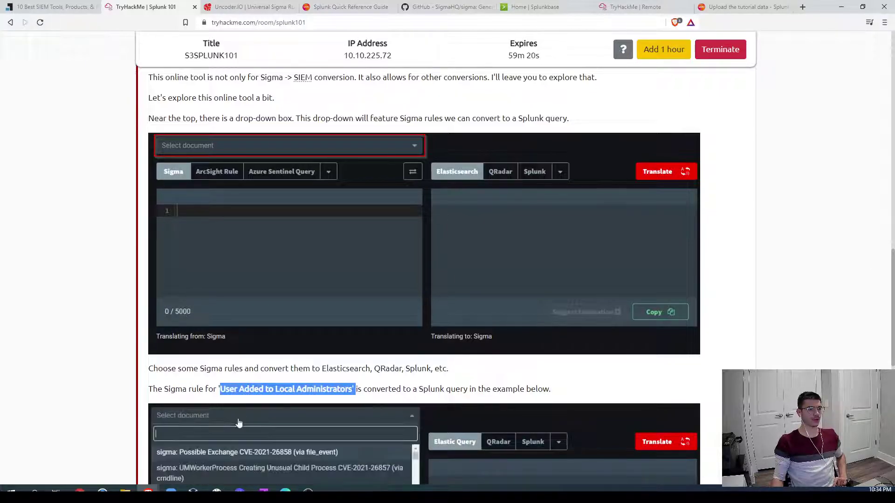
# Step: Search the Uncoder.io rule list for 'use' and load 'User Added to Local Administrators'
pyautogui.click(249, 7)
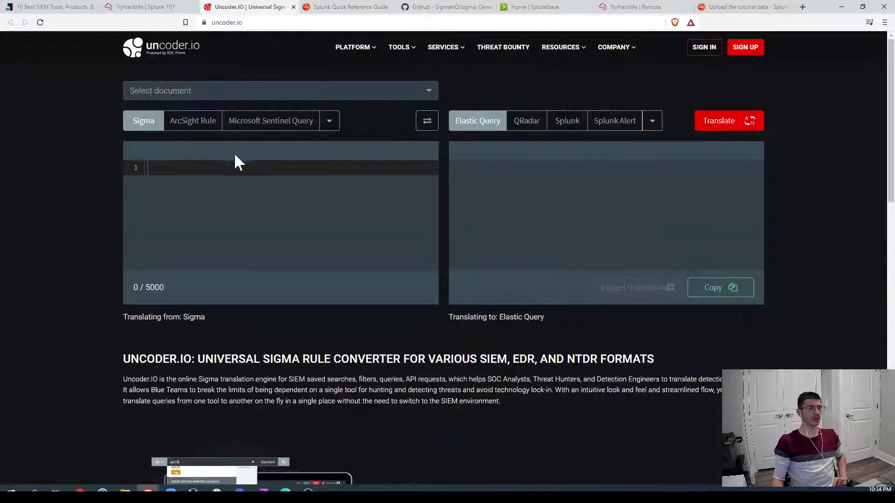
pyautogui.click(300, 92)
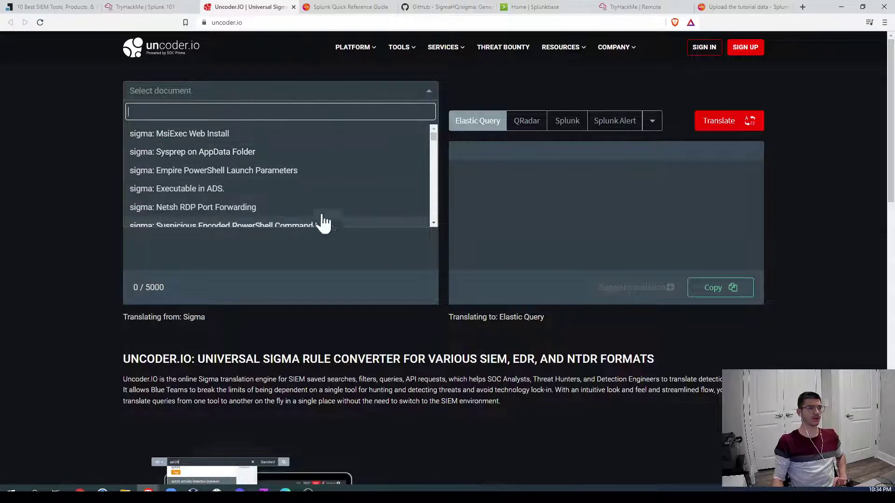
pyautogui.click(304, 255)
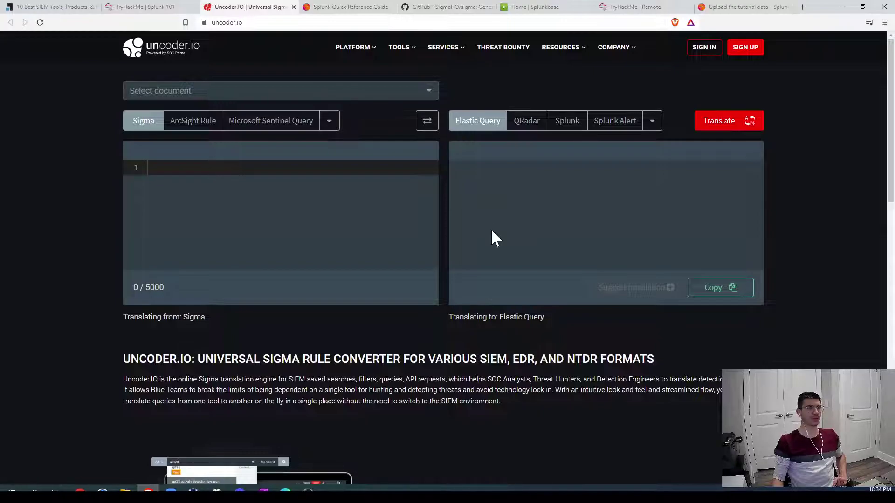
pyautogui.click(273, 95)
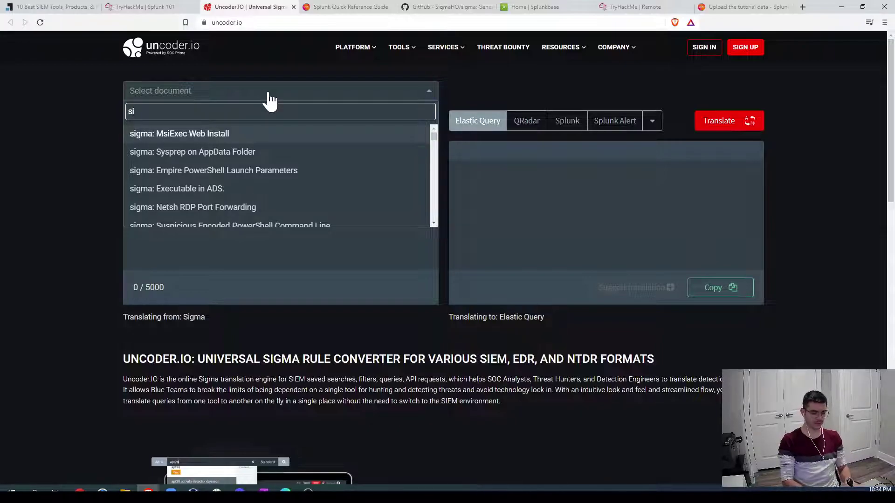
pyautogui.write('use')
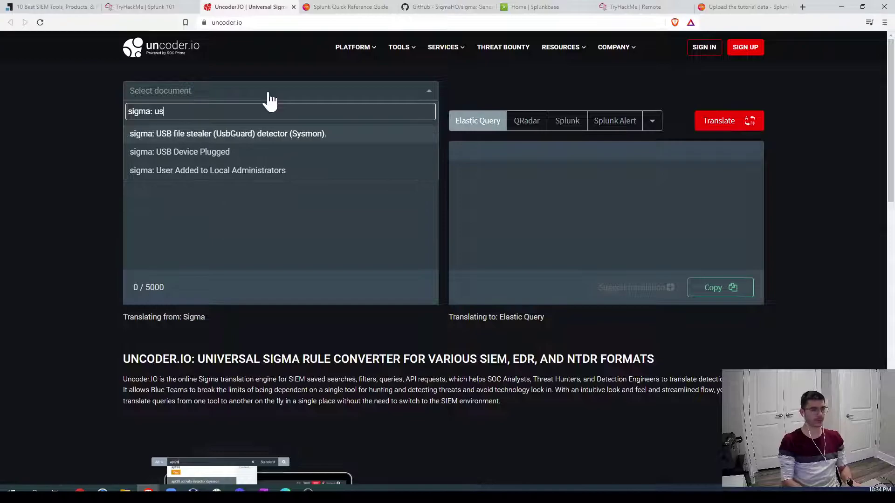
pyautogui.click(272, 135)
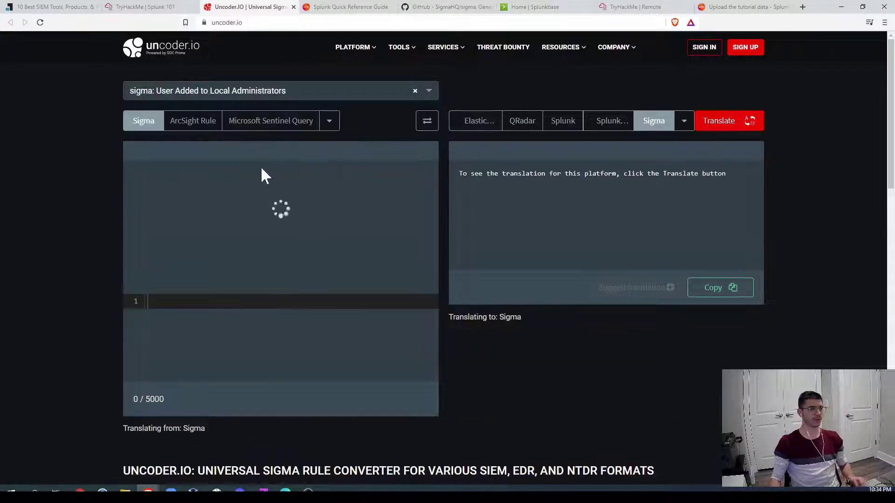
pyautogui.moveTo(195, 430); pyautogui.dragTo(124, 161)
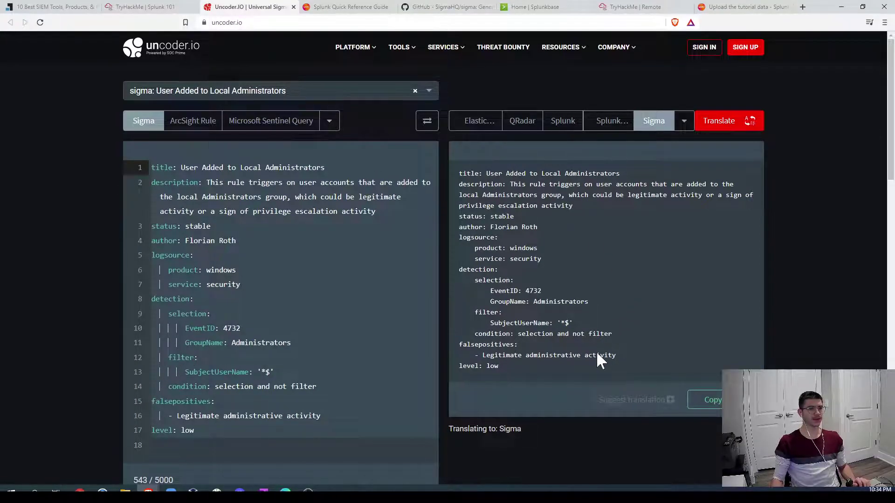
# Step: Translate the rule to Splunk after trying Splunk Alert, and copy the resulting query
pyautogui.click(615, 124)
pyautogui.click(729, 127)
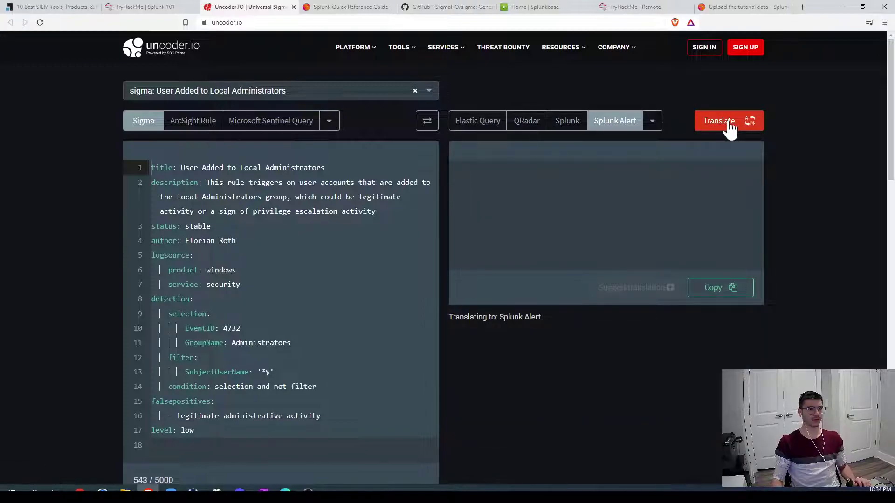
pyautogui.click(567, 123)
pyautogui.click(740, 125)
pyautogui.moveTo(687, 187); pyautogui.dragTo(443, 174)
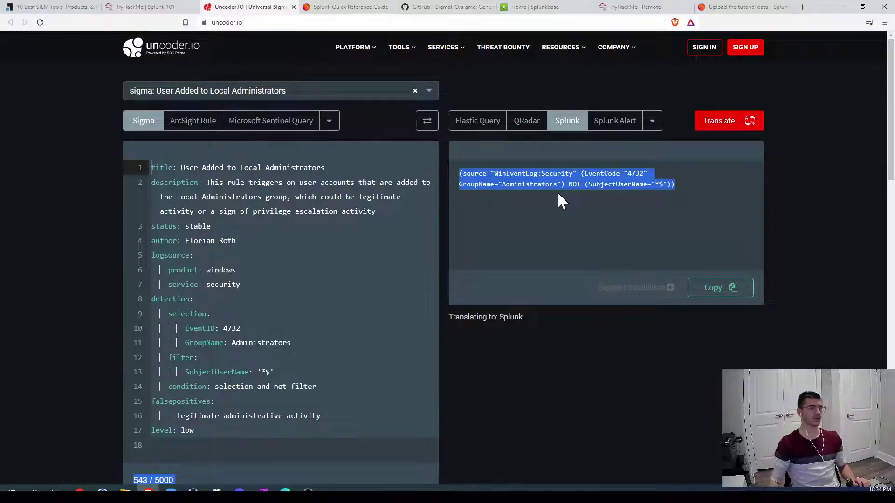
pyautogui.click(730, 290)
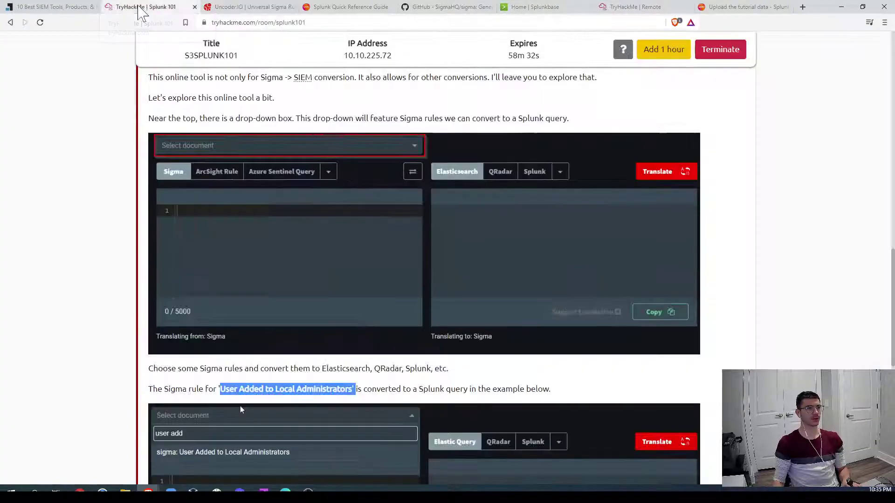
# Step: Delete the old failed password for myuan query from the Splunk search bar, then return to the room
pyautogui.click(139, 6)
pyautogui.click(635, 6)
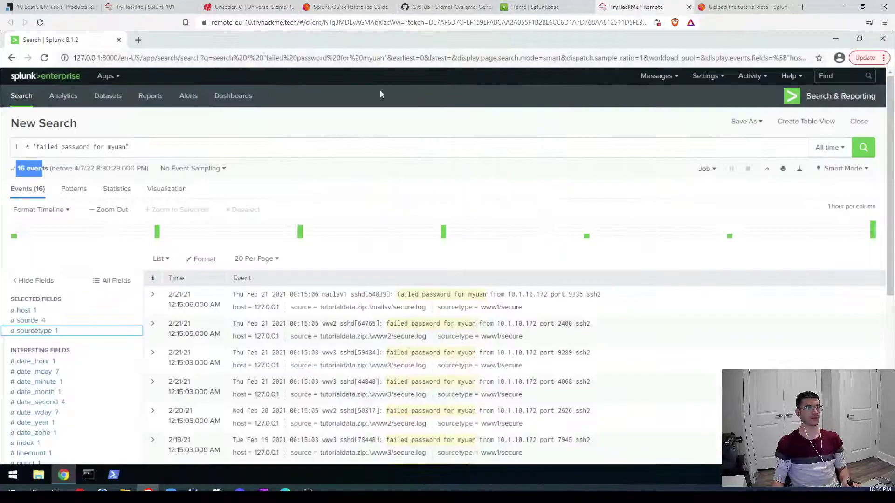
pyautogui.moveTo(144, 149); pyautogui.dragTo(8, 148)
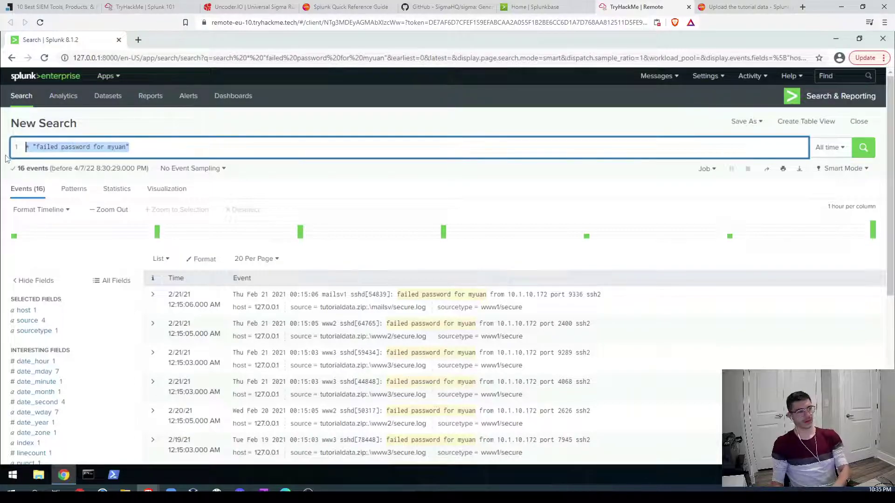
pyautogui.press('BackSpace')
pyautogui.write('10.6.2')
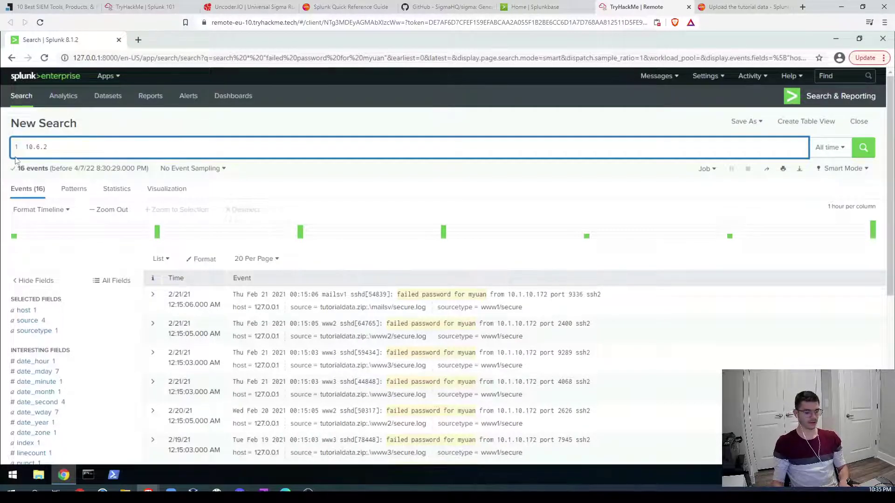
pyautogui.press('BackSpace')
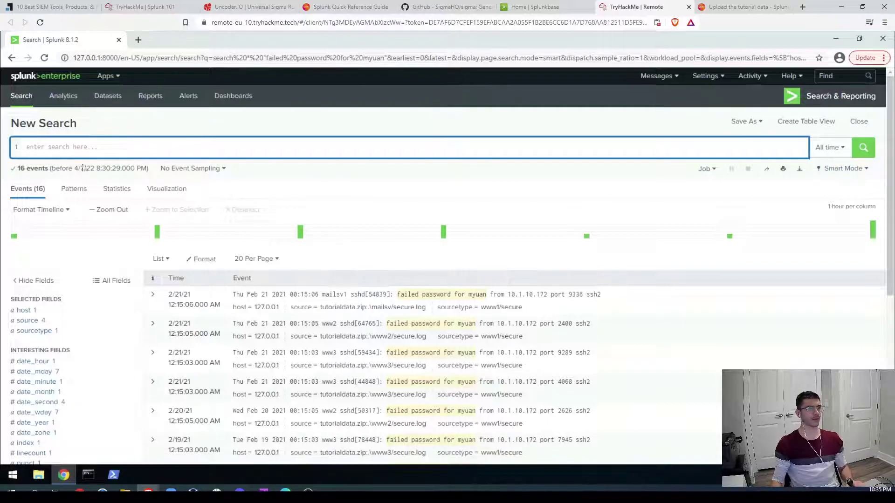
pyautogui.click(135, 7)
pyautogui.scroll(-10, 86, 265)
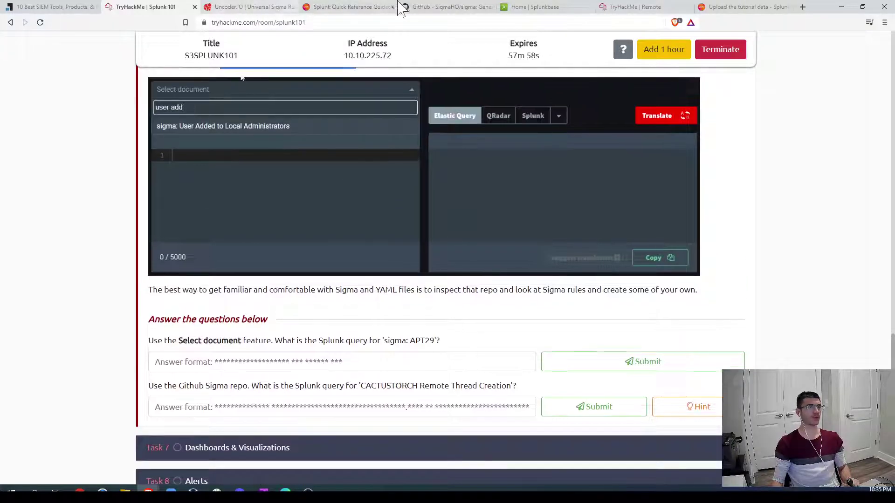
# Step: Open the rules folder of the SigmaHQ/sigma GitHub repository
pyautogui.moveTo(410, 7); pyautogui.dragTo(351, 14)
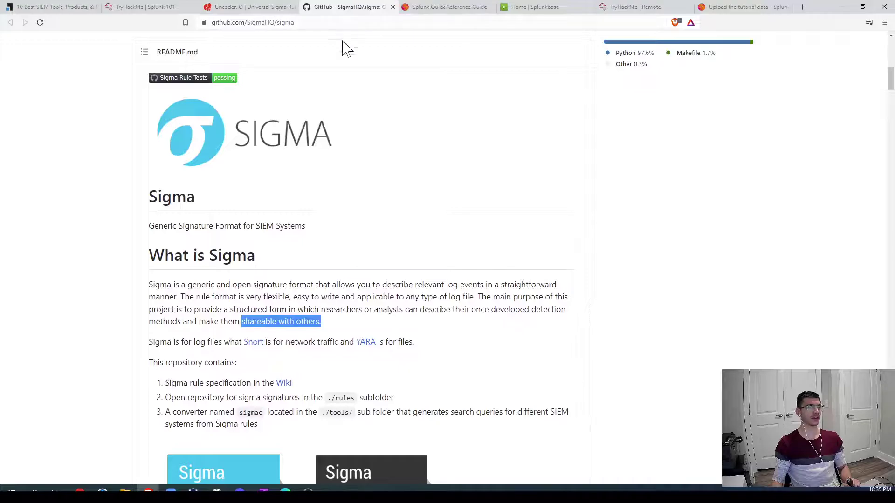
pyautogui.scroll(10, 277, 170)
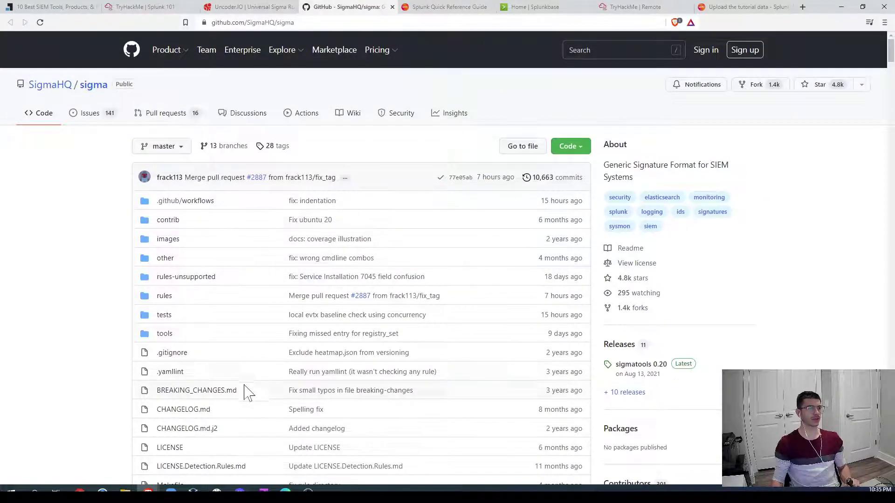
pyautogui.click(164, 297)
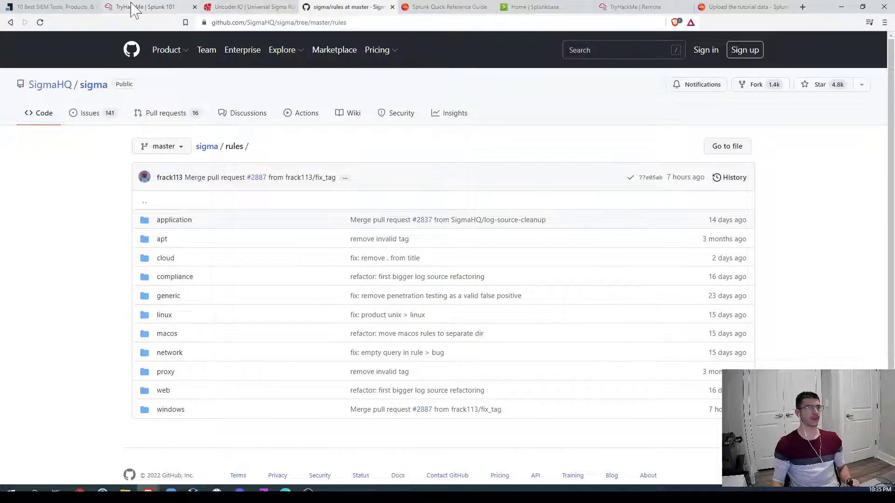
# Step: Search 'user ad' in the room's embedded converter, load the administrators rule, and return to Uncoder.io
pyautogui.click(144, 8)
pyautogui.click(237, 93)
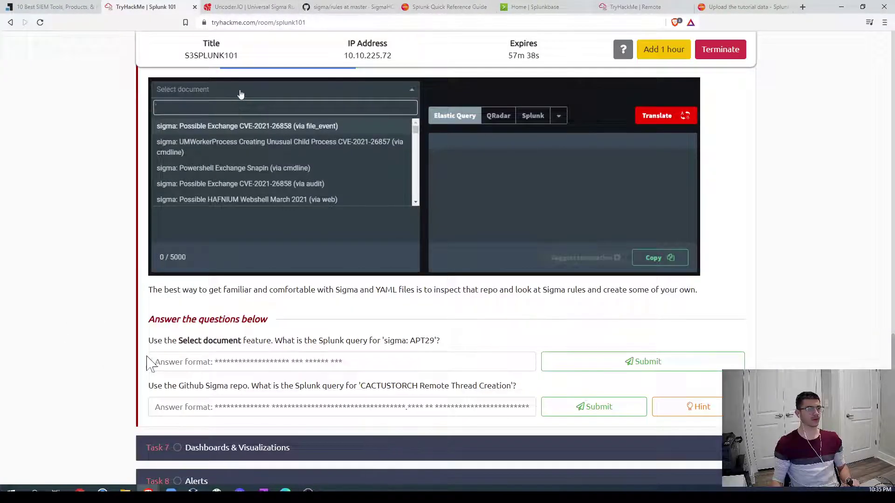
pyautogui.write('user add')
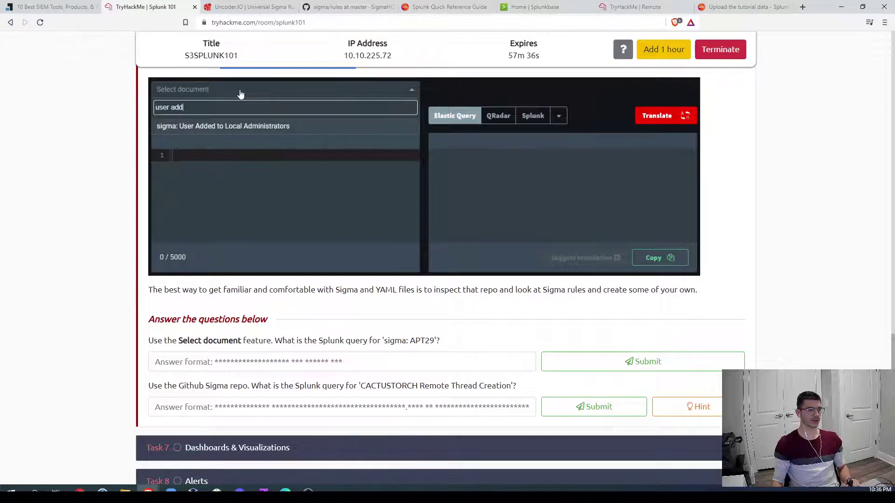
pyautogui.click(232, 126)
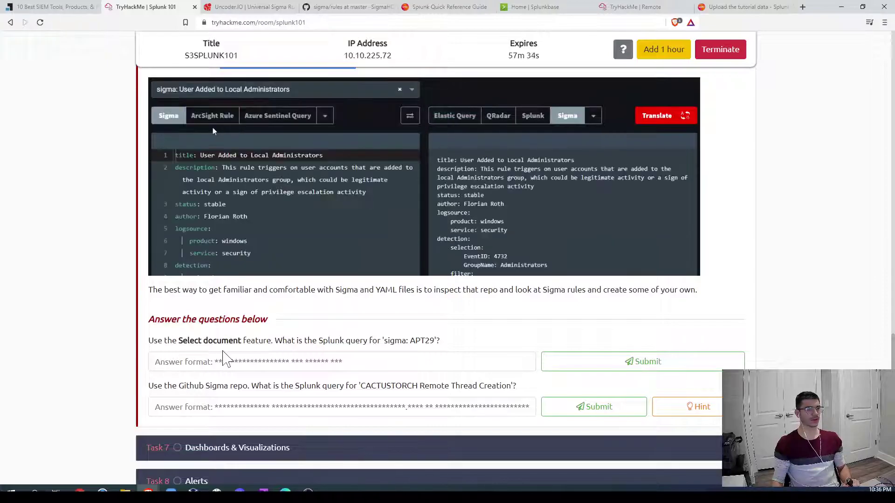
pyautogui.click(537, 117)
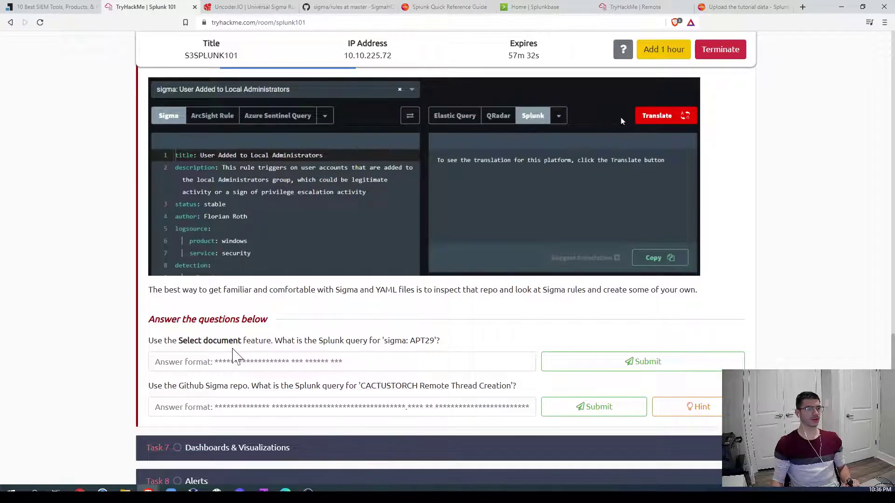
pyautogui.click(655, 116)
pyautogui.click(625, 171)
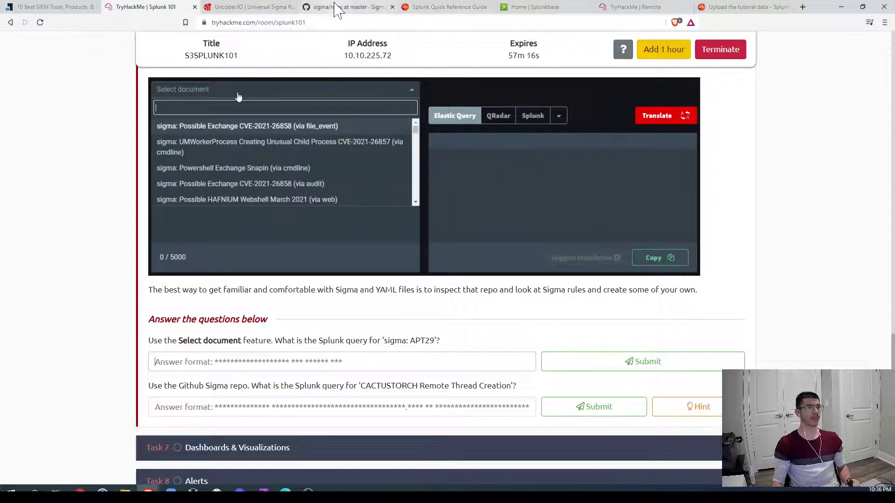
pyautogui.click(249, 9)
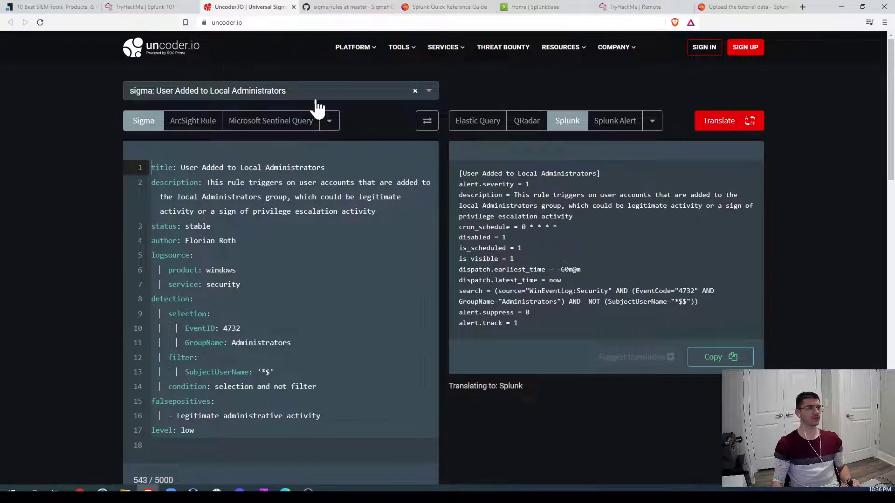
# Step: Search 'sigma: Ap', load the sigma: APT29 rule, and mark its APT29 description and command-line pattern
pyautogui.click(405, 96)
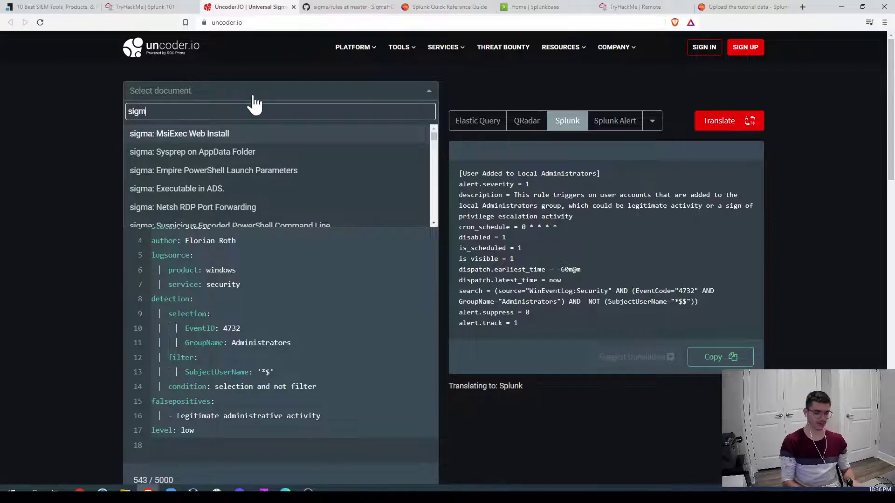
pyautogui.write('sigma:A')
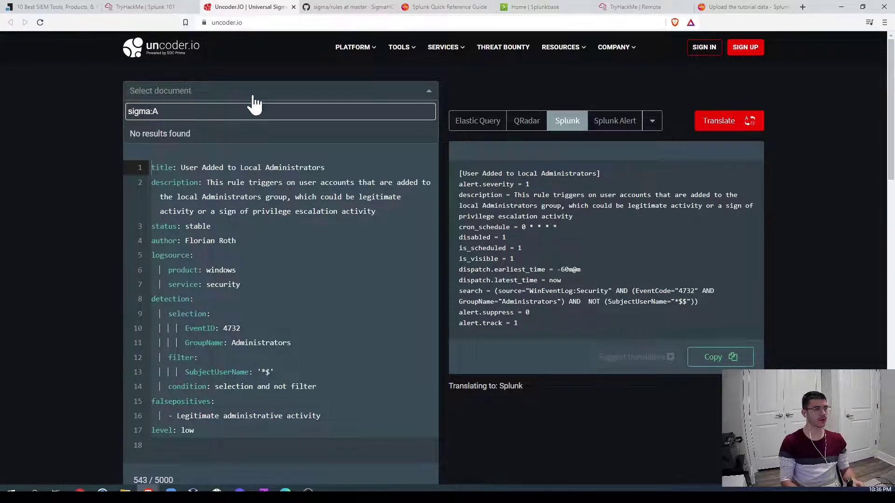
pyautogui.press('BackSpace')
pyautogui.write('Ap')
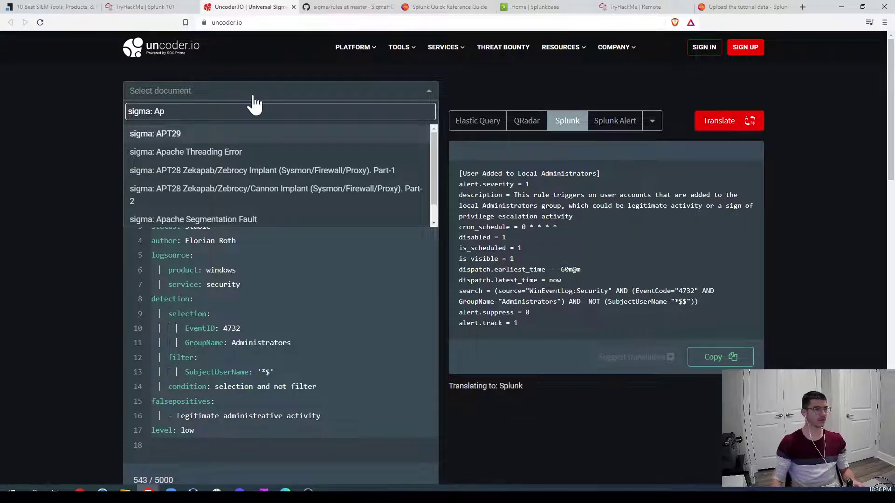
pyautogui.click(211, 133)
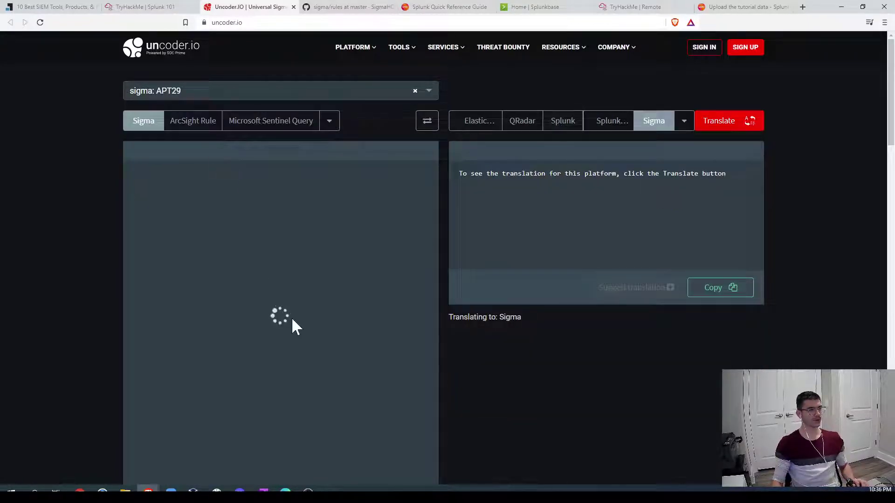
pyautogui.scroll(-5, 275, 336)
pyautogui.scroll(2, 261, 347)
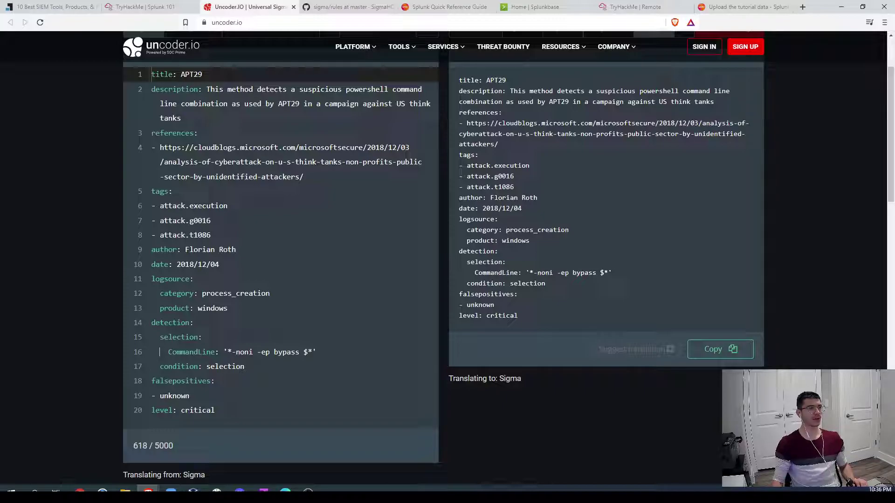
pyautogui.moveTo(278, 104); pyautogui.dragTo(312, 104)
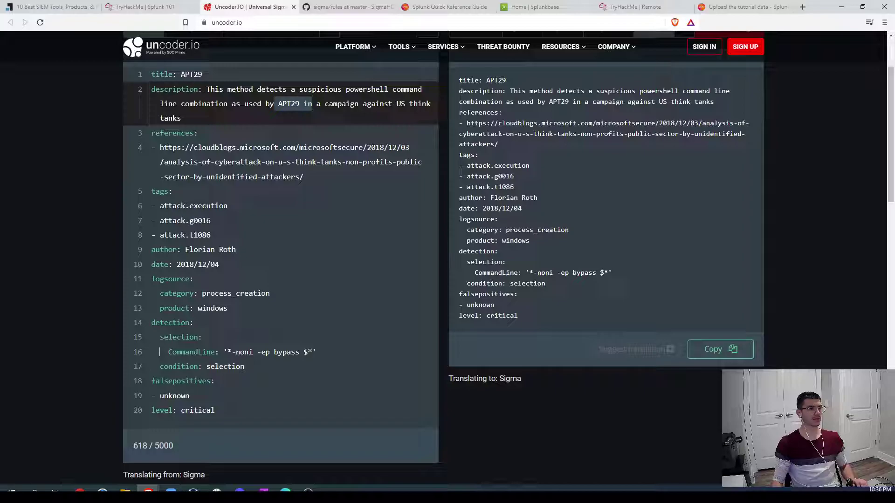
pyautogui.moveTo(229, 352); pyautogui.dragTo(313, 352)
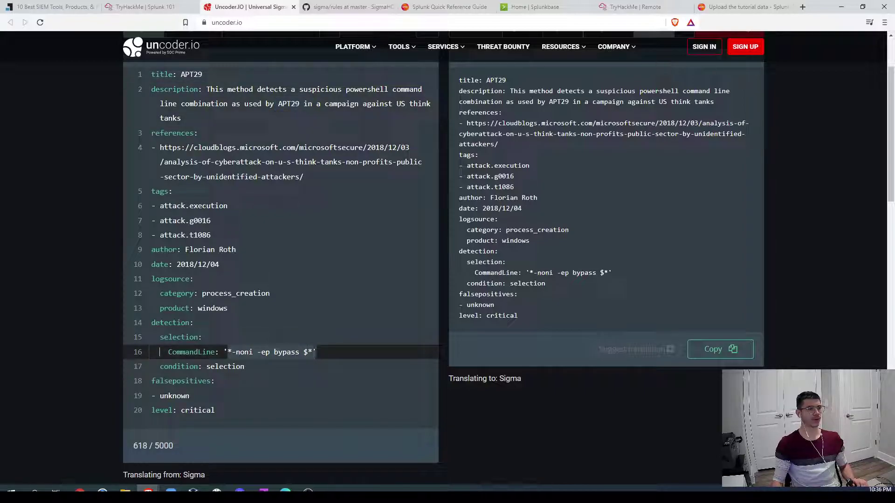
pyautogui.scroll(2, 652, 149)
# Step: Translate the APT29 rule to Splunk and select its CommandLine condition
pyautogui.click(560, 126)
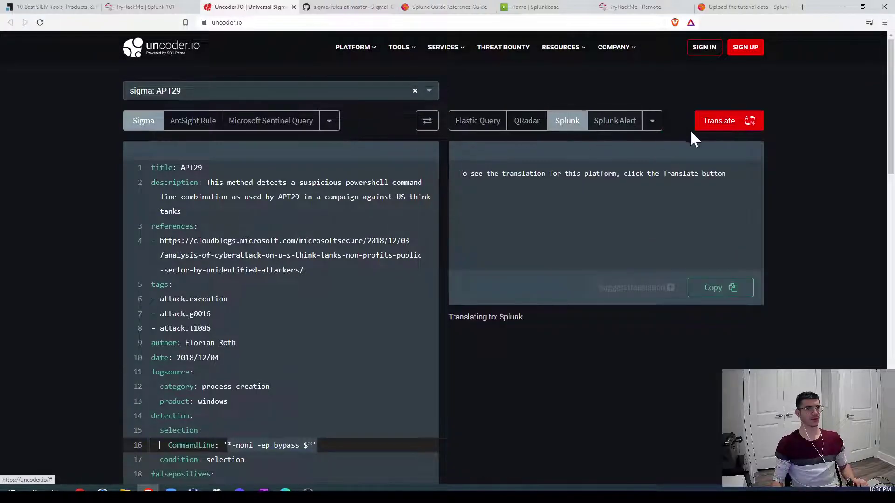
pyautogui.click(713, 125)
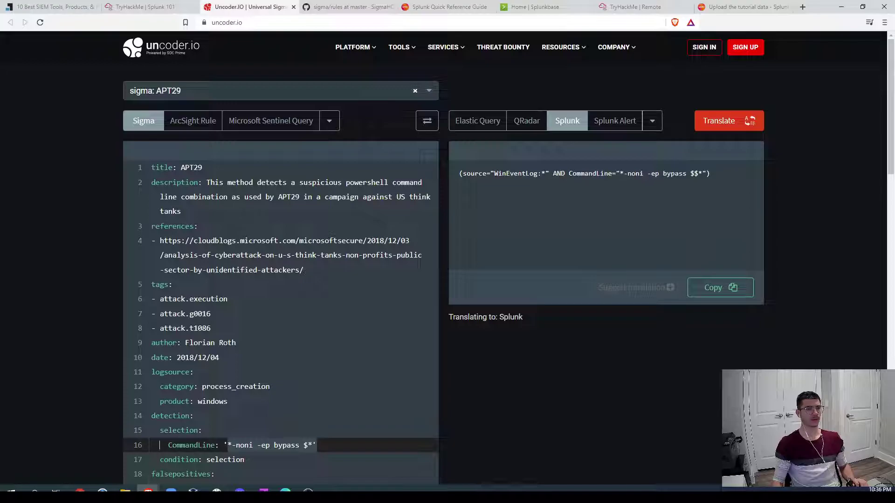
pyautogui.moveTo(568, 173); pyautogui.dragTo(706, 175)
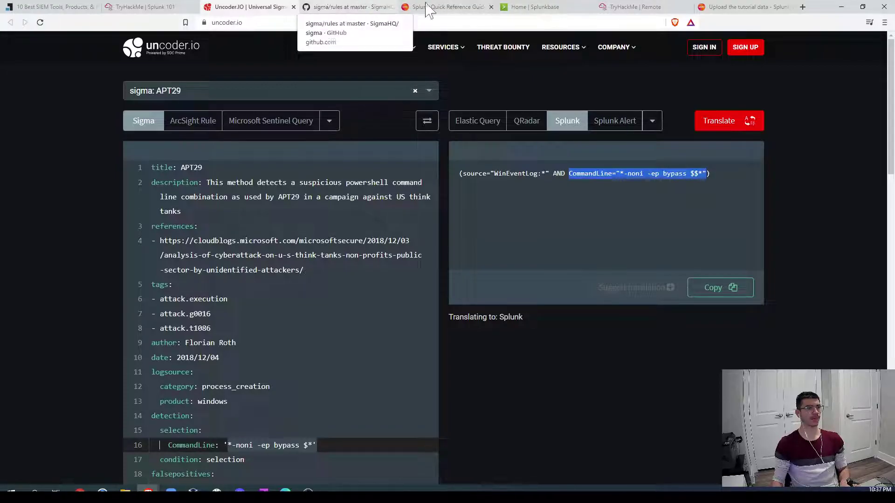
# Step: Clear the Splunk search box, review the APT29 translation, and maximize the browser
pyautogui.click(622, 8)
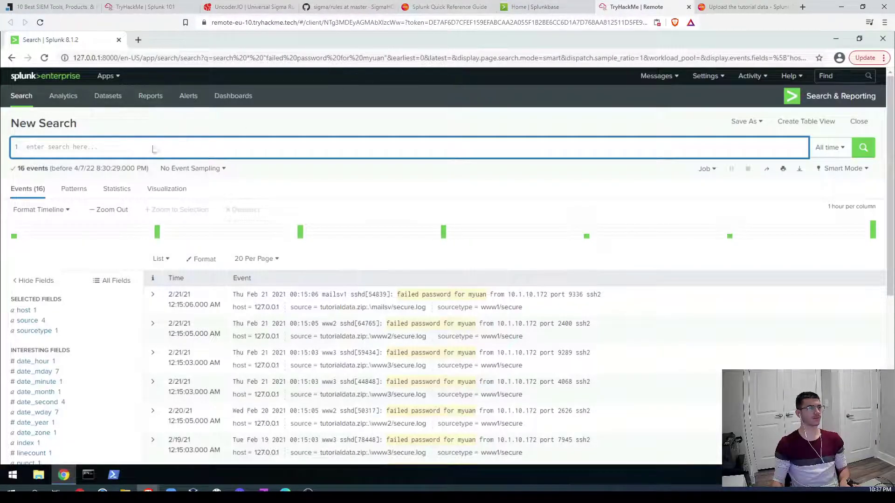
pyautogui.write('10.6.2')
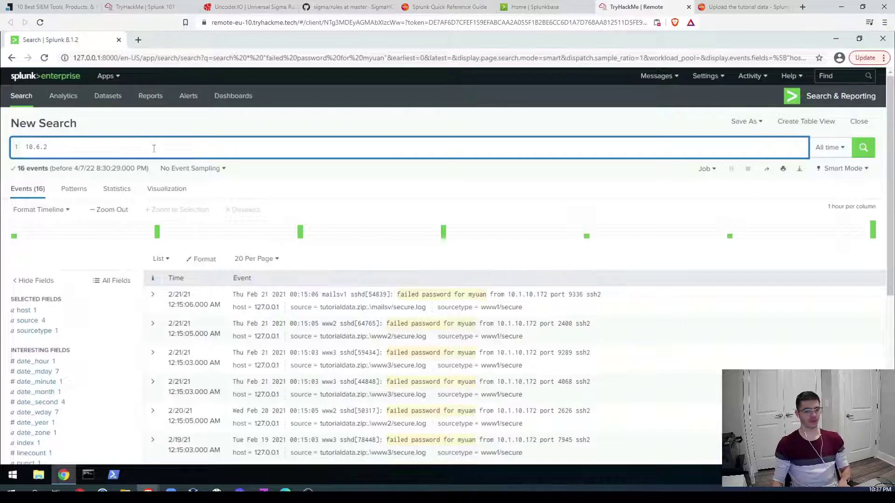
pyautogui.press('BackSpace')
pyautogui.press('BackSpace')
pyautogui.press('BackSpace')
pyautogui.press('BackSpace')
pyautogui.press('BackSpace')
pyautogui.press('BackSpace')
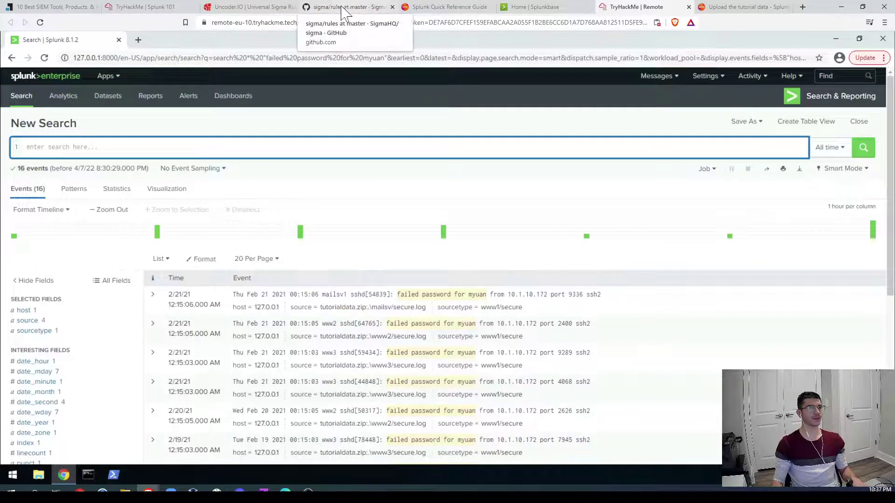
pyautogui.click(232, 10)
pyautogui.click(861, 7)
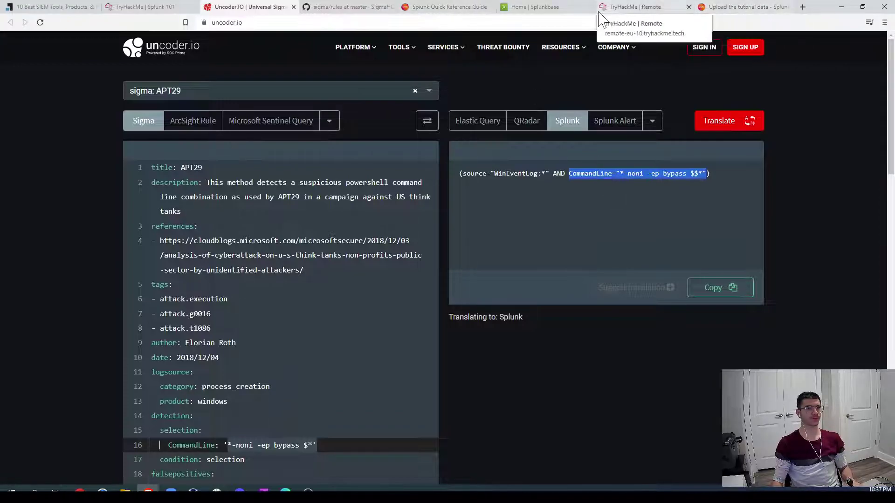
pyautogui.click(634, 12)
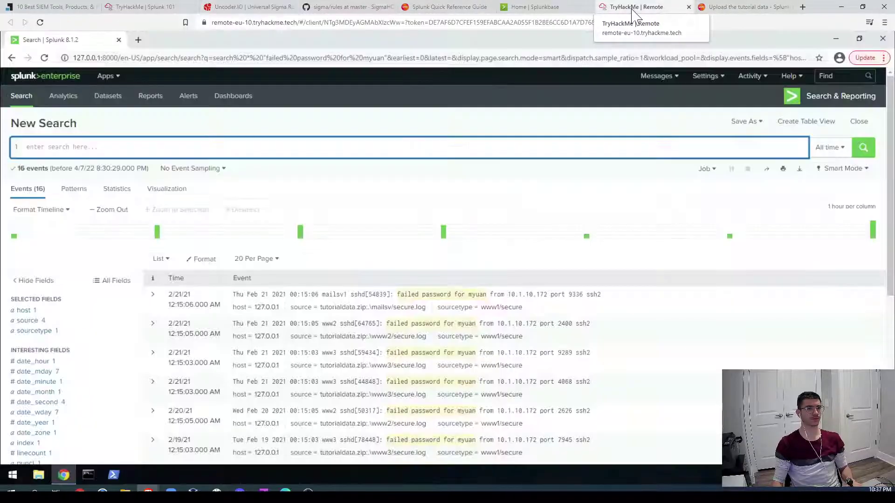
# Step: Enter commandline="* -noni in the Splunk search bar using the commandline autocomplete suggestion
pyautogui.write('comman')
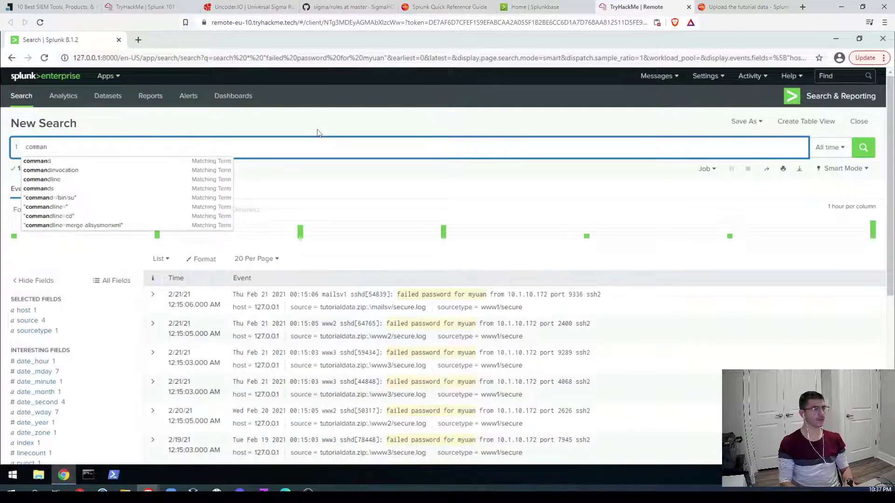
pyautogui.press('Down')
pyautogui.press('Down')
pyautogui.press('Down')
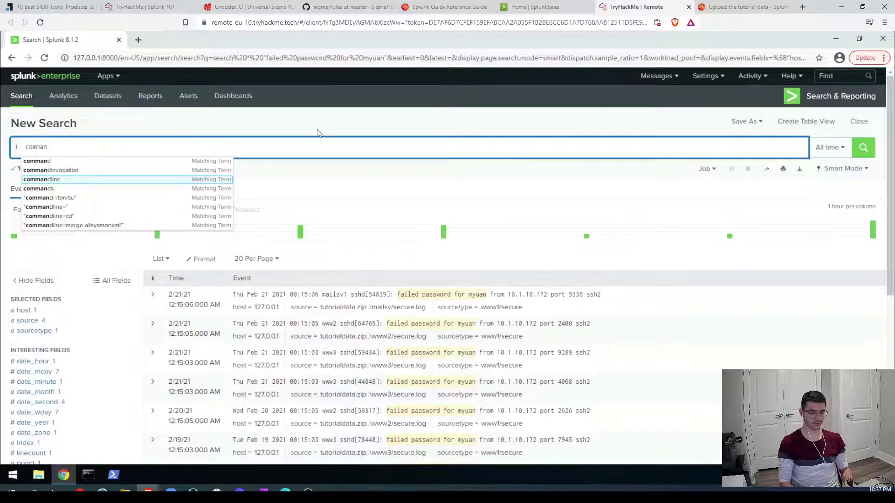
pyautogui.press('Return')
pyautogui.write('=')
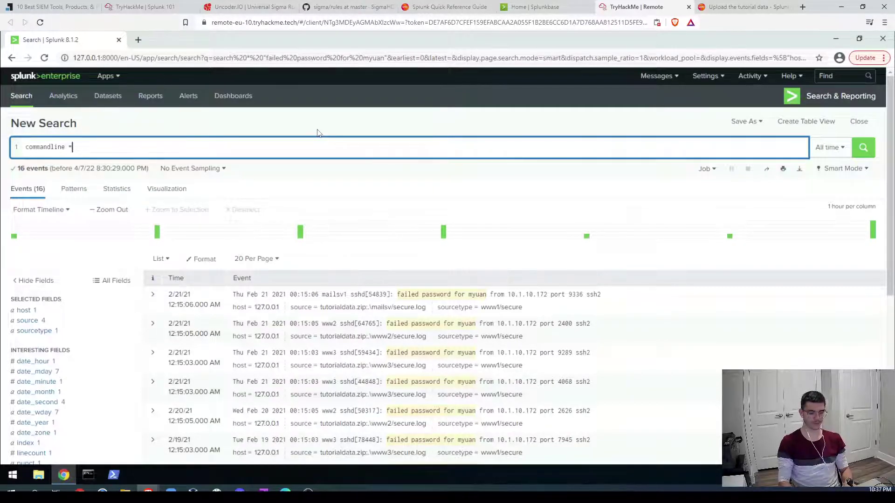
pyautogui.press('BackSpace')
pyautogui.press('BackSpace')
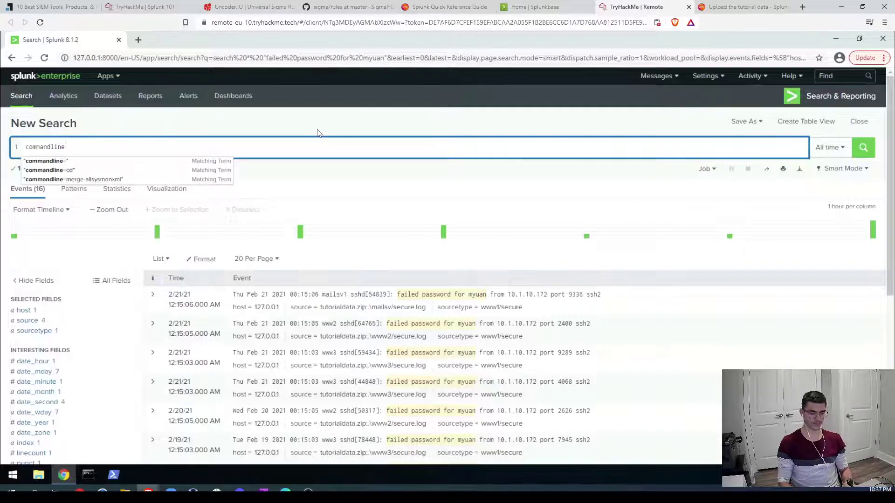
pyautogui.write("='")
pyautogui.press('BackSpace')
pyautogui.write('"')
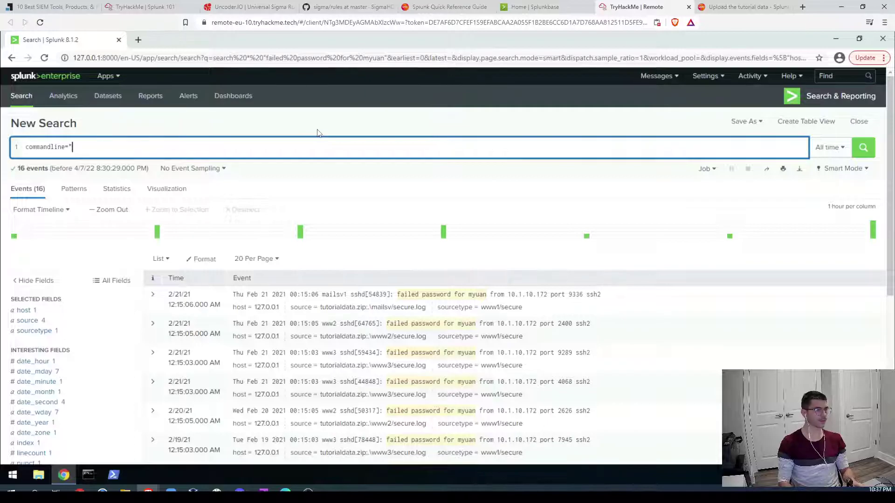
pyautogui.write('*')
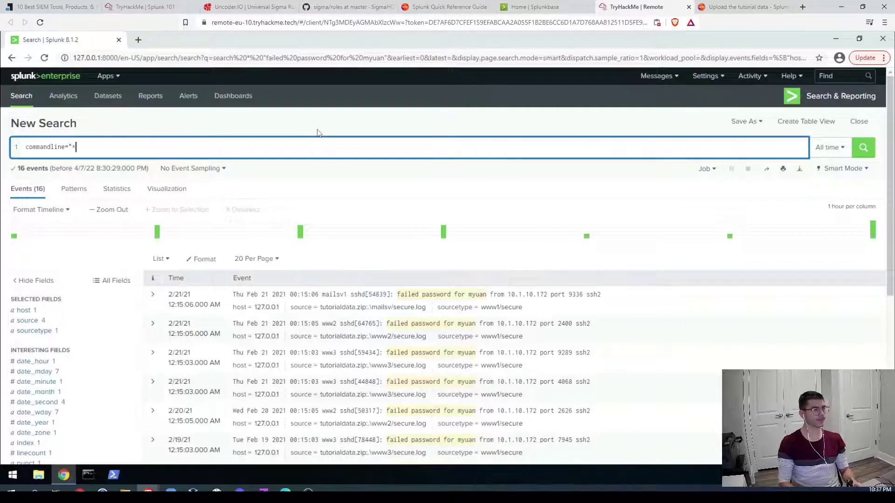
pyautogui.write(' -noni')
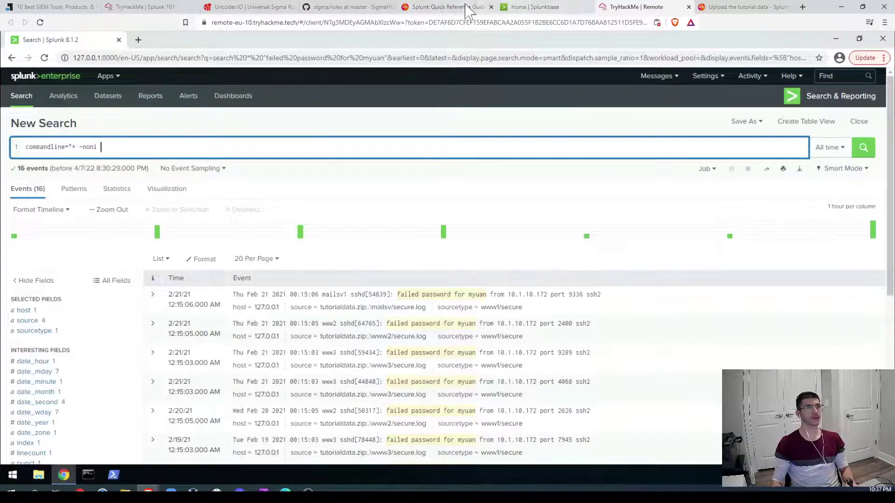
pyautogui.click(343, 7)
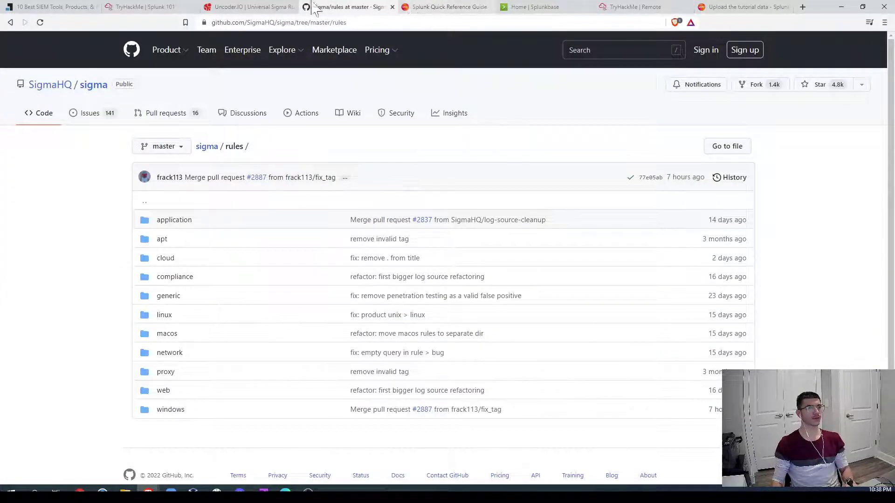
# Step: Re-check the APT29 translation, then extend the Splunk search with -ep bypass $$*"
pyautogui.click(230, 7)
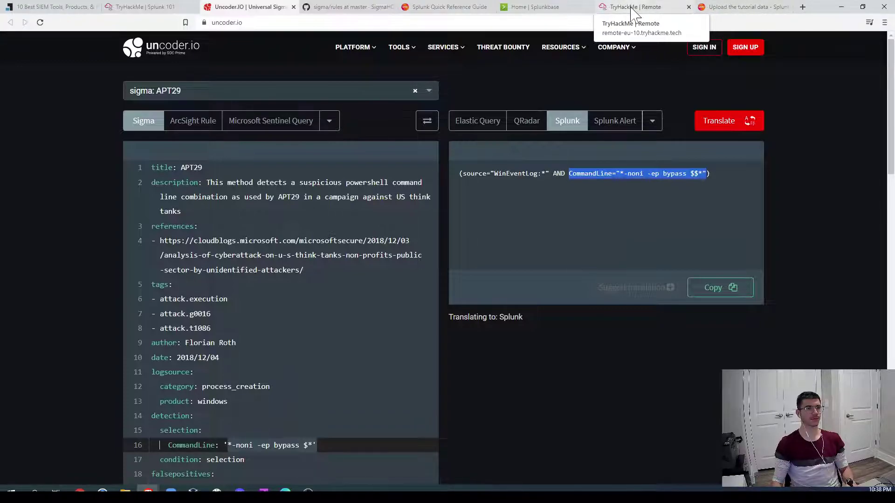
pyautogui.click(632, 11)
pyautogui.write('-ep bypass ')
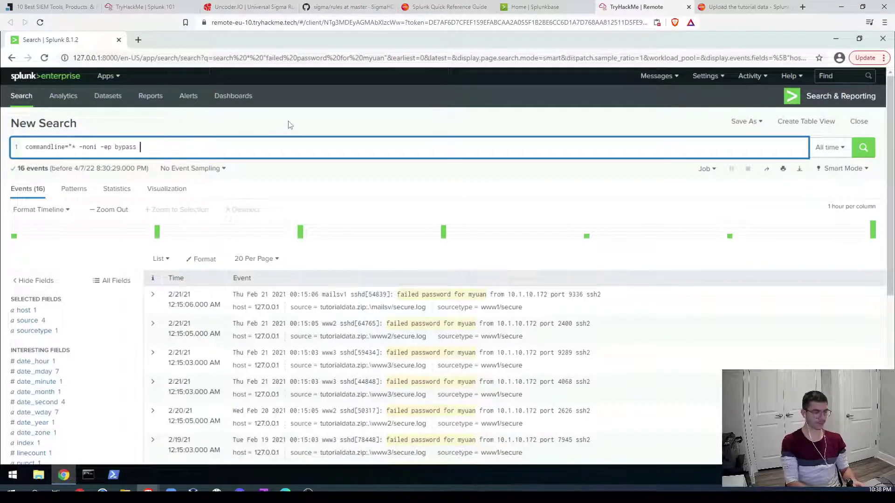
pyautogui.write('$$*')
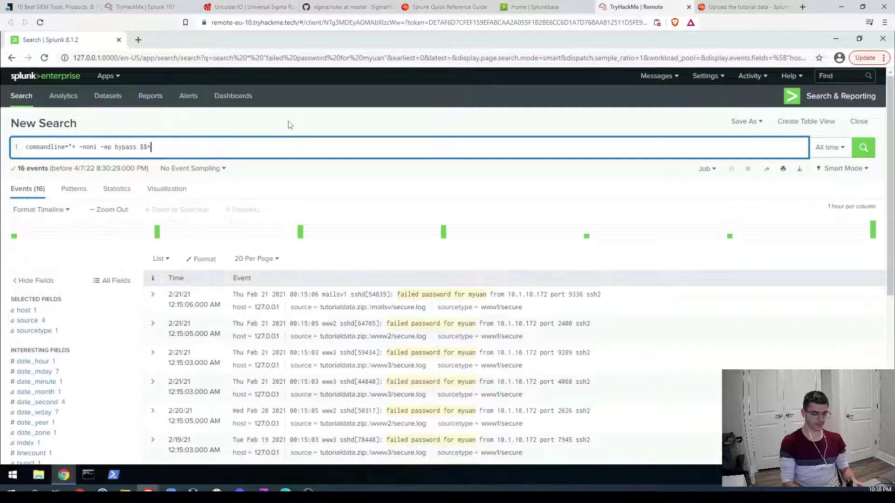
pyautogui.write('"')
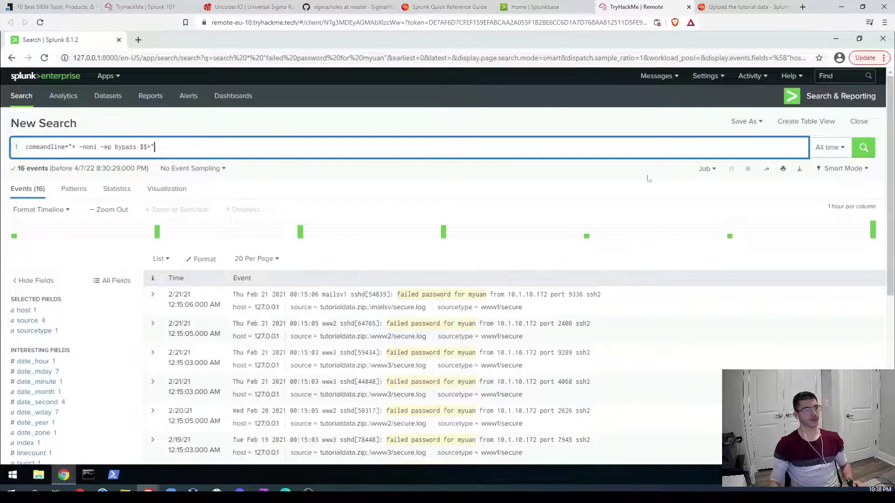
# Step: Run the commandline="* -noni -ep bypass $$*" search, note its 0 events, and return to the room
pyautogui.click(862, 147)
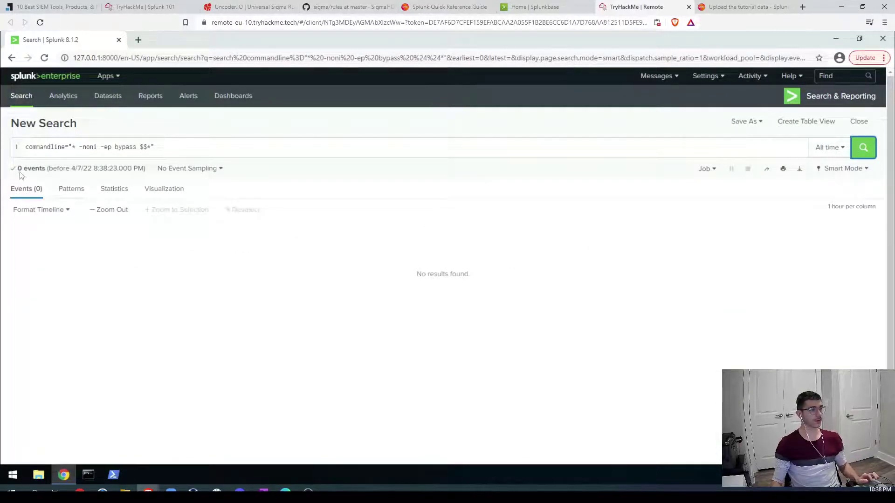
pyautogui.moveTo(18, 168); pyautogui.dragTo(43, 168)
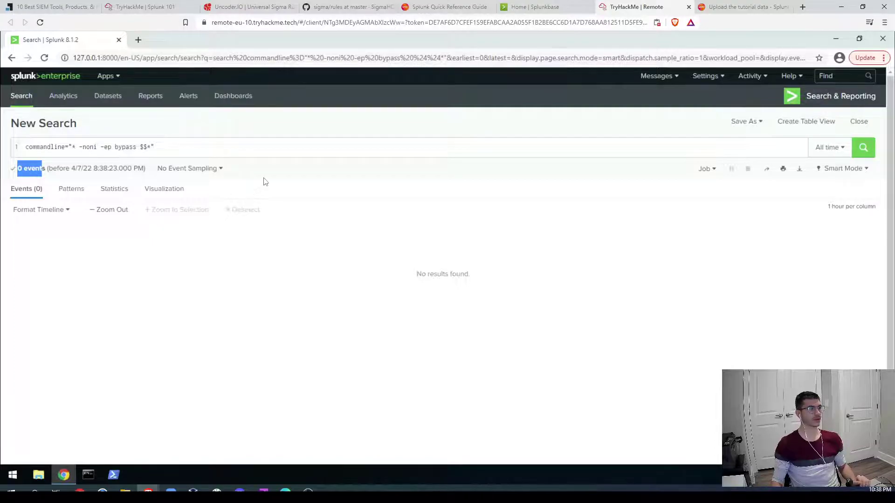
pyautogui.moveTo(40, 173); pyautogui.dragTo(259, 46)
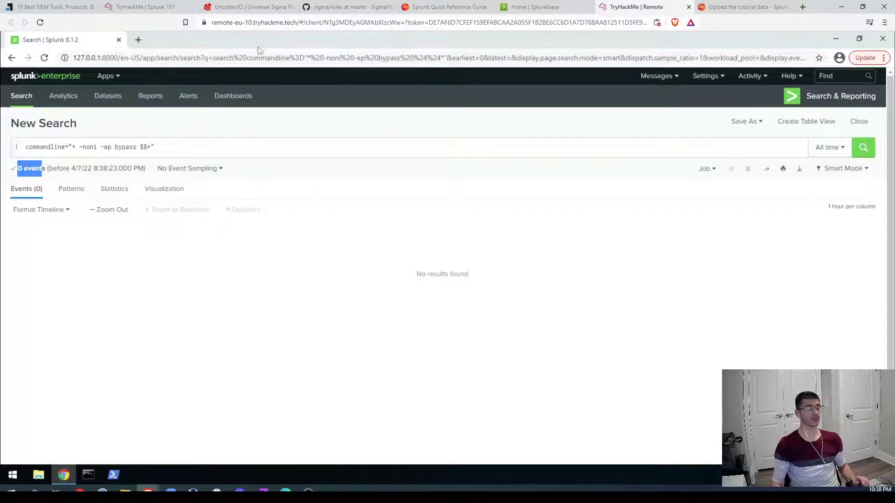
pyautogui.moveTo(260, 81); pyautogui.dragTo(226, 303)
# Step: Submit CommandLine="*-noni -ep bypass $$*" as the APT29 answer, then select the CACTUSTORCH rule name
pyautogui.scroll(-2, 228, 303)
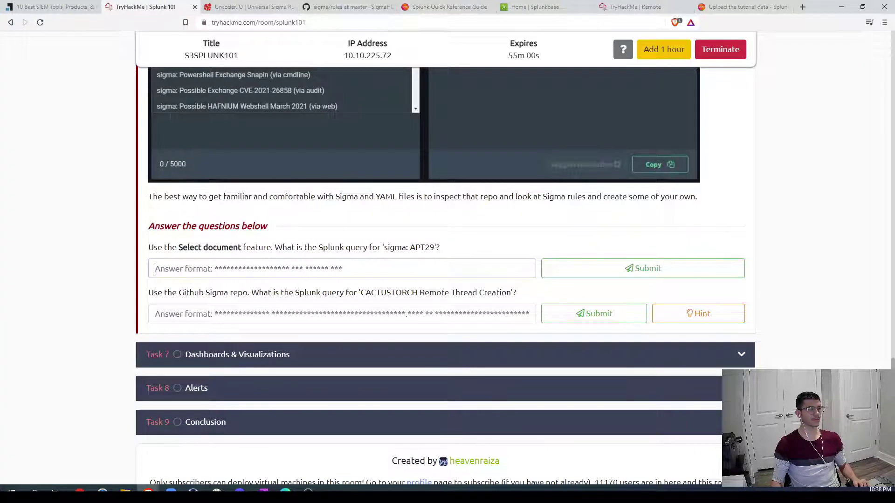
pyautogui.write('CommandLine="*-noni -ep bypass $$*"')
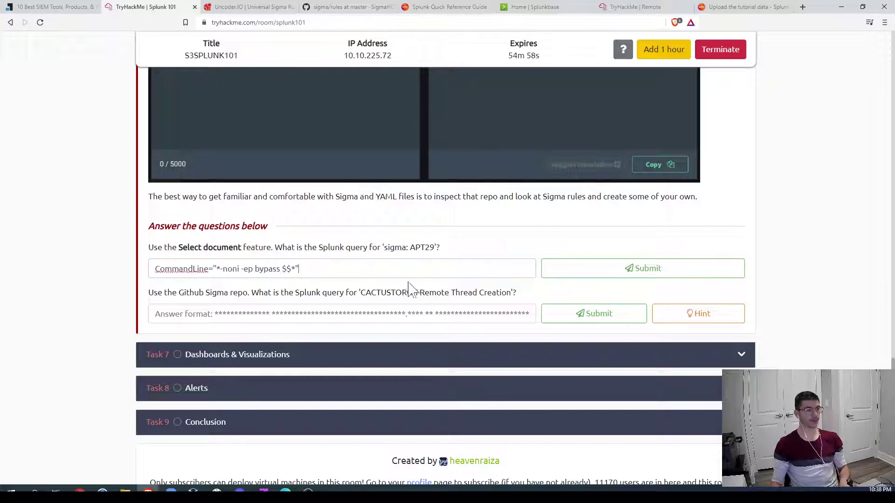
pyautogui.click(595, 275)
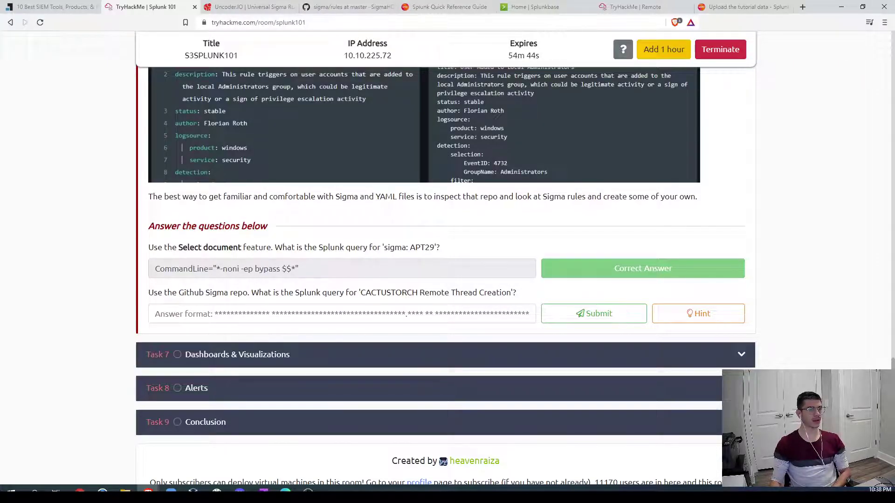
pyautogui.moveTo(361, 292); pyautogui.dragTo(512, 293)
pyautogui.hotkey('ctrl', 'c')
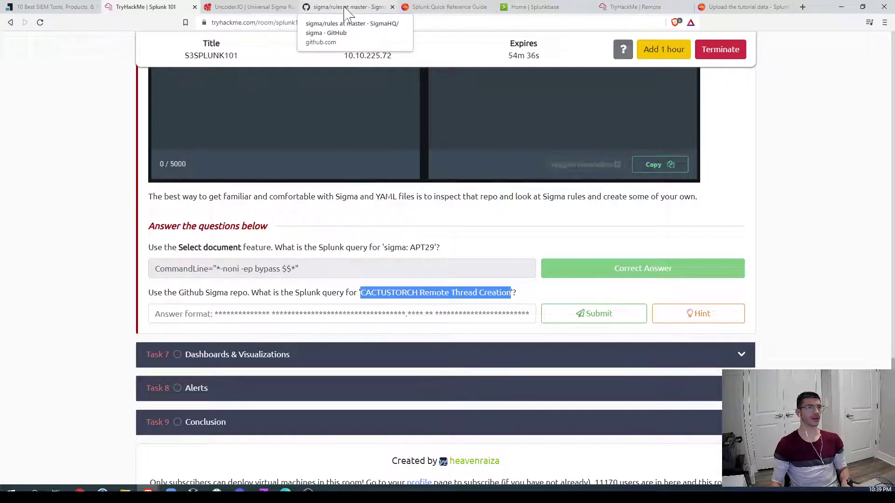
# Step: Search the SigmaHQ/sigma repository for the pasted APT29 query
pyautogui.click(347, 8)
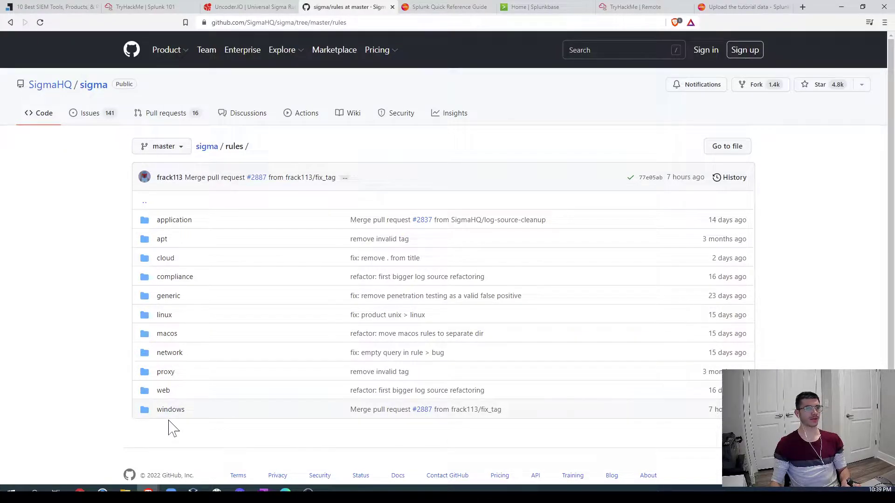
pyautogui.click(569, 50)
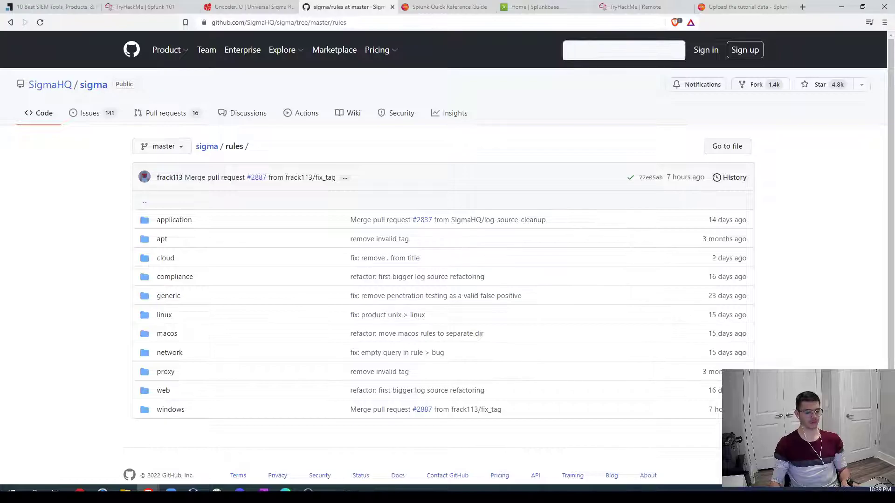
pyautogui.write('CommandLine="*-noni -ep bypass $$*"')
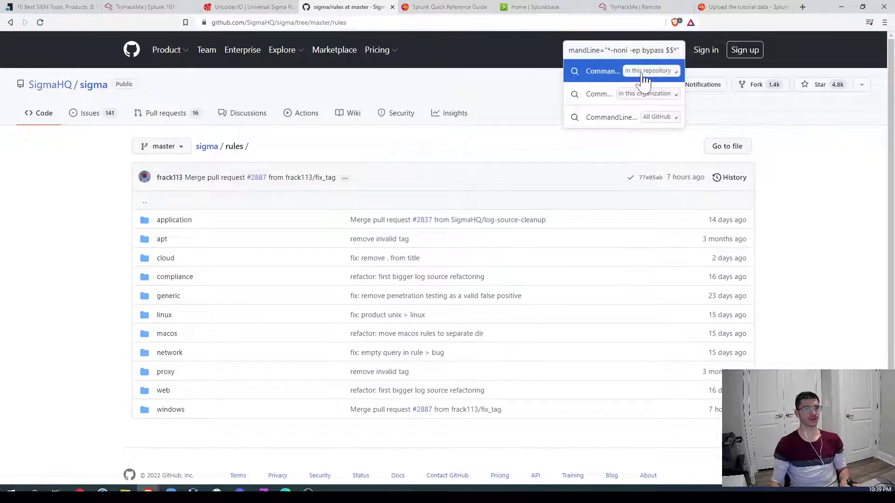
pyautogui.click(645, 79)
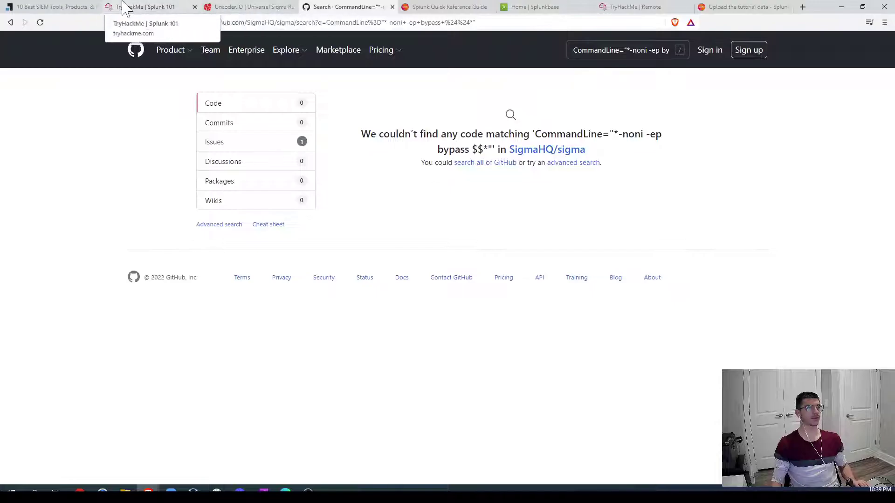
# Step: Return to the sigma rules folder and enter 'CACTUSTORCH Remote Thread Creation' as a new search
pyautogui.click(132, 7)
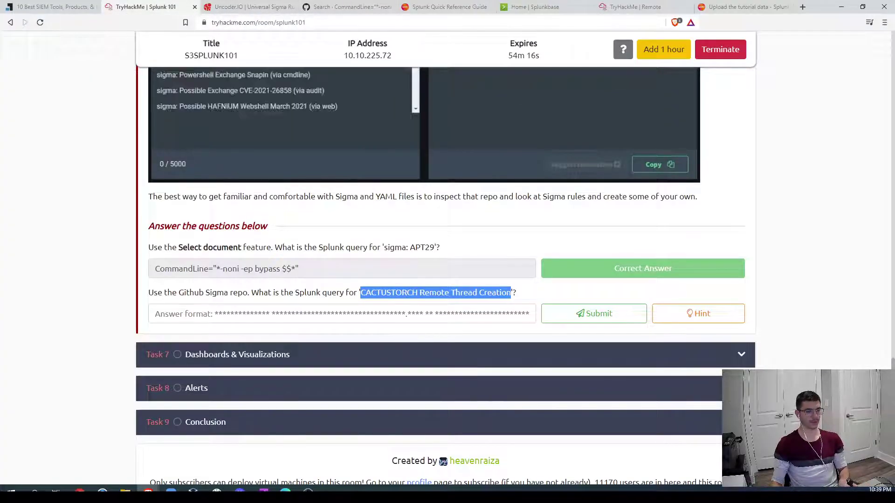
pyautogui.click(629, 7)
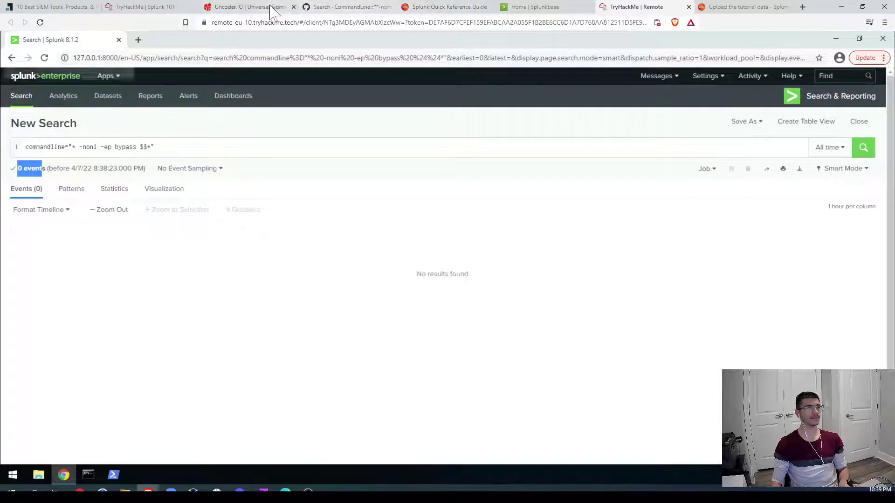
pyautogui.click(247, 7)
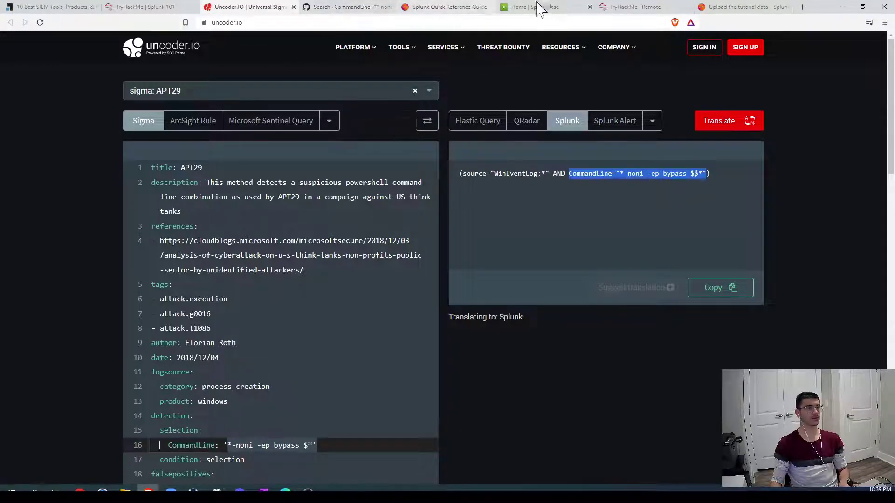
pyautogui.click(343, 7)
pyautogui.click(11, 23)
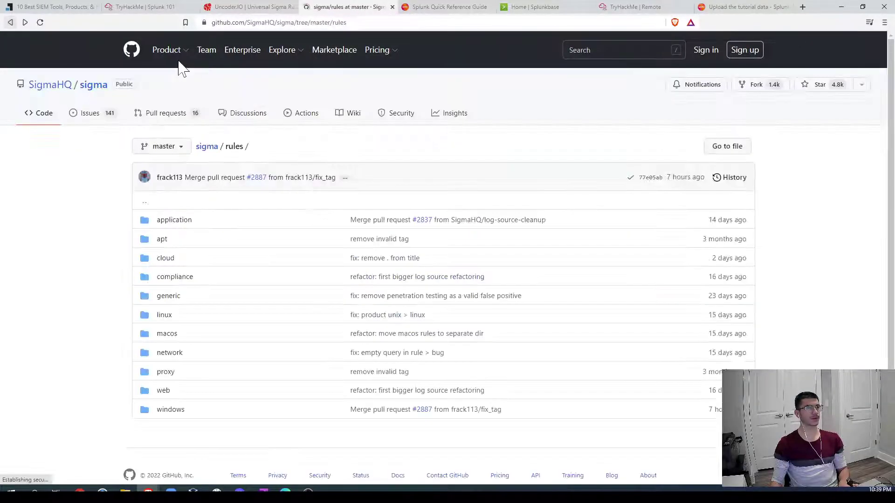
pyautogui.press('/')
pyautogui.hotkey('ctrl', 'v')
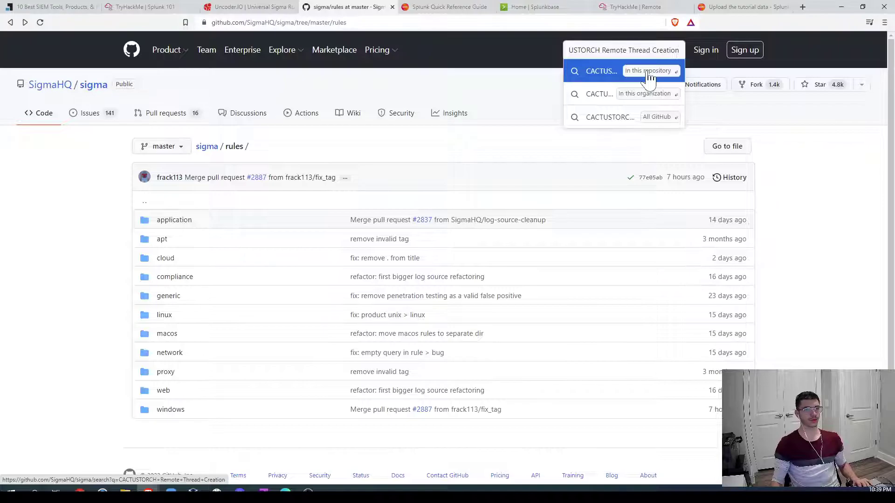
# Step: Find sysmon_cactustorch.yml within this repository and open its raw text
pyautogui.click(649, 77)
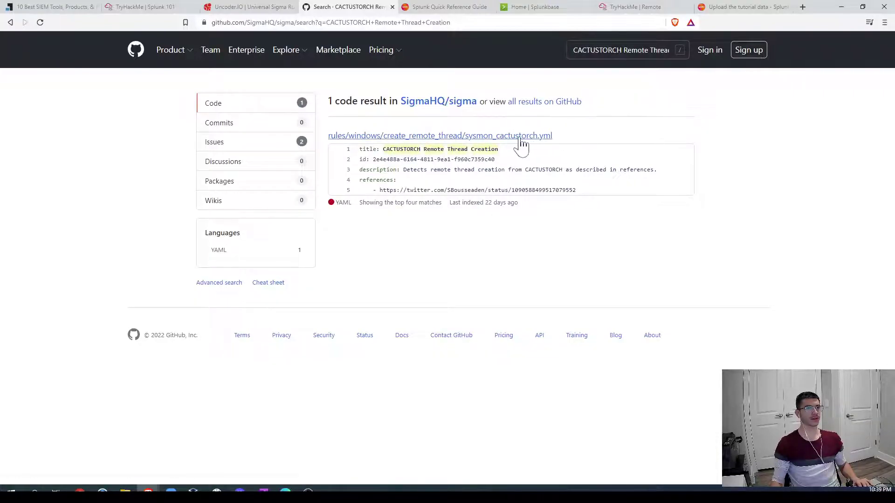
pyautogui.click(493, 137)
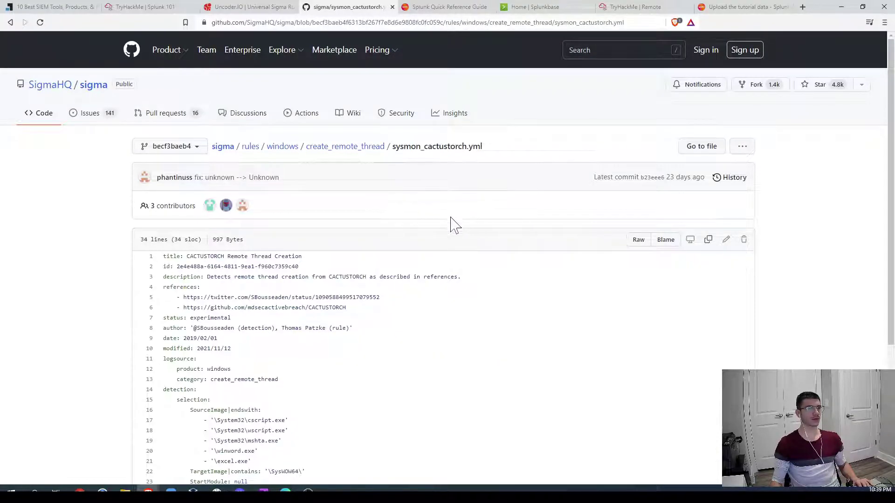
pyautogui.scroll(-4, 215, 291)
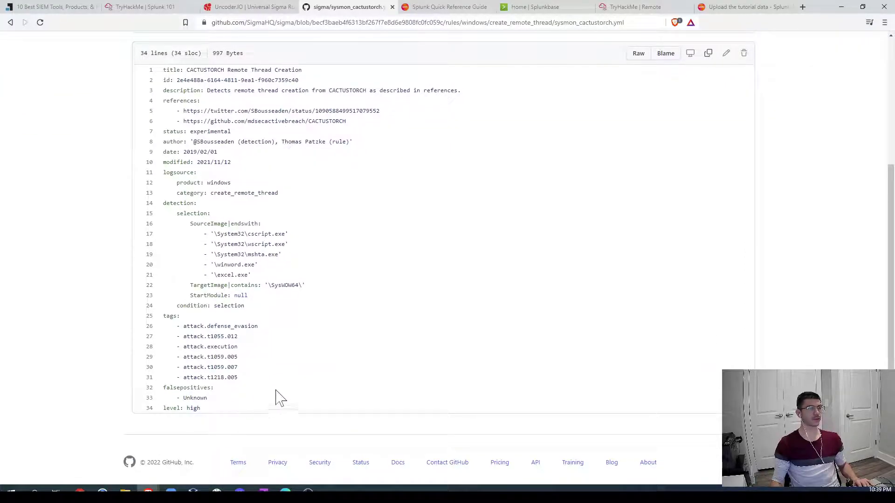
pyautogui.scroll(4, 289, 379)
pyautogui.scroll(-3, 371, 299)
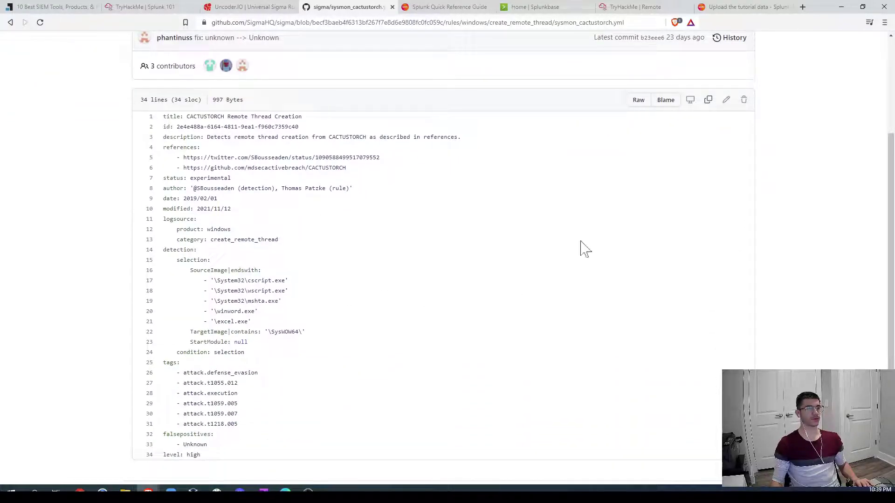
pyautogui.click(638, 101)
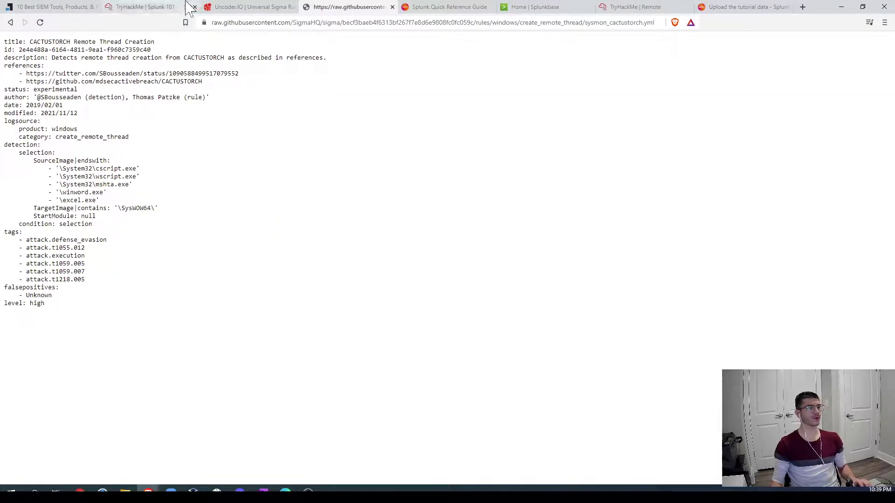
pyautogui.click(242, 7)
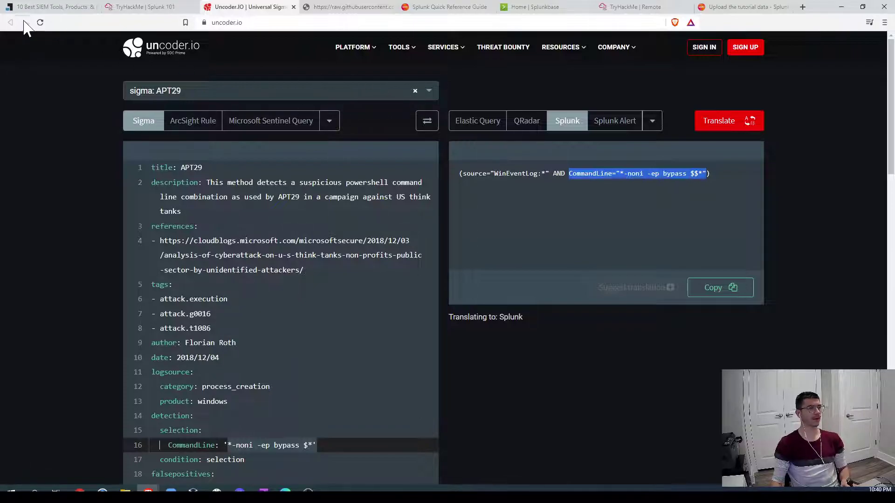
# Step: Reload Uncoder.io and paste the full CACTUSTORCH Sigma rule into its editor
pyautogui.click(40, 22)
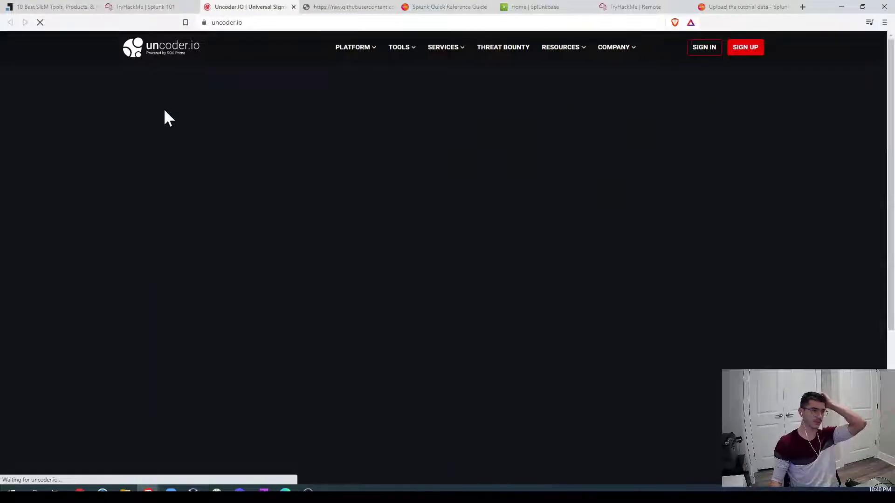
pyautogui.hotkey('ctrl', 'v')
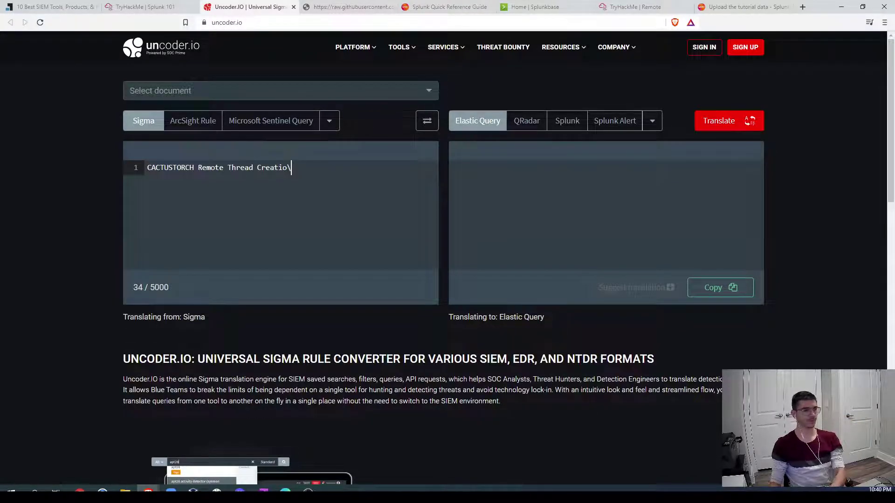
pyautogui.press('BackSpace')
pyautogui.press('BackSpace')
pyautogui.press('BackSpace')
pyautogui.press('BackSpace')
pyautogui.press('BackSpace')
pyautogui.press('BackSpace')
pyautogui.press('BackSpace')
pyautogui.press('BackSpace')
pyautogui.press('BackSpace')
pyautogui.press('BackSpace')
pyautogui.press('BackSpace')
pyautogui.press('BackSpace')
pyautogui.press('BackSpace')
pyautogui.press('BackSpace')
pyautogui.press('BackSpace')
pyautogui.press('BackSpace')
pyautogui.press('BackSpace')
pyautogui.press('BackSpace')
pyautogui.press('BackSpace')
pyautogui.press('BackSpace')
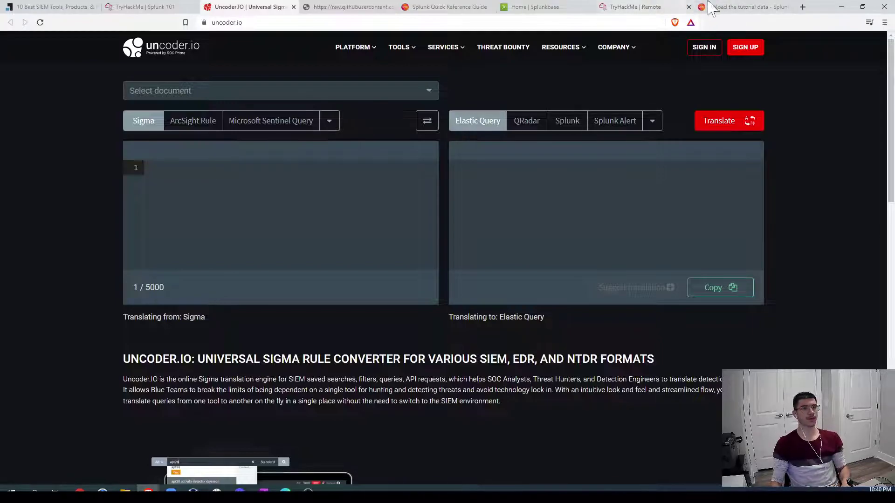
pyautogui.click(350, 7)
pyautogui.moveTo(117, 334); pyautogui.dragTo(3, 41)
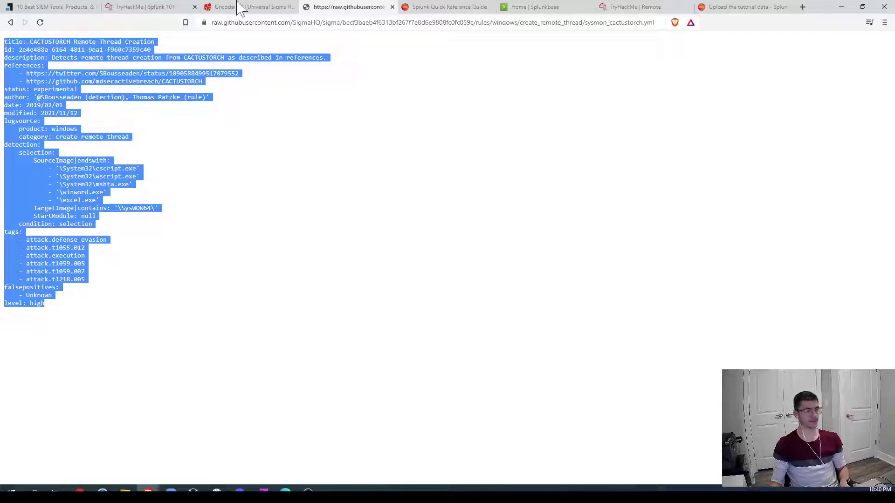
pyautogui.click(145, 7)
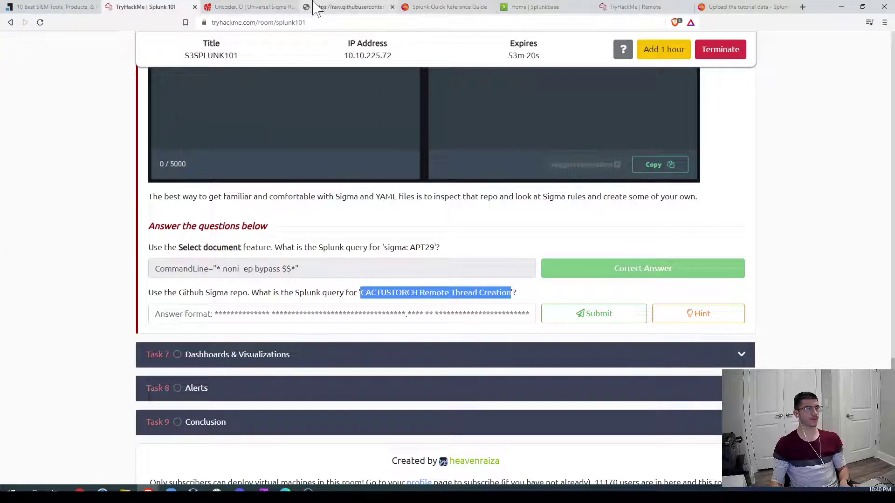
pyautogui.click(252, 7)
pyautogui.hotkey('ctrl', 'v')
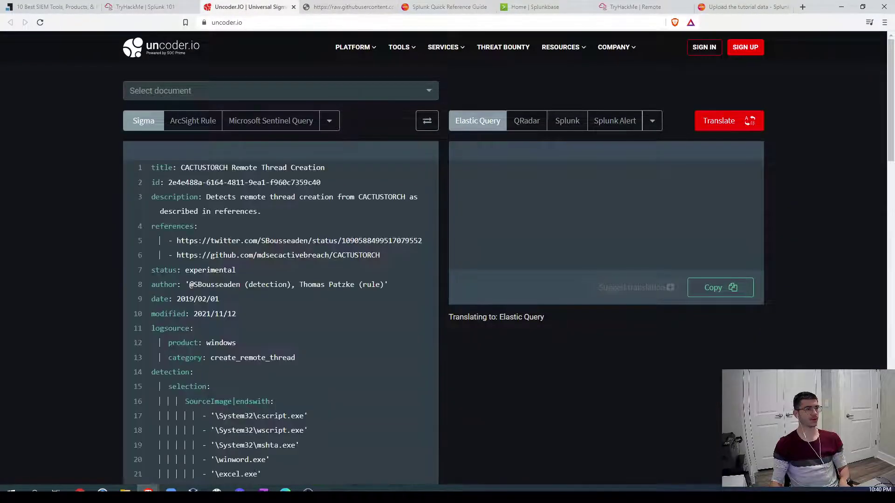
# Step: Translate the rule to Splunk and select the resulting SourceImage/TargetImage query
pyautogui.click(567, 120)
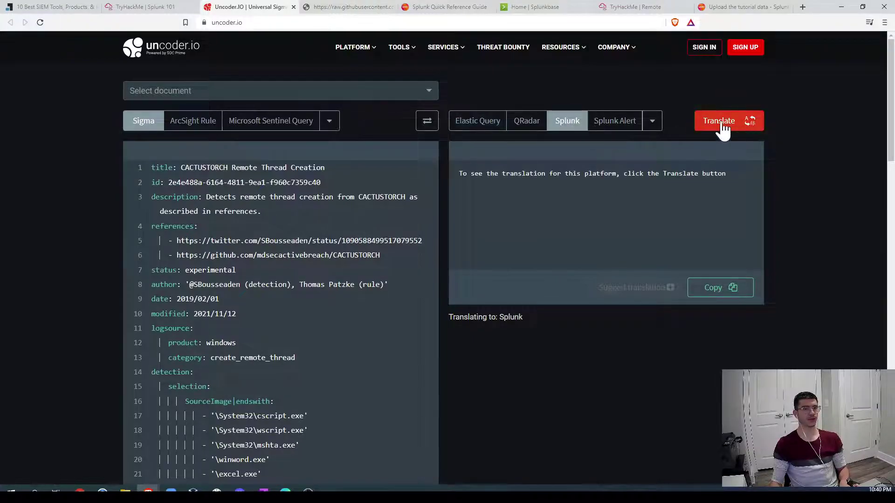
pyautogui.click(722, 123)
pyautogui.moveTo(533, 221); pyautogui.dragTo(446, 172)
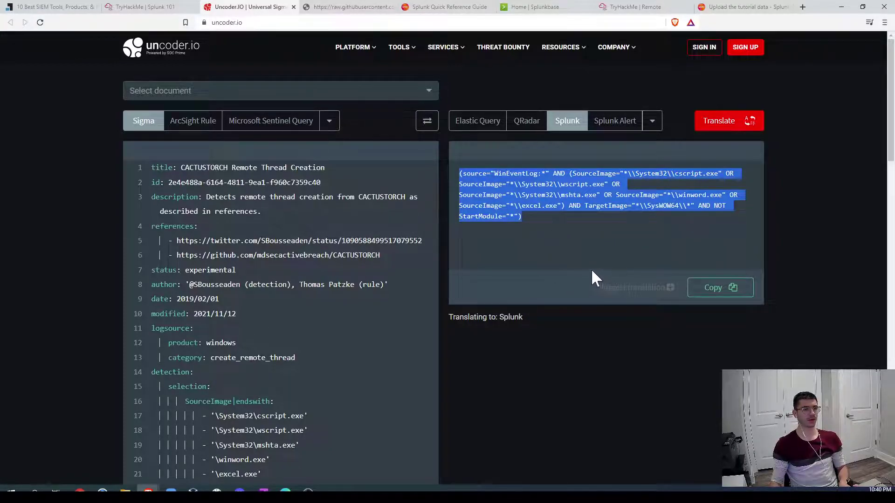
pyautogui.click(325, 168)
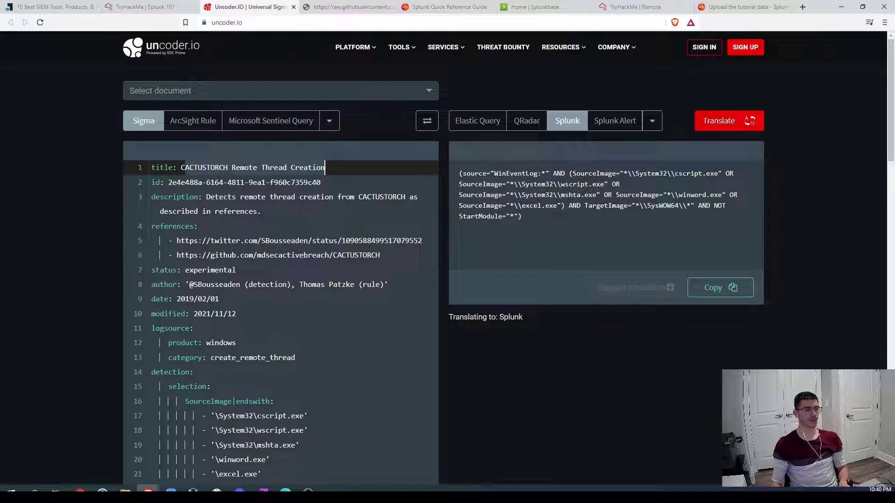
# Step: Paste the translated Splunk query as the CACTUSTORCH answer and submit it
pyautogui.click(143, 7)
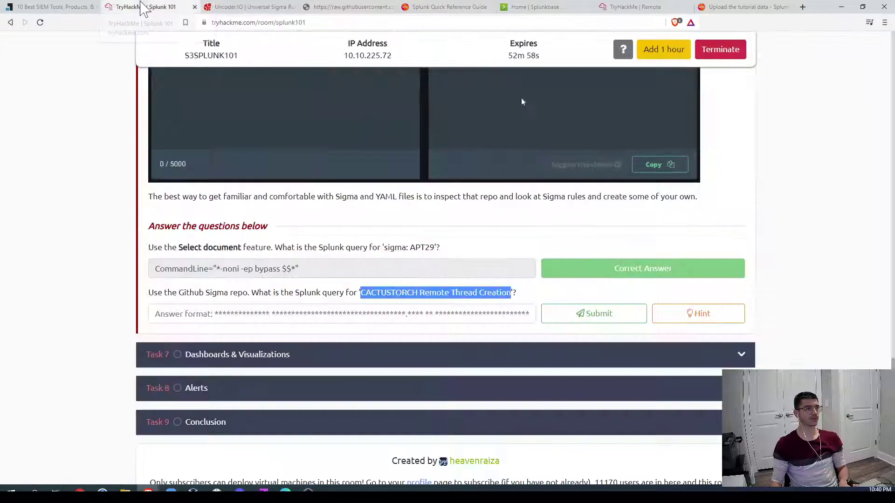
pyautogui.click(407, 314)
pyautogui.hotkey('ctrl', 'v')
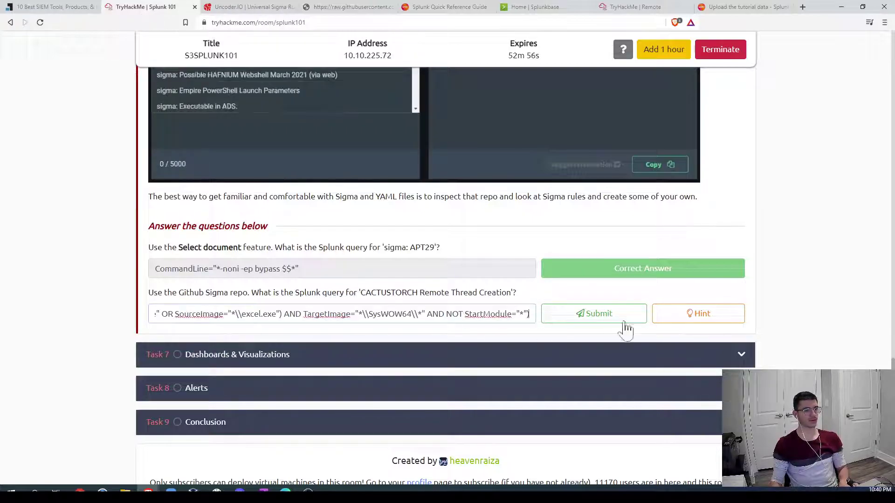
pyautogui.click(605, 313)
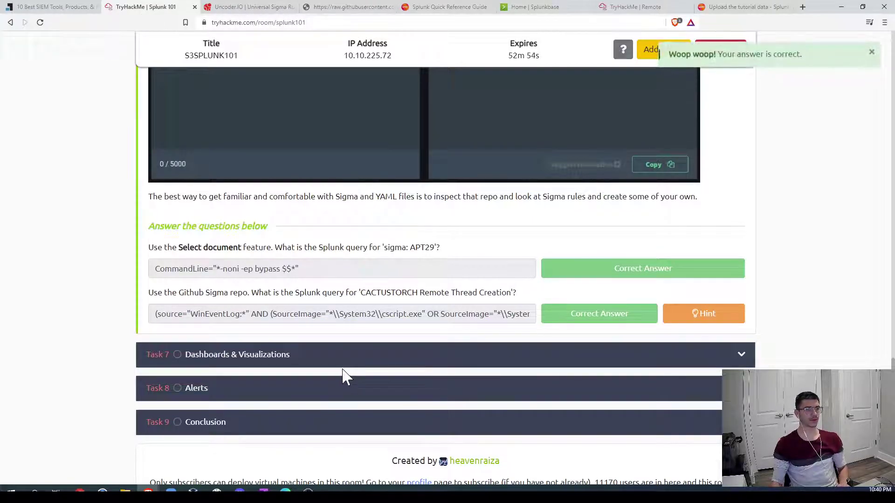
pyautogui.scroll(-4, 349, 336)
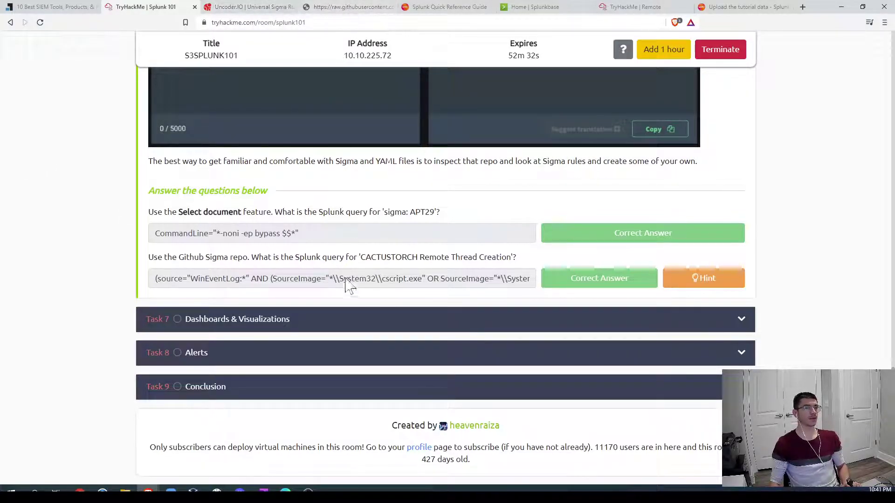
# Step: Expand the Task 7 'Dashboards & Visualizations' section
pyautogui.click(288, 321)
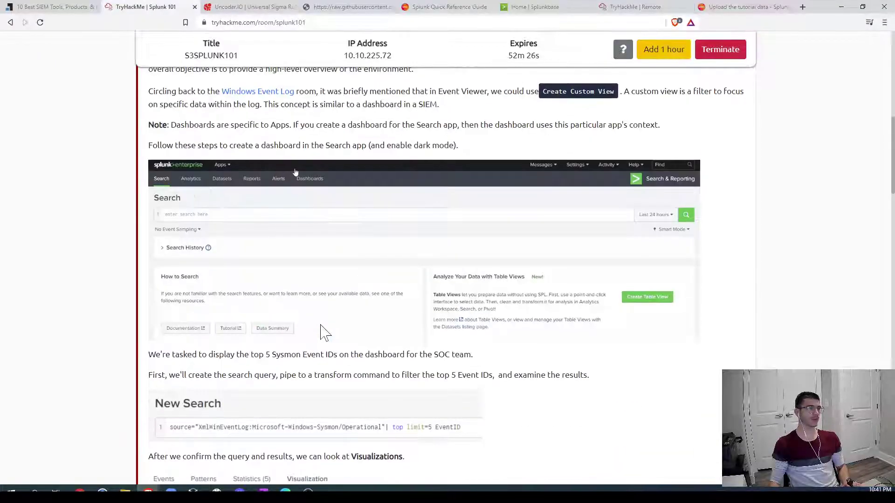
pyautogui.scroll(-2, 189, 283)
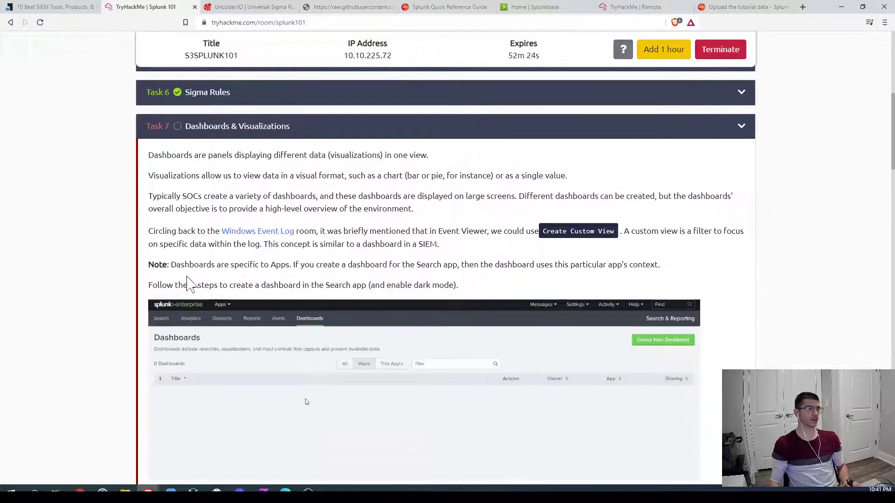
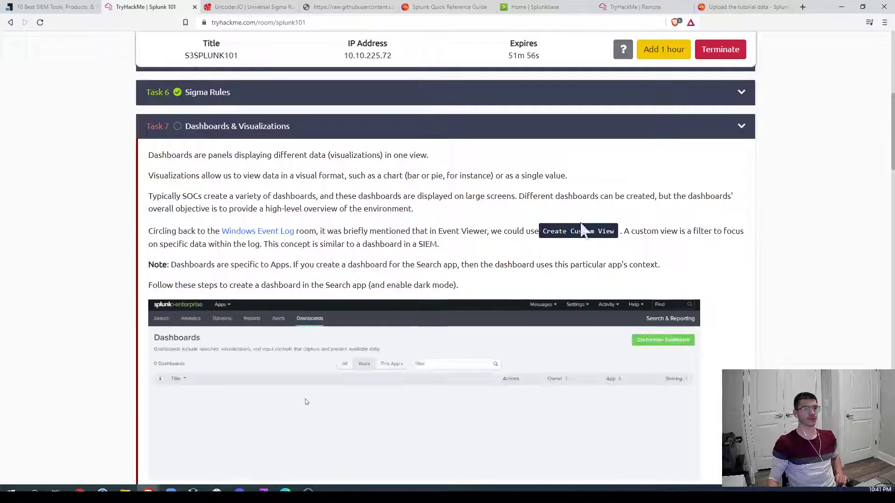
# Step: Read through Task 7's dashboard and visualization instructions in the Splunk 101 room
pyautogui.scroll(-2, 640, 230)
pyautogui.scroll(-4, 787, 212)
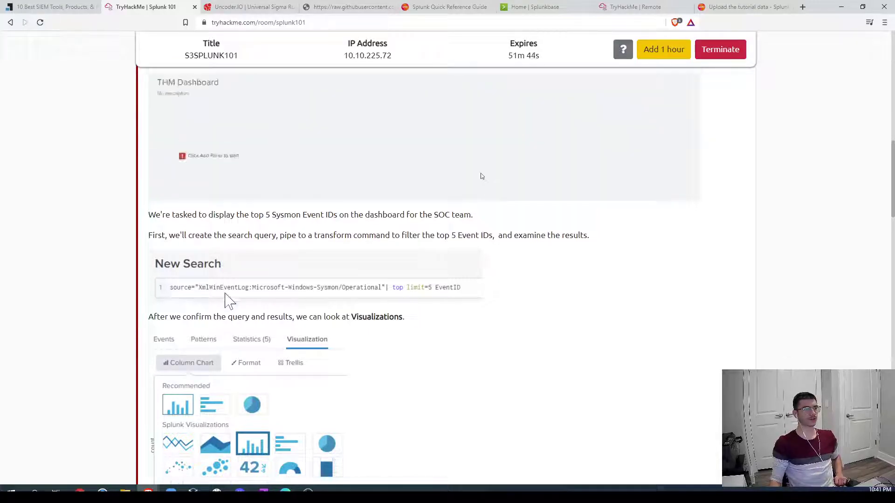
pyautogui.moveTo(176, 289); pyautogui.dragTo(421, 292)
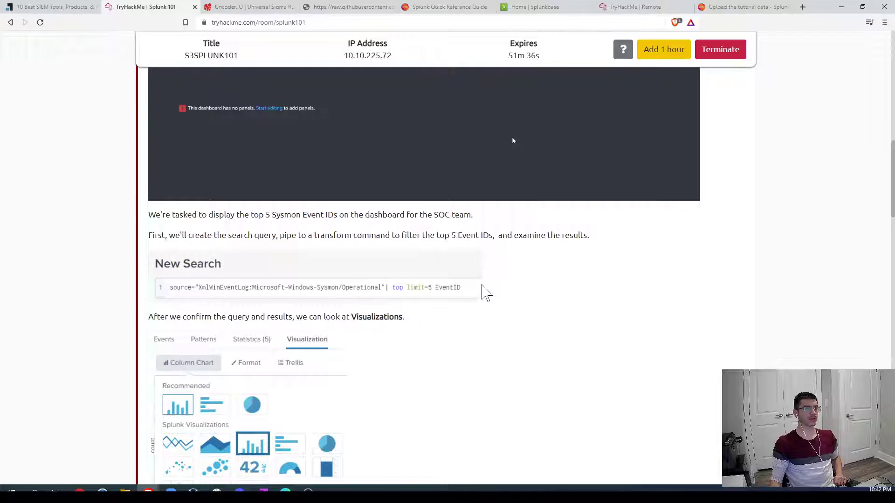
pyautogui.scroll(-1, 529, 301)
pyautogui.scroll(-3, 531, 306)
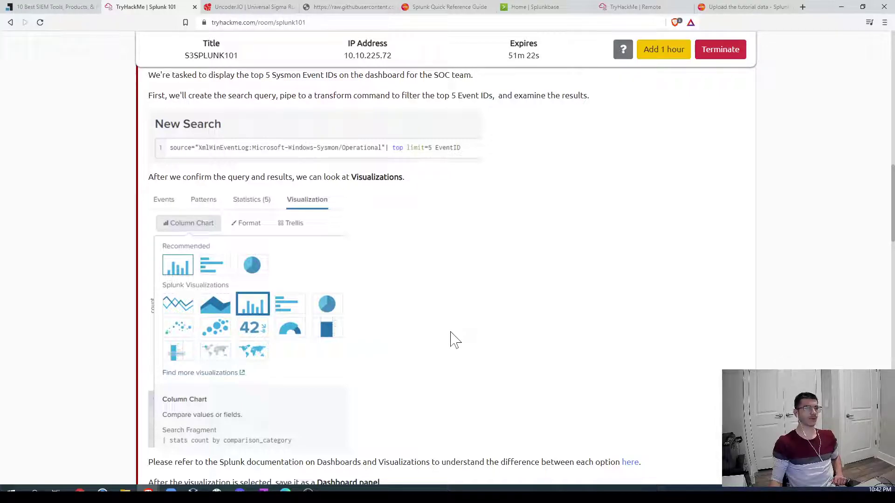
pyautogui.scroll(-4, 452, 335)
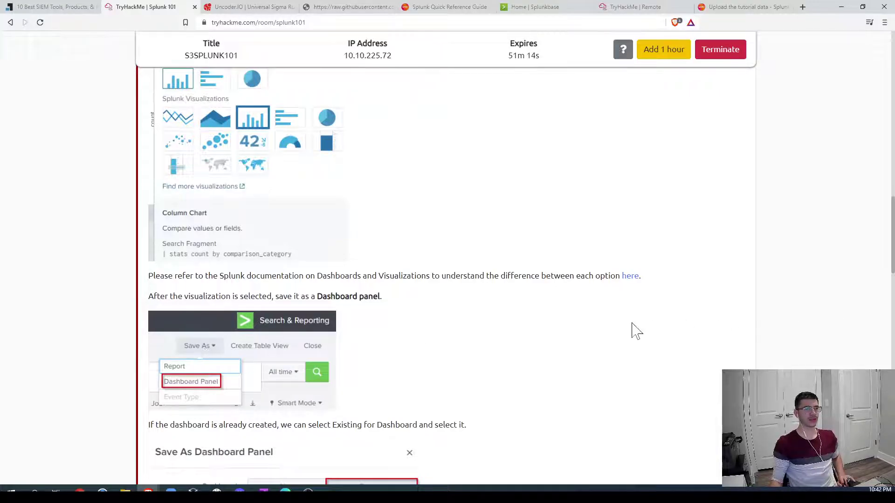
pyautogui.scroll(-5, 616, 331)
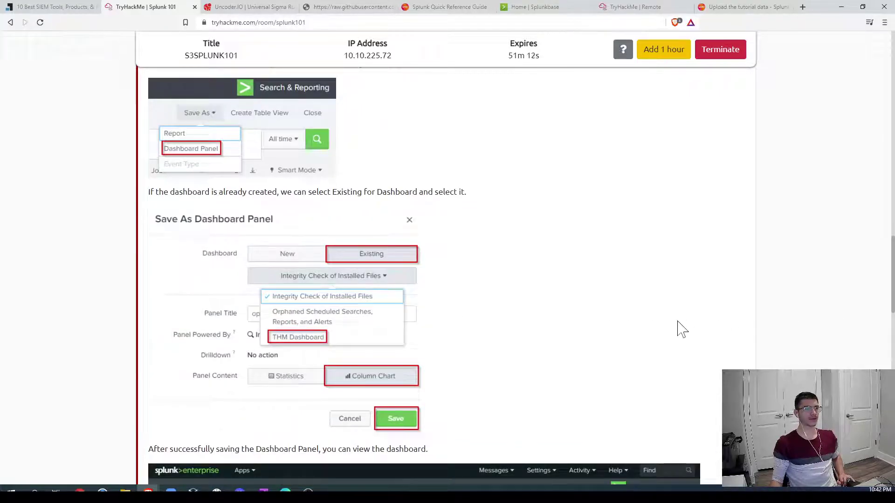
pyautogui.scroll(-5, 681, 329)
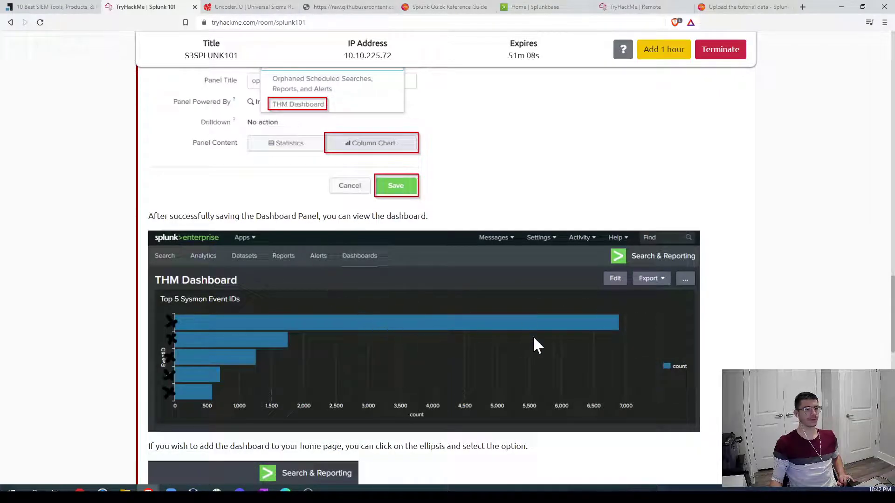
pyautogui.scroll(-4, 559, 343)
pyautogui.scroll(5, 625, 343)
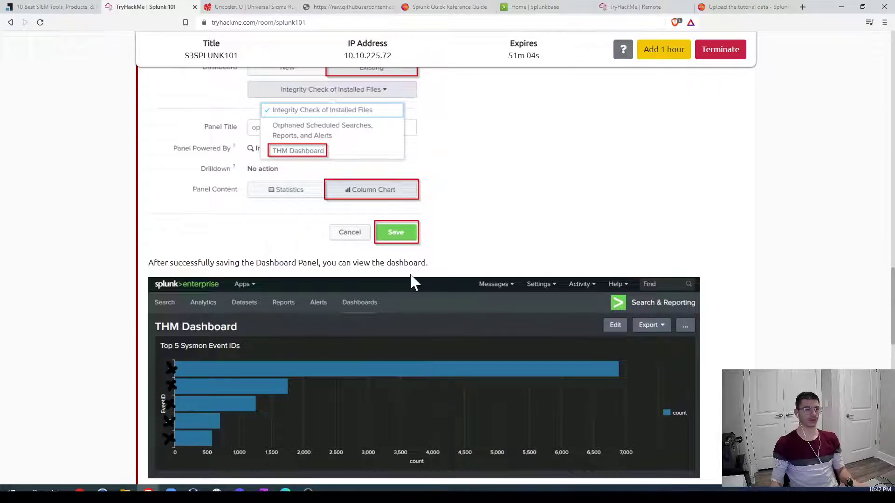
pyautogui.scroll(4, 624, 46)
# Step: In the remote Splunk session, search source="XmlWinEventLog:Microsoft-Windows-Sysmon/Operational" | top limit=5 EventID
pyautogui.click(632, 7)
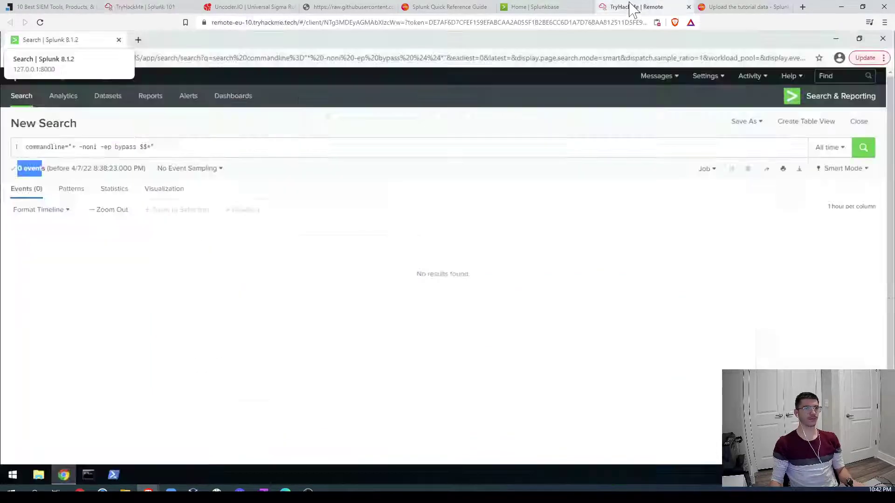
pyautogui.moveTo(177, 148); pyautogui.dragTo(12, 152)
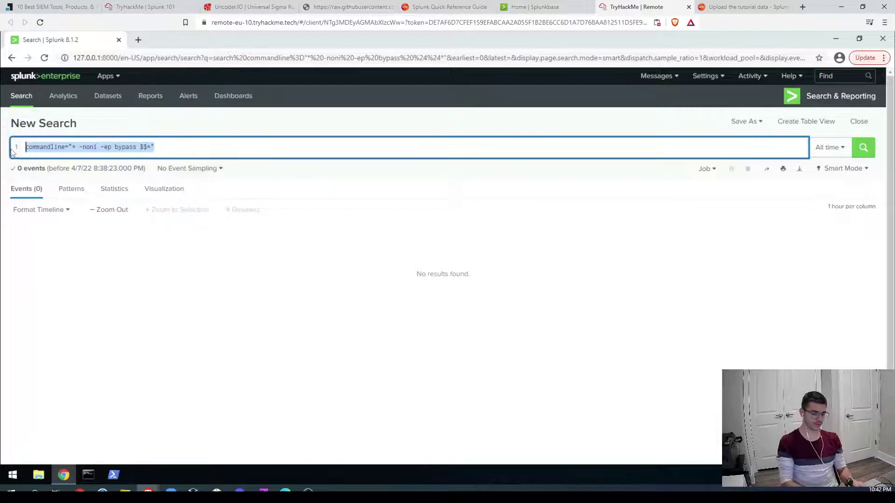
pyautogui.write('source')
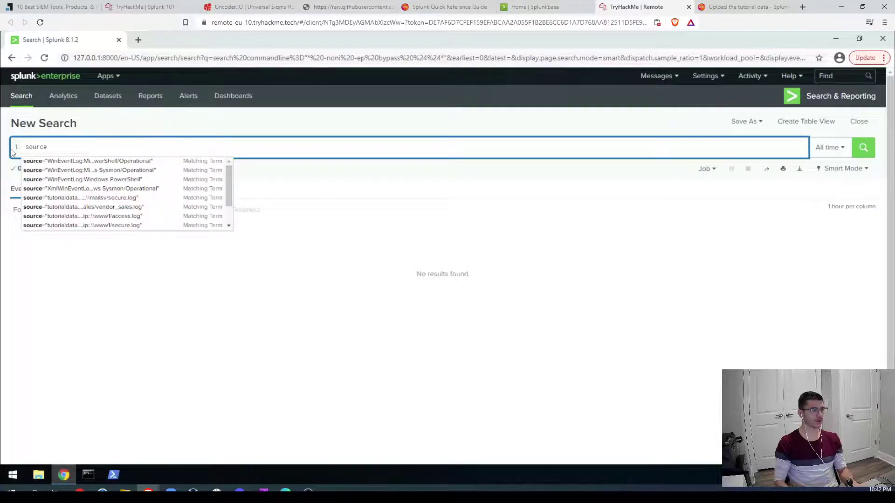
pyautogui.click(64, 189)
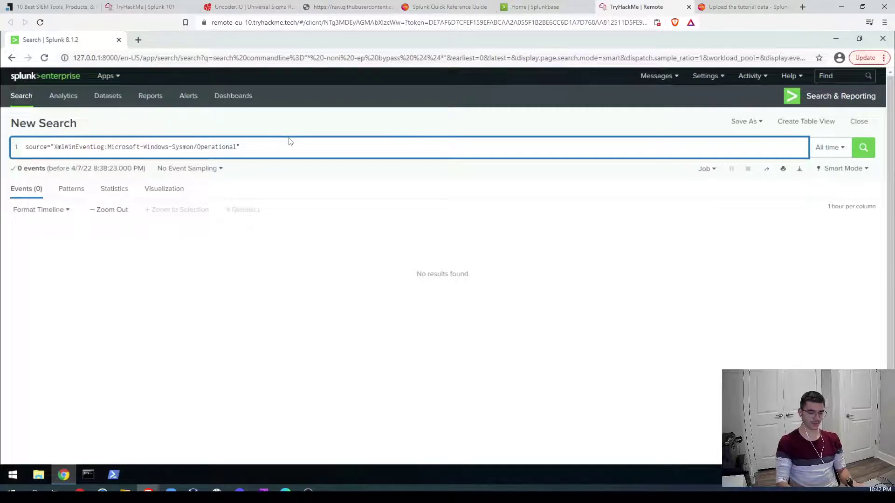
pyautogui.hotkey('shift', 'Return')
pyautogui.write('|  ')
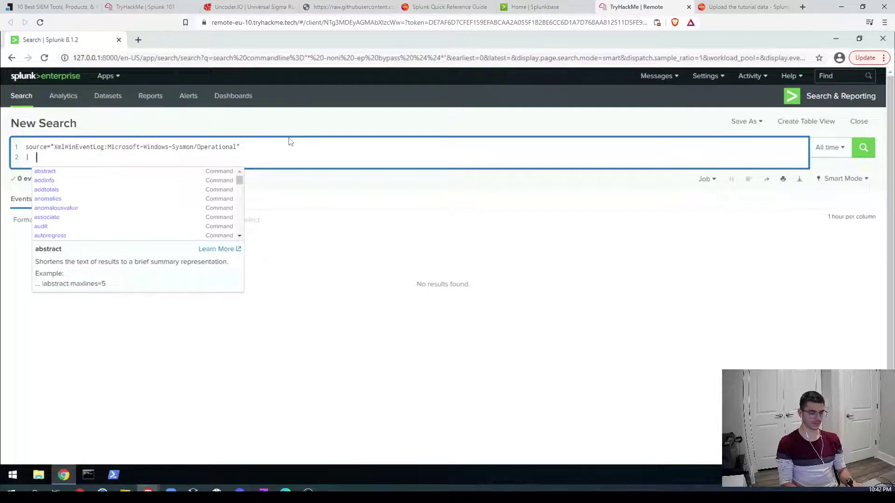
pyautogui.write('top limi')
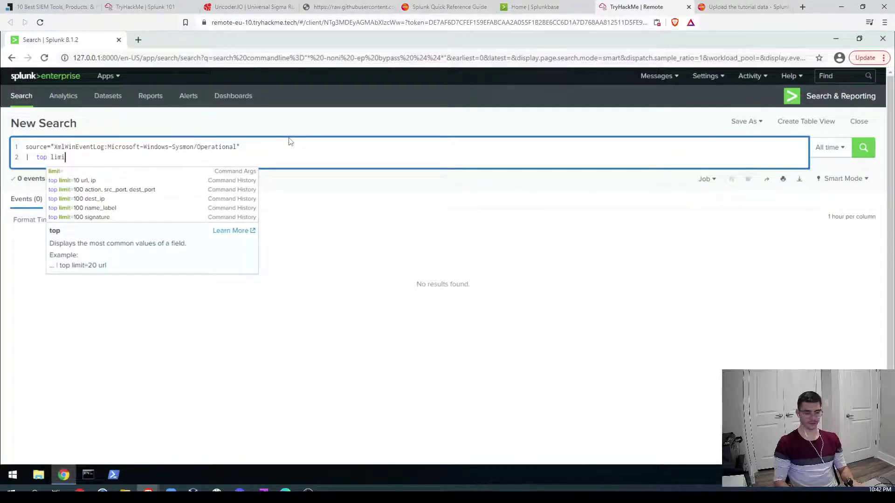
pyautogui.write('t=')
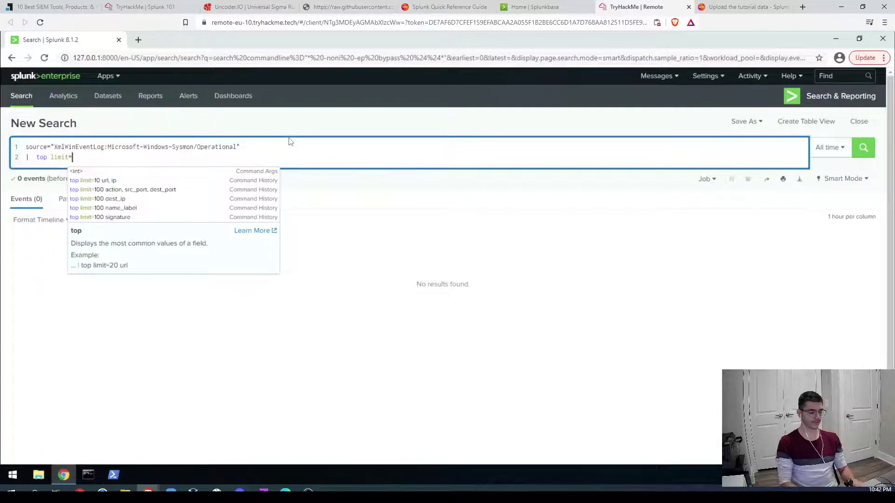
pyautogui.write('5')
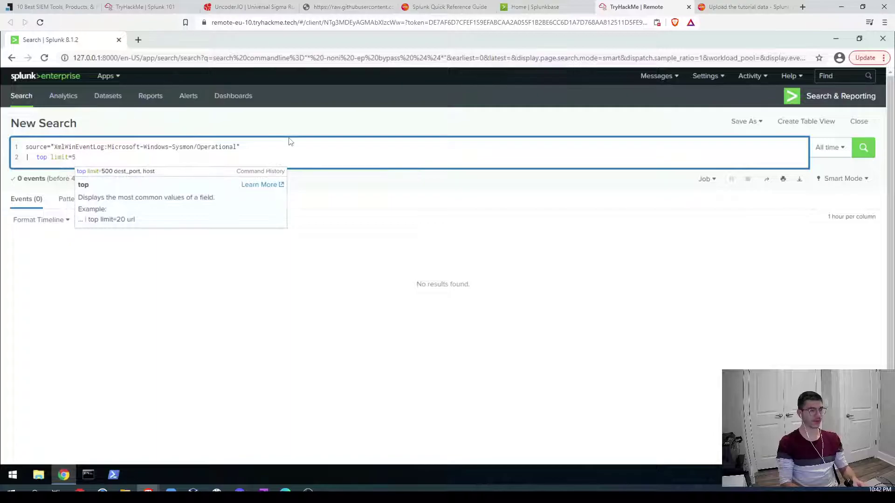
pyautogui.write(' EventID')
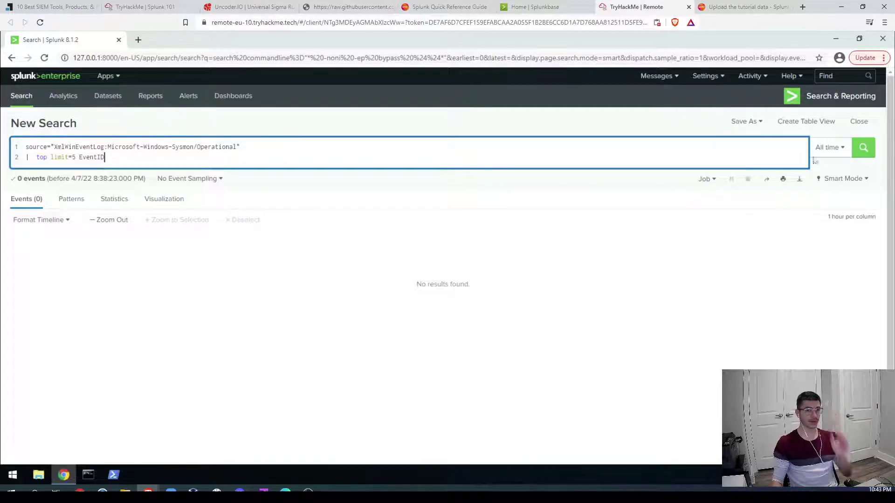
pyautogui.press('Return')
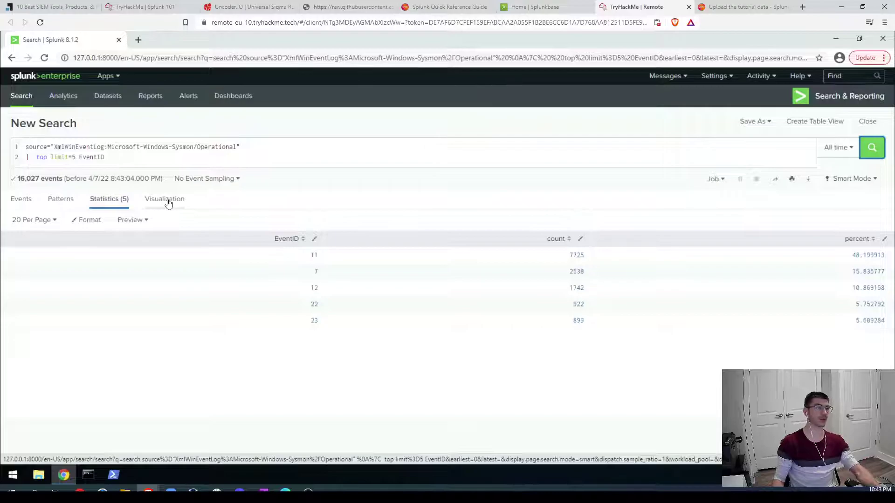
# Step: Switch the top 5 EventID results to the Visualization view as a Bar Chart
pyautogui.click(167, 200)
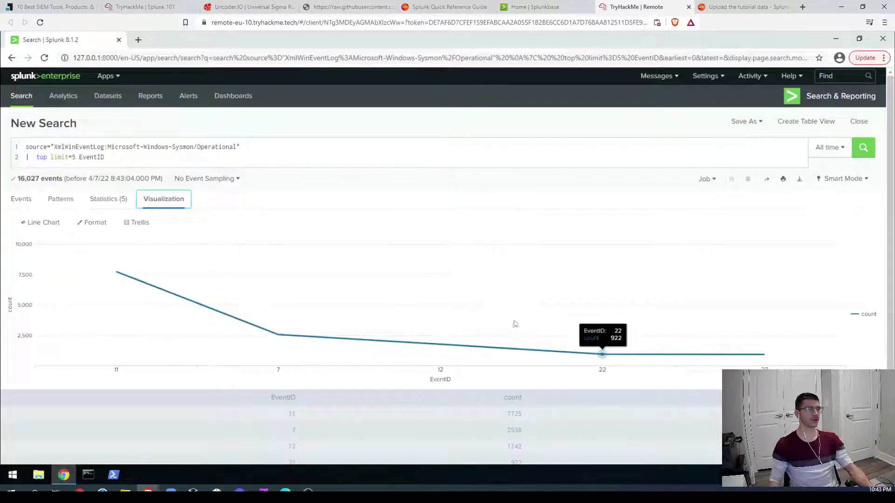
pyautogui.click(41, 227)
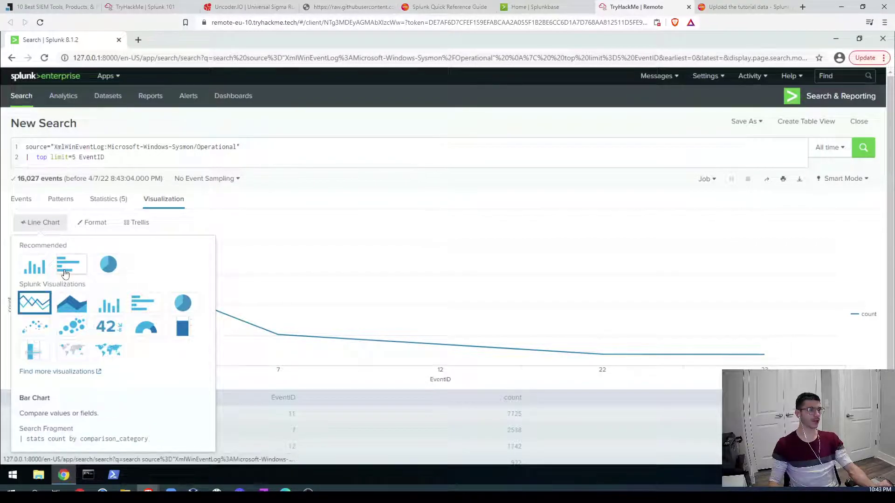
pyautogui.click(65, 273)
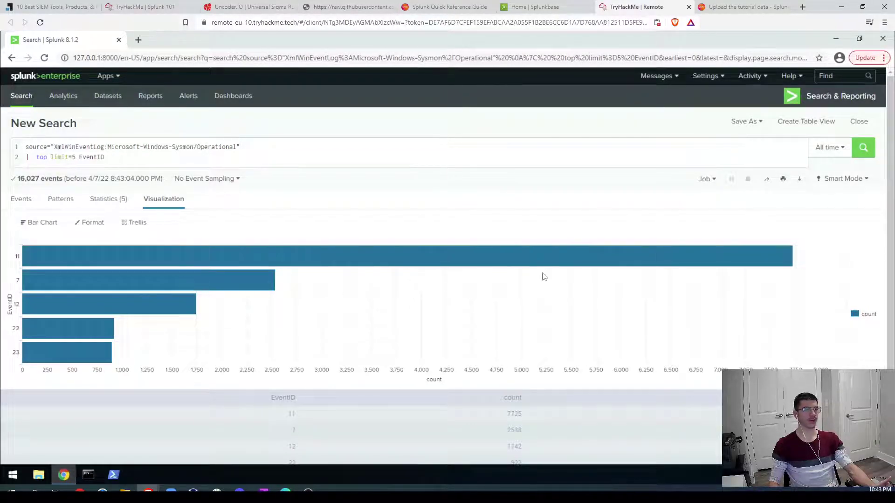
pyautogui.click(758, 124)
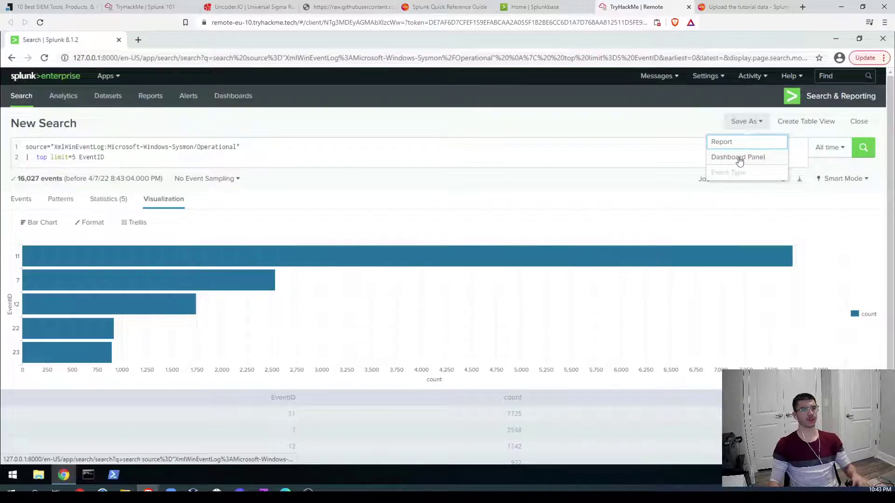
# Step: Save the bar chart as a panel on a new dashboard titled 'Tryhackme Event Log' and open it
pyautogui.click(738, 158)
pyautogui.click(527, 140)
pyautogui.click(463, 138)
pyautogui.click(440, 162)
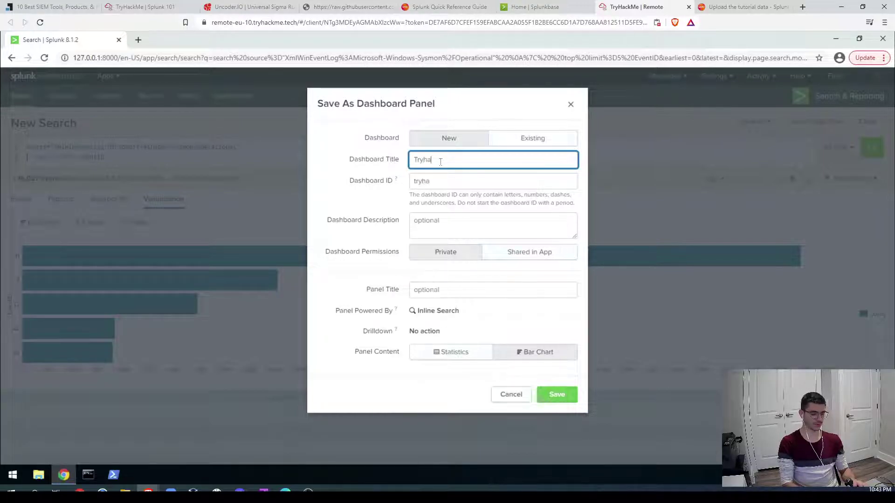
pyautogui.write('Tryhackme')
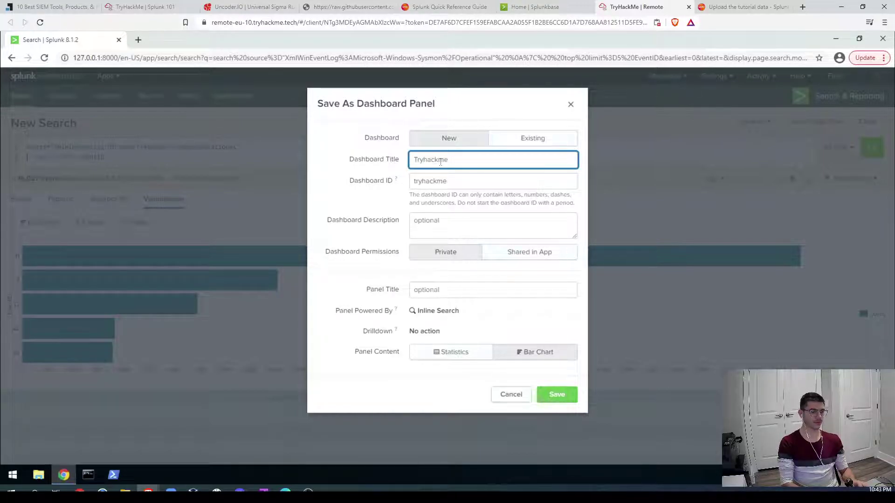
pyautogui.write(' EVE')
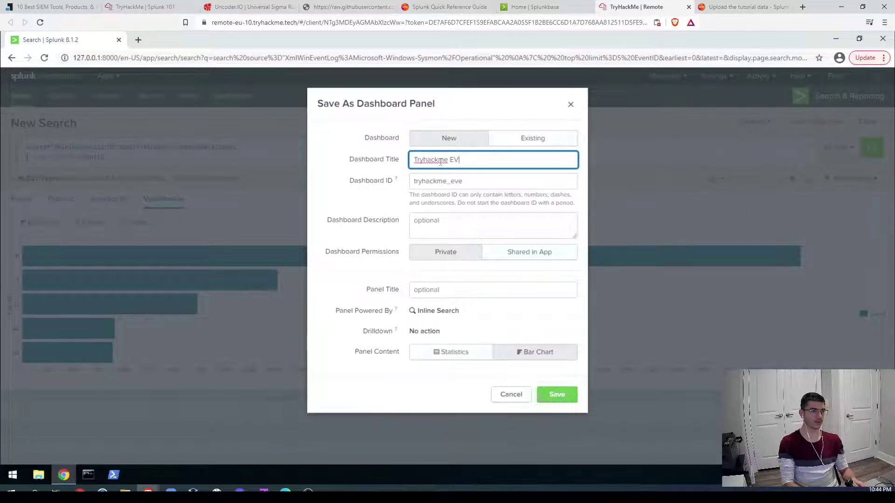
pyautogui.write('v')
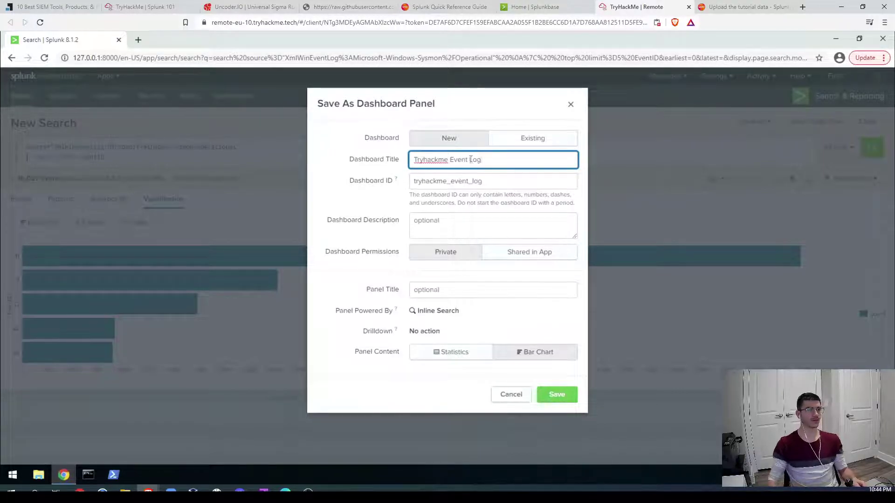
pyautogui.write('ent Log')
pyautogui.click(564, 401)
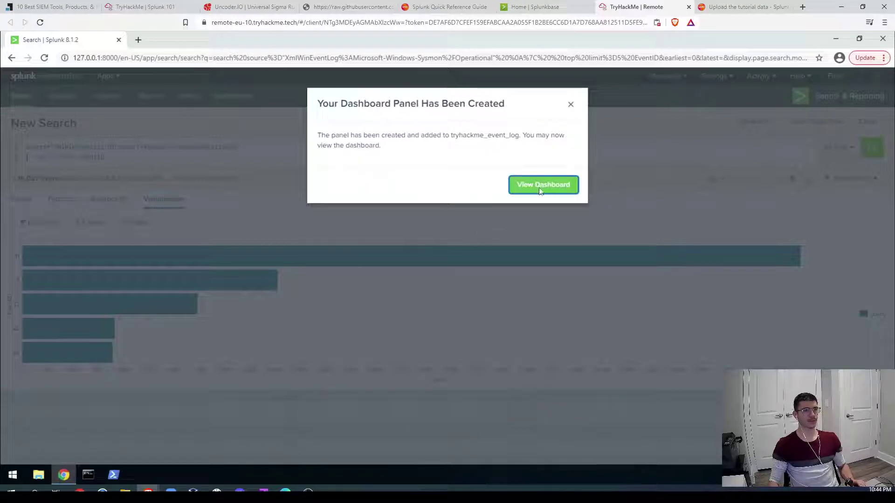
pyautogui.click(549, 192)
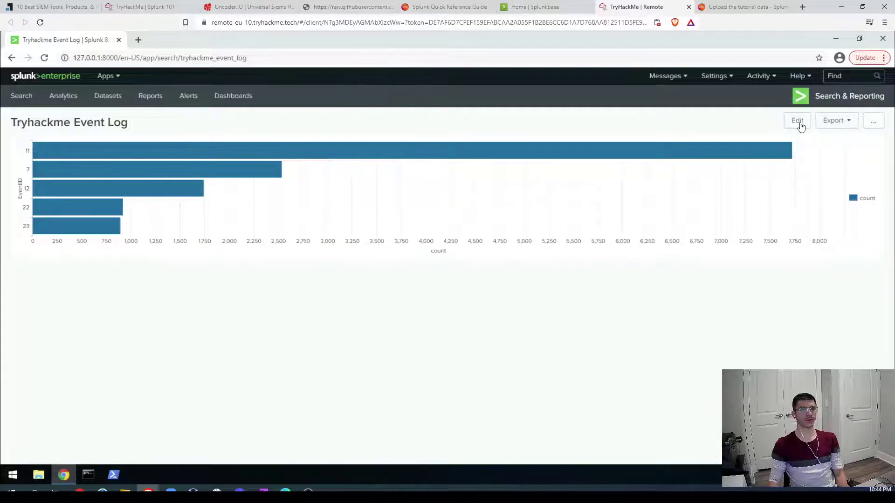
pyautogui.click(798, 121)
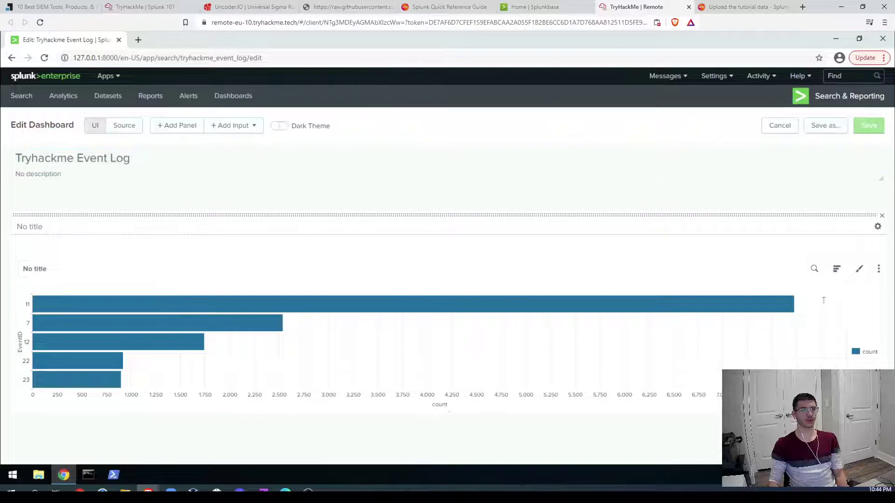
pyautogui.click(836, 270)
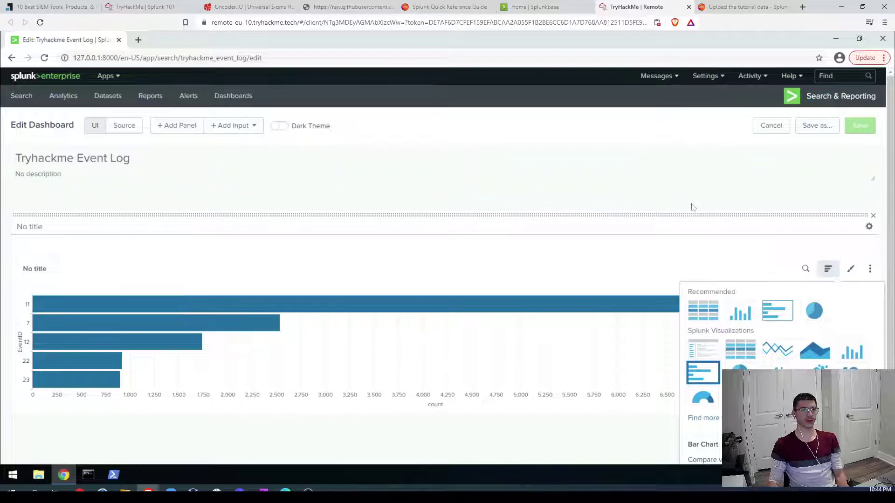
pyautogui.click(774, 157)
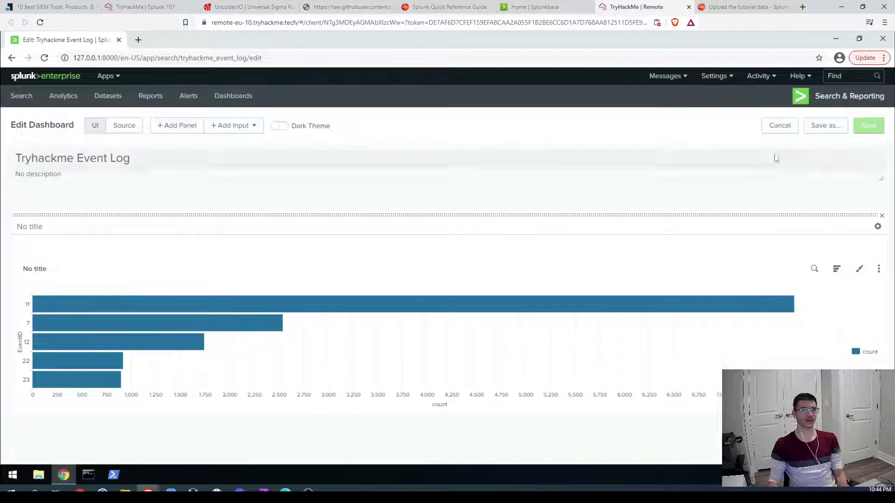
pyautogui.click(817, 133)
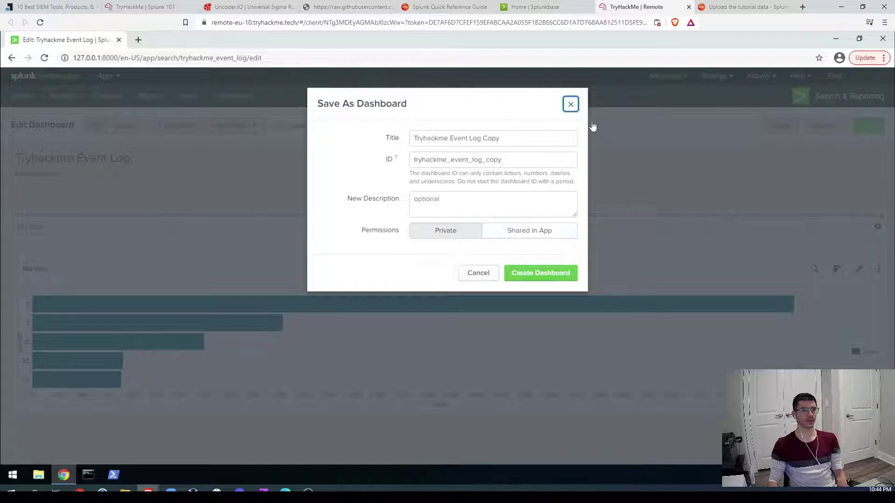
pyautogui.click(570, 104)
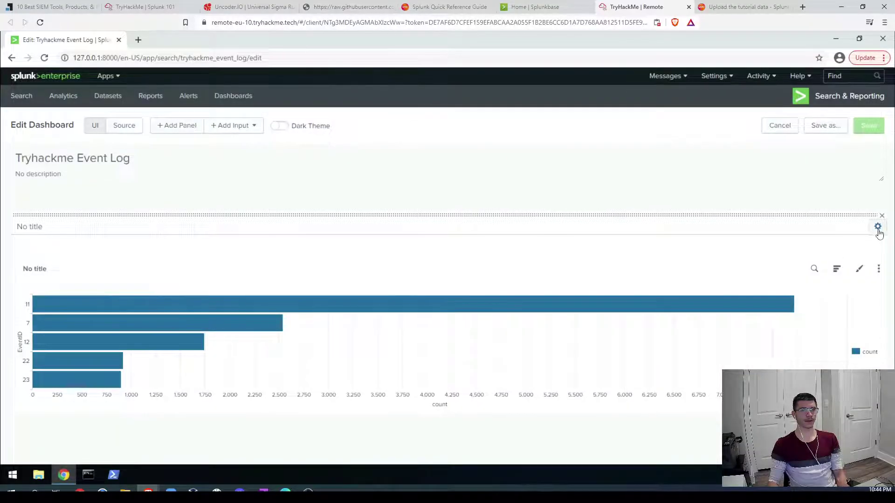
pyautogui.click(878, 229)
pyautogui.click(878, 231)
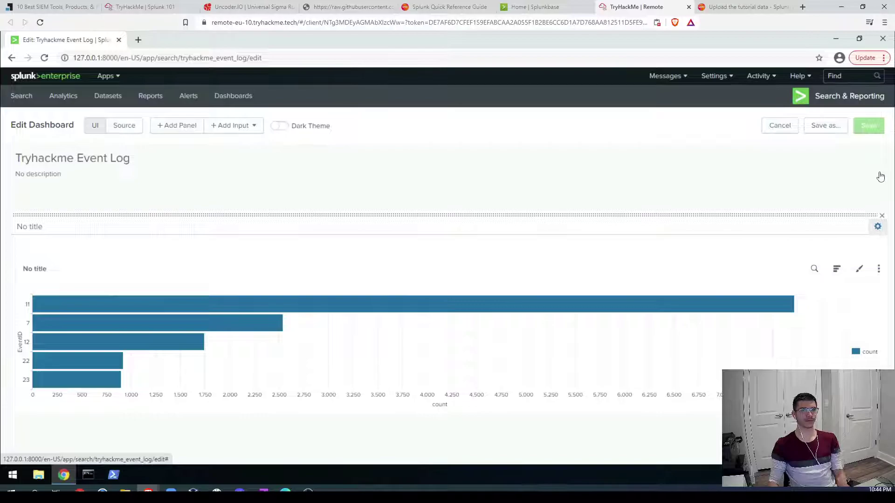
pyautogui.click(879, 269)
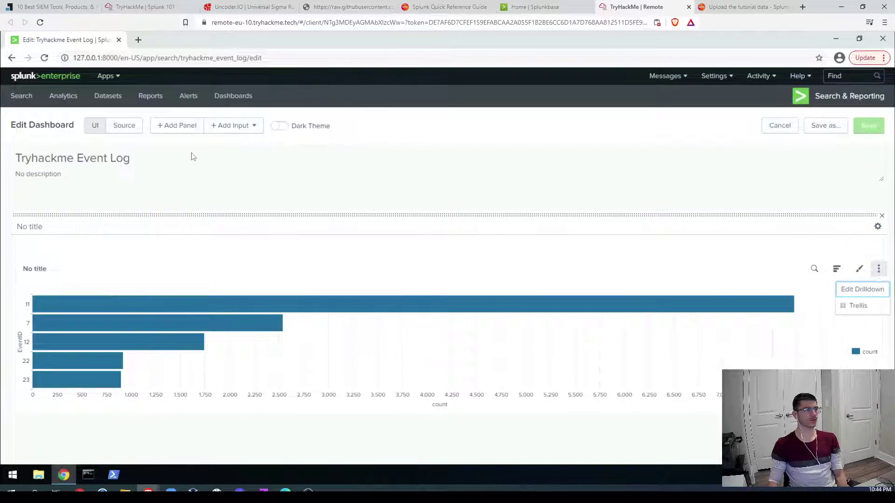
pyautogui.click(11, 58)
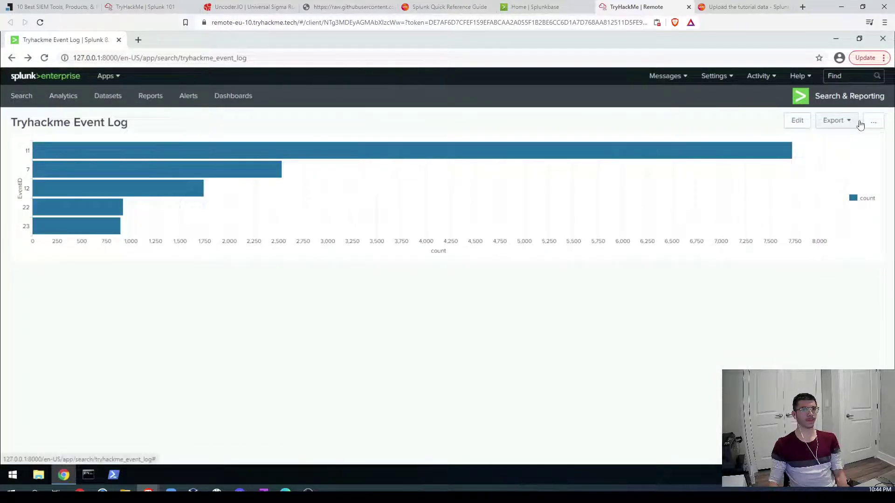
# Step: Set the Tryhackme Event Log dashboard as the Splunk home dashboard
pyautogui.click(873, 124)
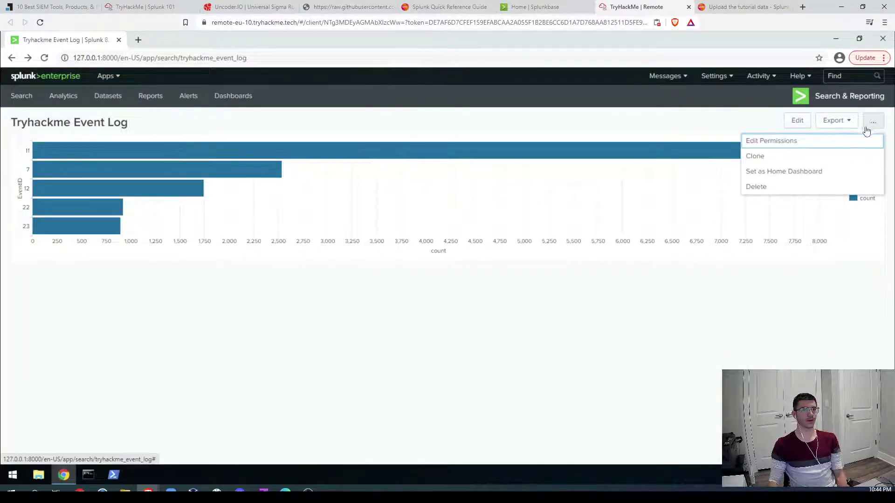
pyautogui.click(790, 176)
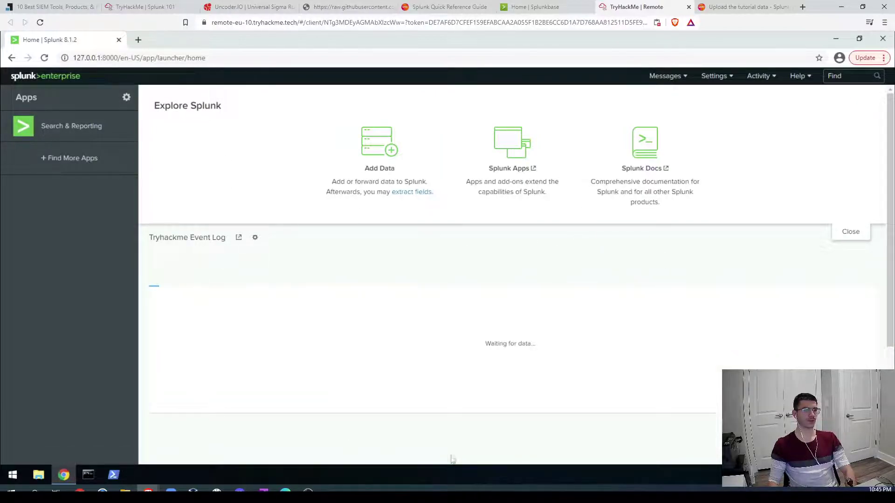
pyautogui.moveTo(291, 377)
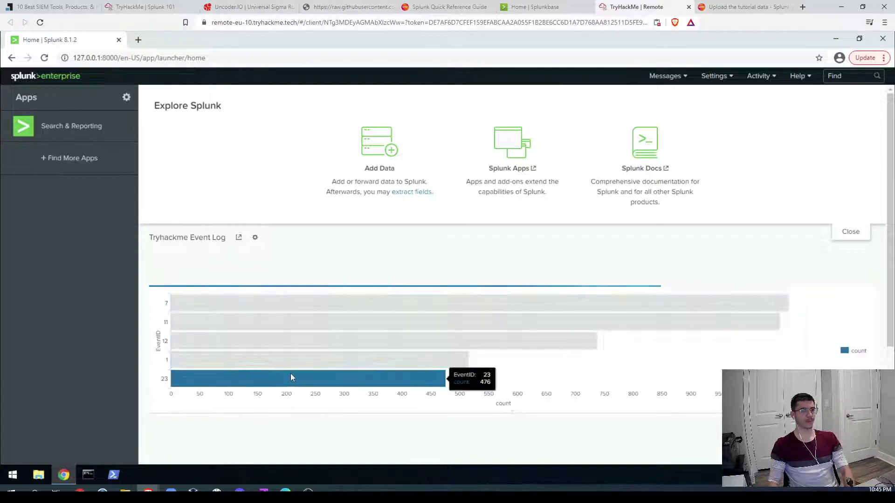
pyautogui.moveTo(466, 301)
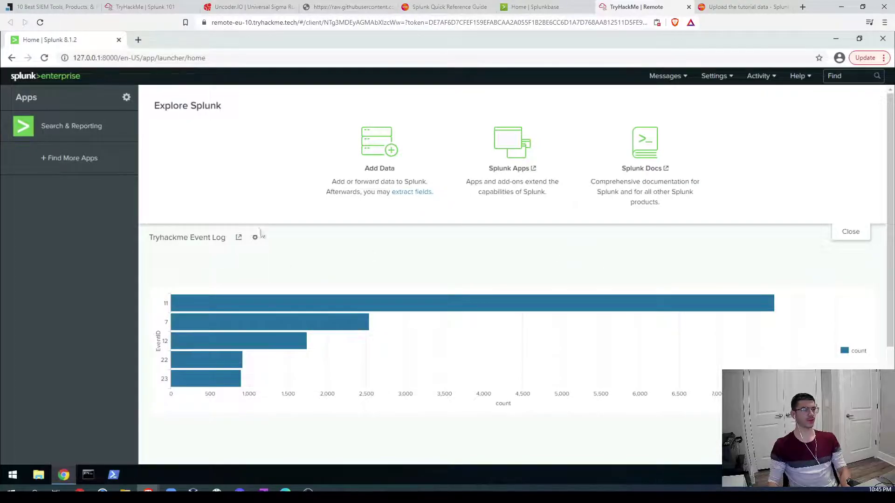
pyautogui.click(138, 8)
# Step: Scroll down the dashboards task to the highest EventID question
pyautogui.scroll(-3, 365, 289)
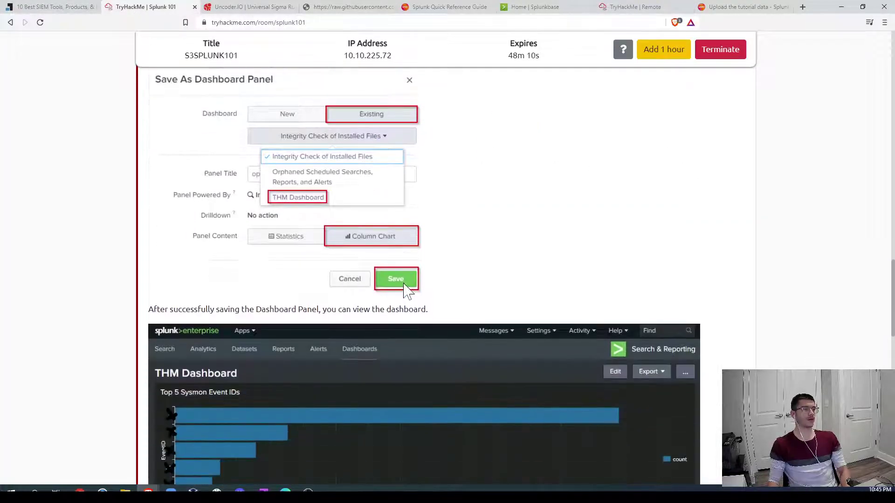
pyautogui.scroll(-5, 295, 247)
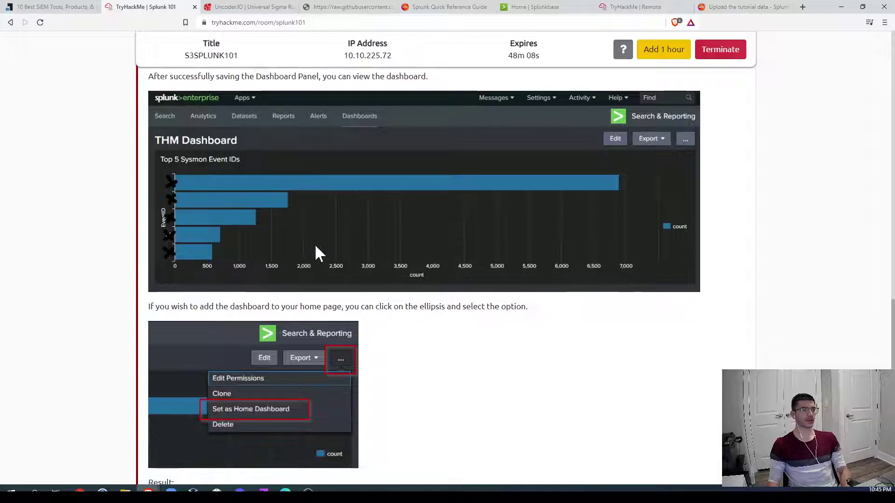
pyautogui.scroll(-4, 206, 219)
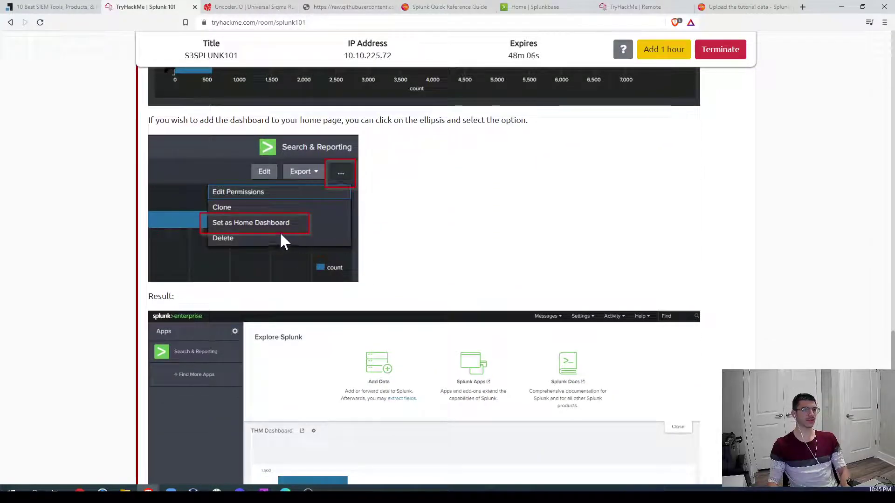
pyautogui.scroll(-4, 404, 260)
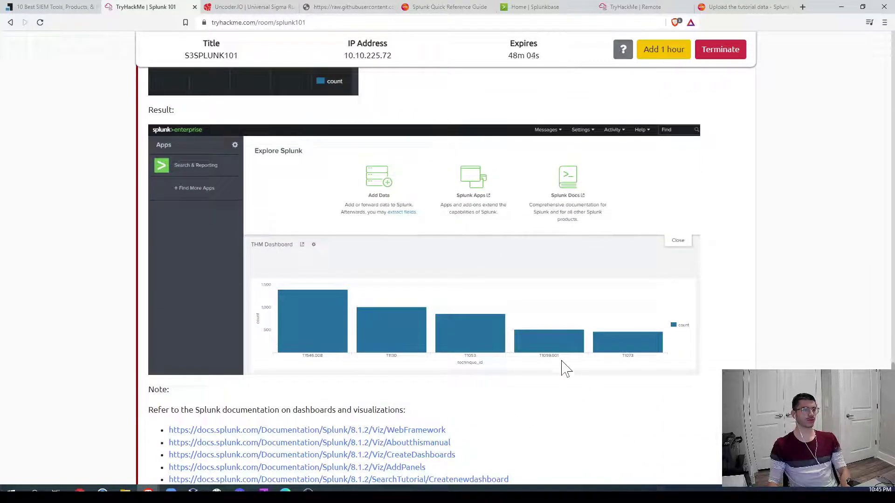
pyautogui.scroll(-5, 449, 356)
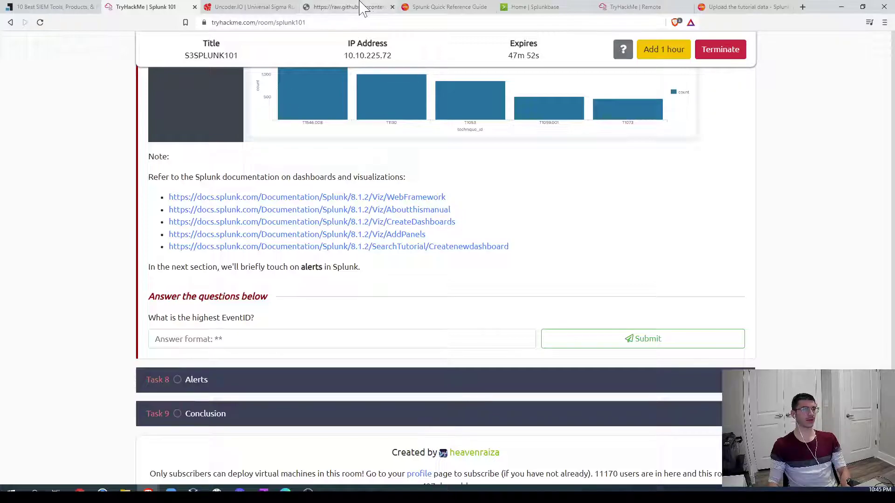
# Step: Submit 11 as the answer to the highest EventID question
pyautogui.click(252, 338)
pyautogui.write('11')
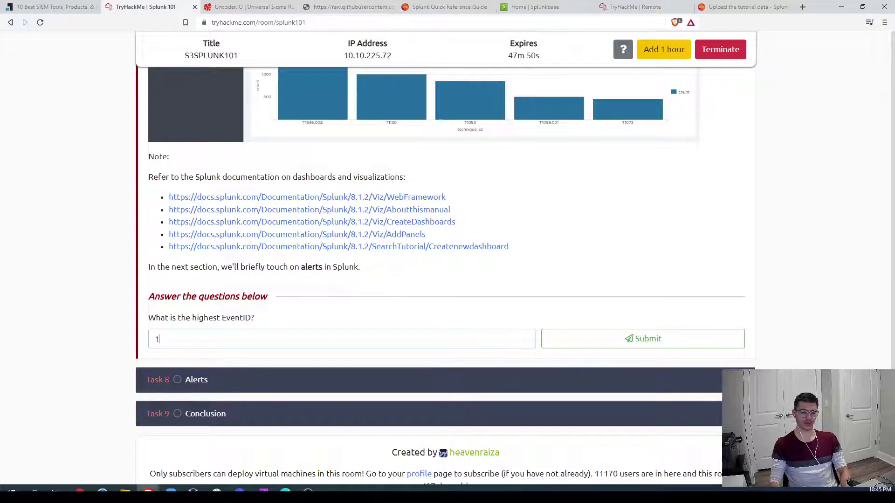
pyautogui.click(675, 347)
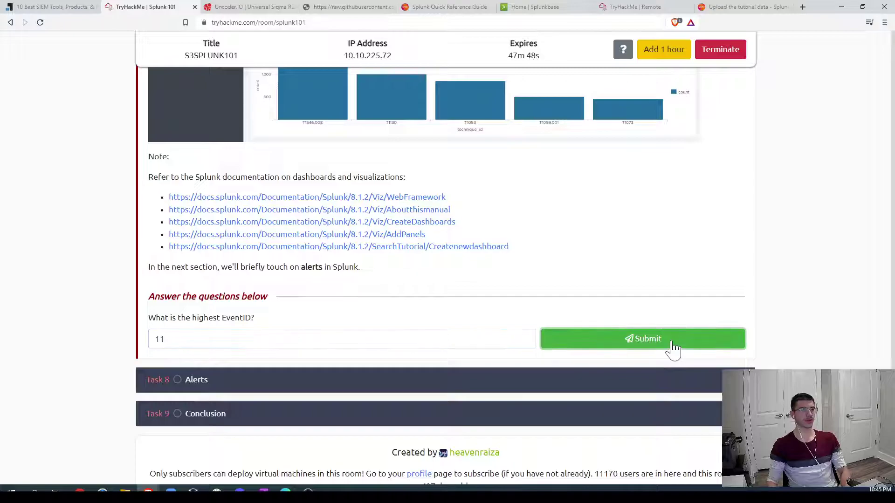
pyautogui.scroll(3, 735, 313)
pyautogui.scroll(-3, 735, 314)
pyautogui.scroll(9, 625, 300)
pyautogui.scroll(15, 608, 303)
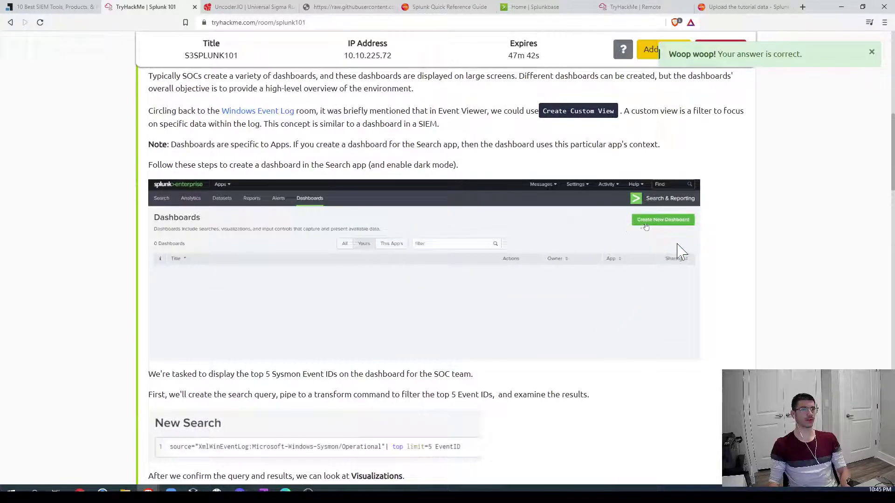
pyautogui.scroll(-20, 303, 270)
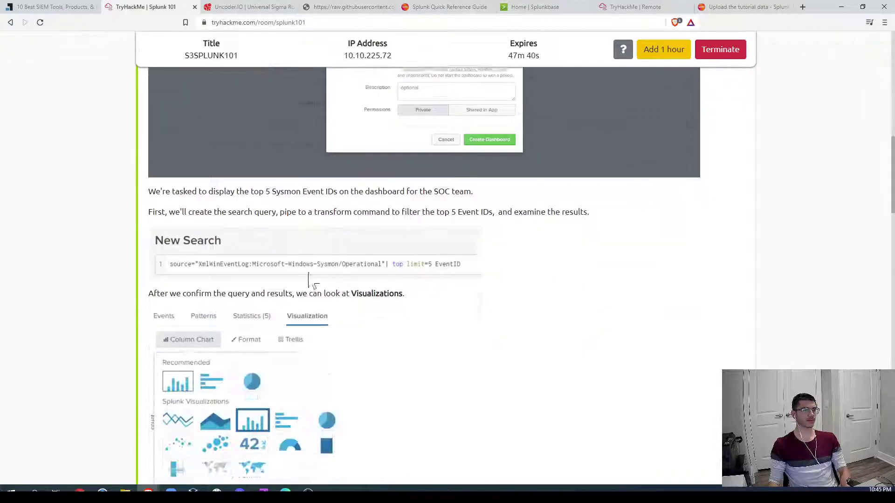
pyautogui.scroll(-10, 285, 275)
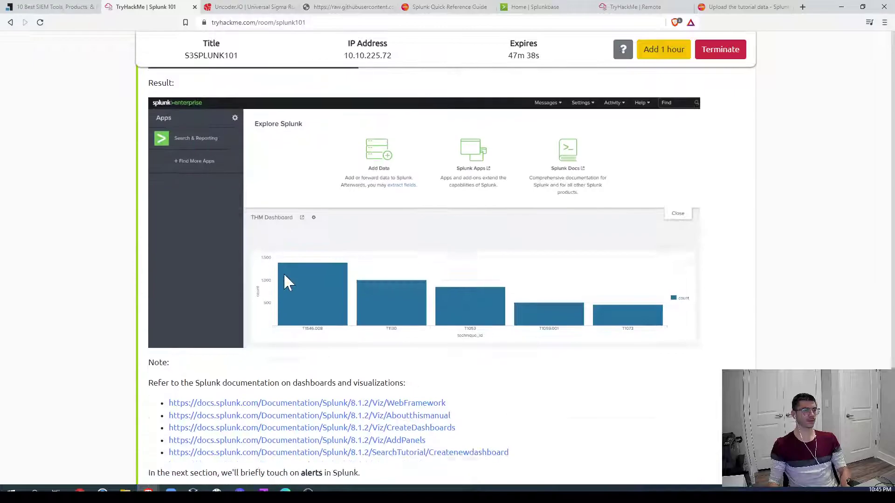
# Step: Expand and read the Alerts task, then view the remote Splunk home page with the Event Log chart
pyautogui.click(269, 355)
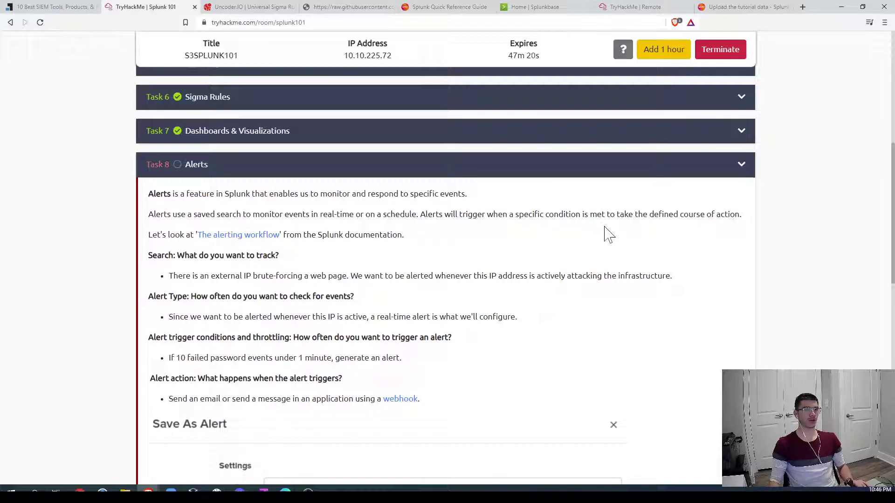
pyautogui.moveTo(581, 214); pyautogui.dragTo(609, 214)
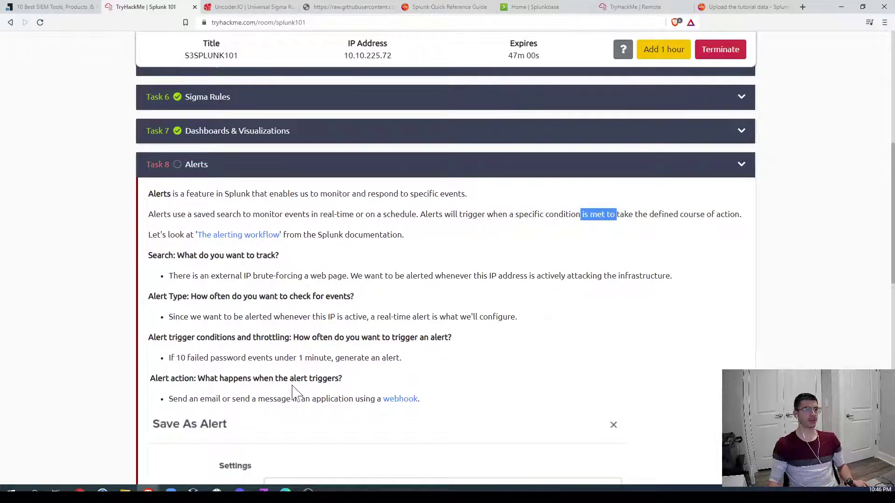
pyautogui.scroll(-6, 292, 391)
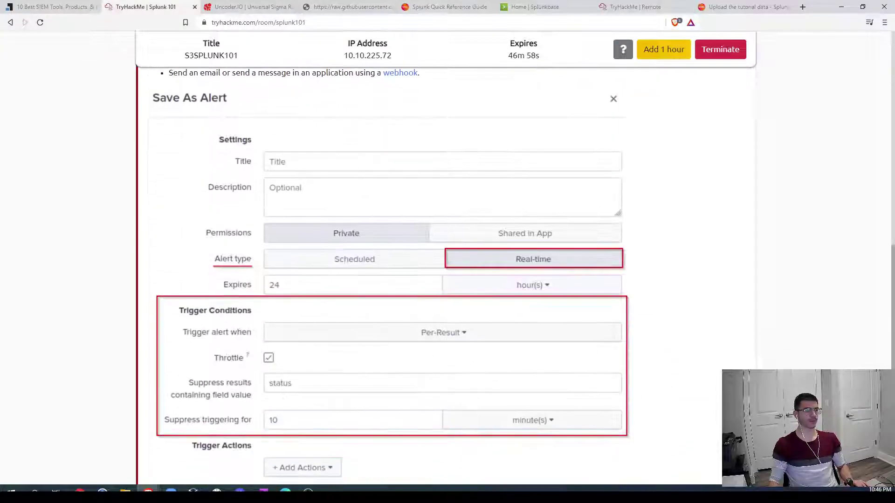
pyautogui.click(641, 6)
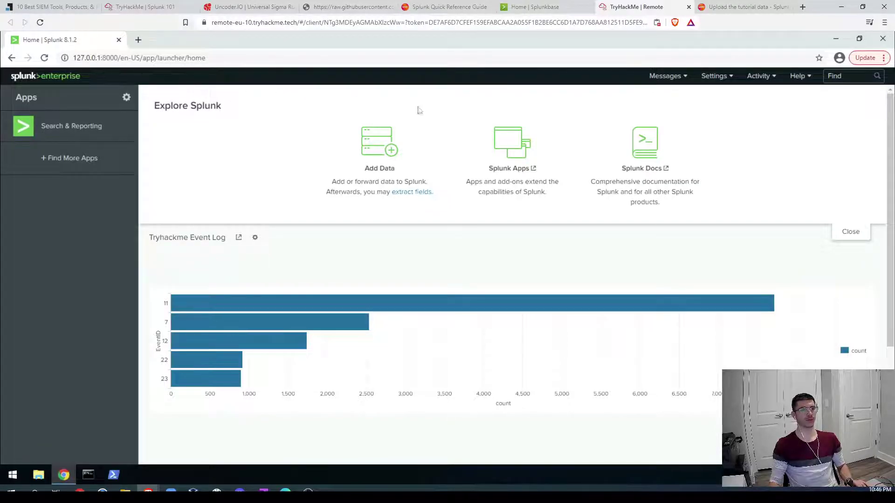
# Step: Check the Splunk Messages list for notifications, then return to the Splunk 101 room
pyautogui.click(671, 78)
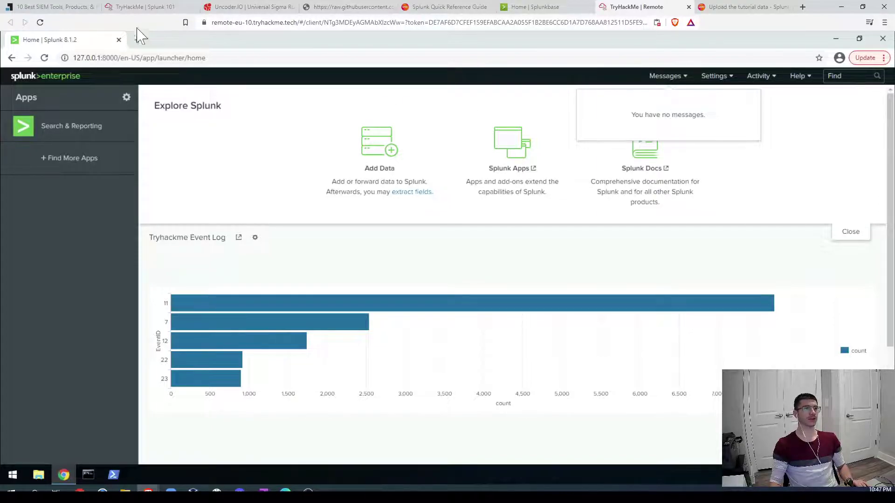
pyautogui.click(140, 7)
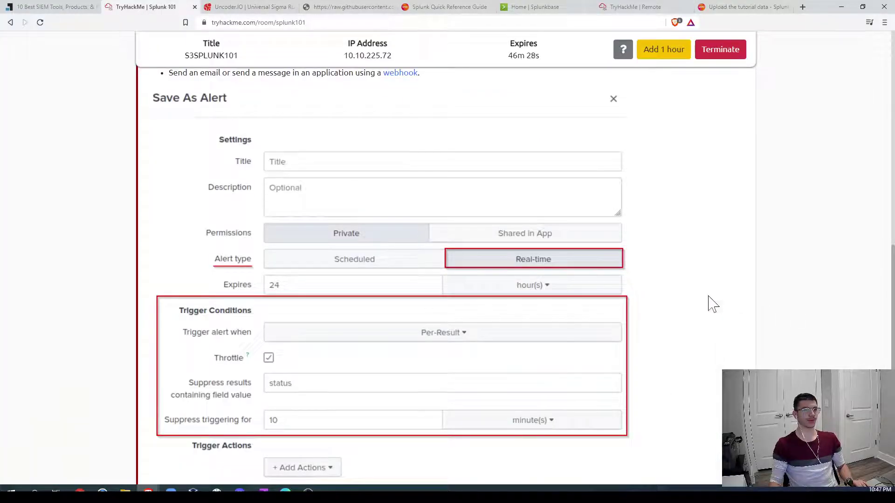
pyautogui.scroll(7, 713, 304)
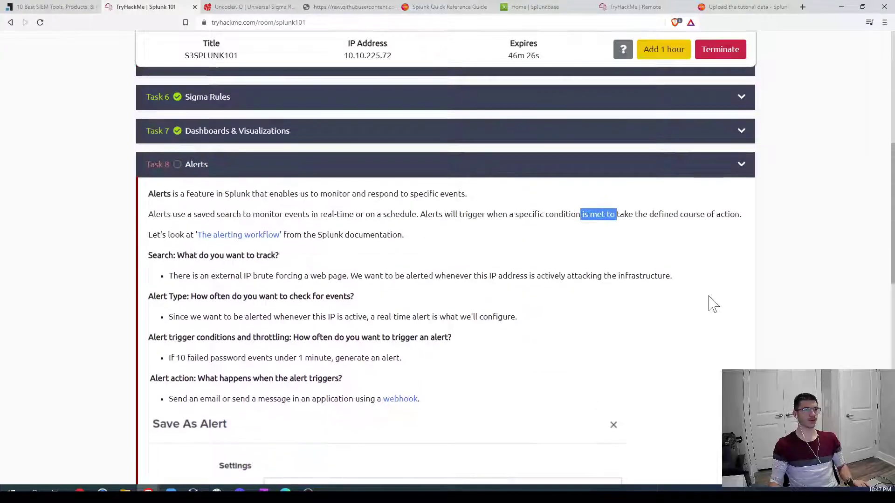
pyautogui.scroll(-5, 713, 303)
pyautogui.scroll(-3, 713, 304)
pyautogui.scroll(2, 711, 303)
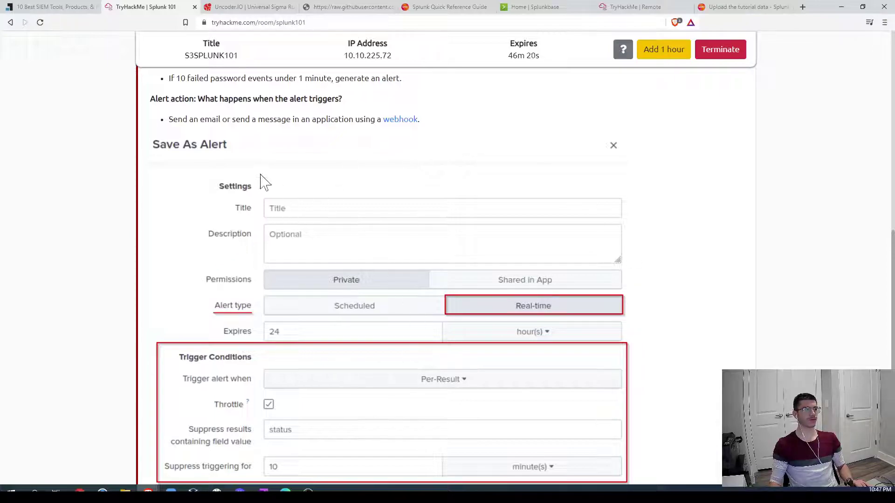
pyautogui.scroll(-2, 209, 179)
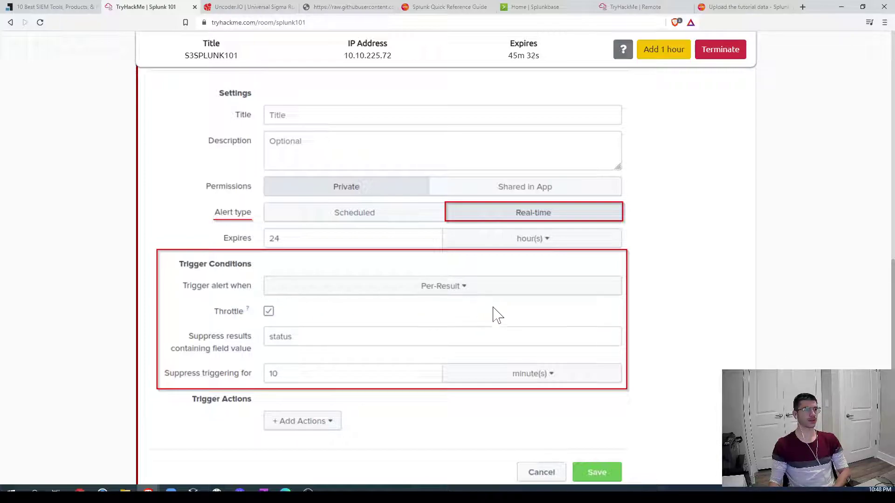
pyautogui.scroll(-5, 665, 359)
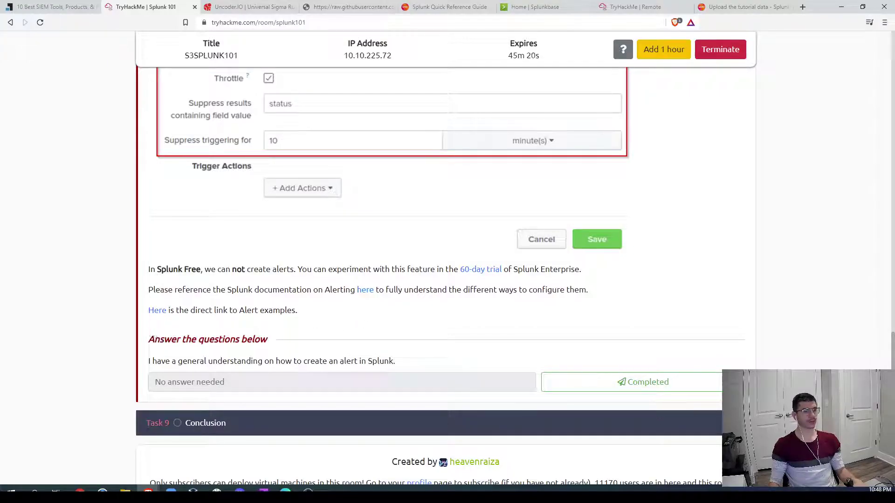
# Step: Look over the Splunk alerting documentation, then mark Task 8's Alerts question as Completed
pyautogui.click(366, 294)
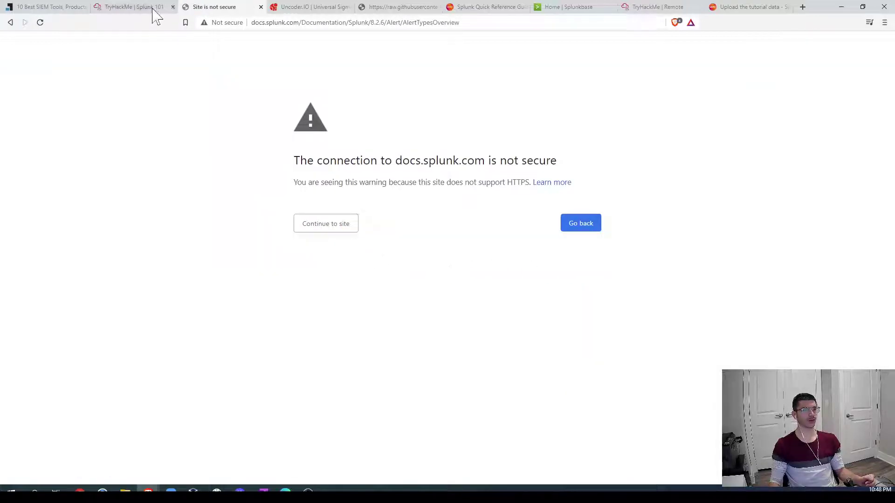
pyautogui.click(260, 7)
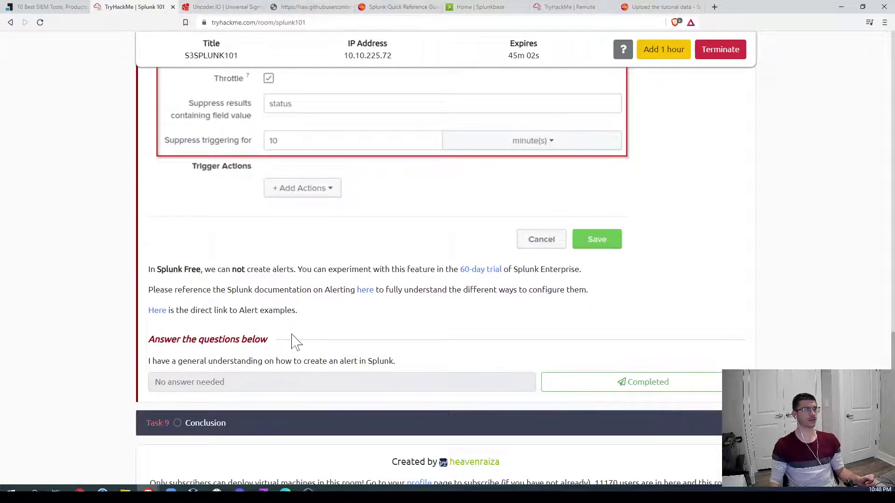
pyautogui.scroll(-1, 296, 342)
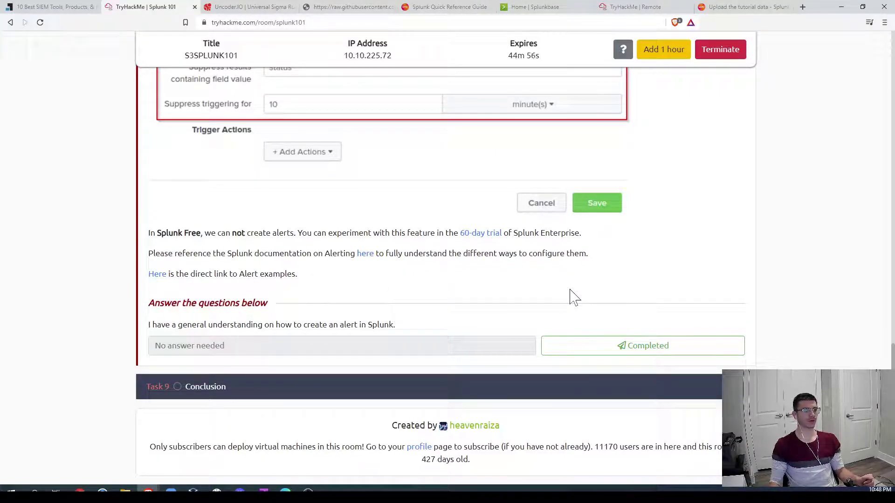
pyautogui.click(661, 345)
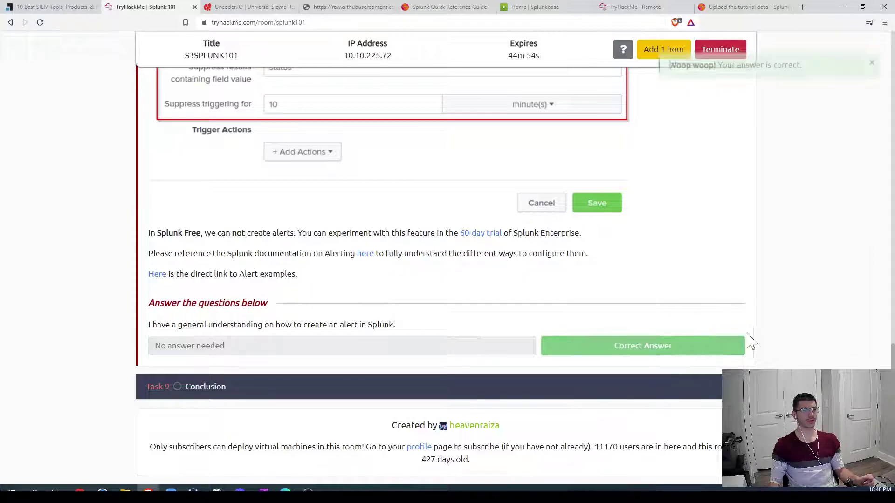
pyautogui.scroll(20, 777, 328)
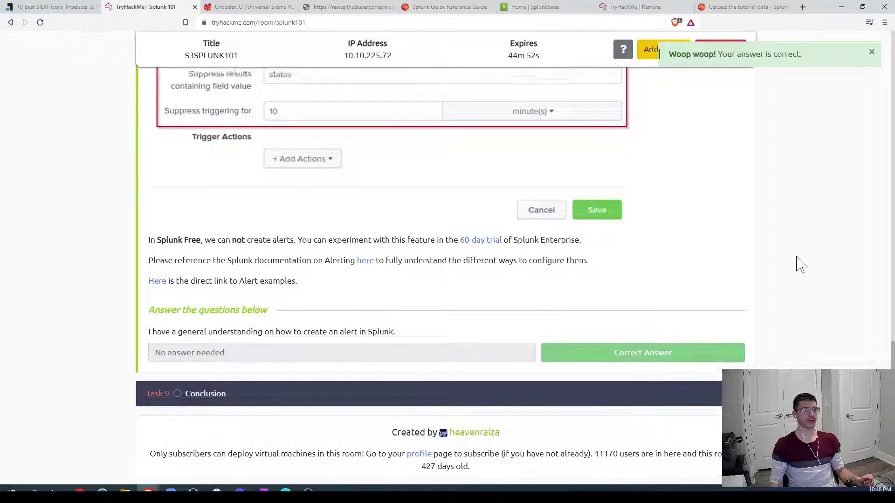
pyautogui.scroll(-4, 775, 279)
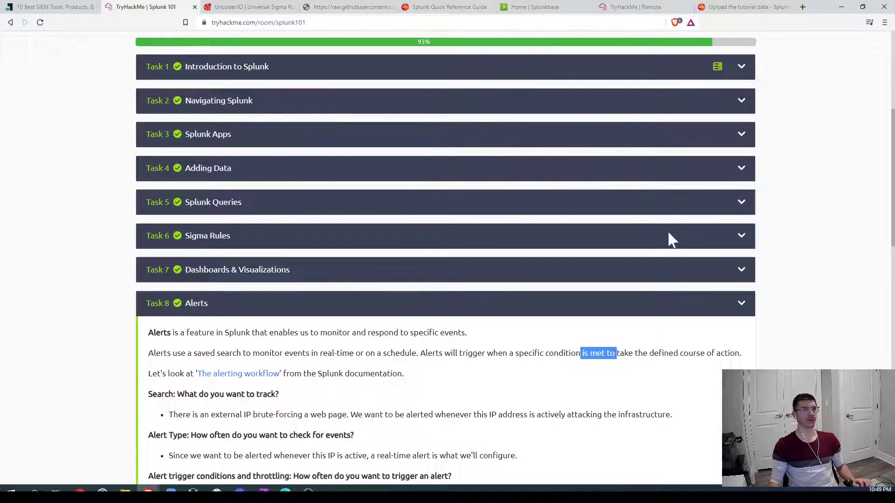
# Step: Expand the Task 9 Conclusion section of the Splunk 101 room
pyautogui.scroll(-15, 667, 322)
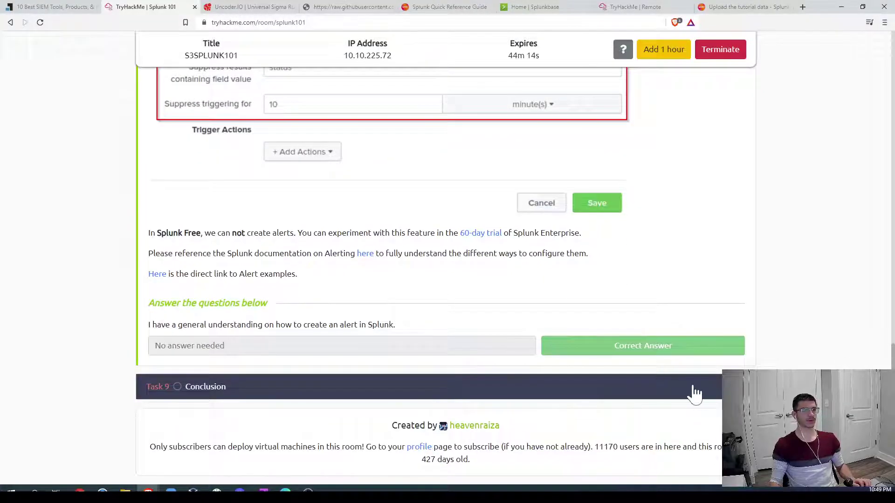
pyautogui.click(708, 393)
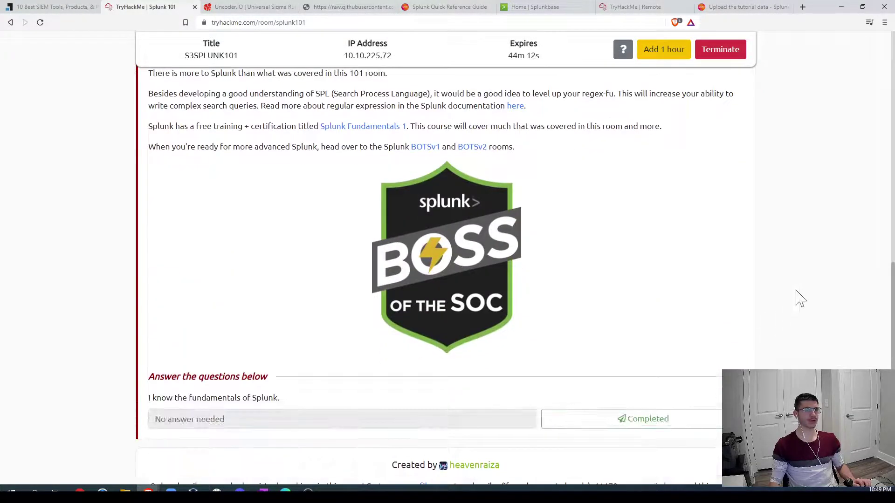
pyautogui.scroll(2, 798, 299)
pyautogui.scroll(-1, 800, 299)
pyautogui.scroll(-1, 800, 298)
pyautogui.scroll(1, 799, 298)
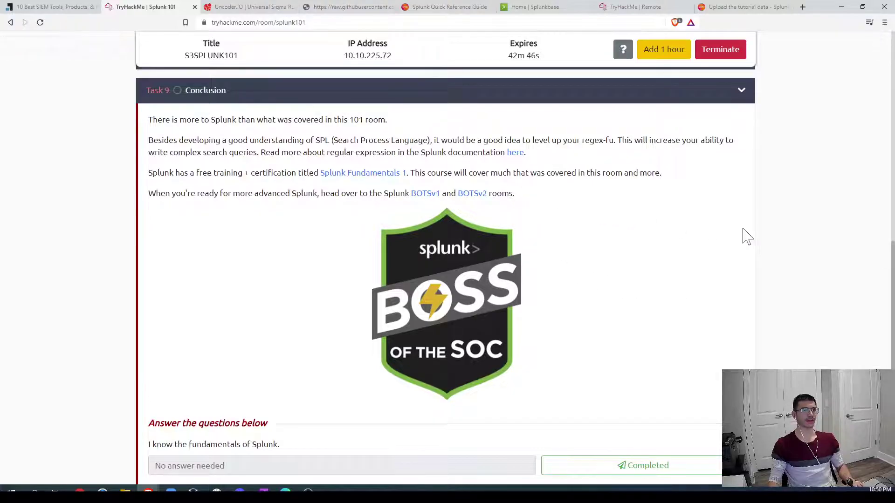
# Step: Read through the Conclusion and return to the top of the room, showing 93% progress
pyautogui.scroll(-2, 683, 393)
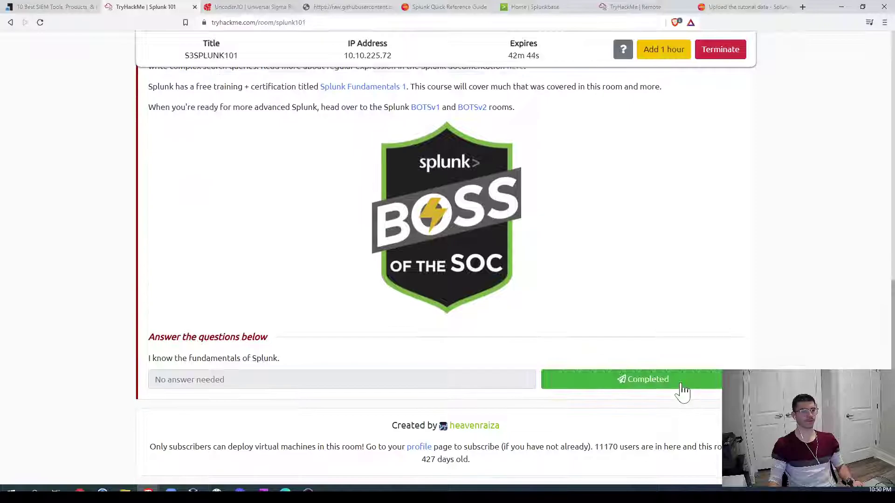
pyautogui.scroll(2, 758, 349)
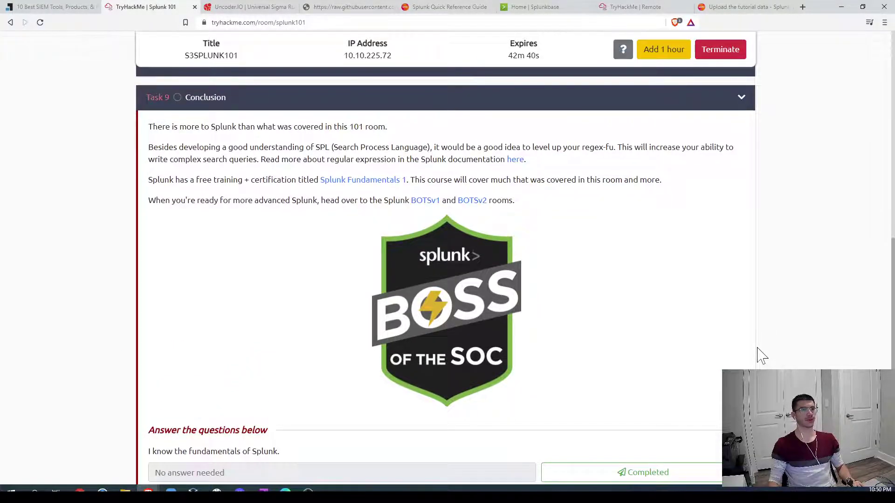
pyautogui.scroll(-1, 759, 355)
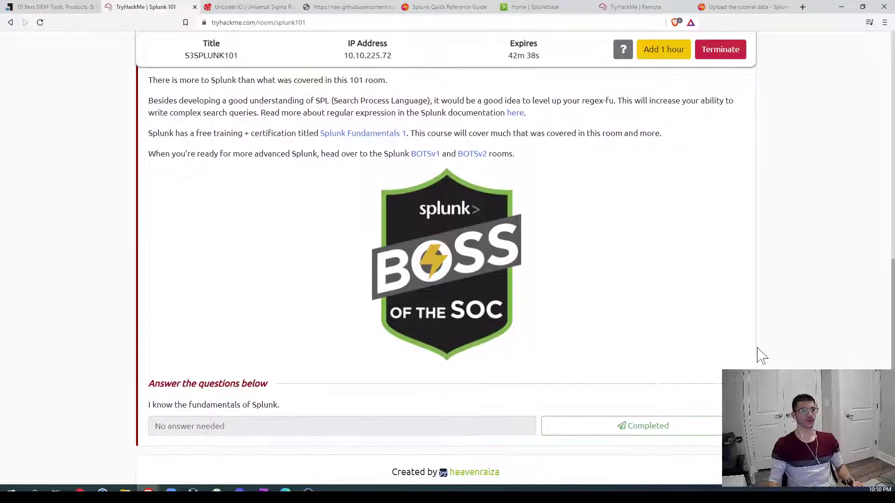
pyautogui.scroll(1, 760, 355)
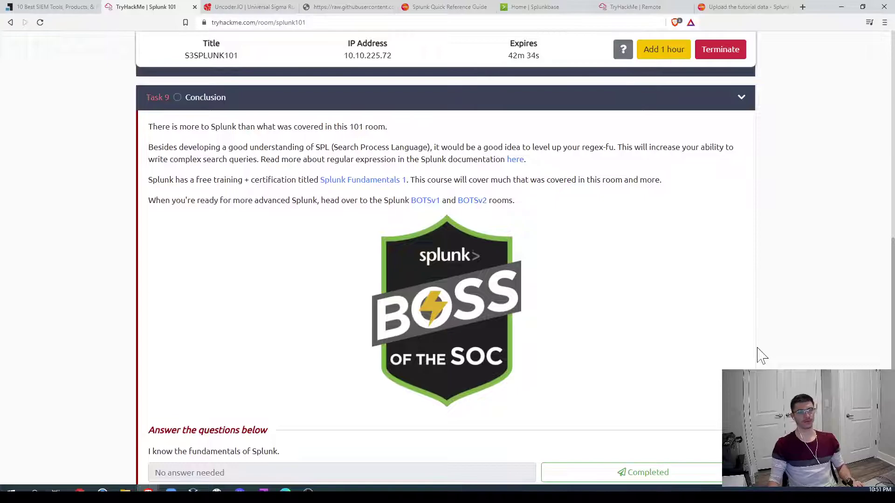
pyautogui.scroll(-2, 691, 370)
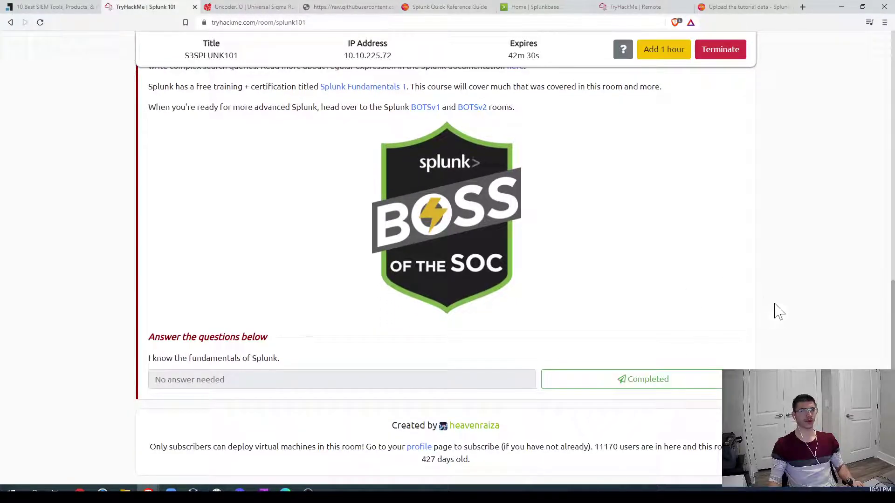
pyautogui.scroll(15, 779, 313)
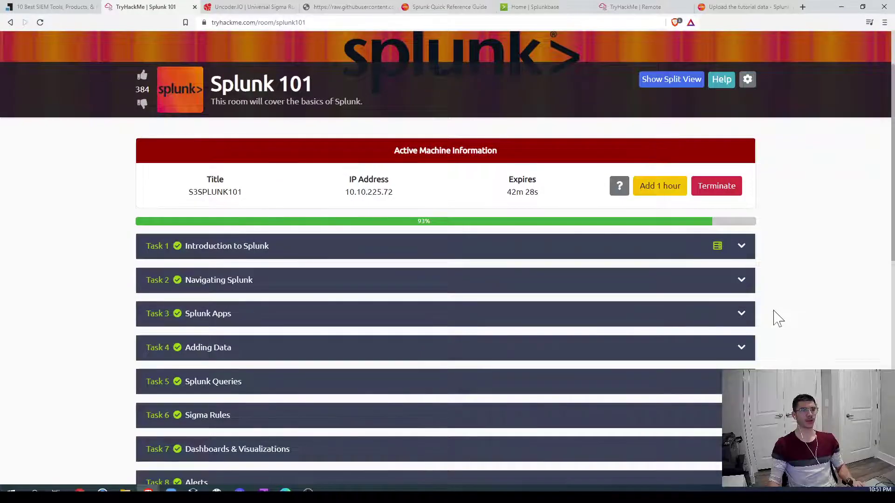
pyautogui.scroll(2, 779, 320)
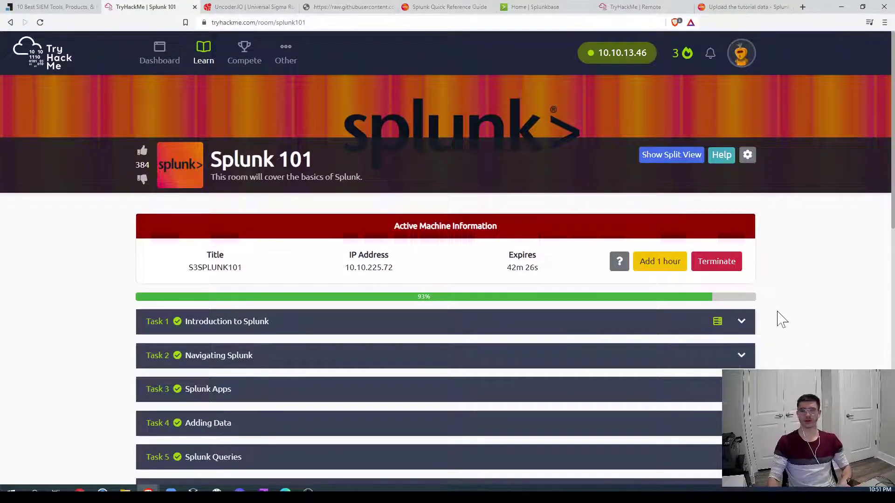